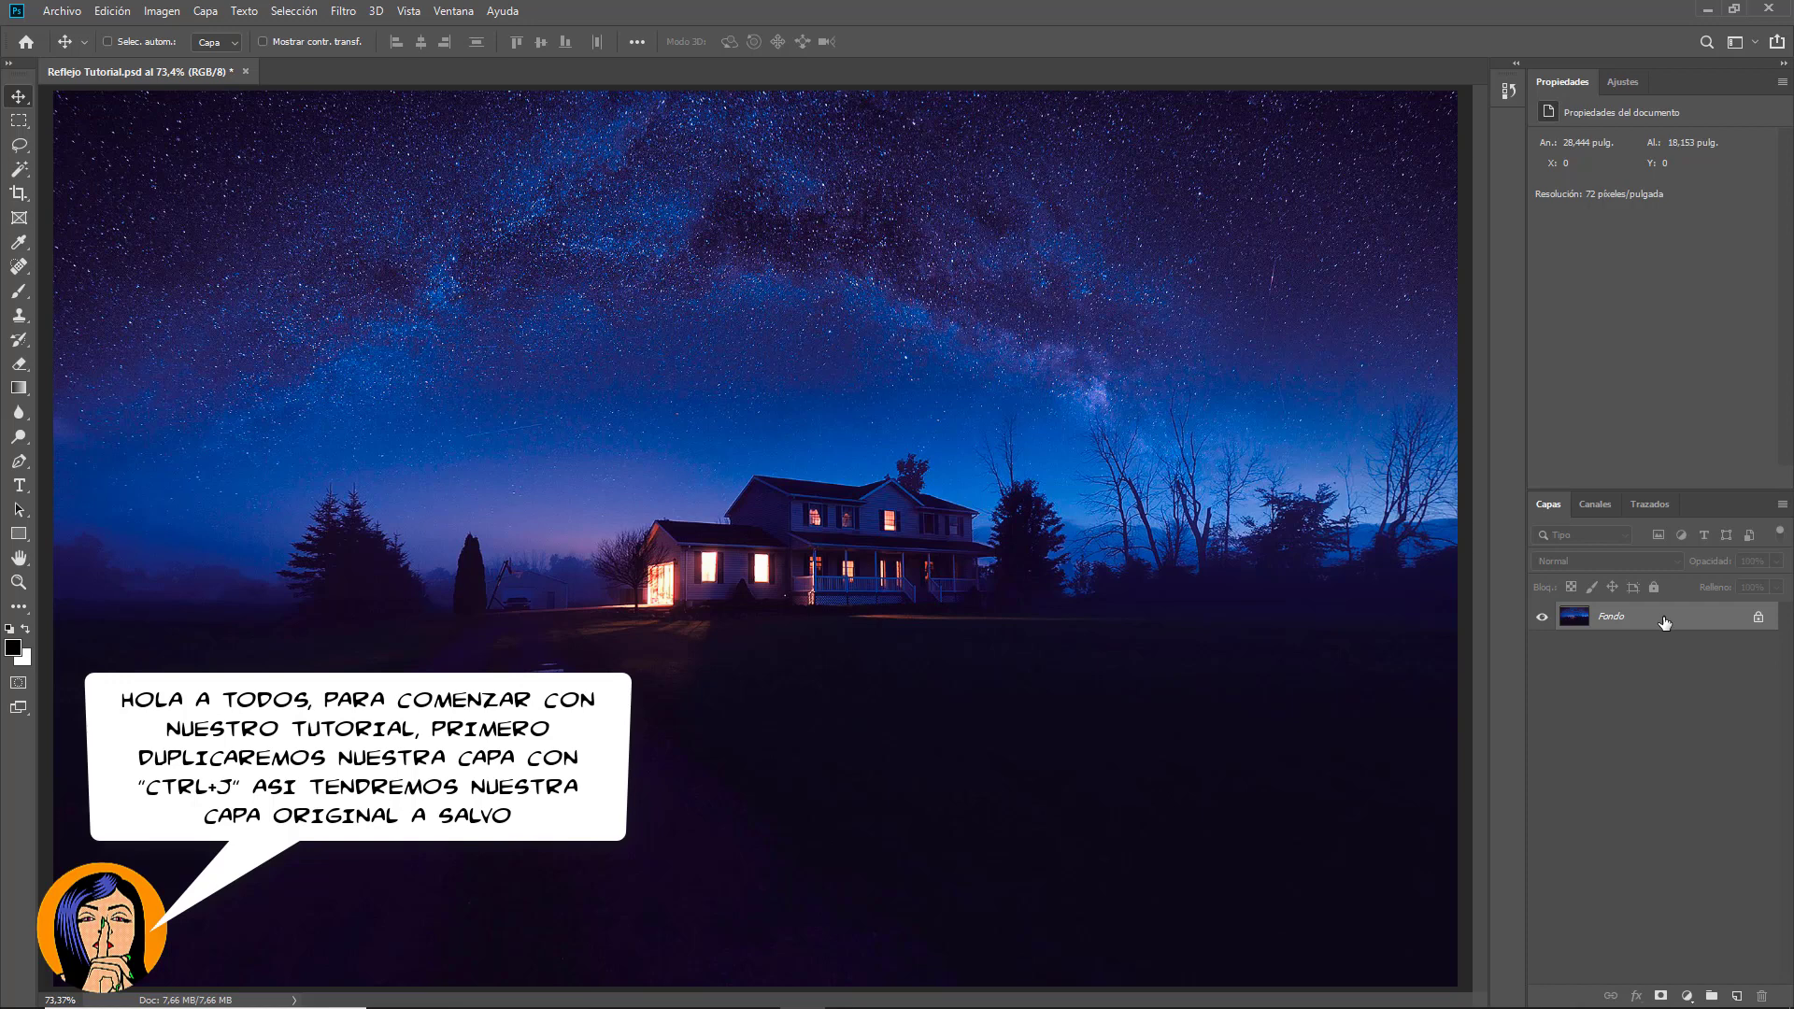
Step: Duplicate the Fondo photo layer into a new layer, Capa 1, with Ctrl+J
{"action": "key", "text": "ctrl+j"}
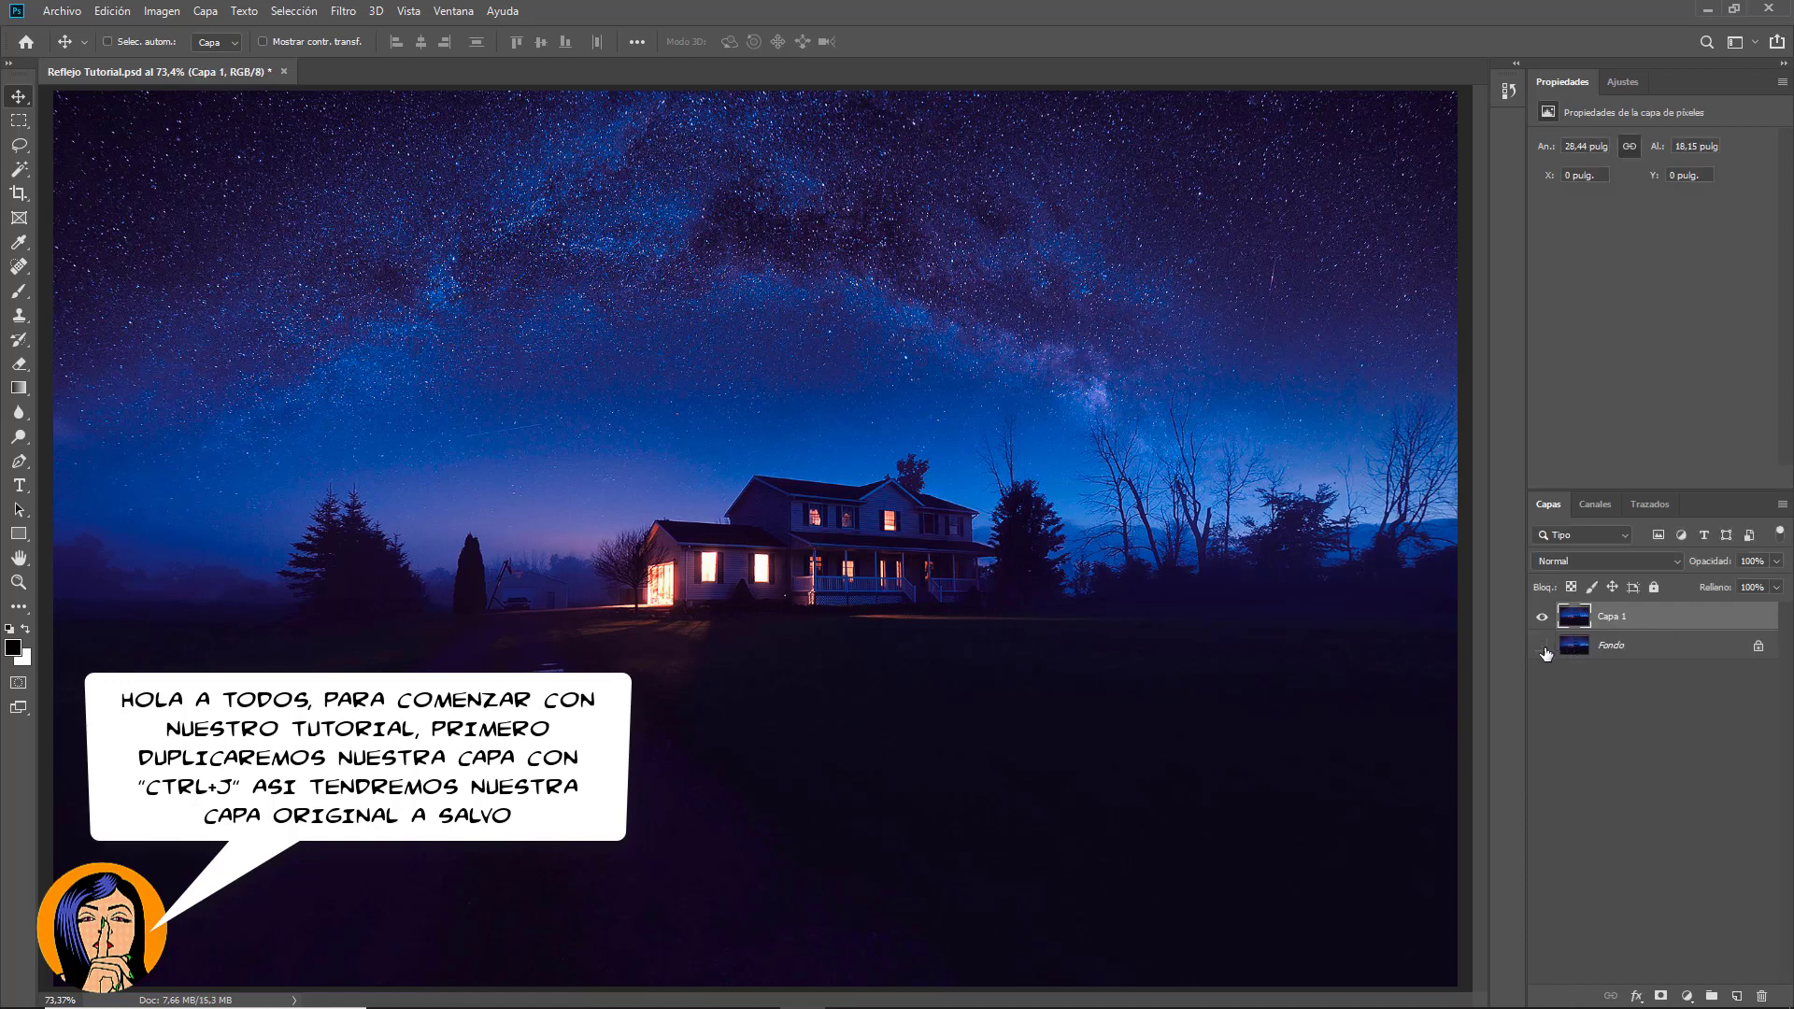
Step: Marquee-select the sky and house down past the house and copy it to a new layer, Capa 2
{"action": "left_click", "coordinate": [22, 123]}
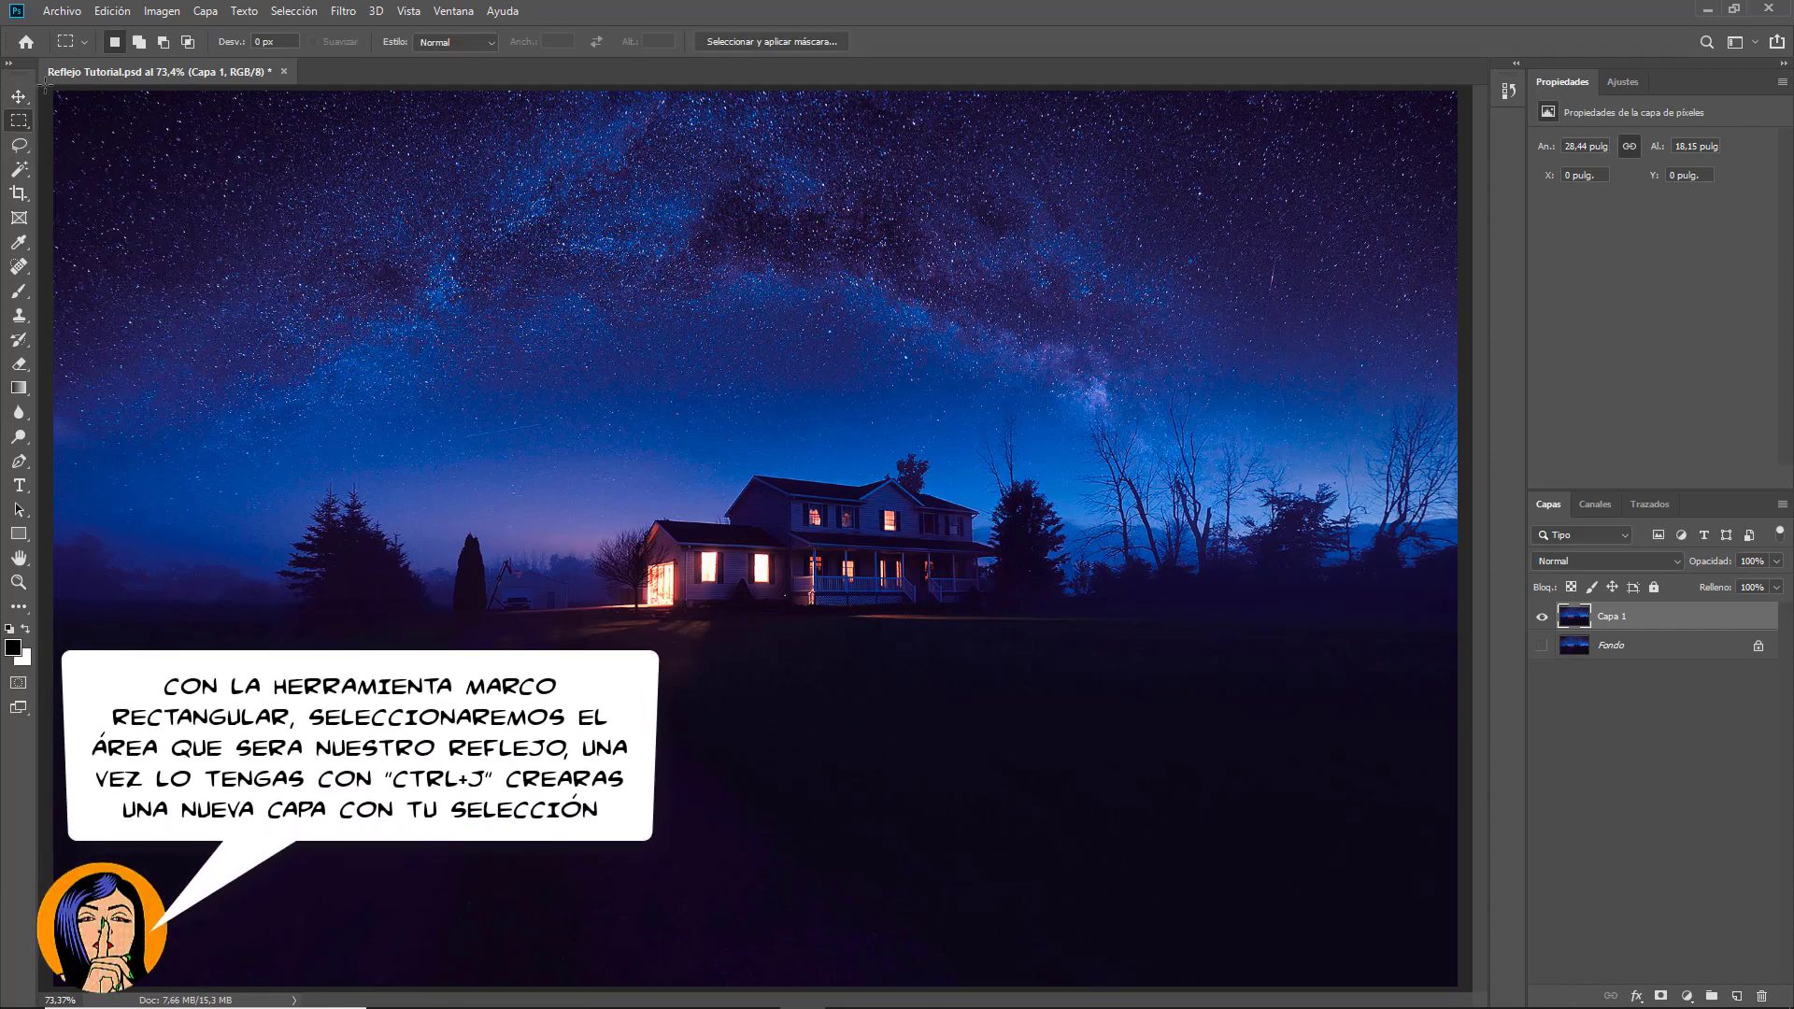
{"action": "mouse_move", "coordinate": [54, 90]}
{"action": "left_mouse_down"}
{"action": "mouse_move", "coordinate": [1506, 704]}
{"action": "mouse_move", "coordinate": [1508, 721]}
{"action": "left_mouse_up"}
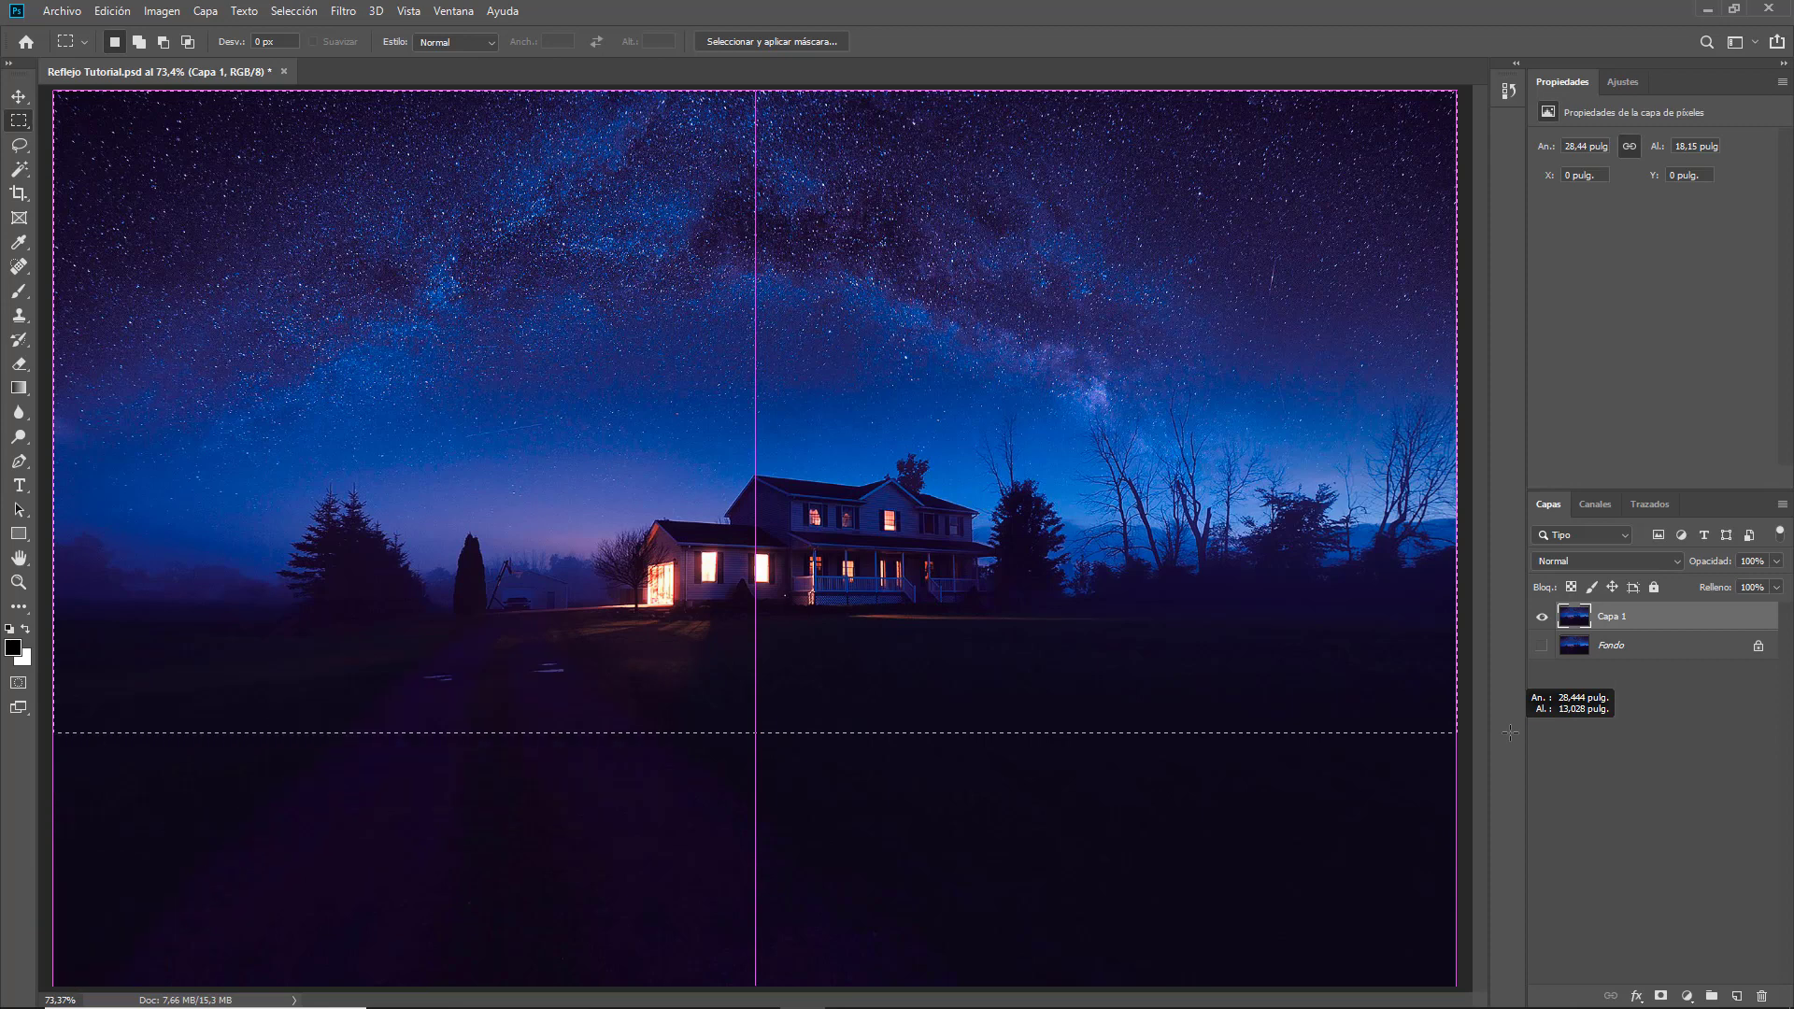
{"action": "left_click_drag", "start_coordinate": [1509, 721], "coordinate": [1512, 735]}
{"action": "key", "text": "ctrl+semicolon"}
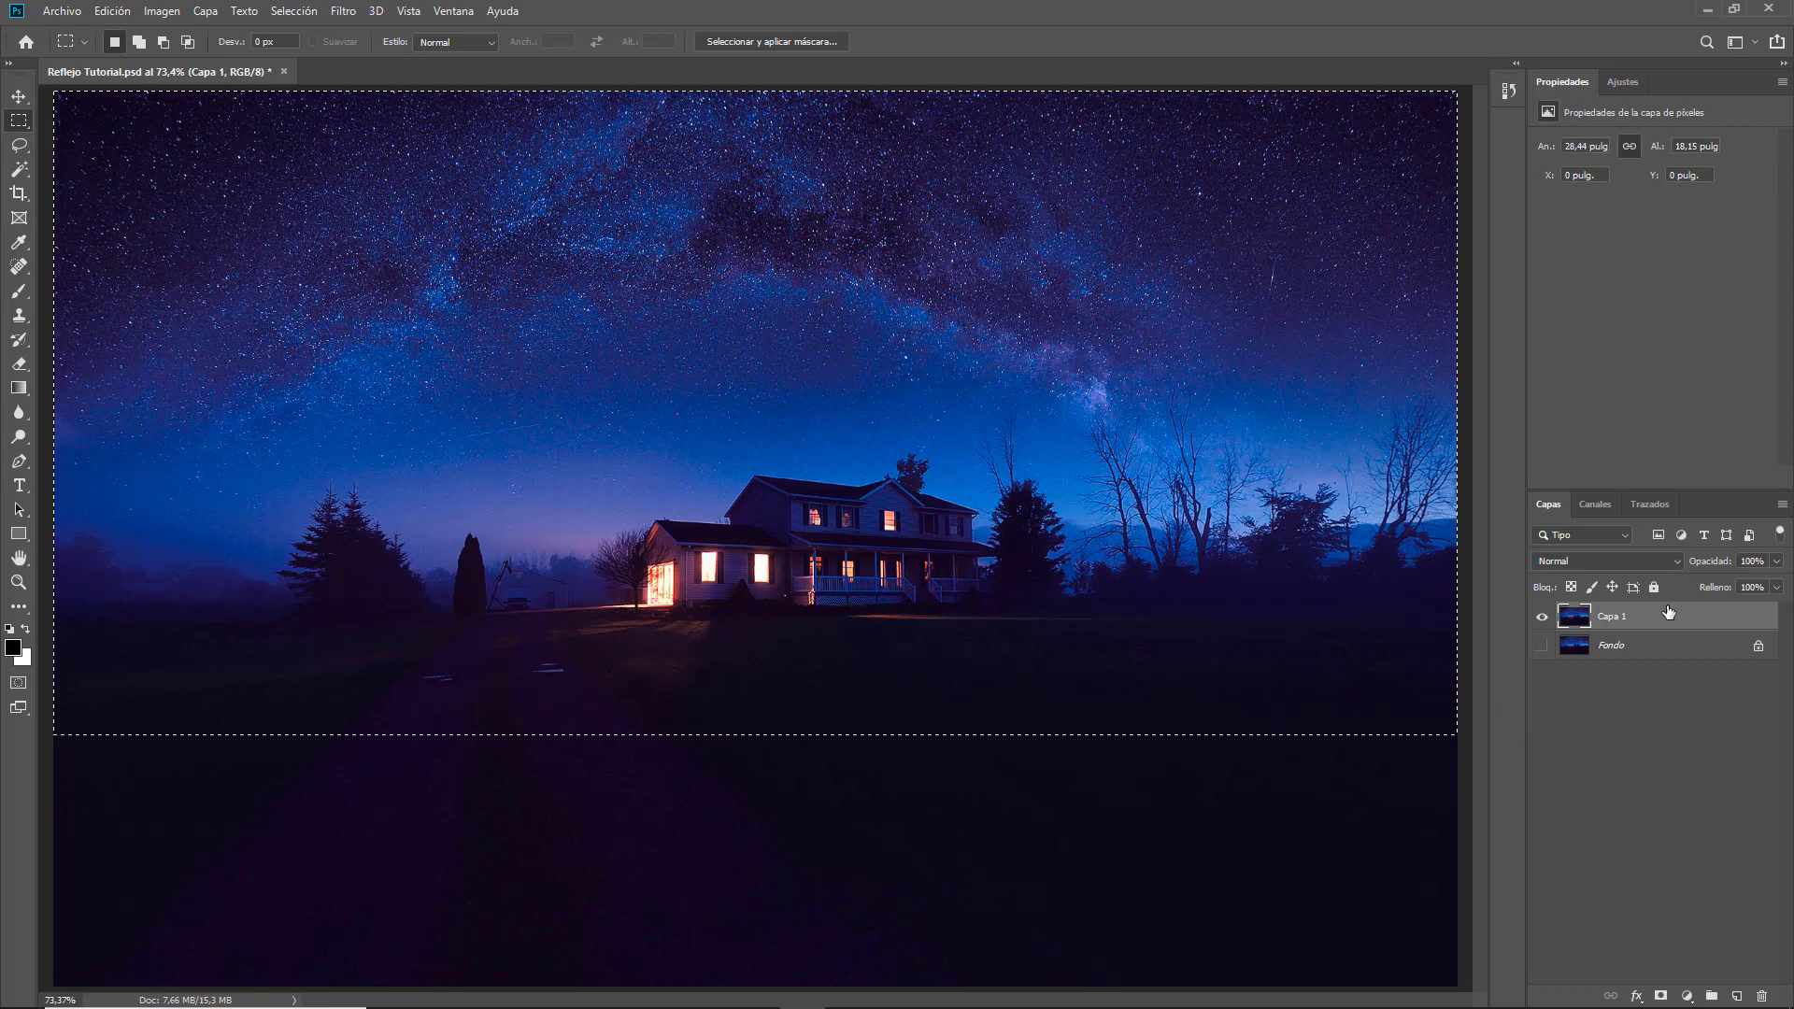
{"action": "key", "text": "ctrl+j"}
Step: Flip Capa 2 vertically and move it to the canvas bottom as the house's reflection
{"action": "key", "text": "v"}
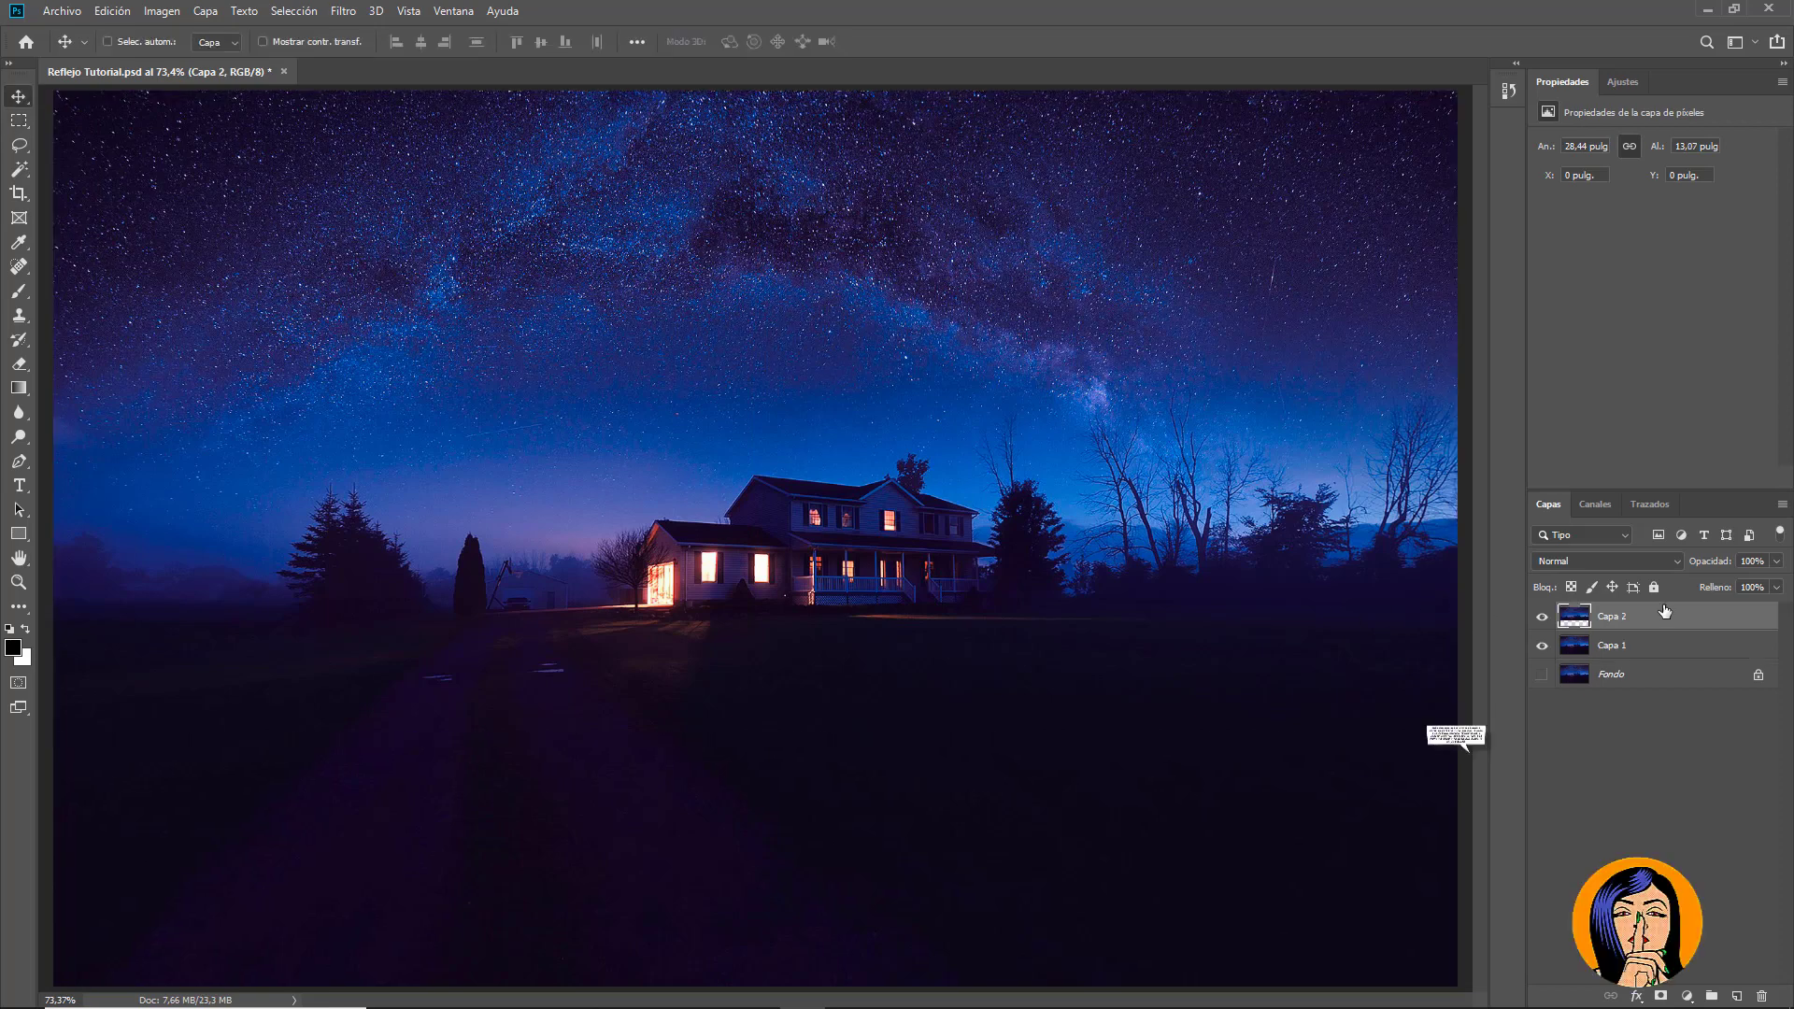
{"action": "left_click", "coordinate": [112, 11]}
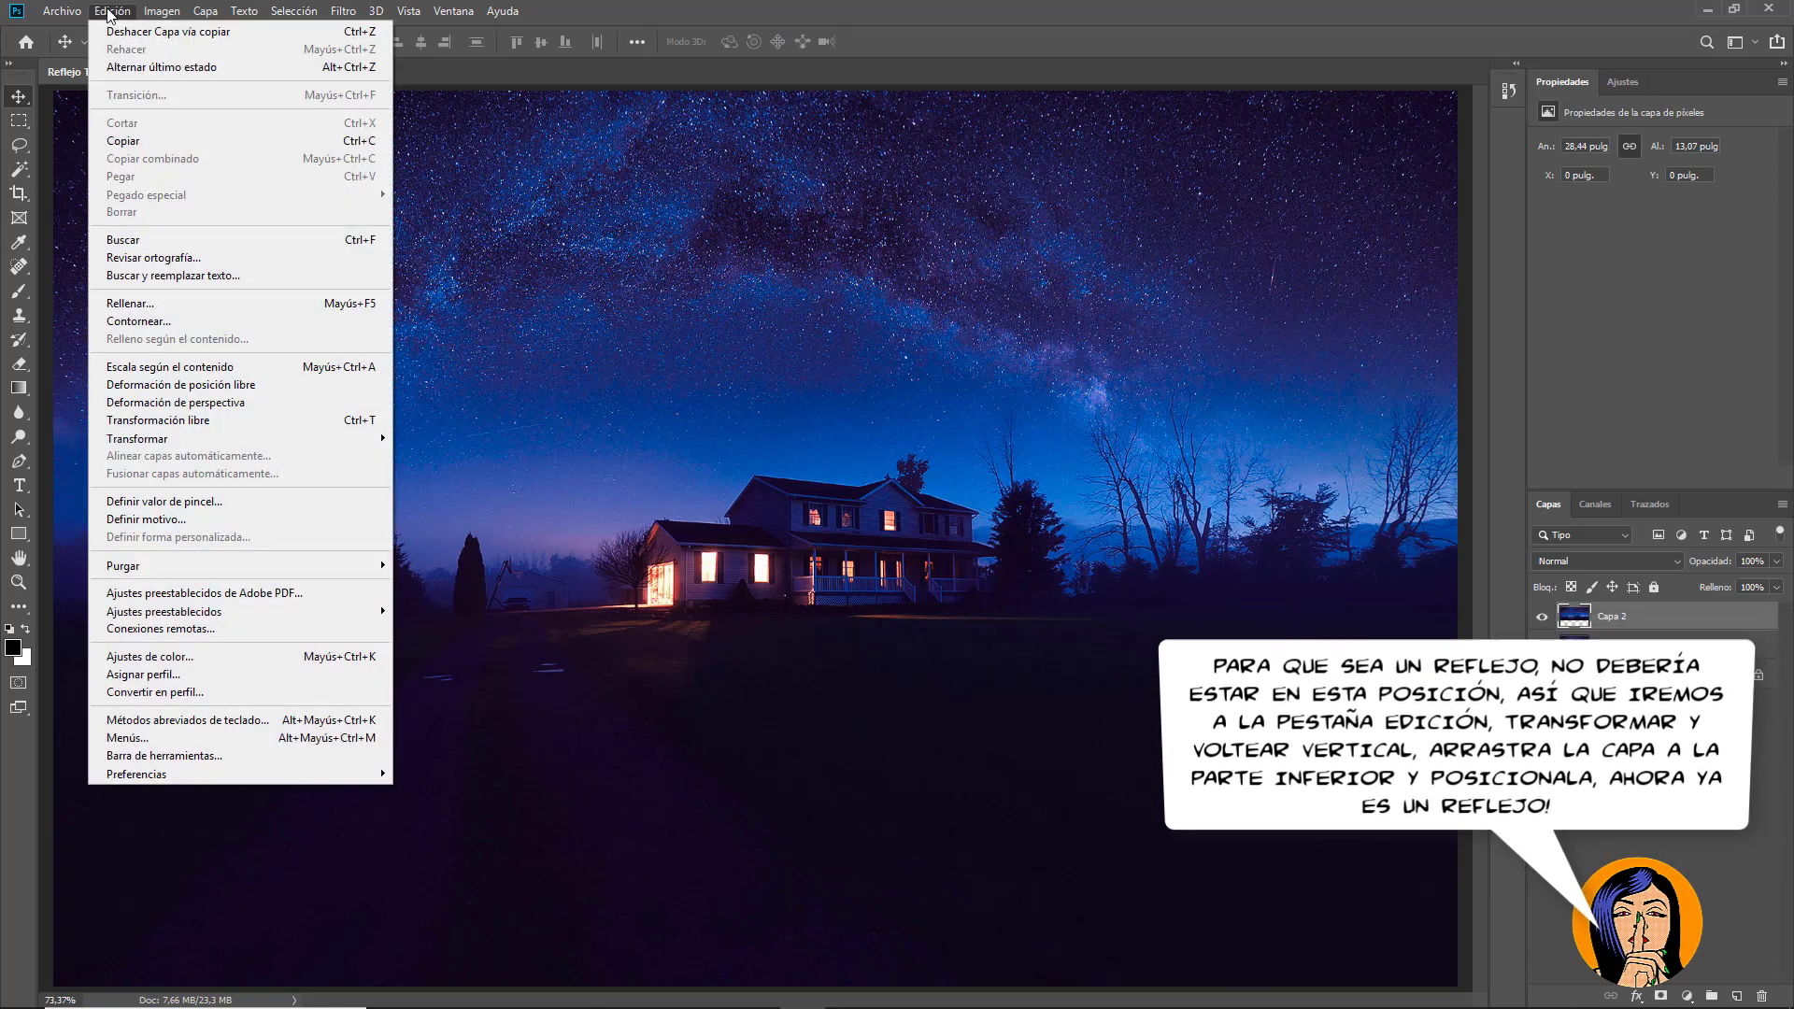
{"action": "mouse_move", "coordinate": [238, 439]}
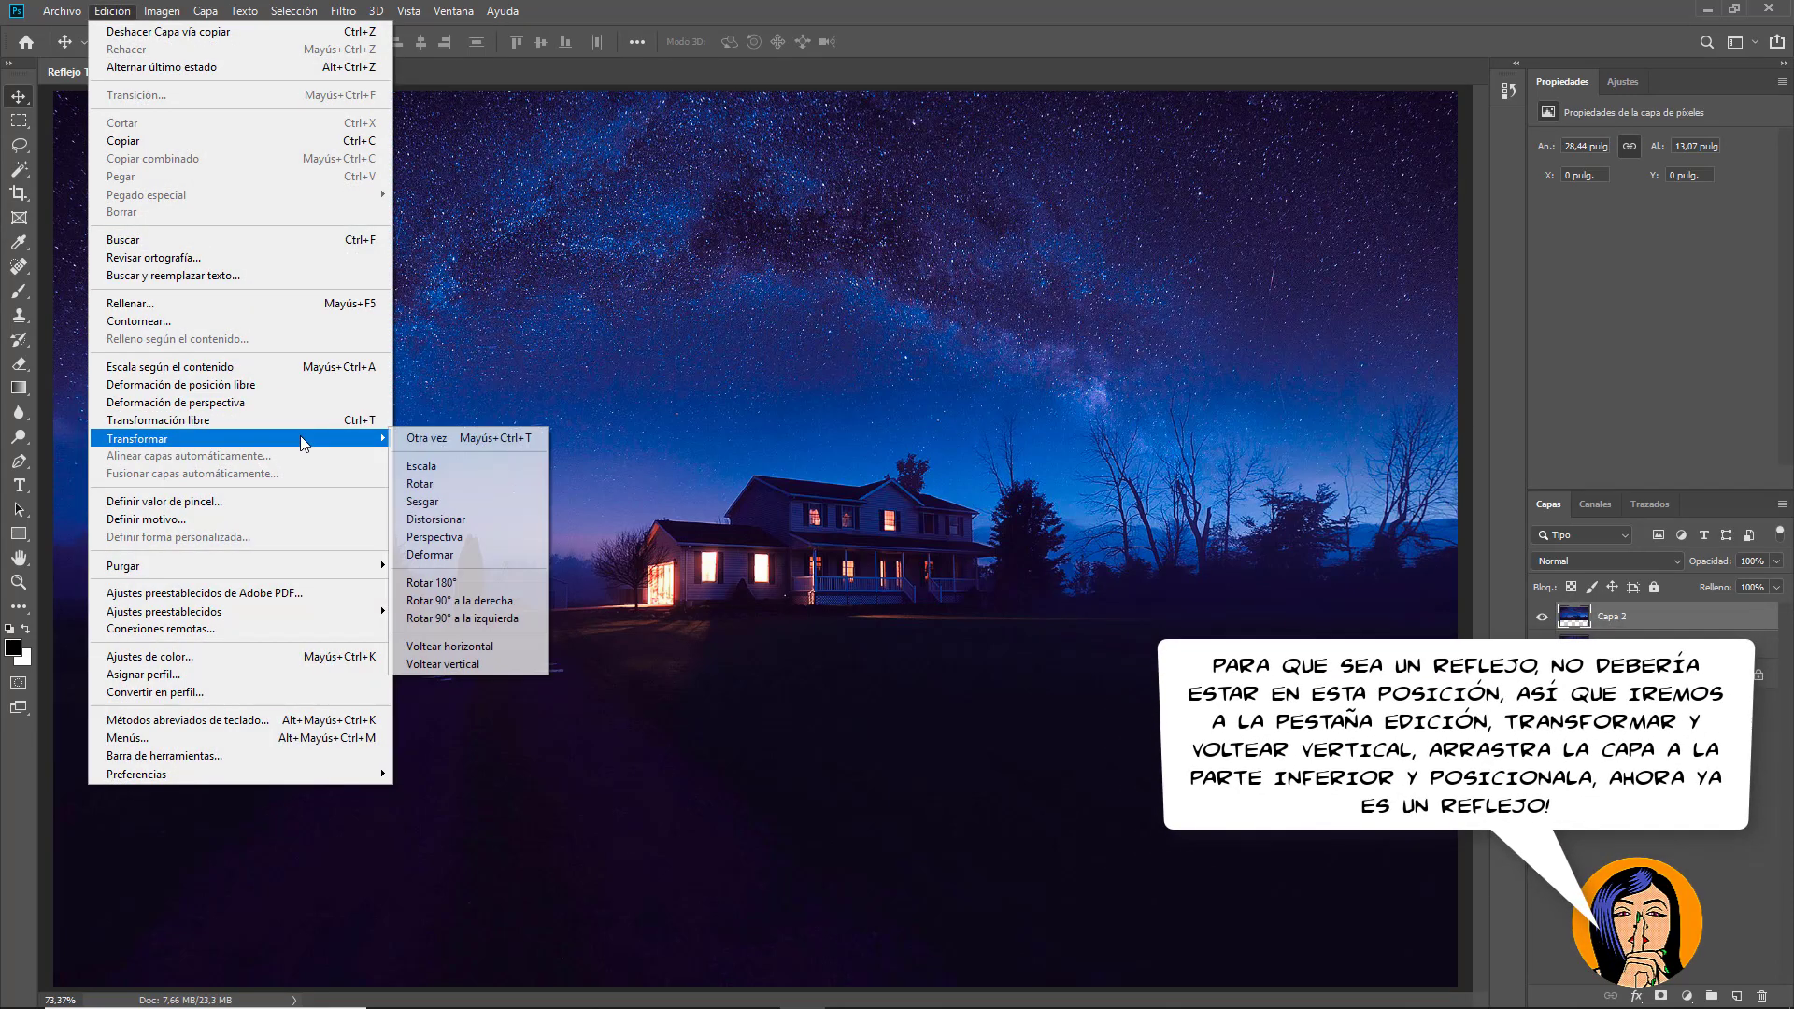
{"action": "left_click", "coordinate": [491, 659]}
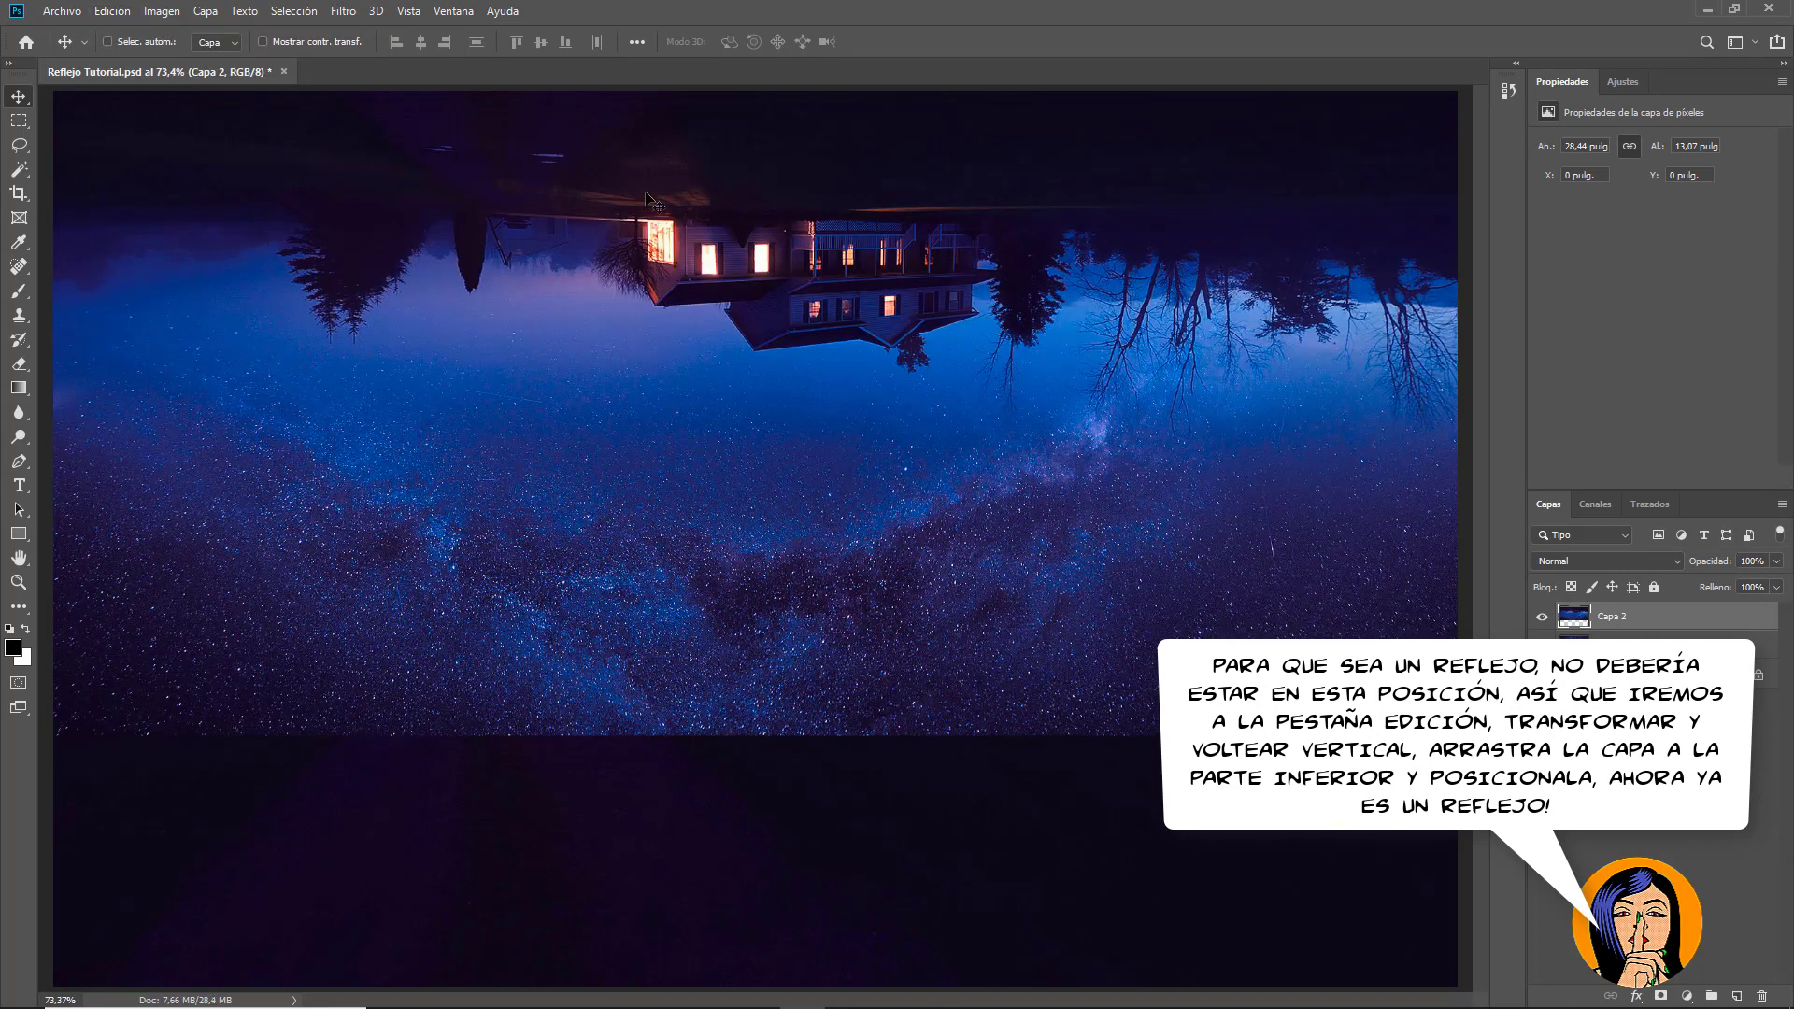
{"action": "left_click_drag", "start_coordinate": [646, 194], "coordinate": [605, 804]}
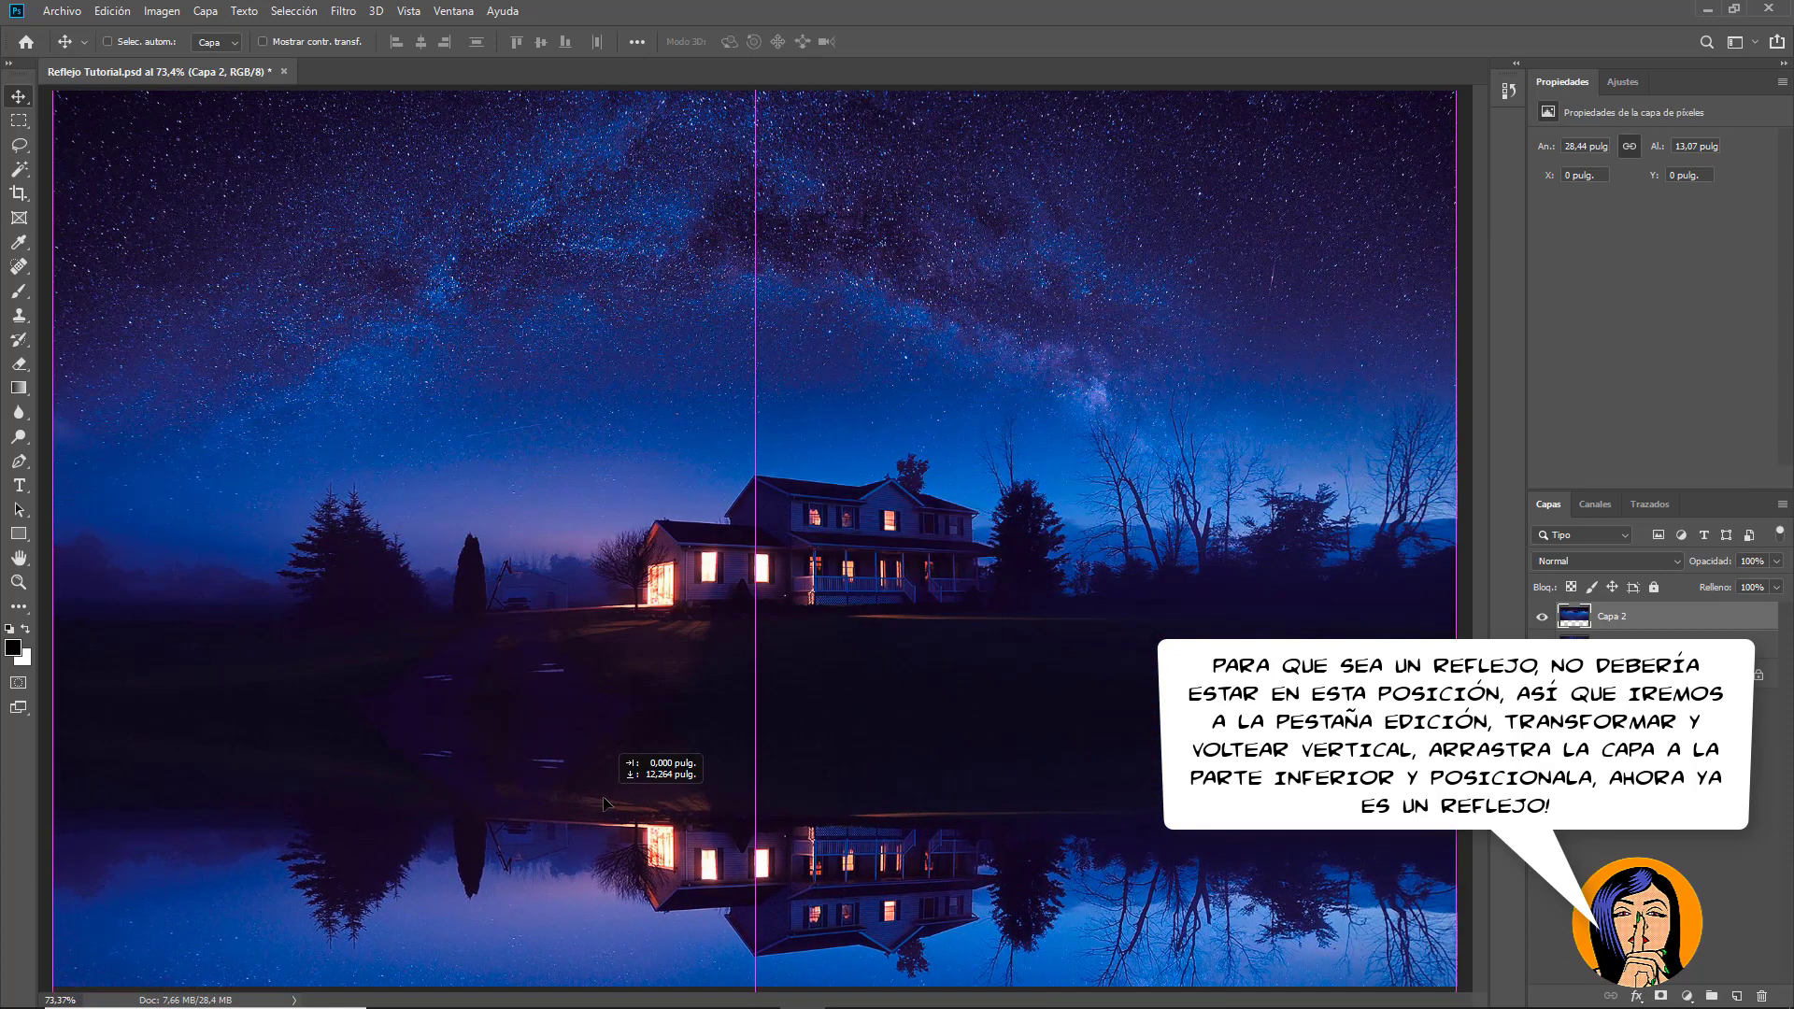
{"action": "left_click_drag", "start_coordinate": [604, 803], "coordinate": [606, 806]}
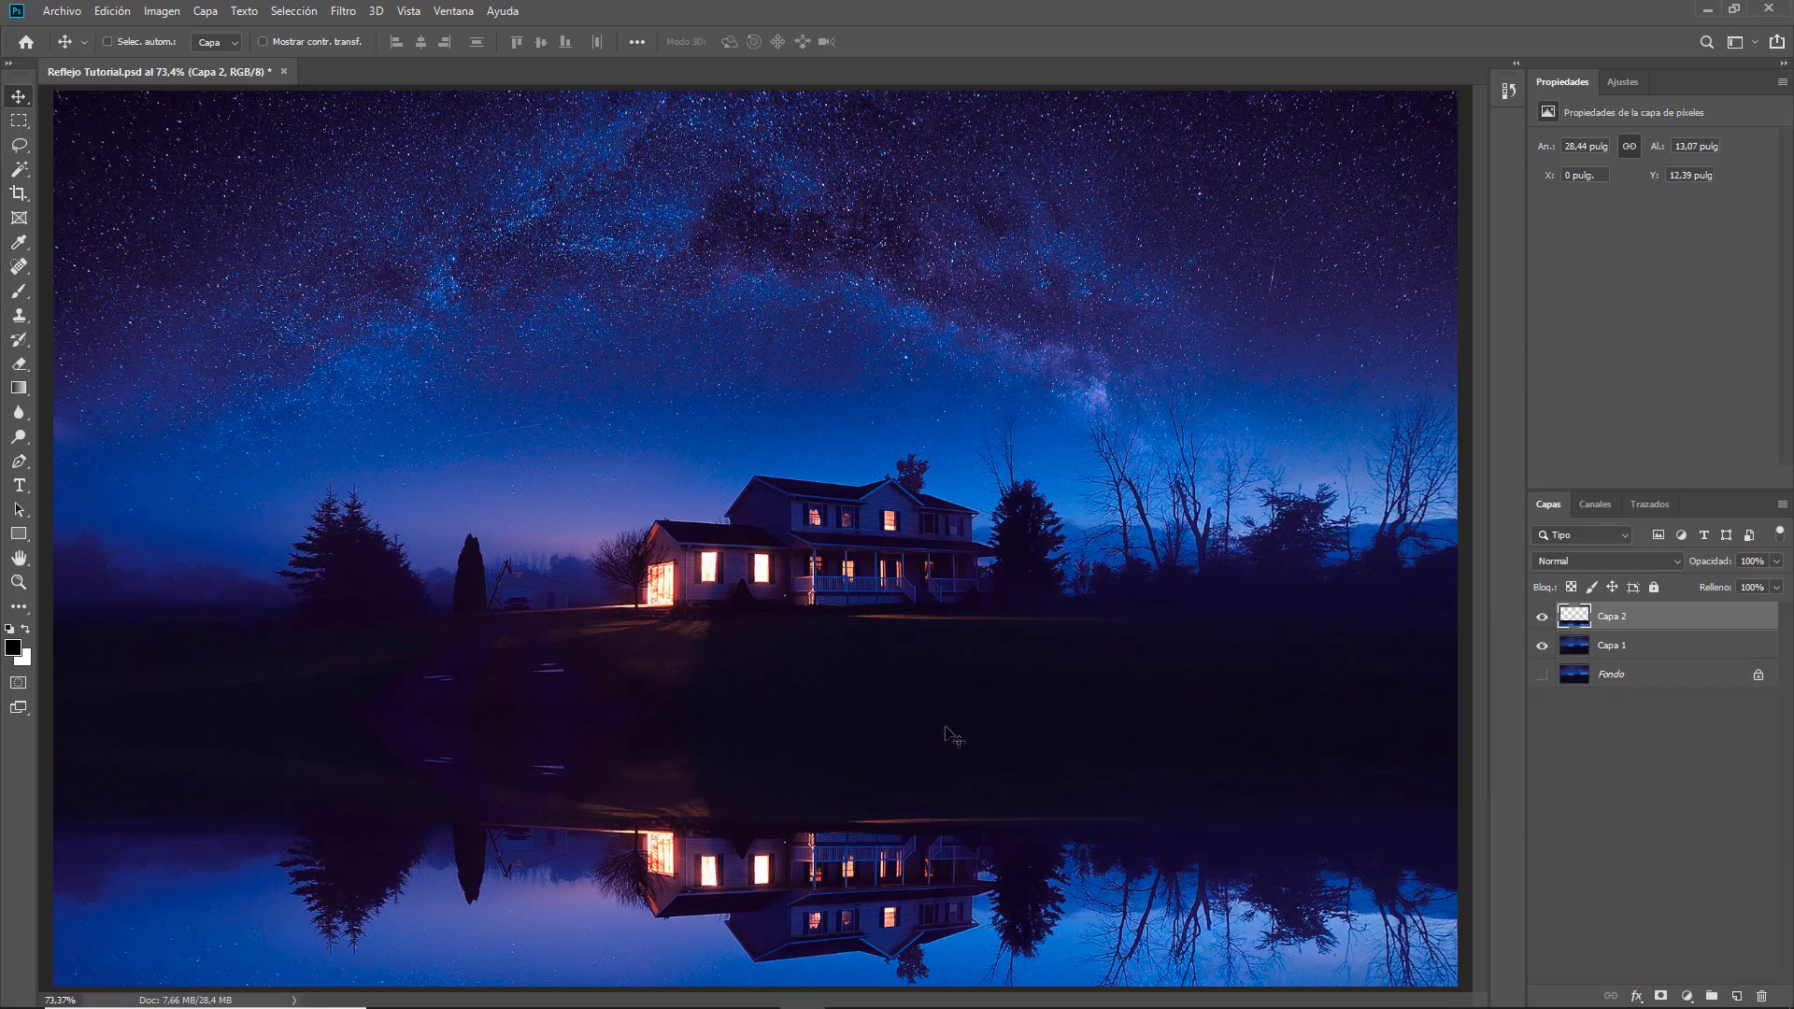
Step: Nudge Capa 1 and Capa 2 together upward by about 2 inches
{"action": "left_click", "coordinate": [1717, 646], "text": "shift"}
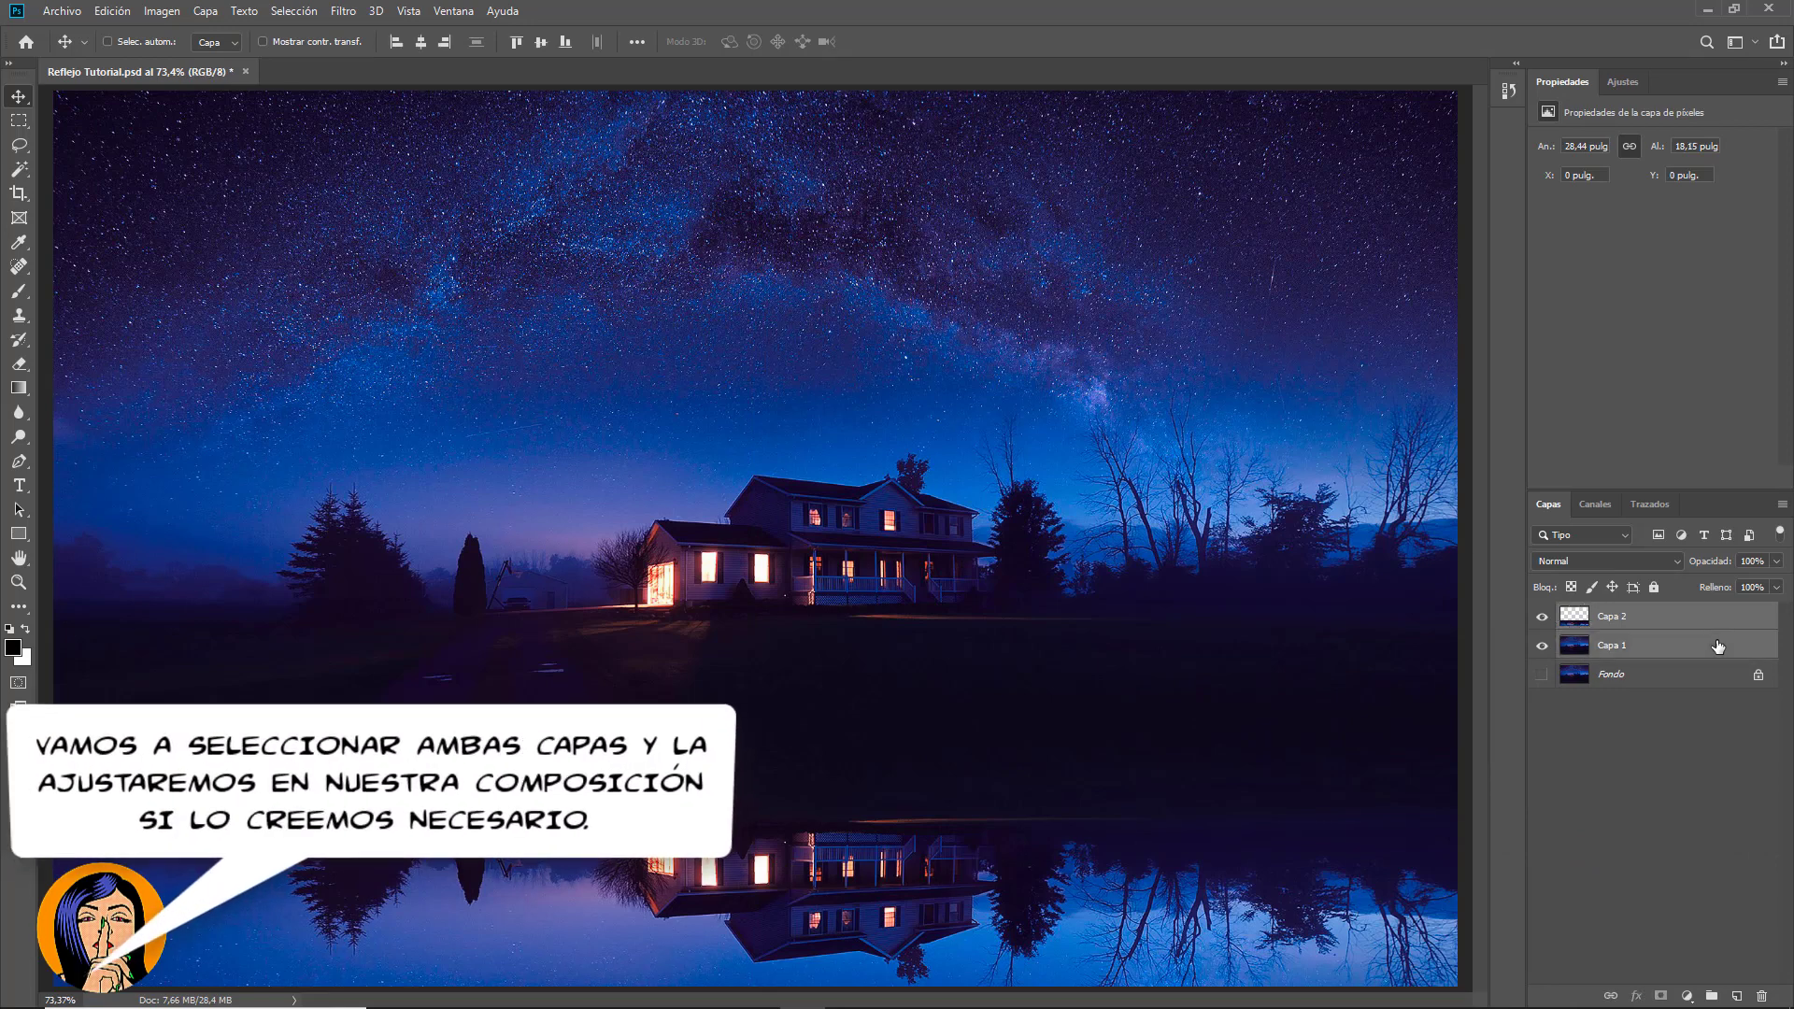
{"action": "key", "text": "Up"}
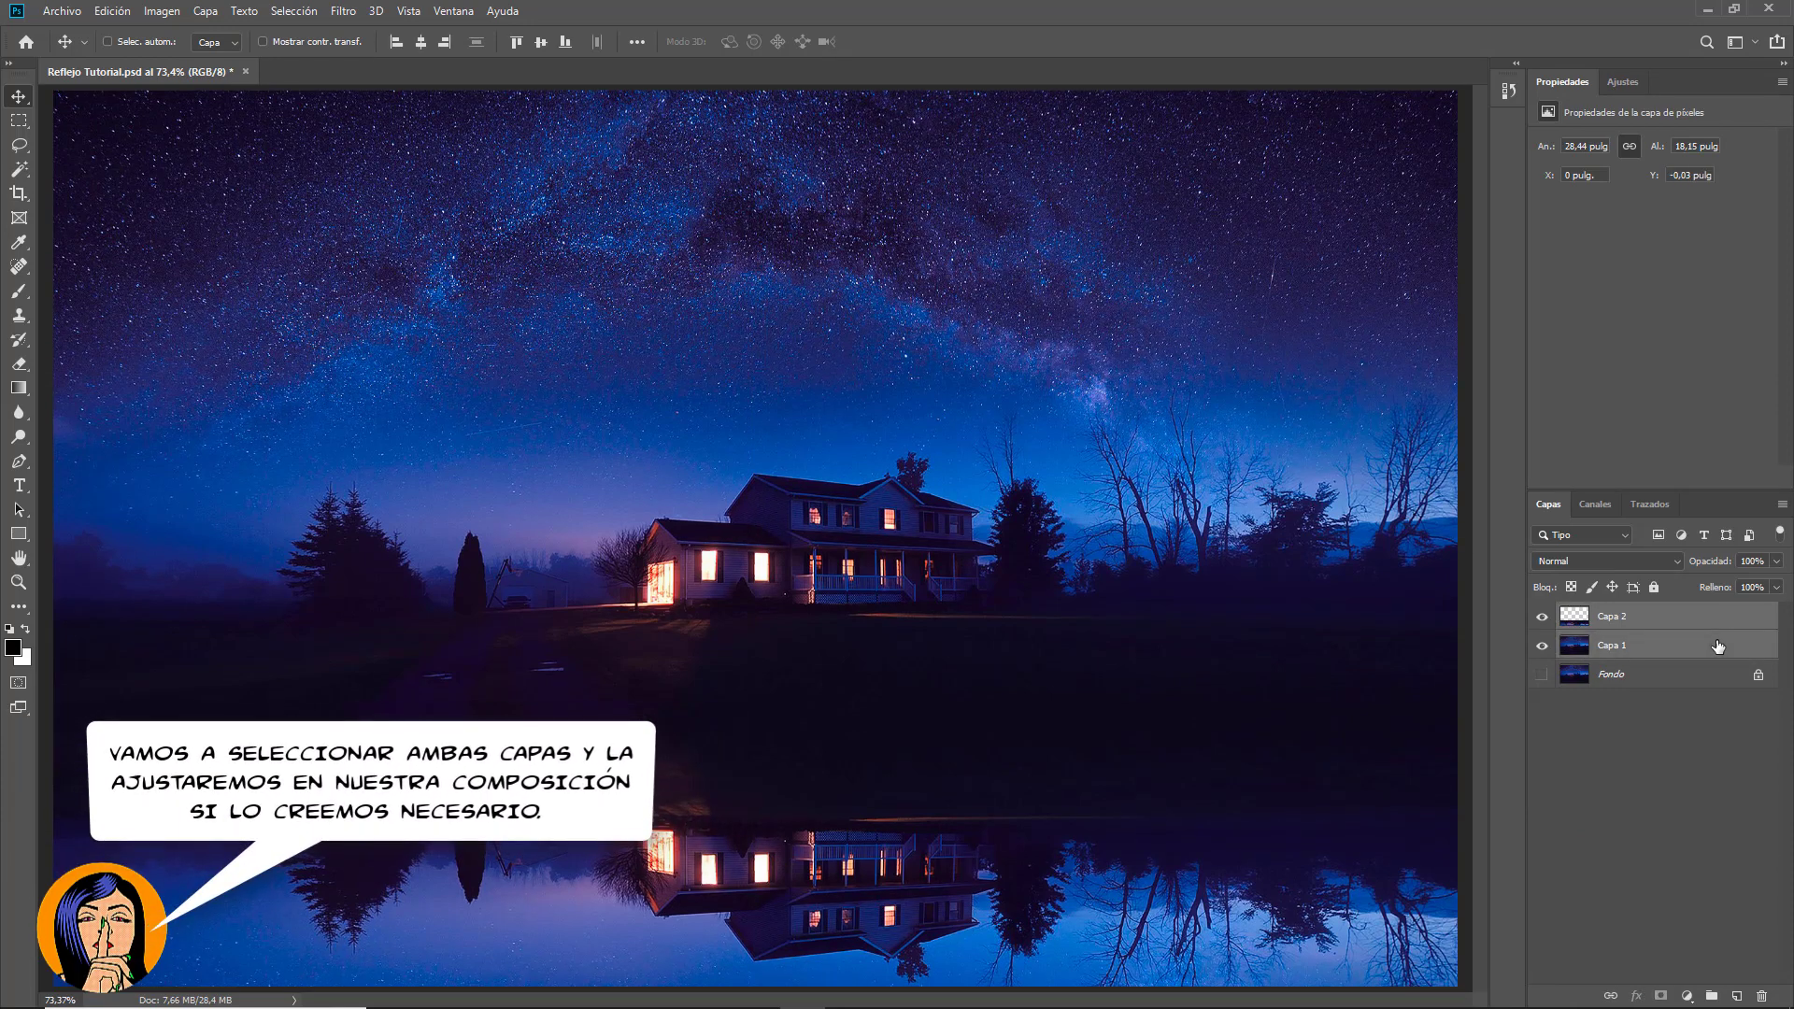
{"action": "key", "text": "shift+Up"}
{"action": "key", "text": "shift+Up"}
{"action": "key", "text": "shift+Up"}
{"action": "key", "text": "shift+Up"}
{"action": "key", "text": "shift+Up"}
{"action": "key", "text": "shift+Up"}
{"action": "key", "text": "shift+Up"}
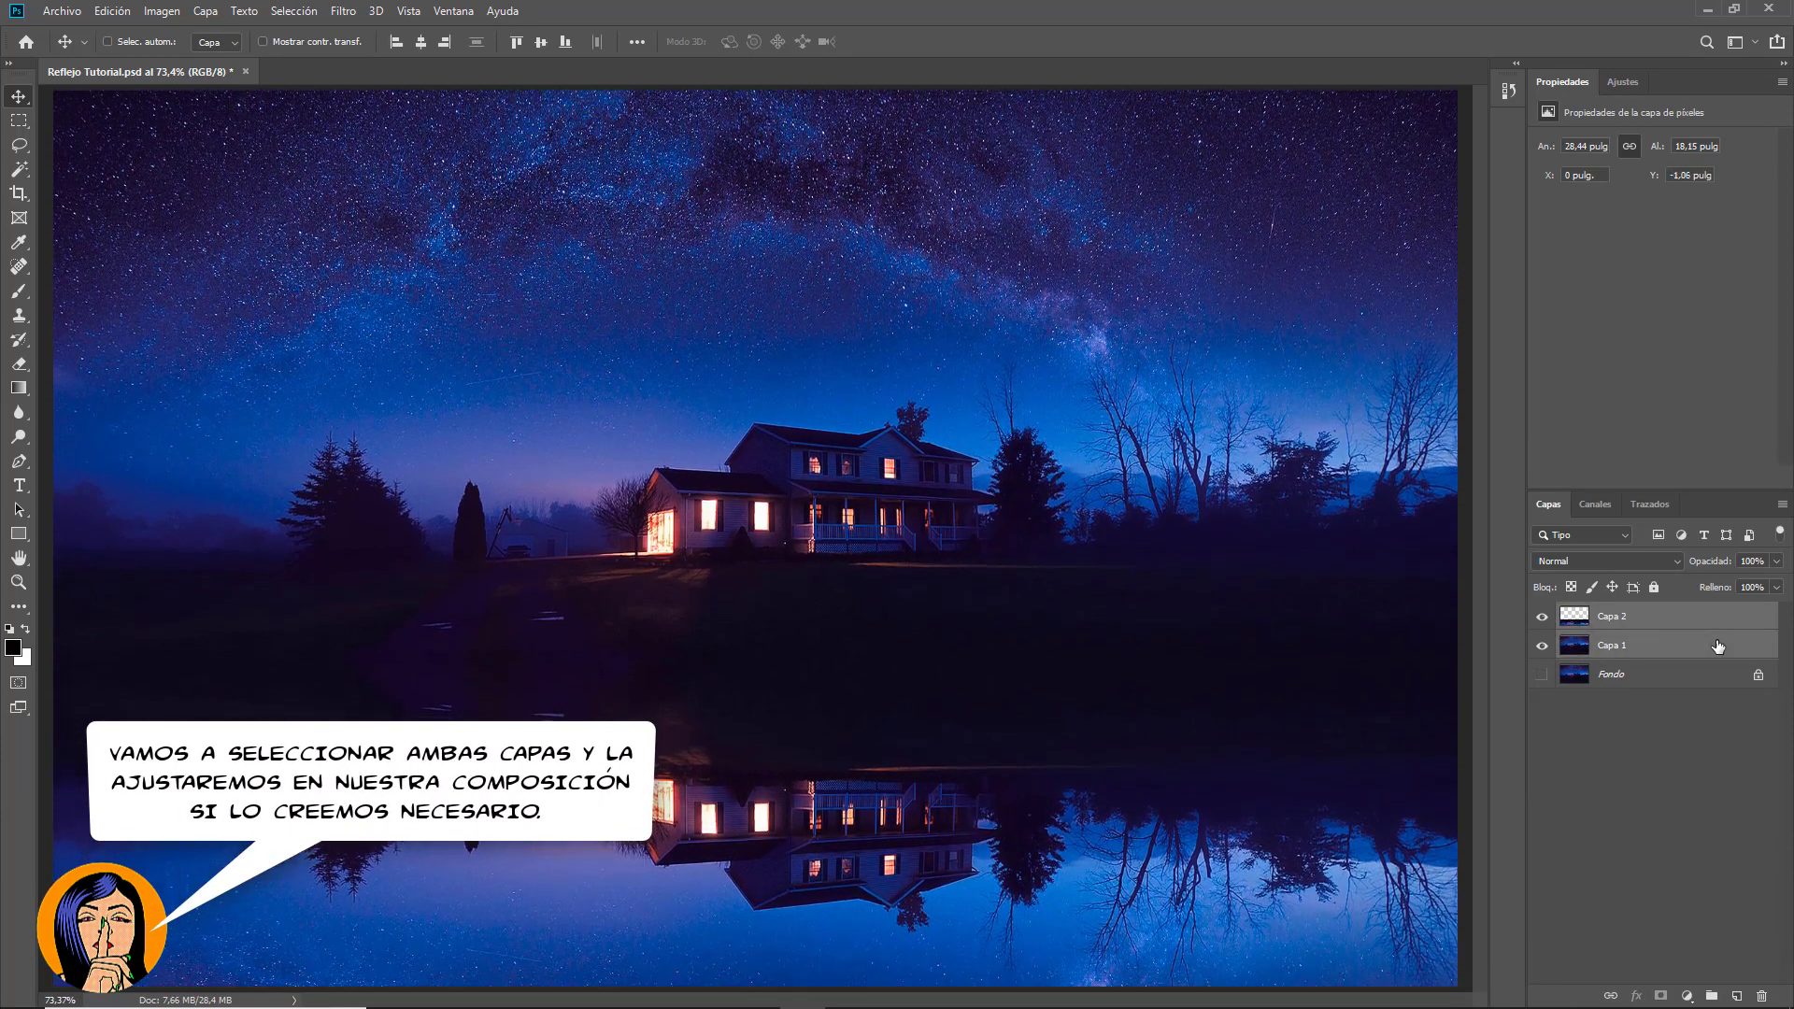
{"action": "key", "text": "shift+Up"}
{"action": "key", "text": "shift+Up"}
{"action": "key", "text": "shift+Up"}
{"action": "key", "text": "shift+Up"}
{"action": "key", "text": "shift+Up"}
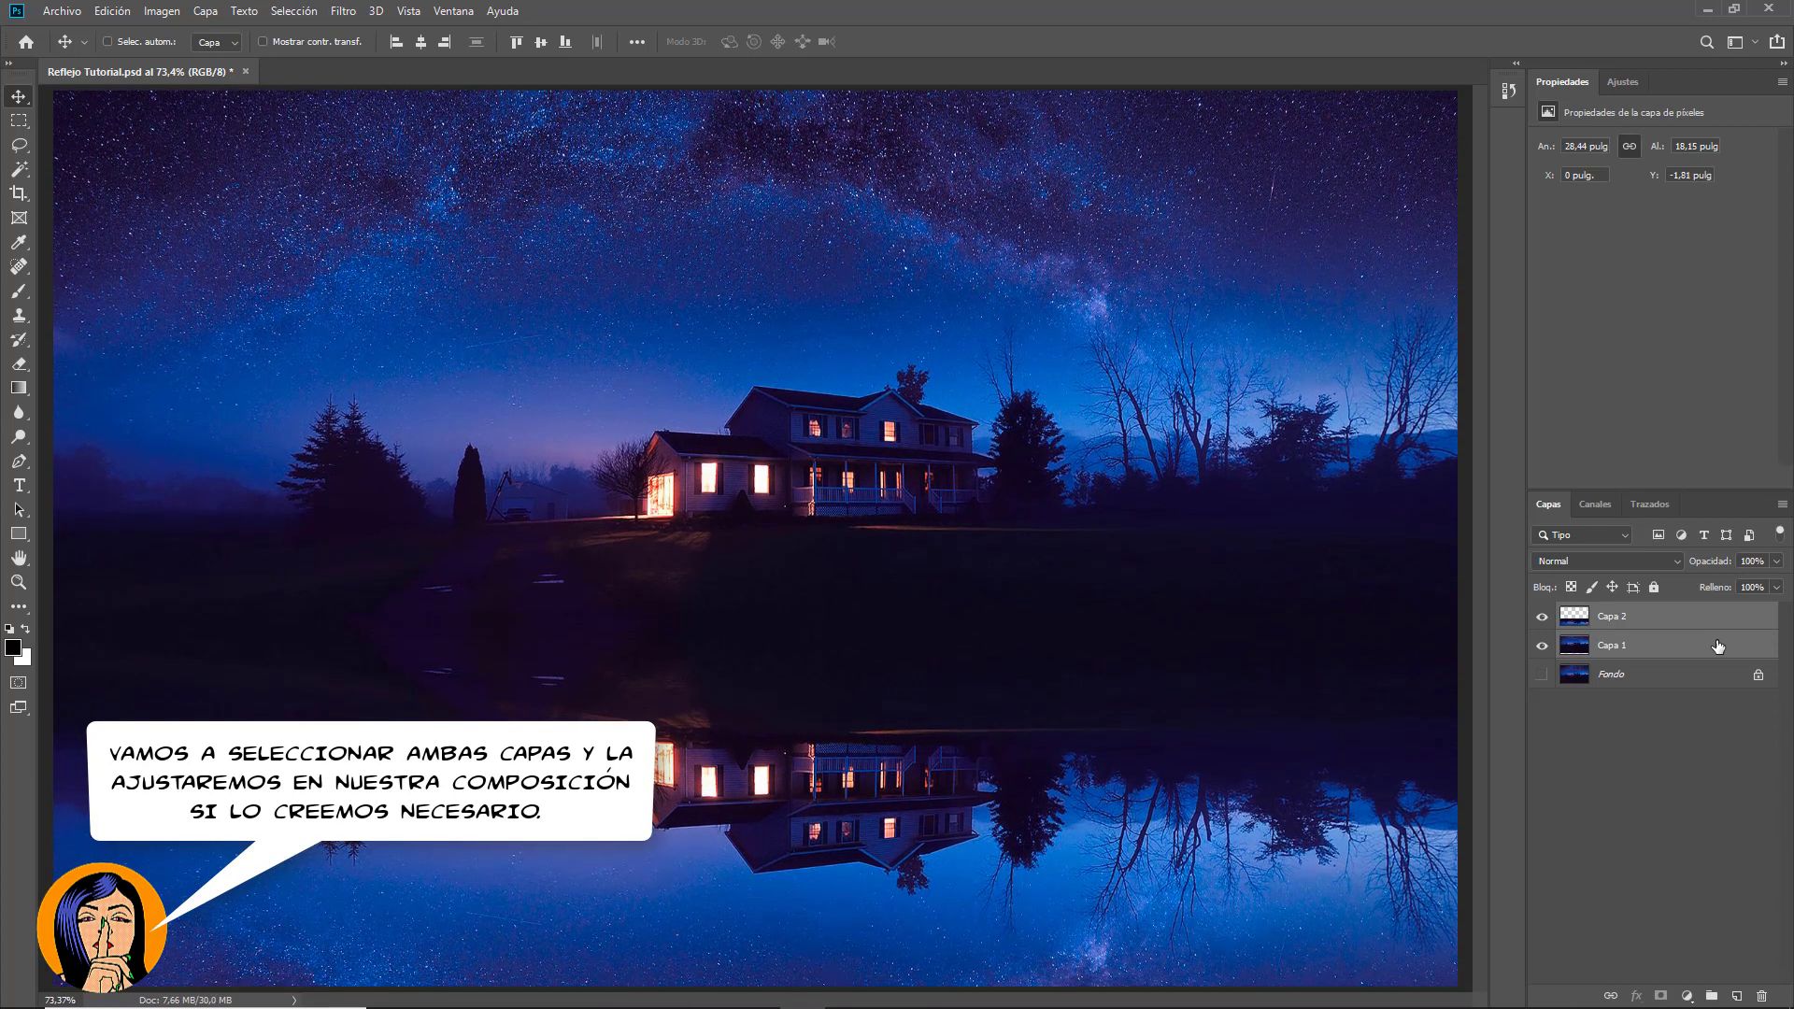
{"action": "key", "text": "shift+Up"}
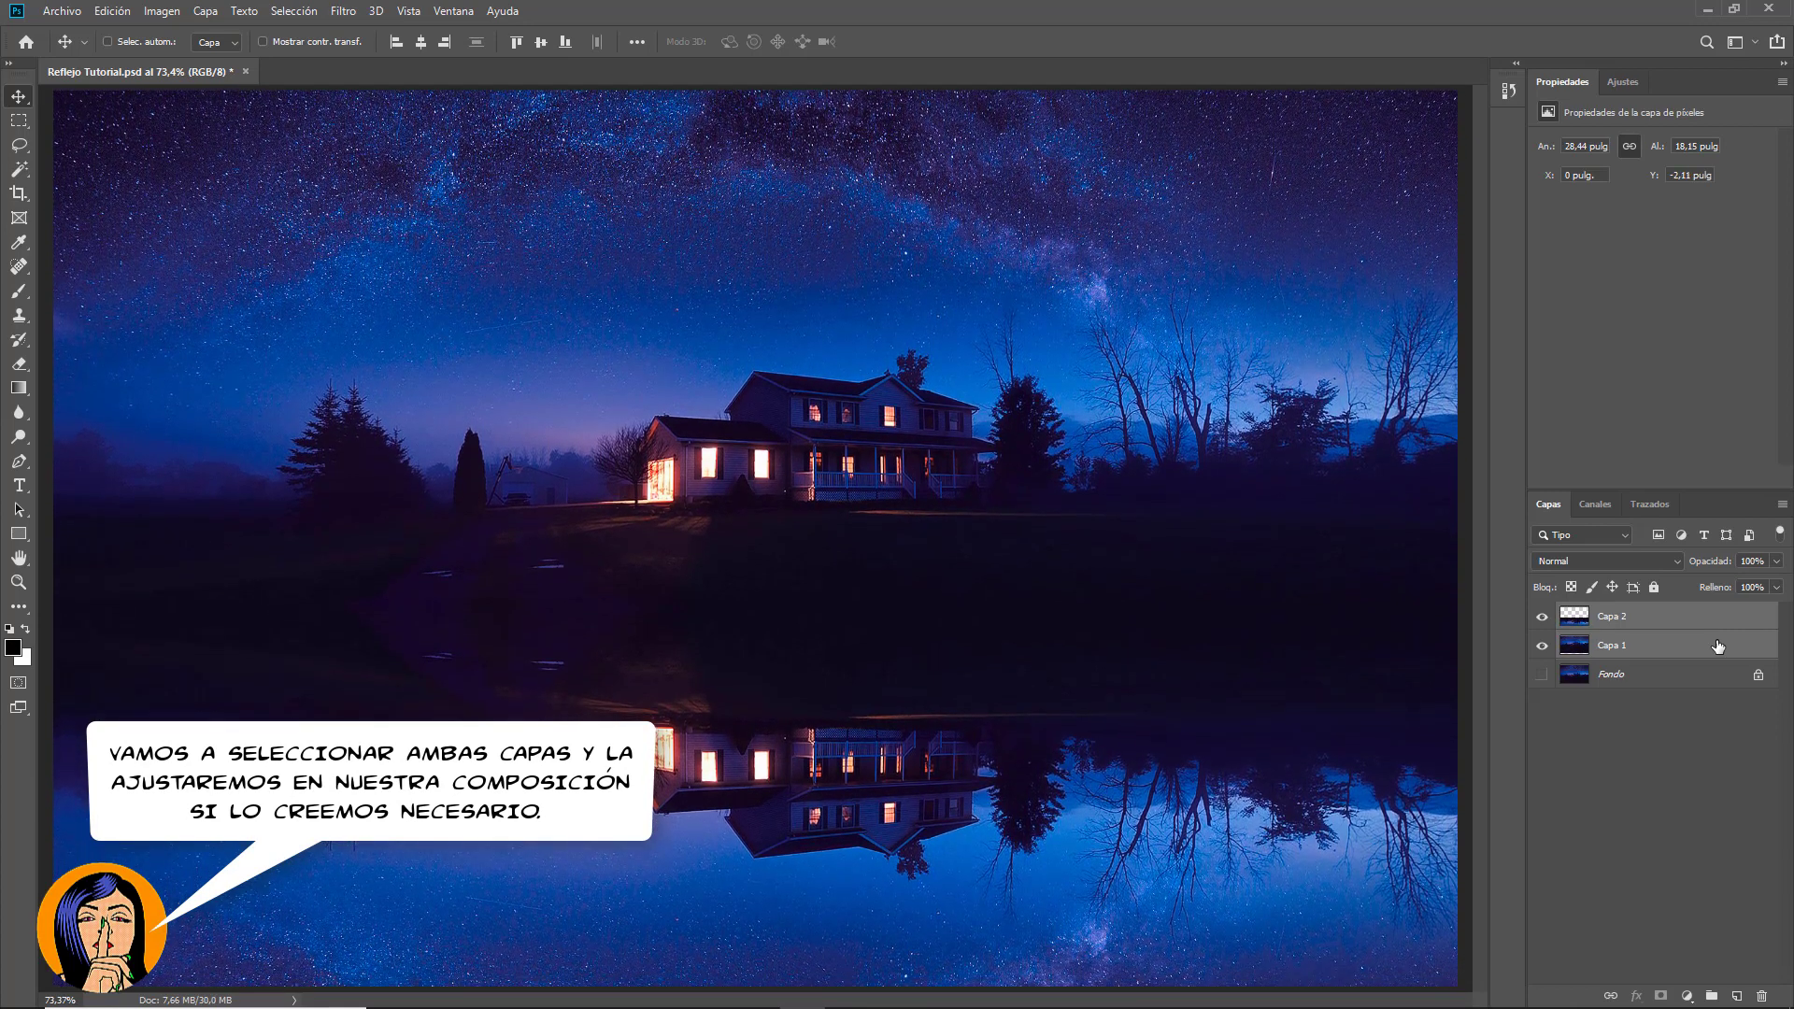
{"action": "key", "text": "Down"}
{"action": "key", "text": "Down"}
{"action": "key", "text": "Down"}
{"action": "key", "text": "Down"}
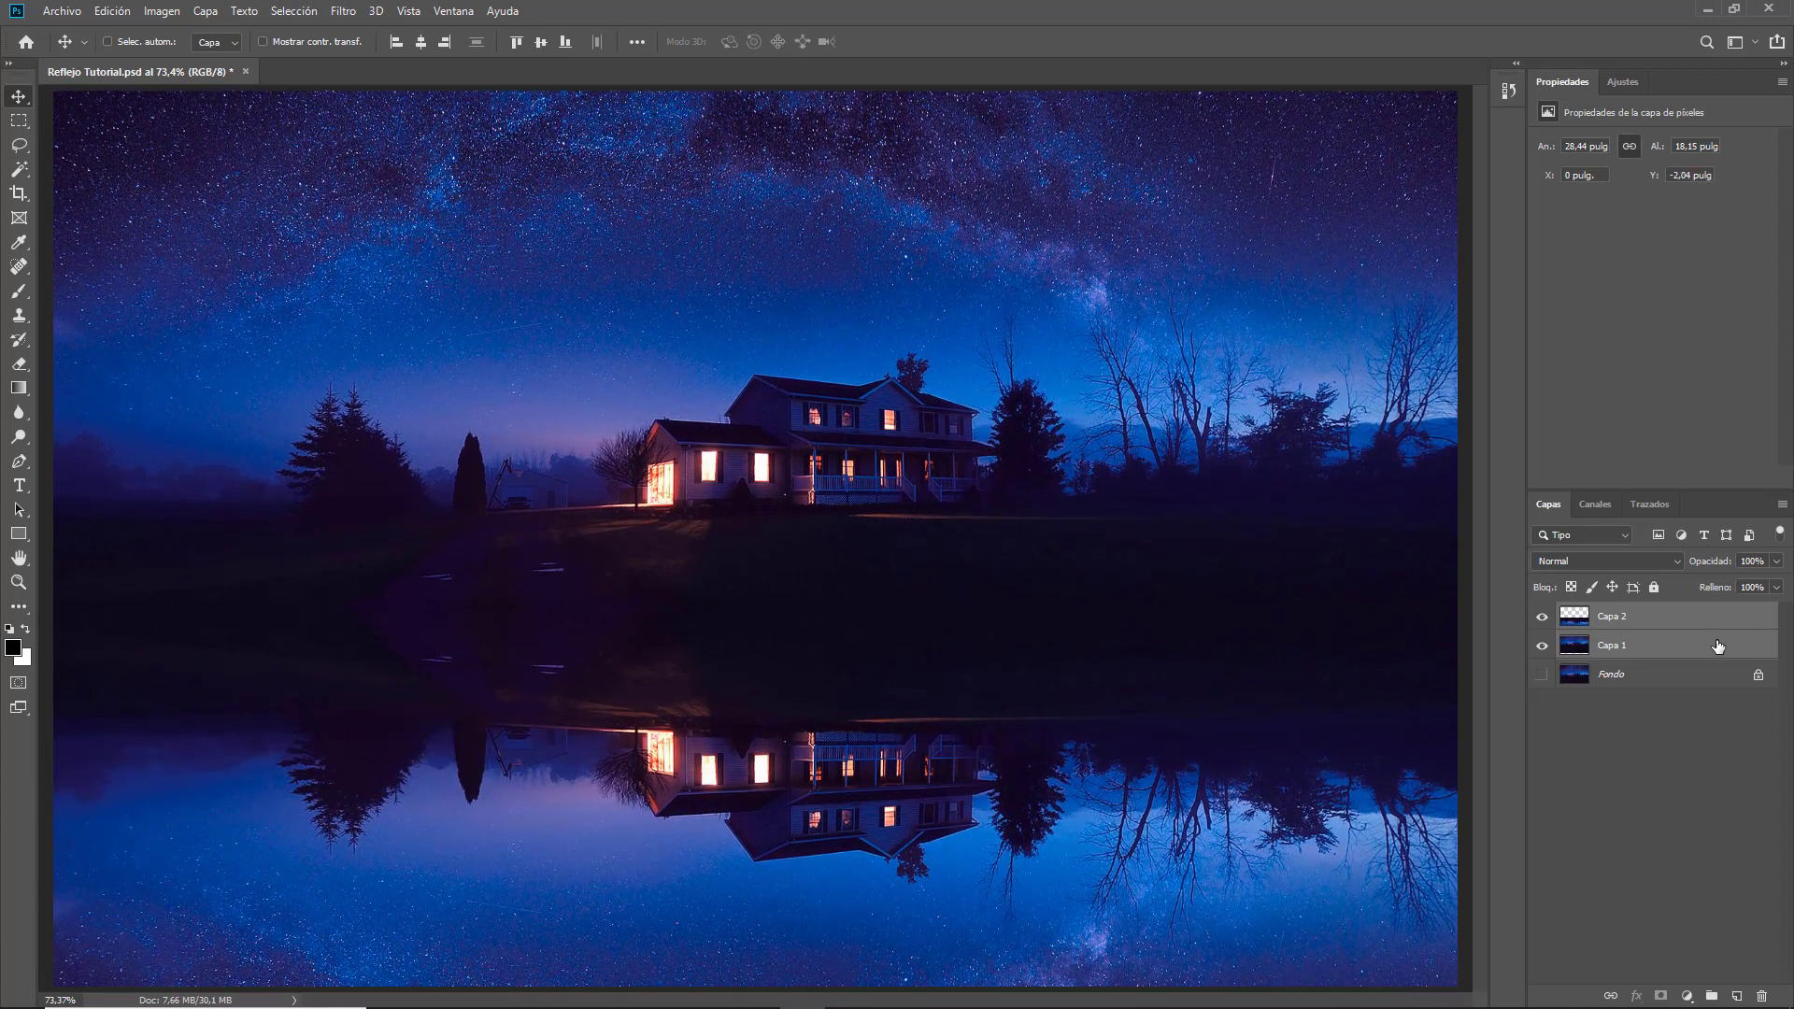
{"action": "key", "text": "Down"}
{"action": "key", "text": "Down"}
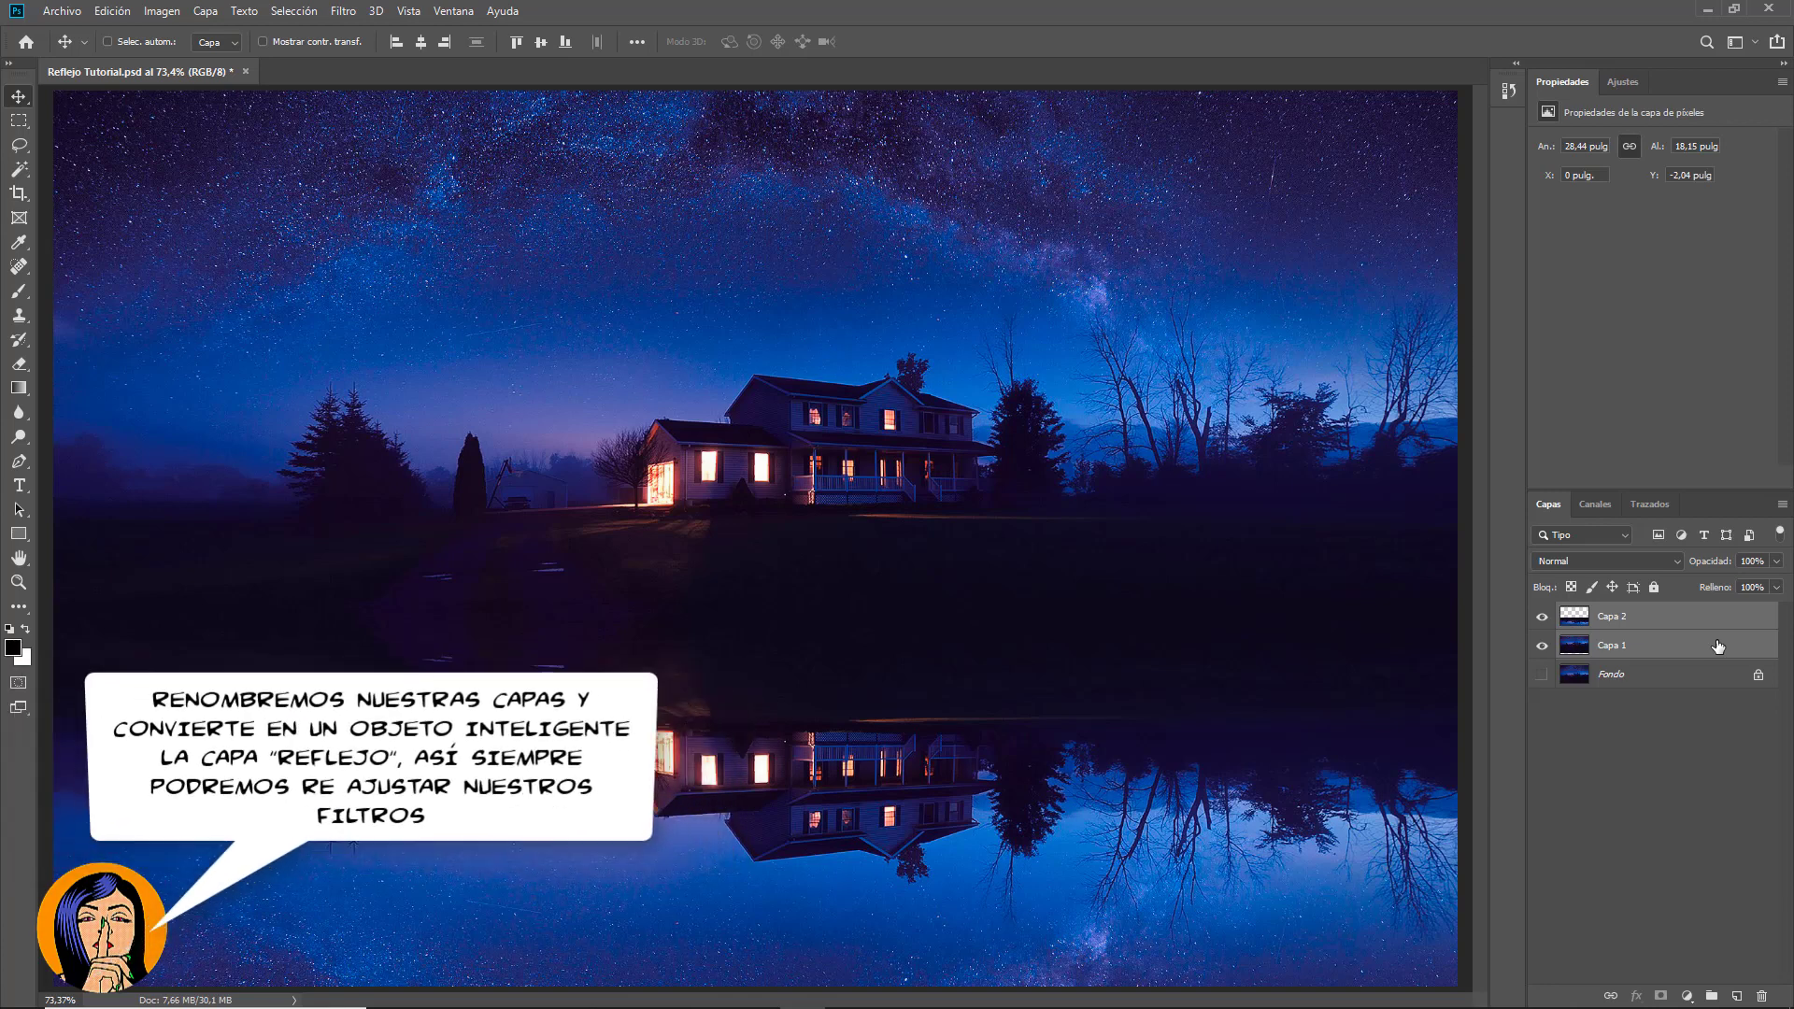
Step: Rename Capa 1 to Background and Capa 2 to Reflejo, then convert Reflejo to a smart object
{"action": "left_click", "coordinate": [1718, 646]}
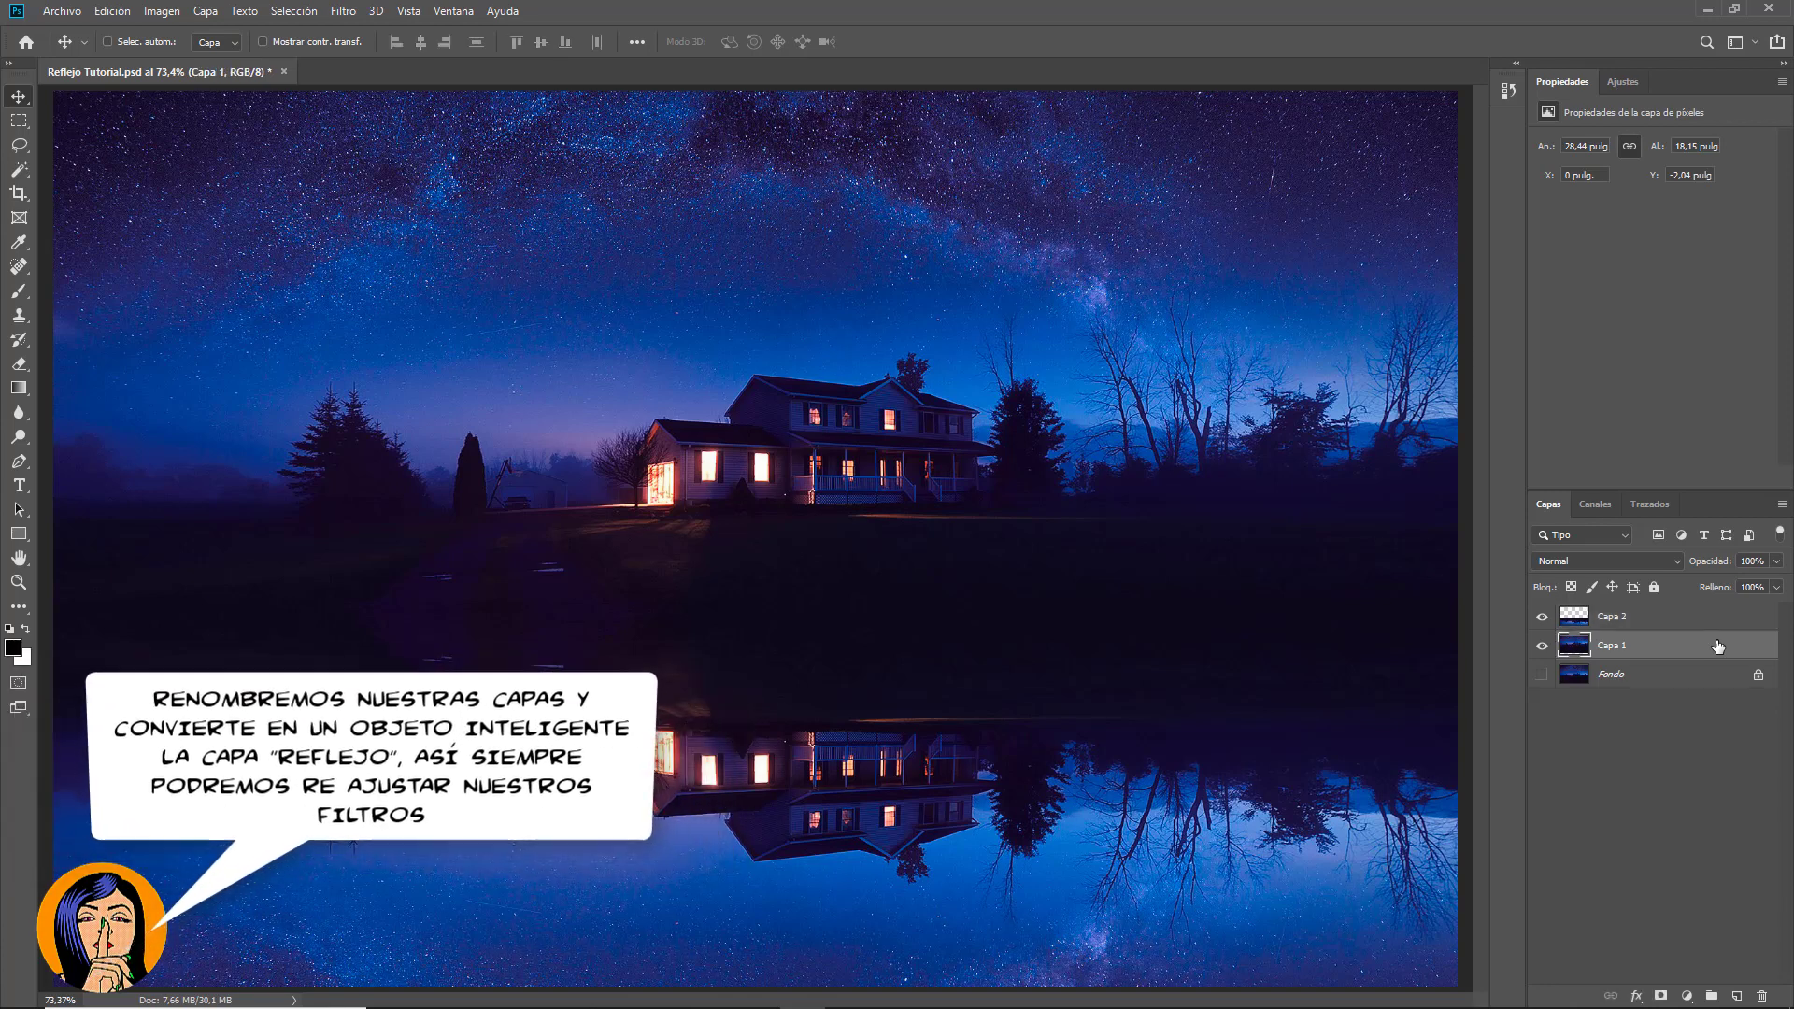
{"action": "double_click", "coordinate": [1622, 649]}
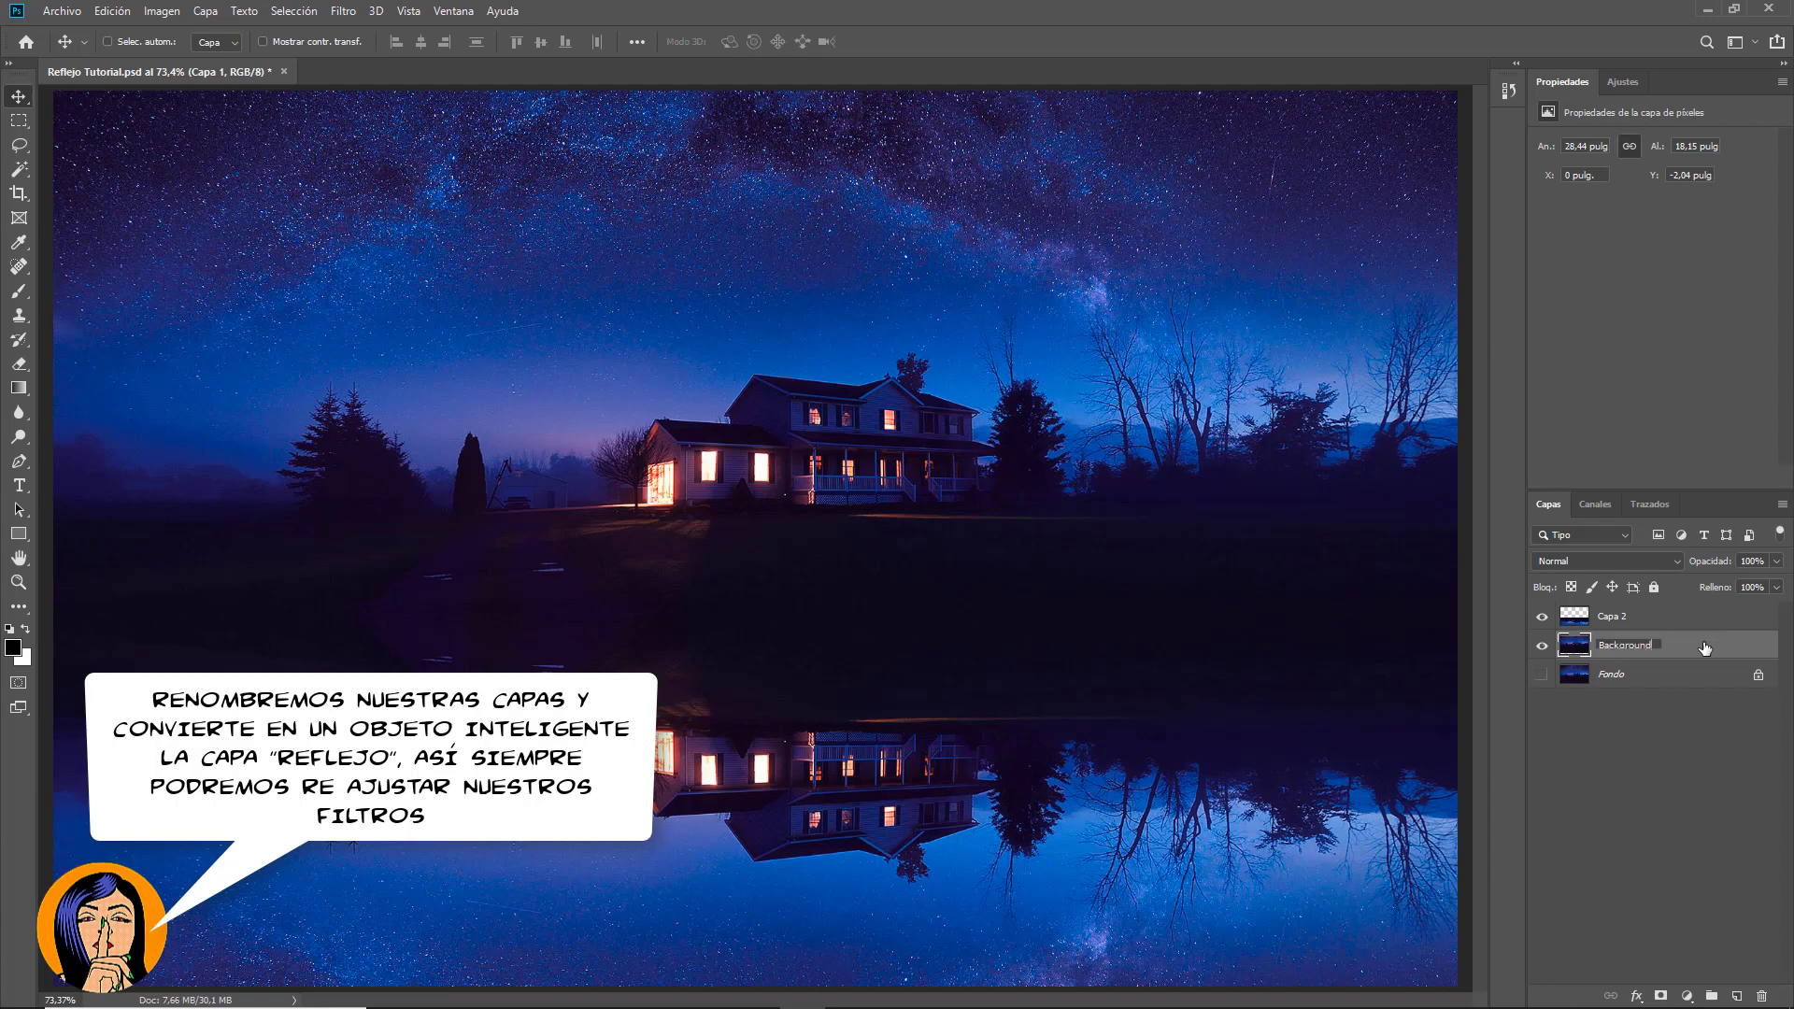
{"action": "key", "text": "Return"}
{"action": "double_click", "coordinate": [1611, 617]}
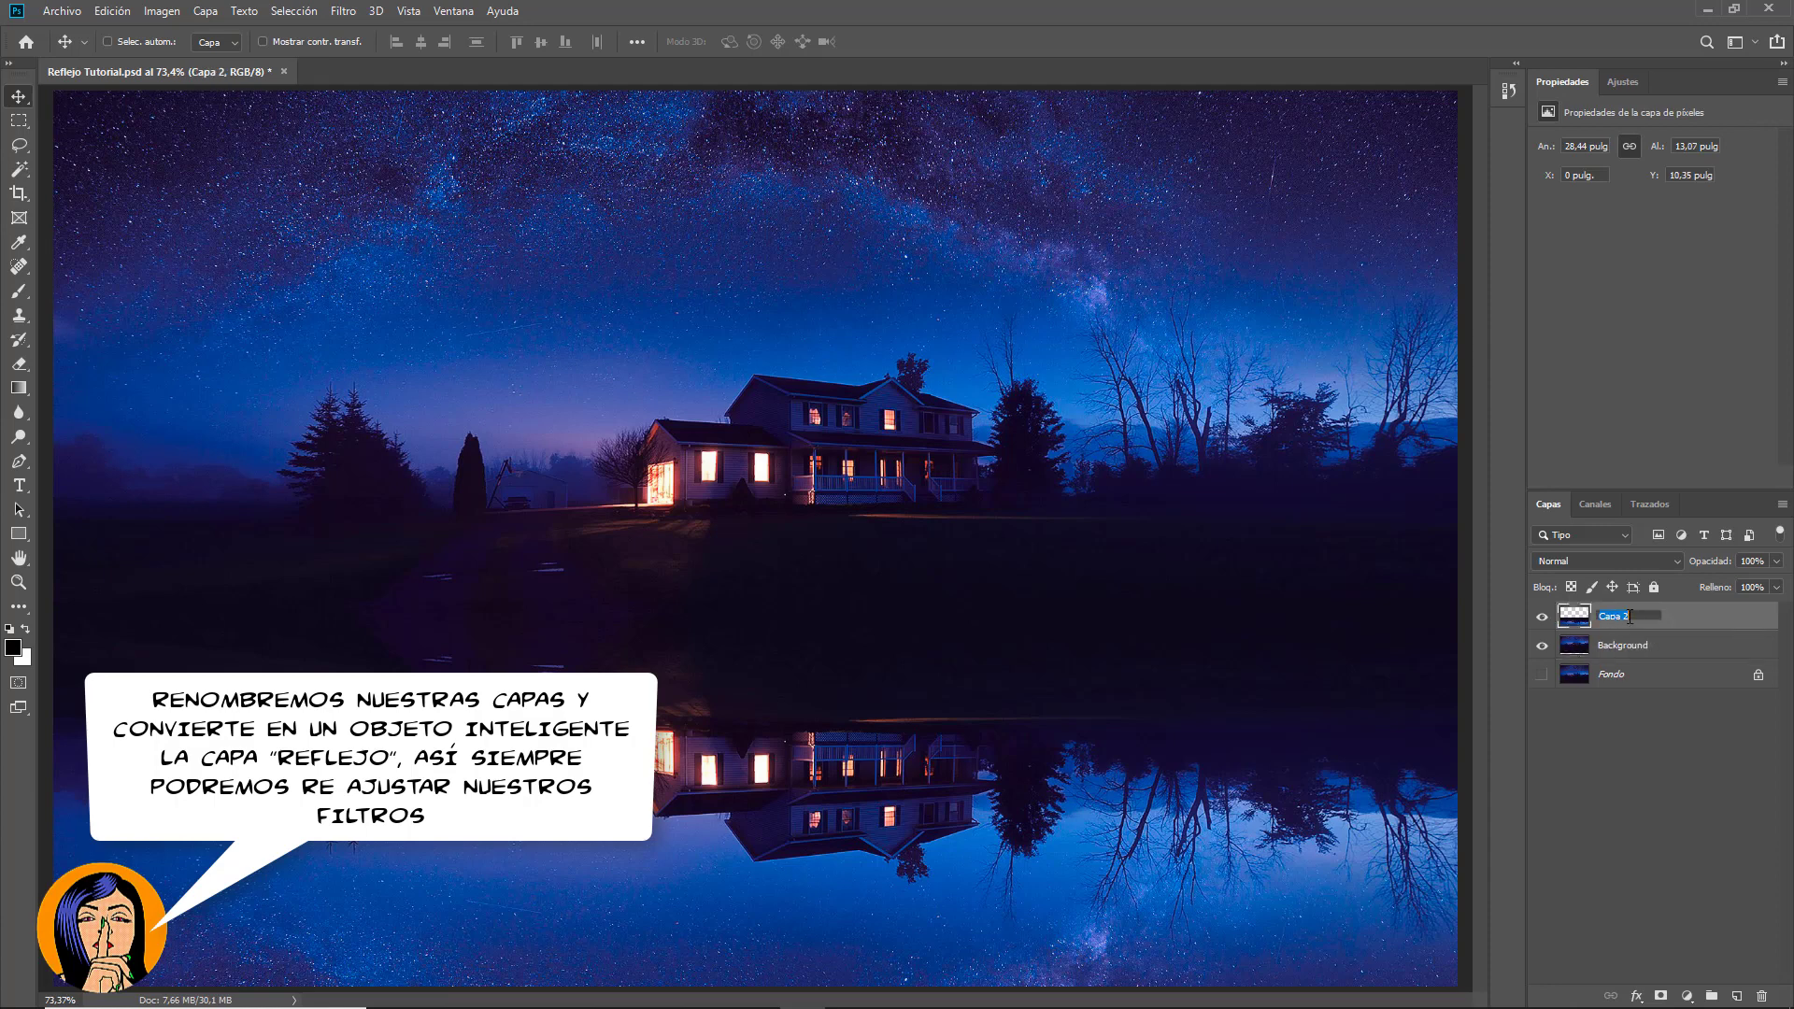
{"action": "type", "text": "Reflejo"}
{"action": "key", "text": "Return"}
{"action": "right_click", "coordinate": [1702, 616]}
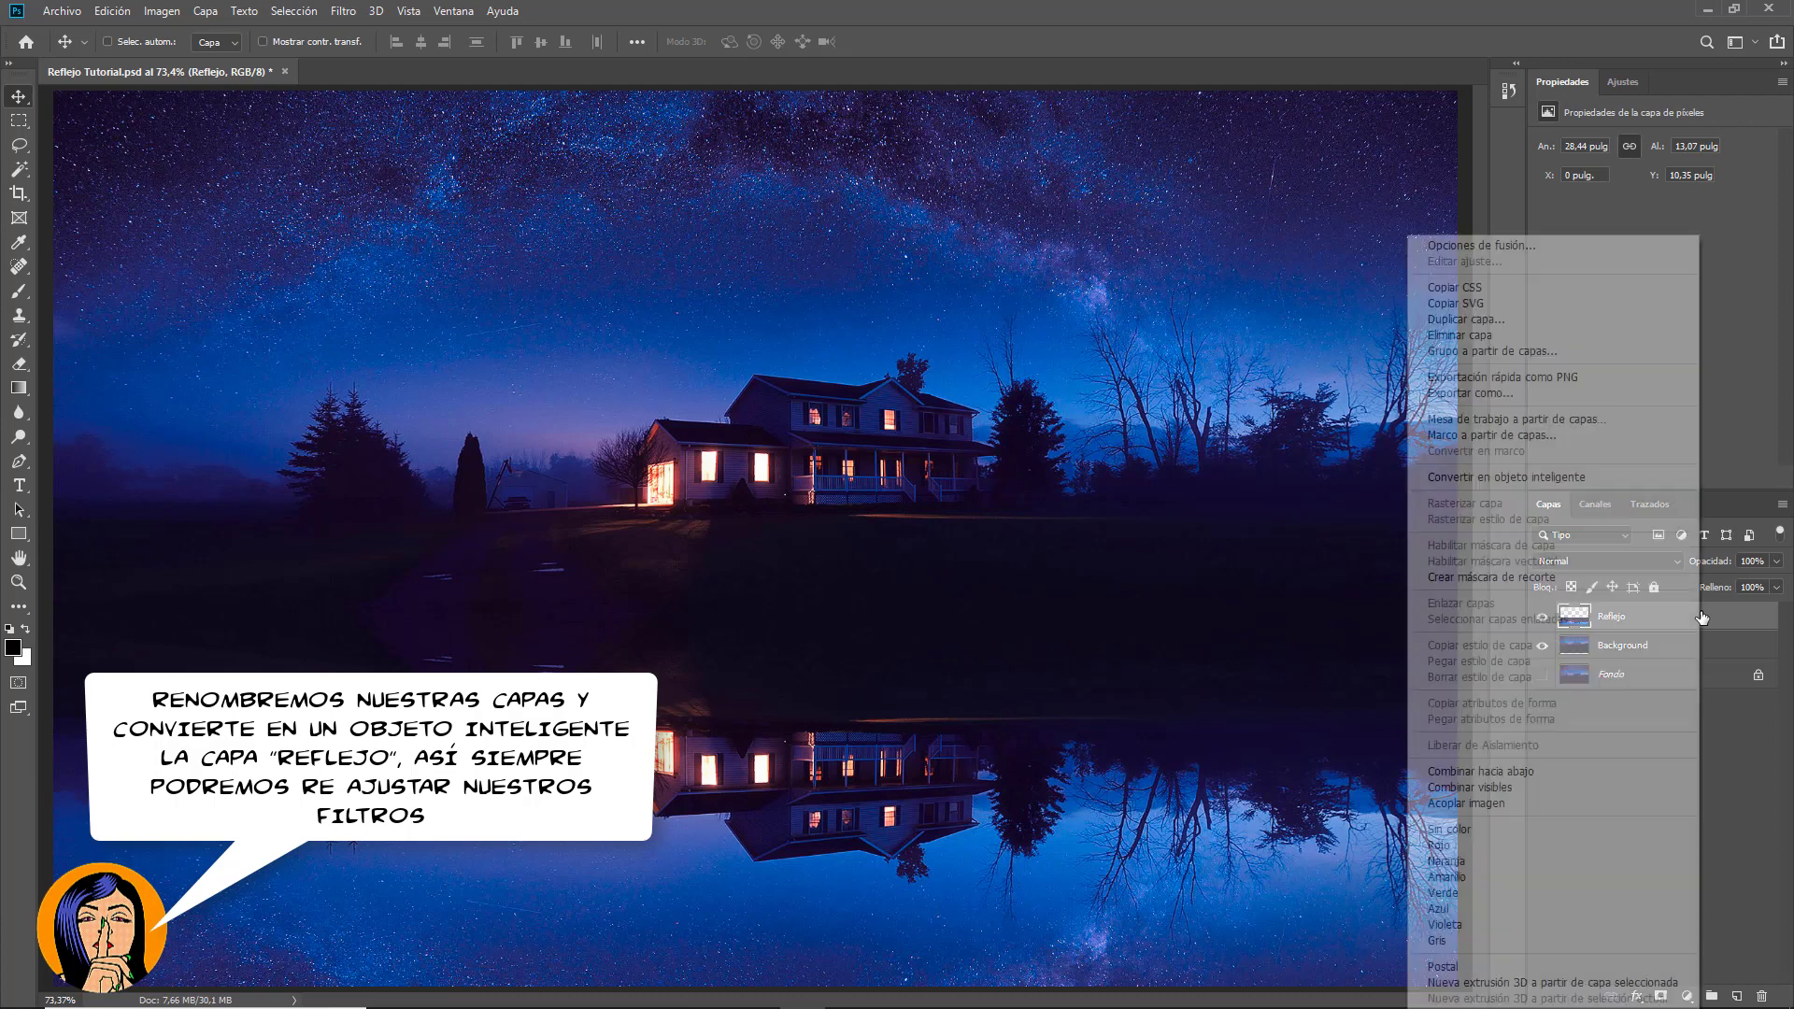
{"action": "left_click", "coordinate": [1609, 477]}
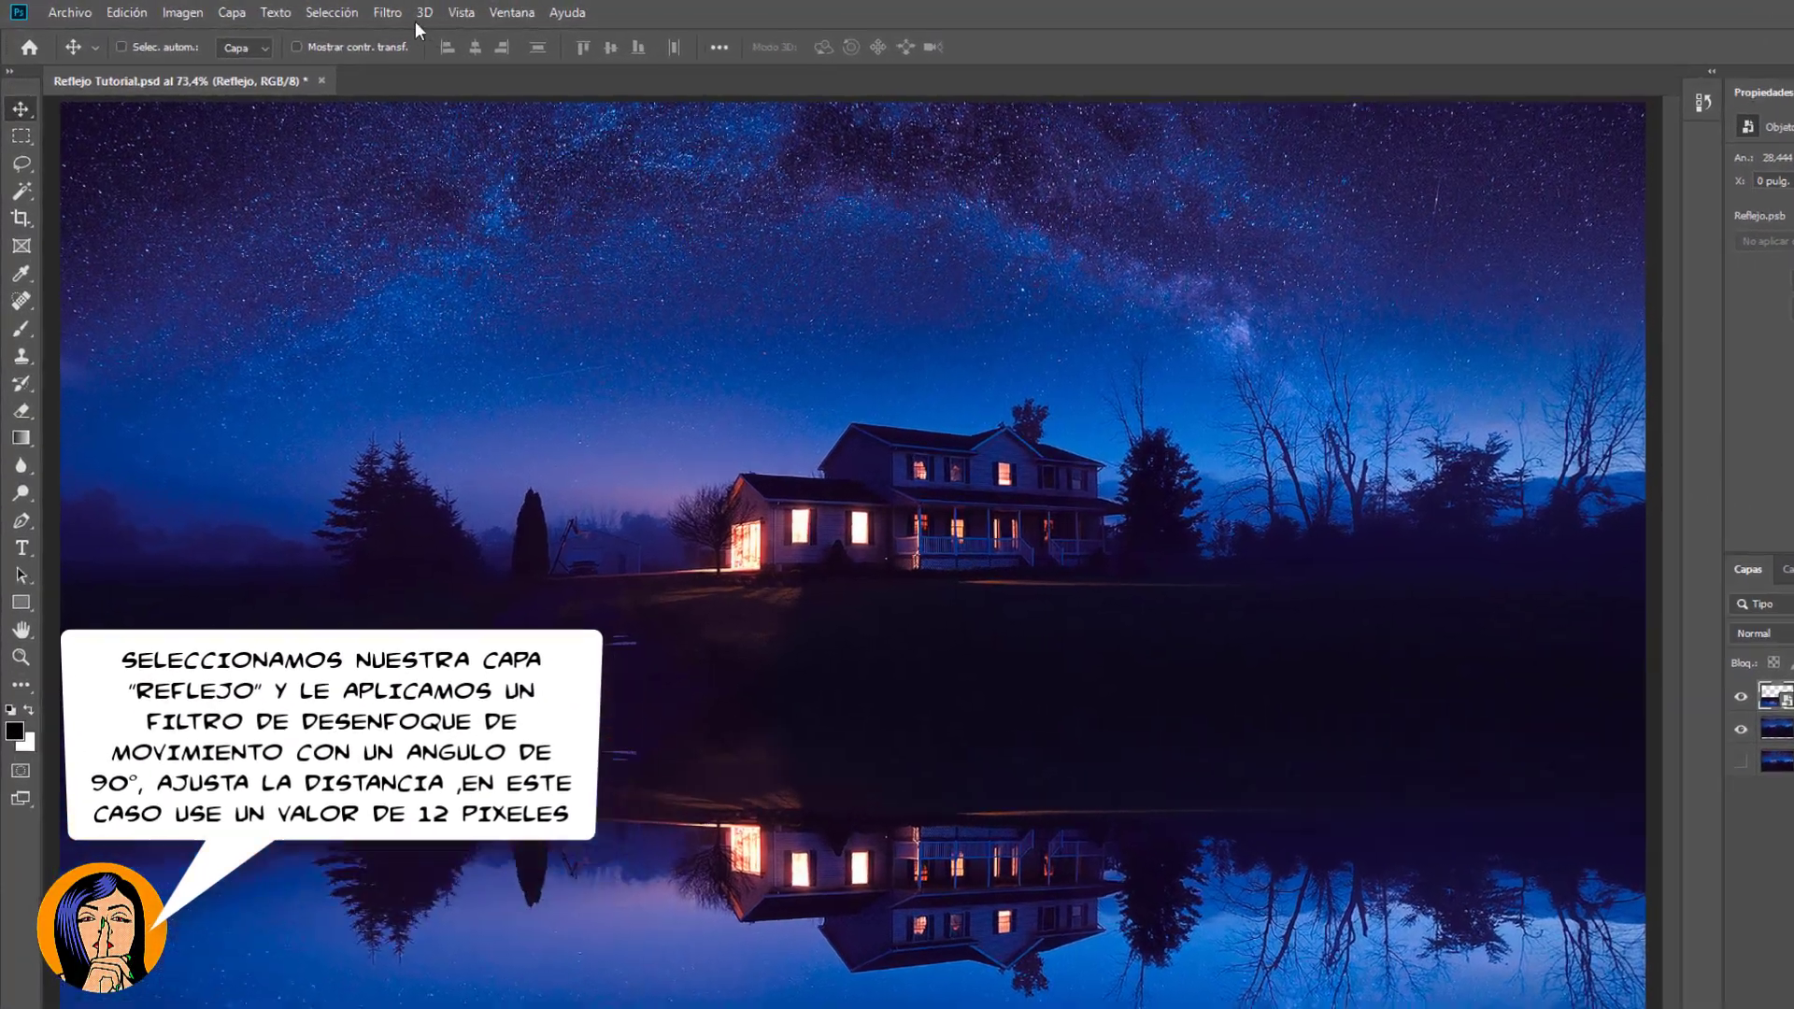
Step: Apply Desenfoque de movimiento to Reflejo with angle 90° and distance 12 pixels
{"action": "left_click", "coordinate": [342, 11]}
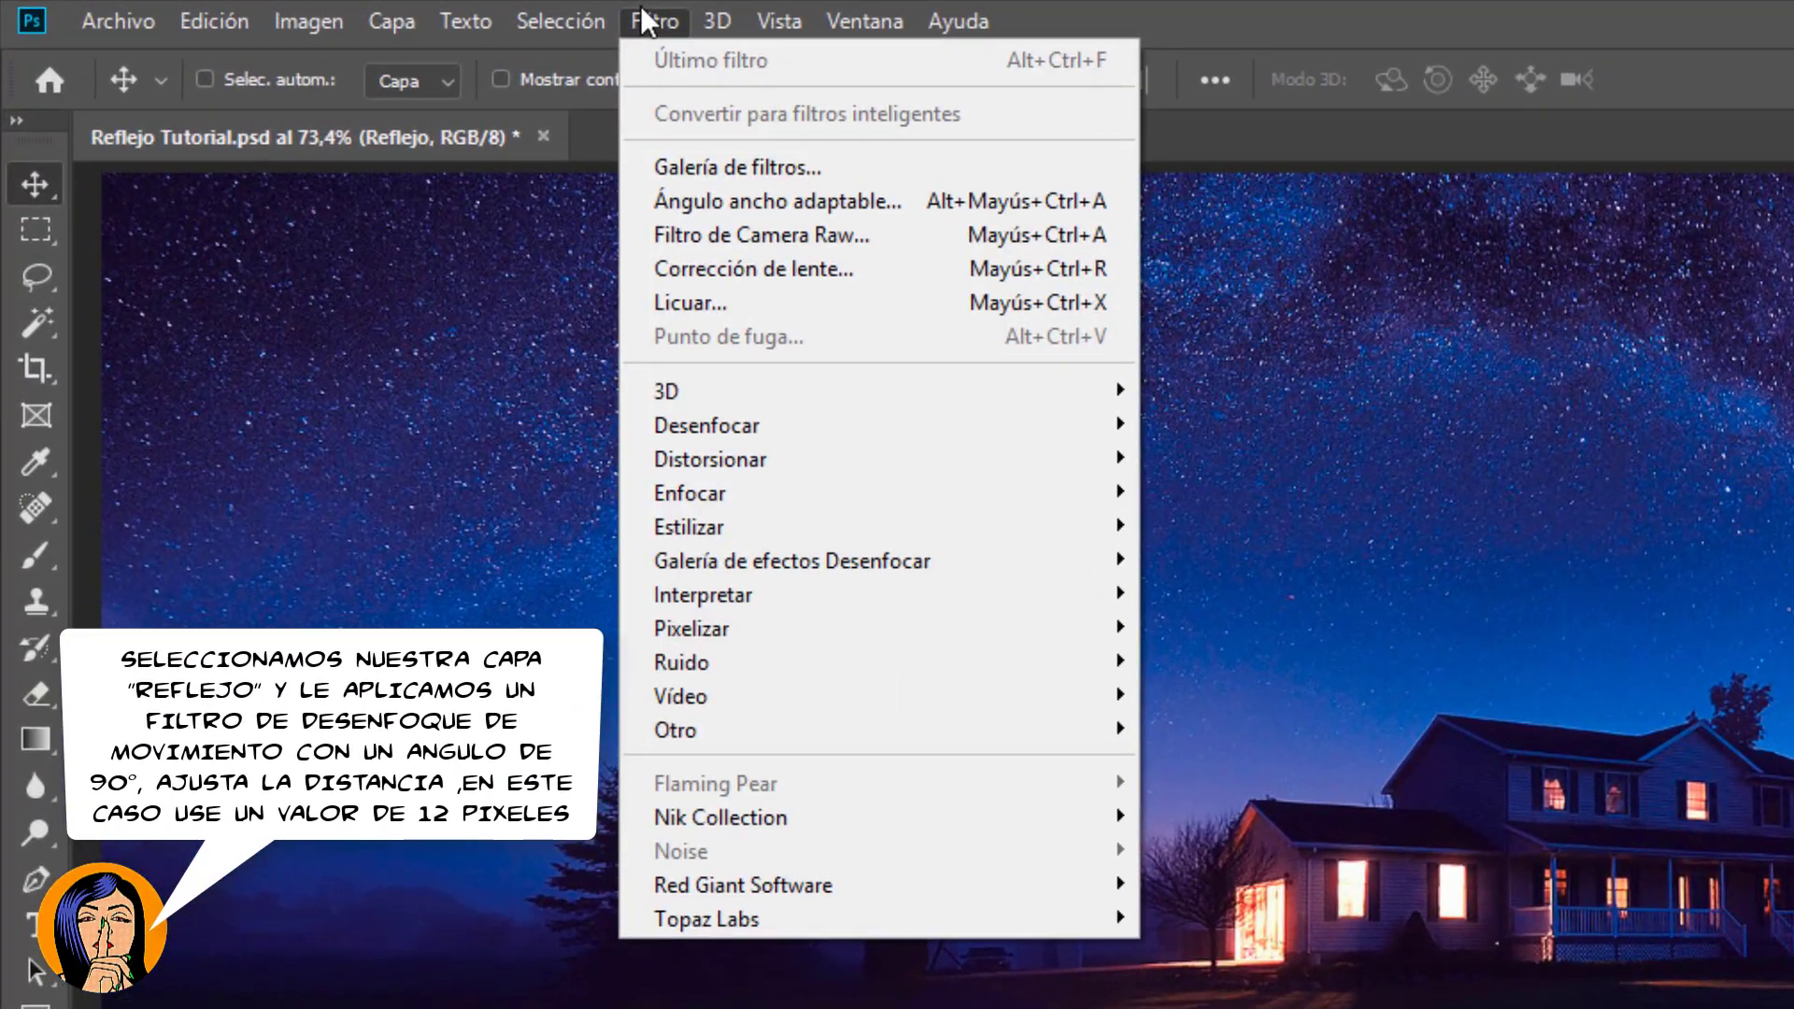
{"action": "mouse_move", "coordinate": [708, 423]}
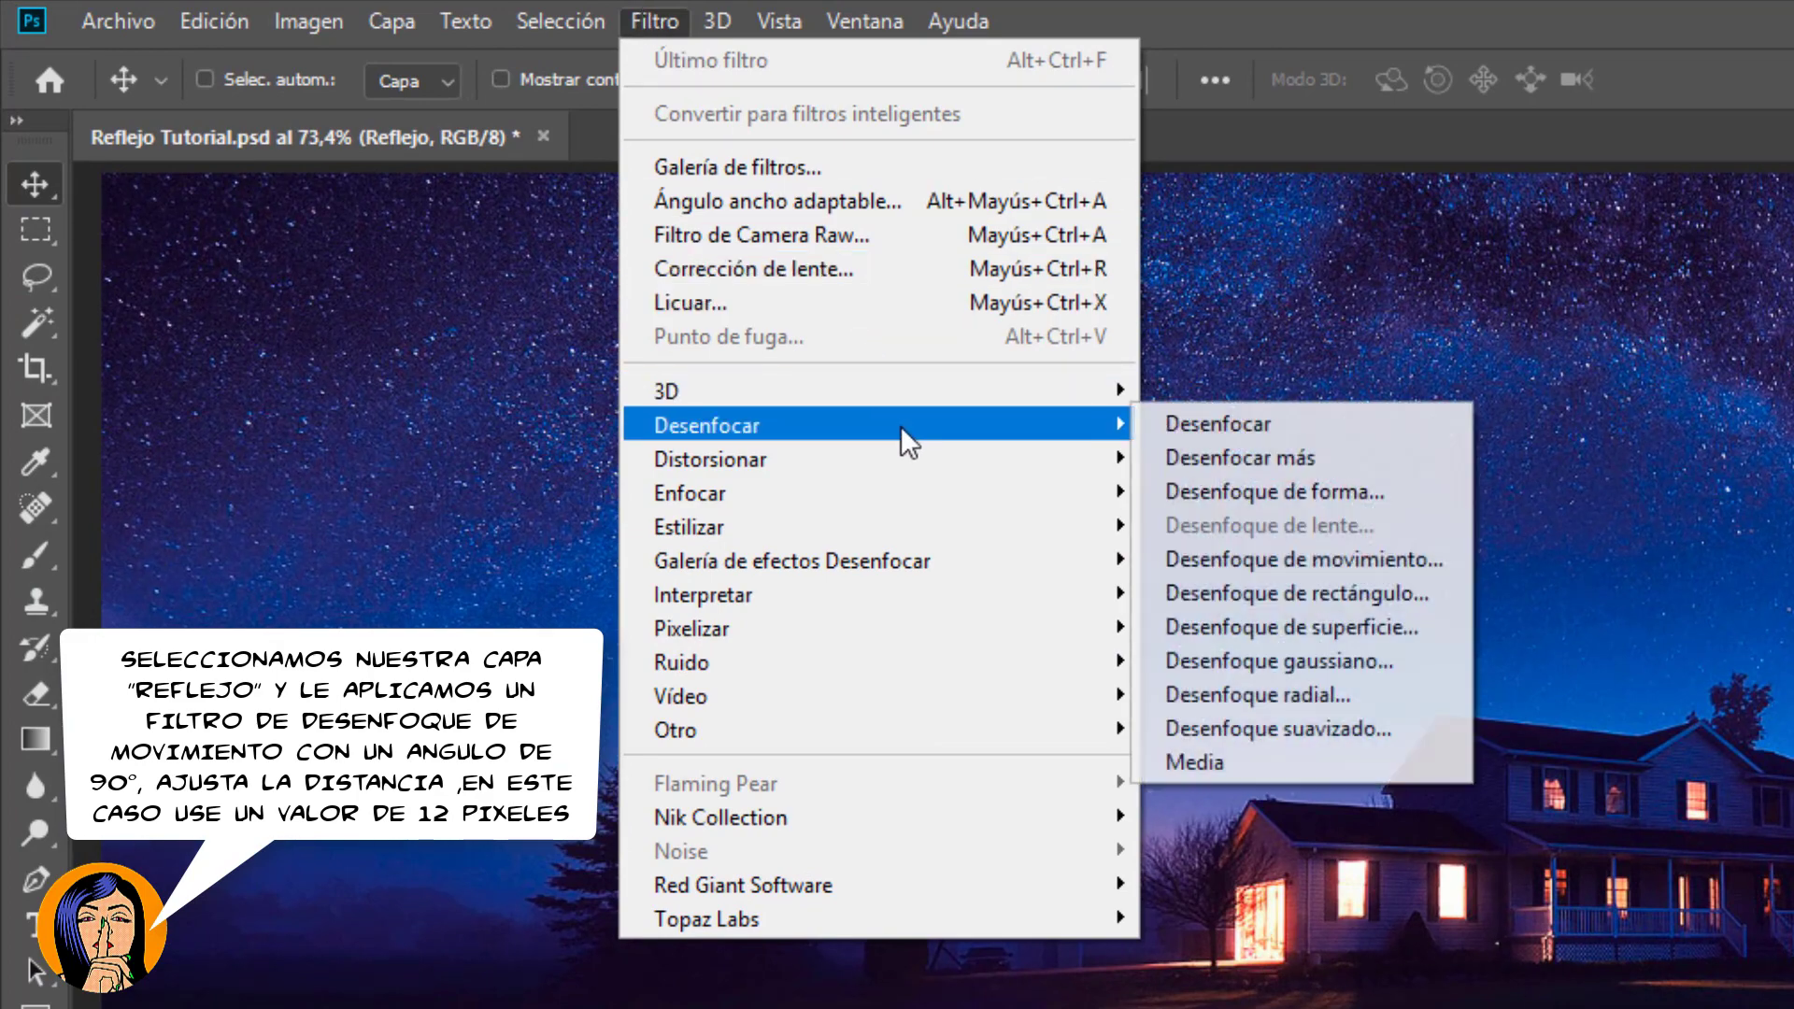
{"action": "left_click", "coordinate": [1404, 559]}
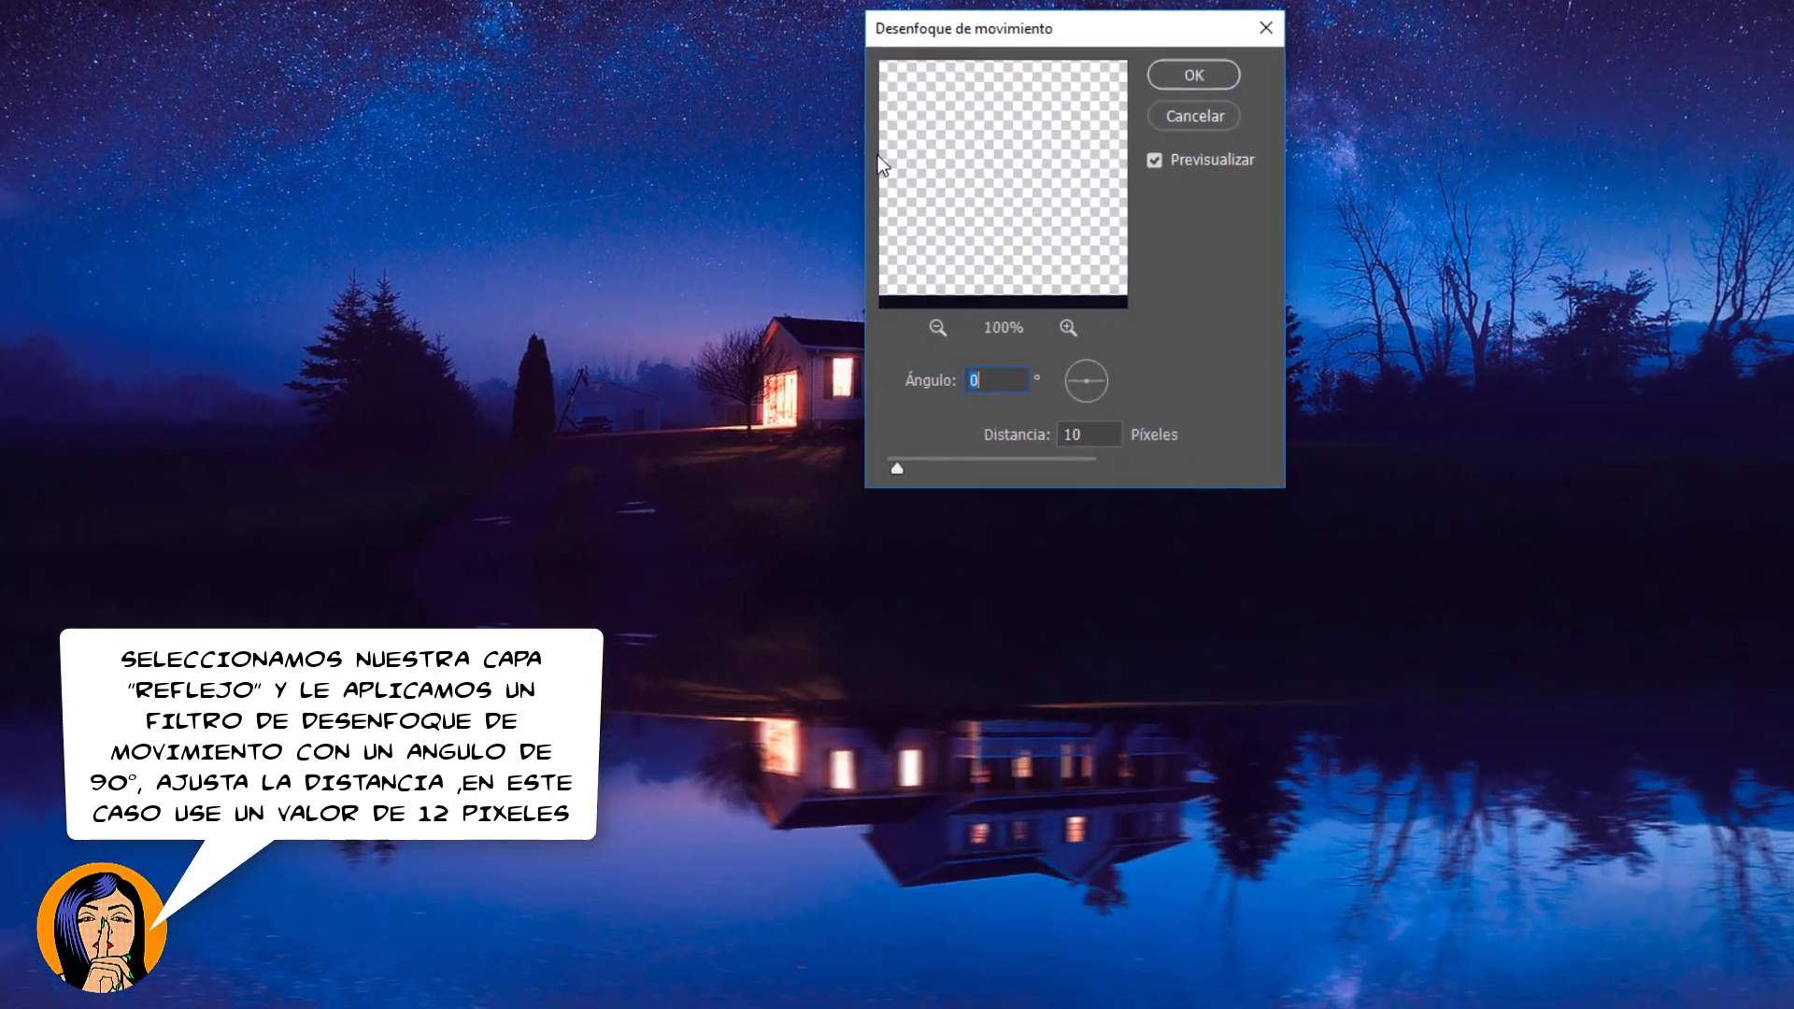
{"action": "left_click_drag", "start_coordinate": [994, 215], "coordinate": [1011, 49]}
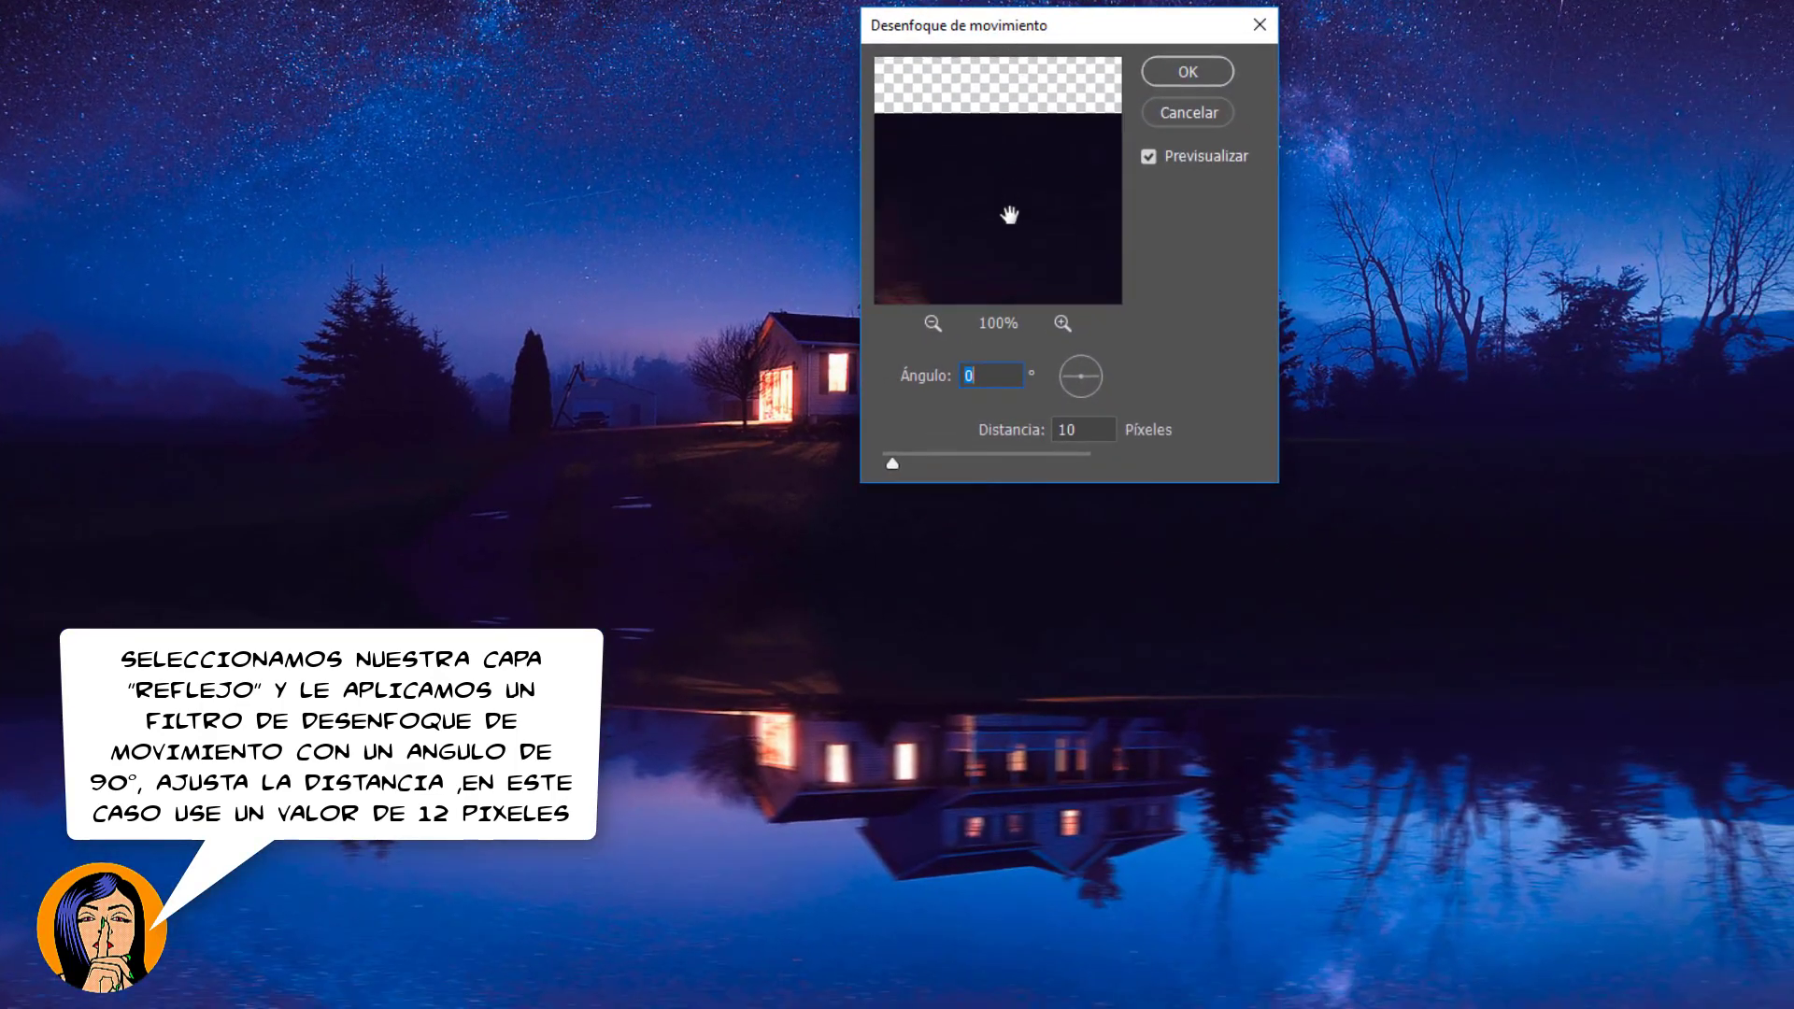
{"action": "left_click_drag", "start_coordinate": [1012, 207], "coordinate": [1002, 93]}
{"action": "type", "text": "9"}
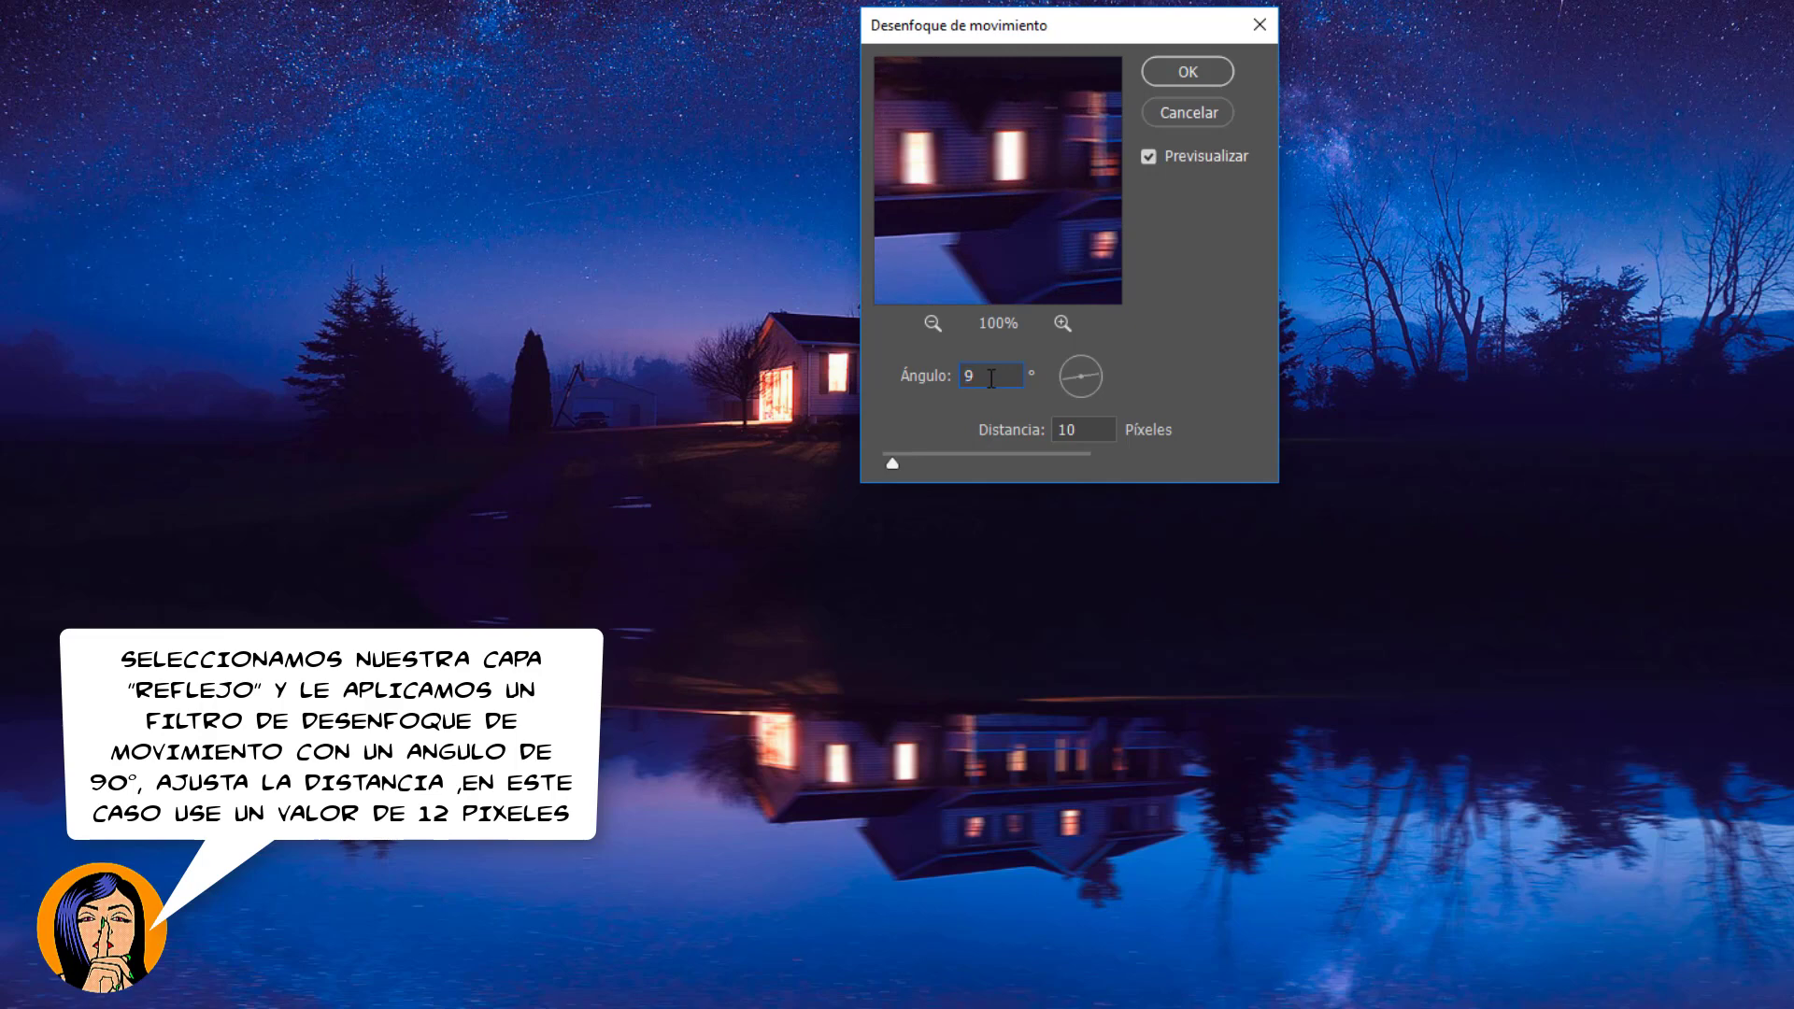
{"action": "type", "text": "0"}
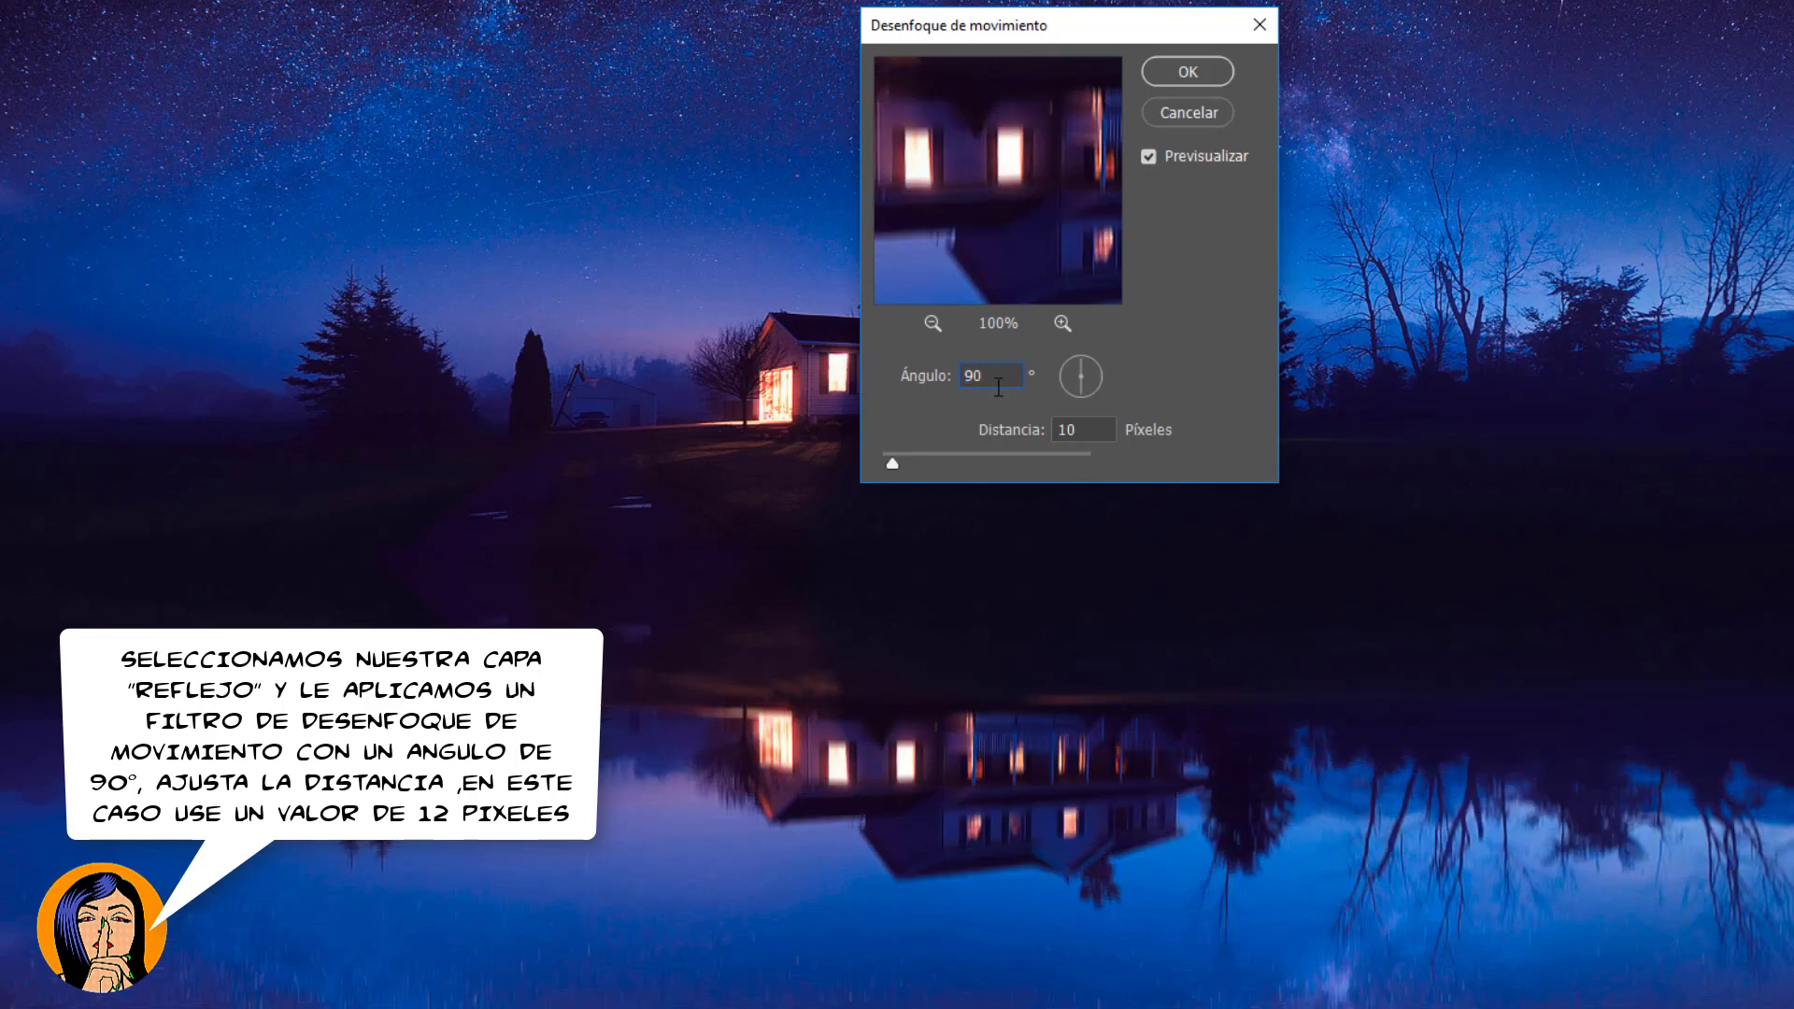
{"action": "double_click", "coordinate": [1072, 430]}
{"action": "type", "text": "12"}
{"action": "left_click", "coordinate": [1203, 75]}
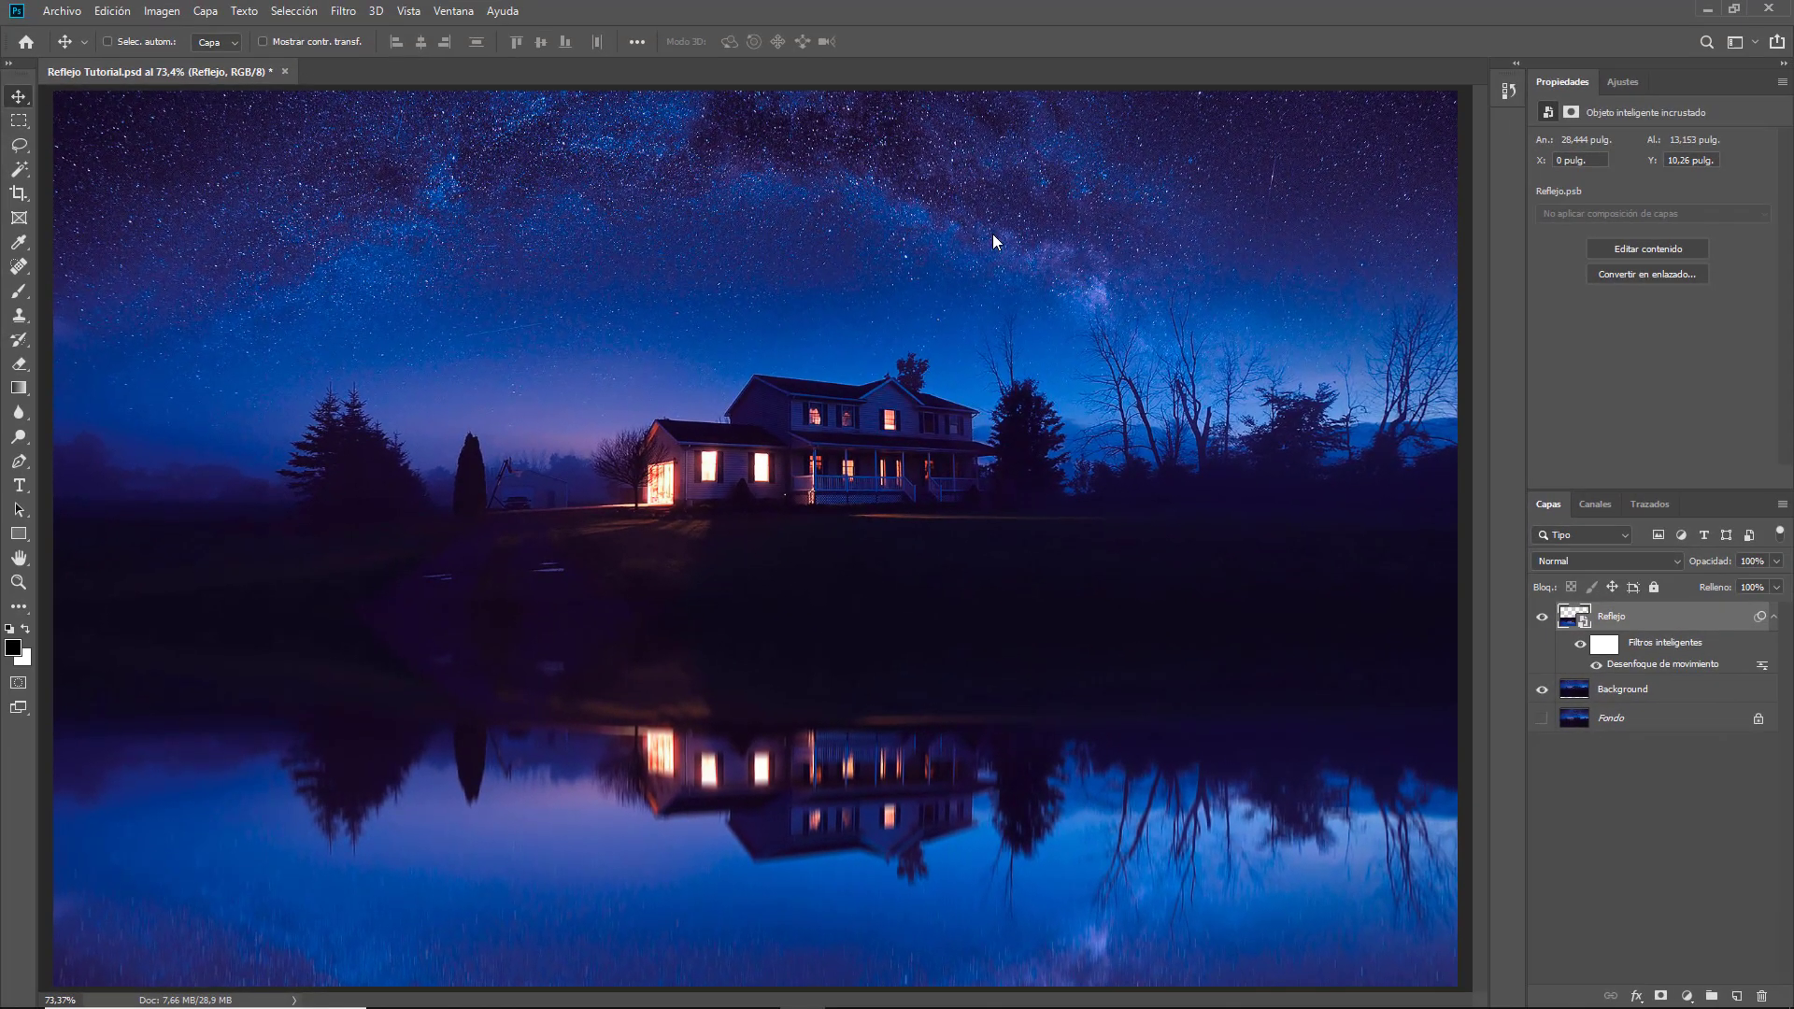
Step: Start a new document sized 600 × 1000 pixels
{"action": "left_click", "coordinate": [1775, 619]}
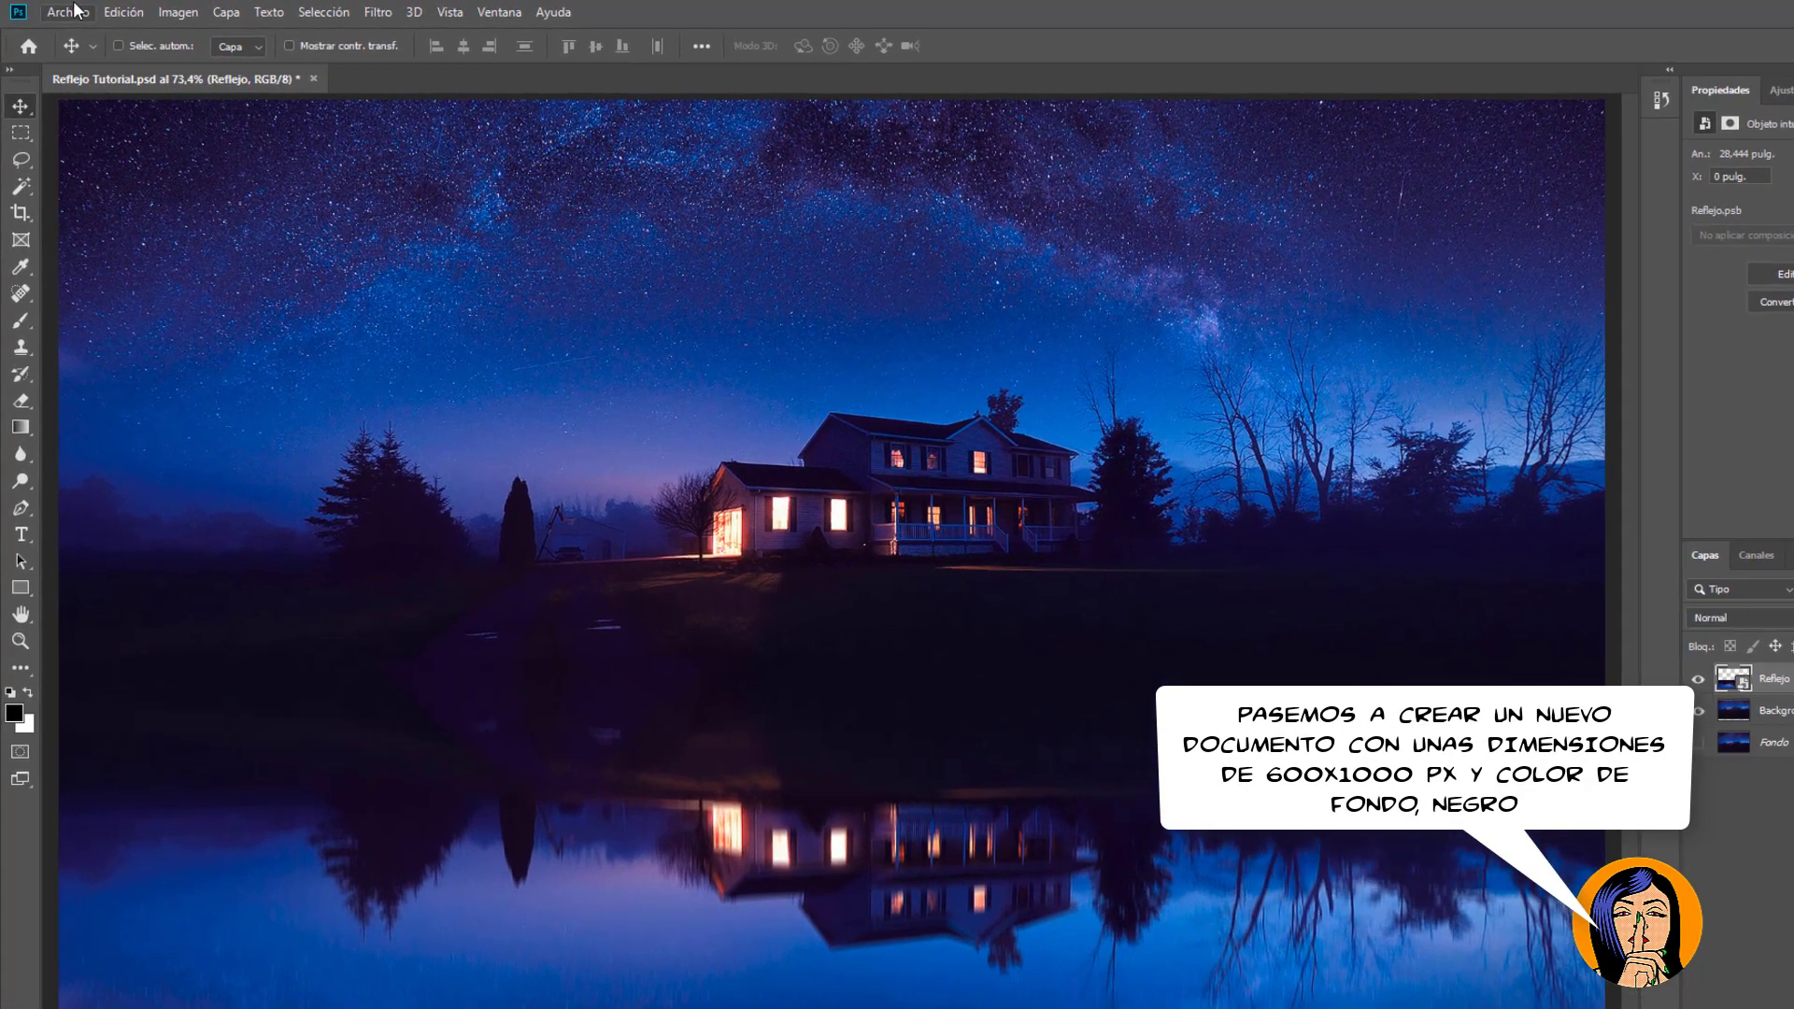
{"action": "left_click", "coordinate": [67, 11]}
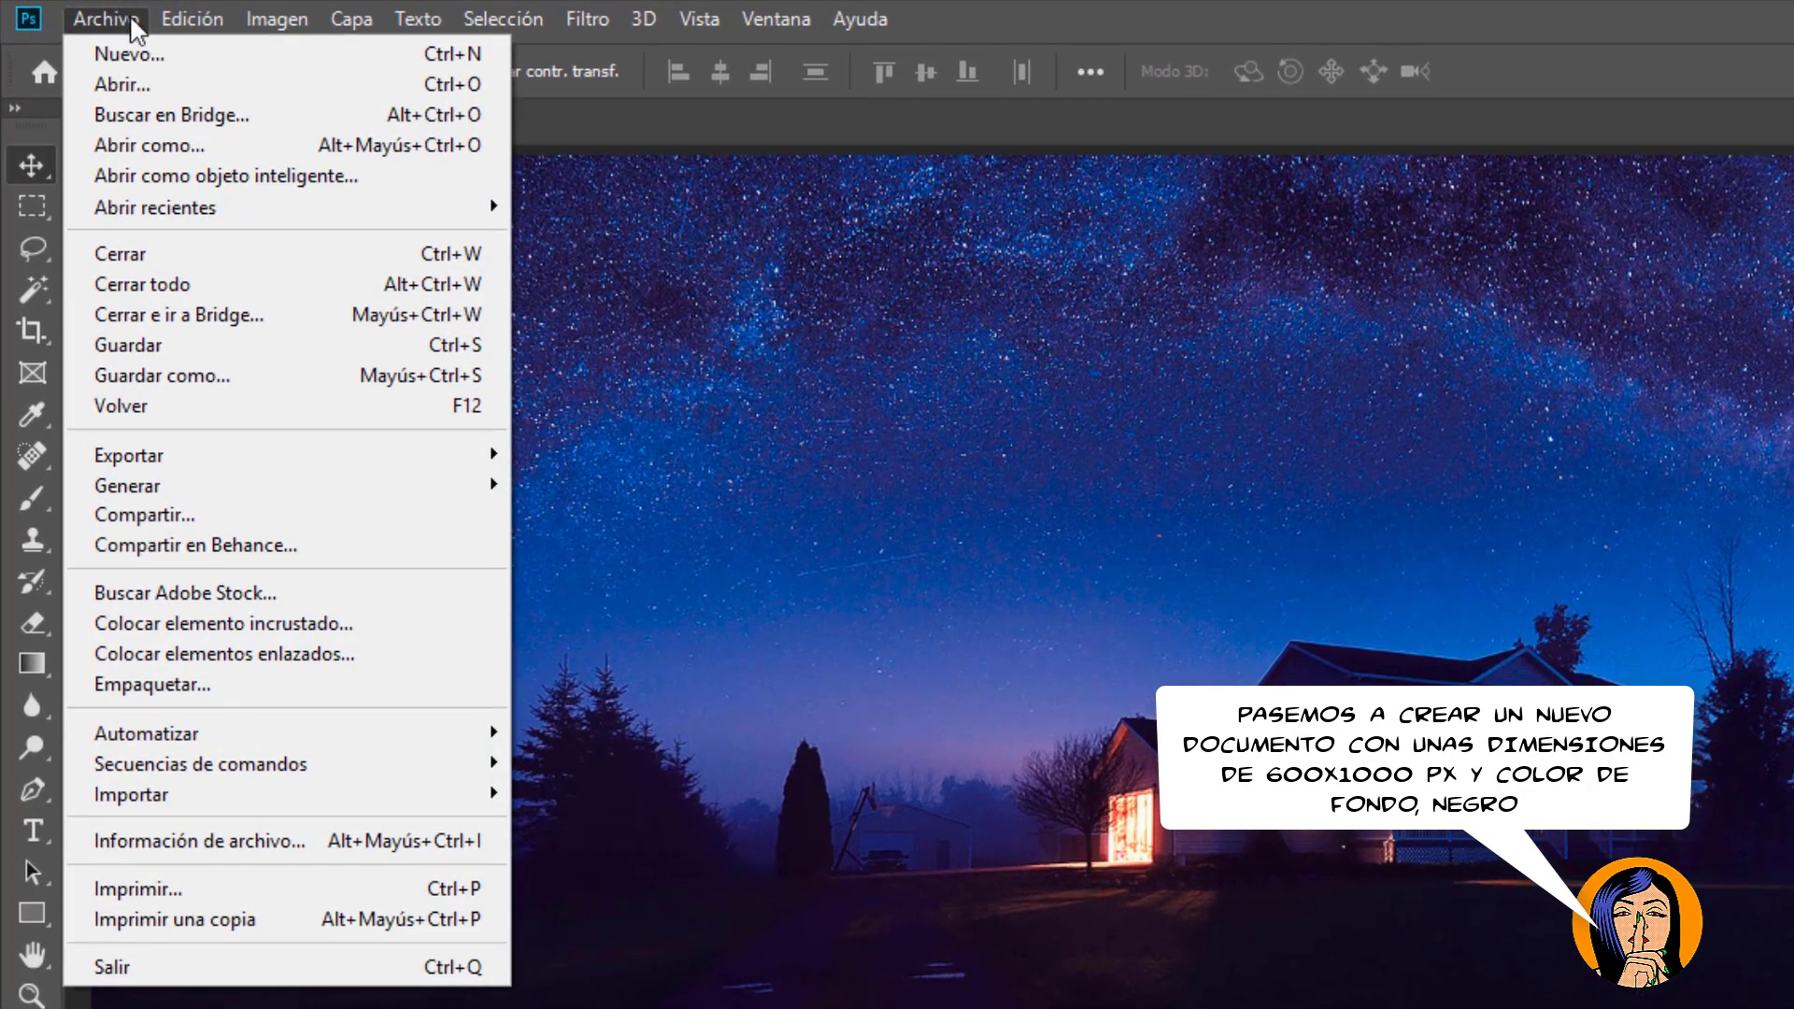
{"action": "left_click", "coordinate": [197, 52]}
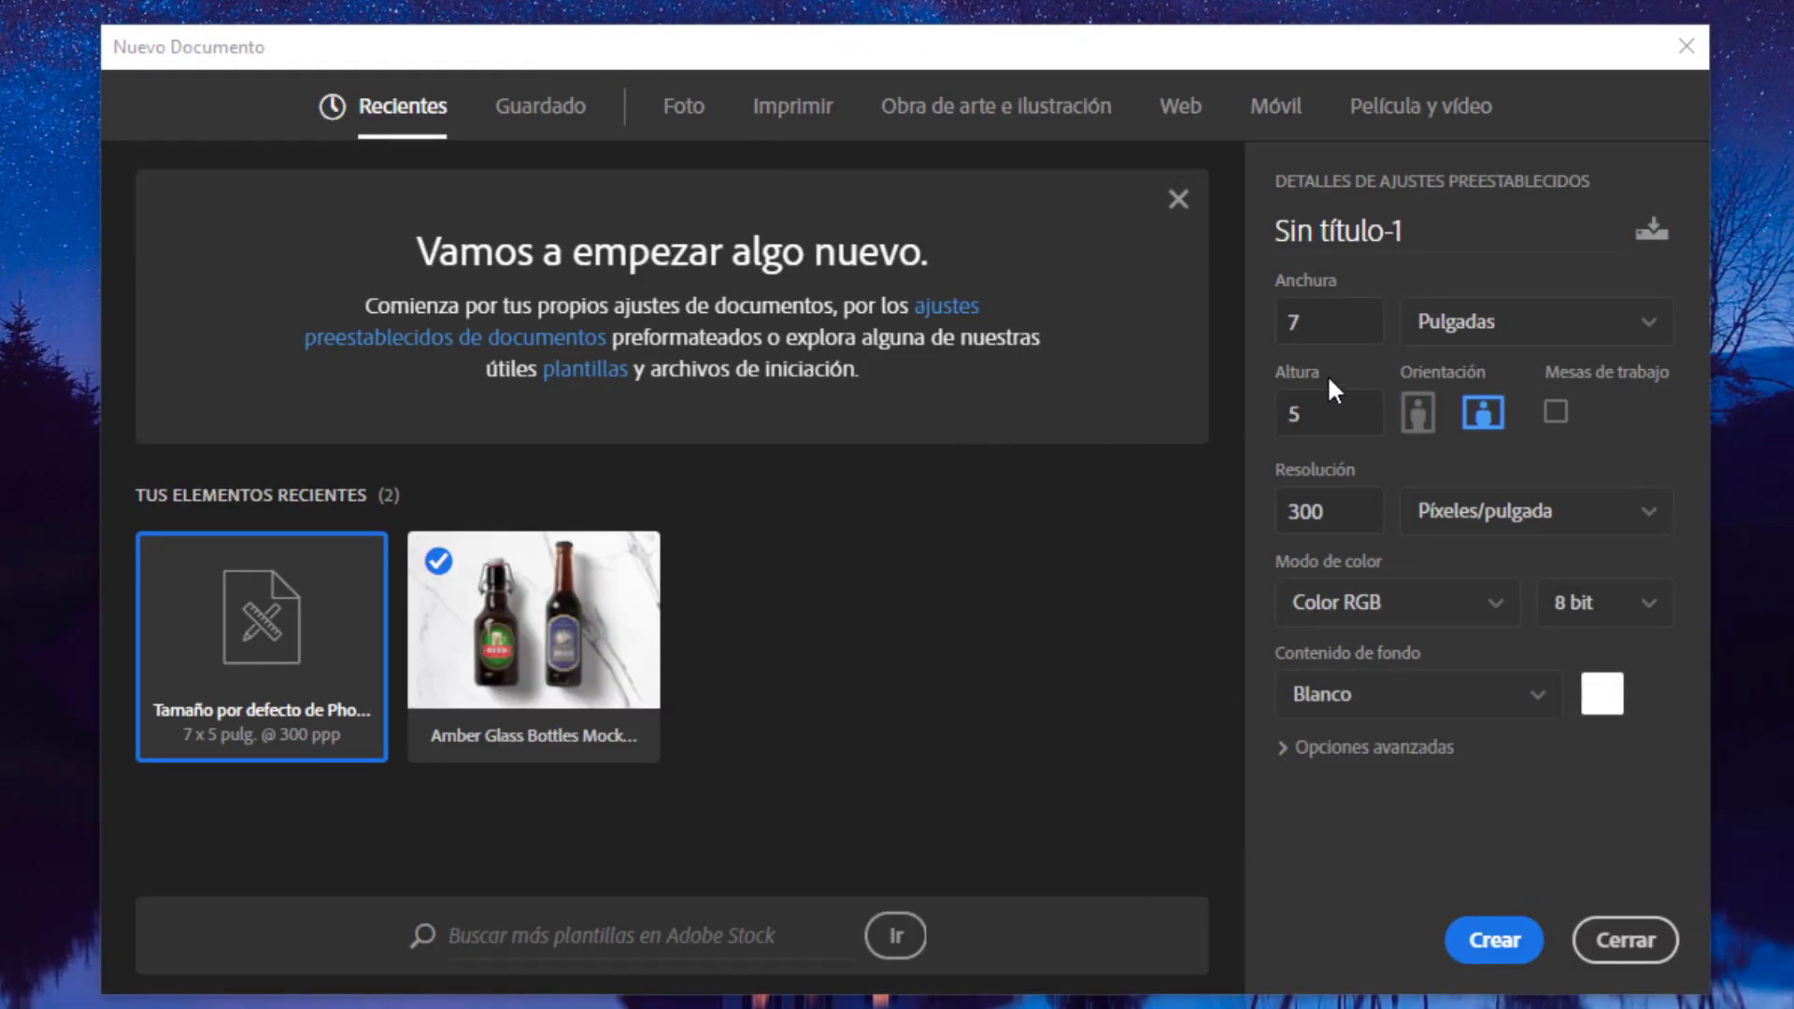
{"action": "left_click", "coordinate": [1575, 321]}
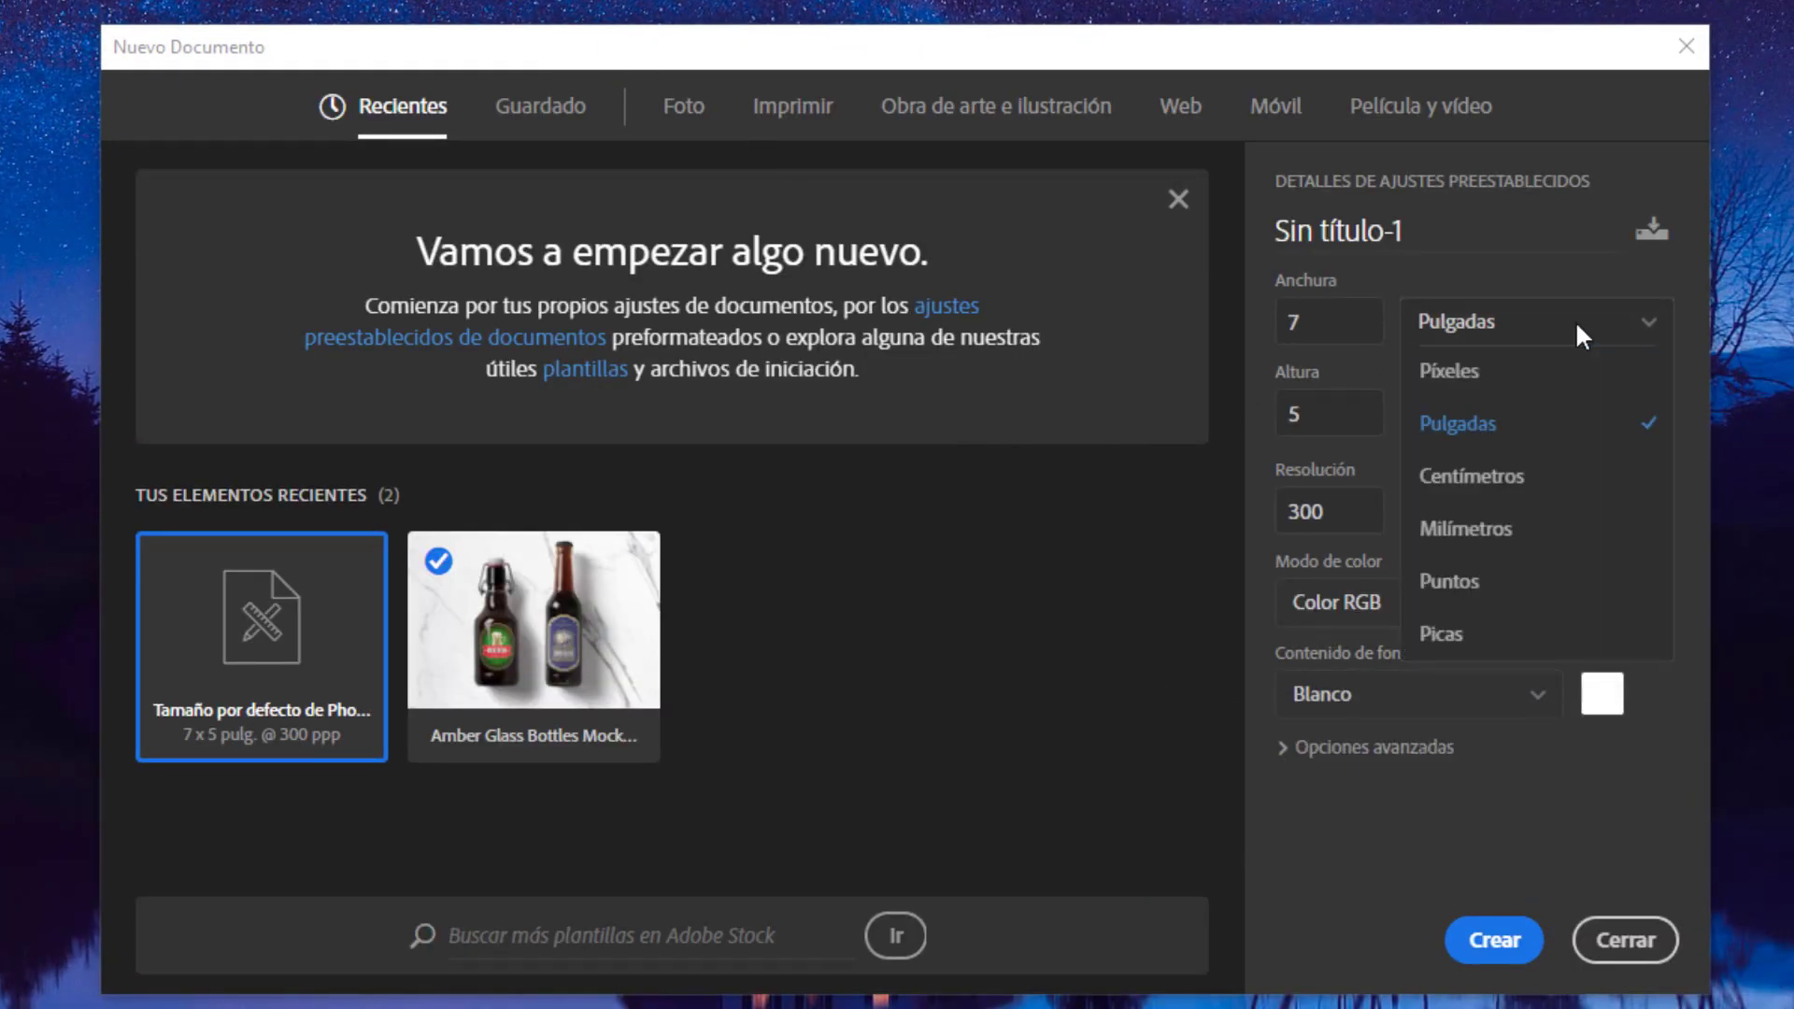
{"action": "left_click", "coordinate": [1566, 374]}
{"action": "double_click", "coordinate": [1346, 317]}
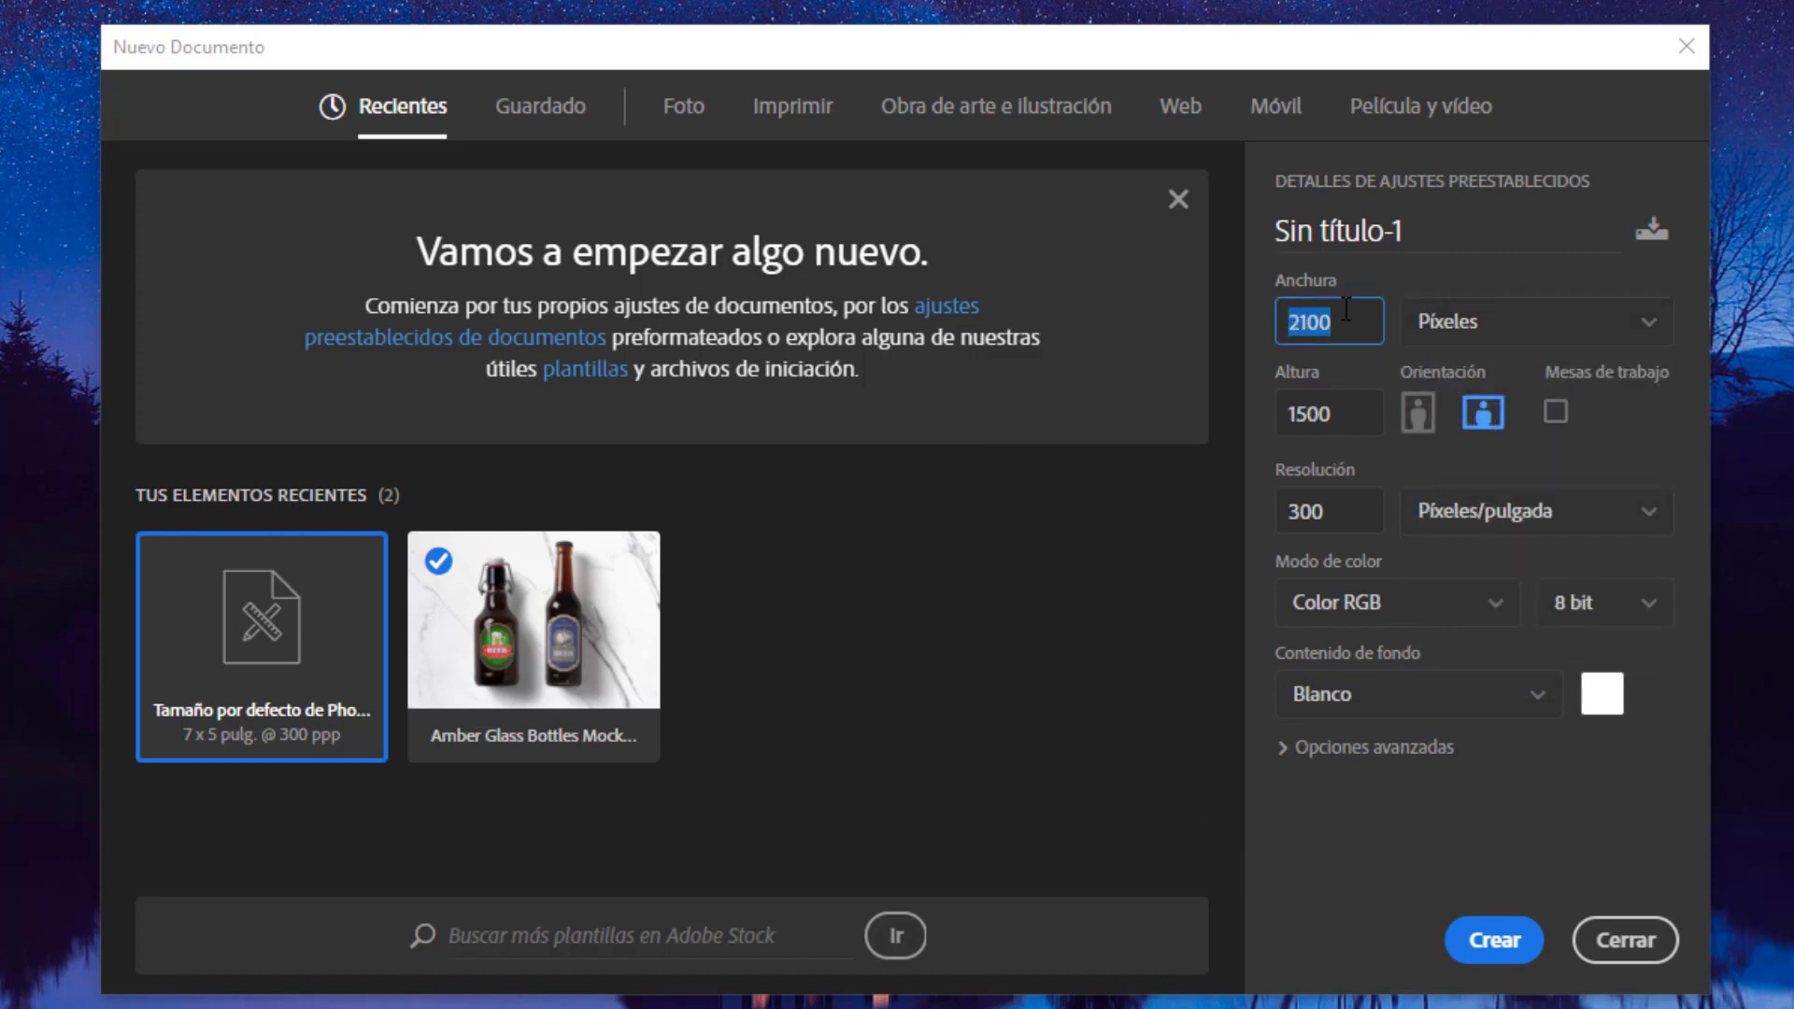
{"action": "type", "text": "600"}
{"action": "left_click_drag", "start_coordinate": [1332, 413], "coordinate": [1280, 418]}
{"action": "type", "text": "10"}
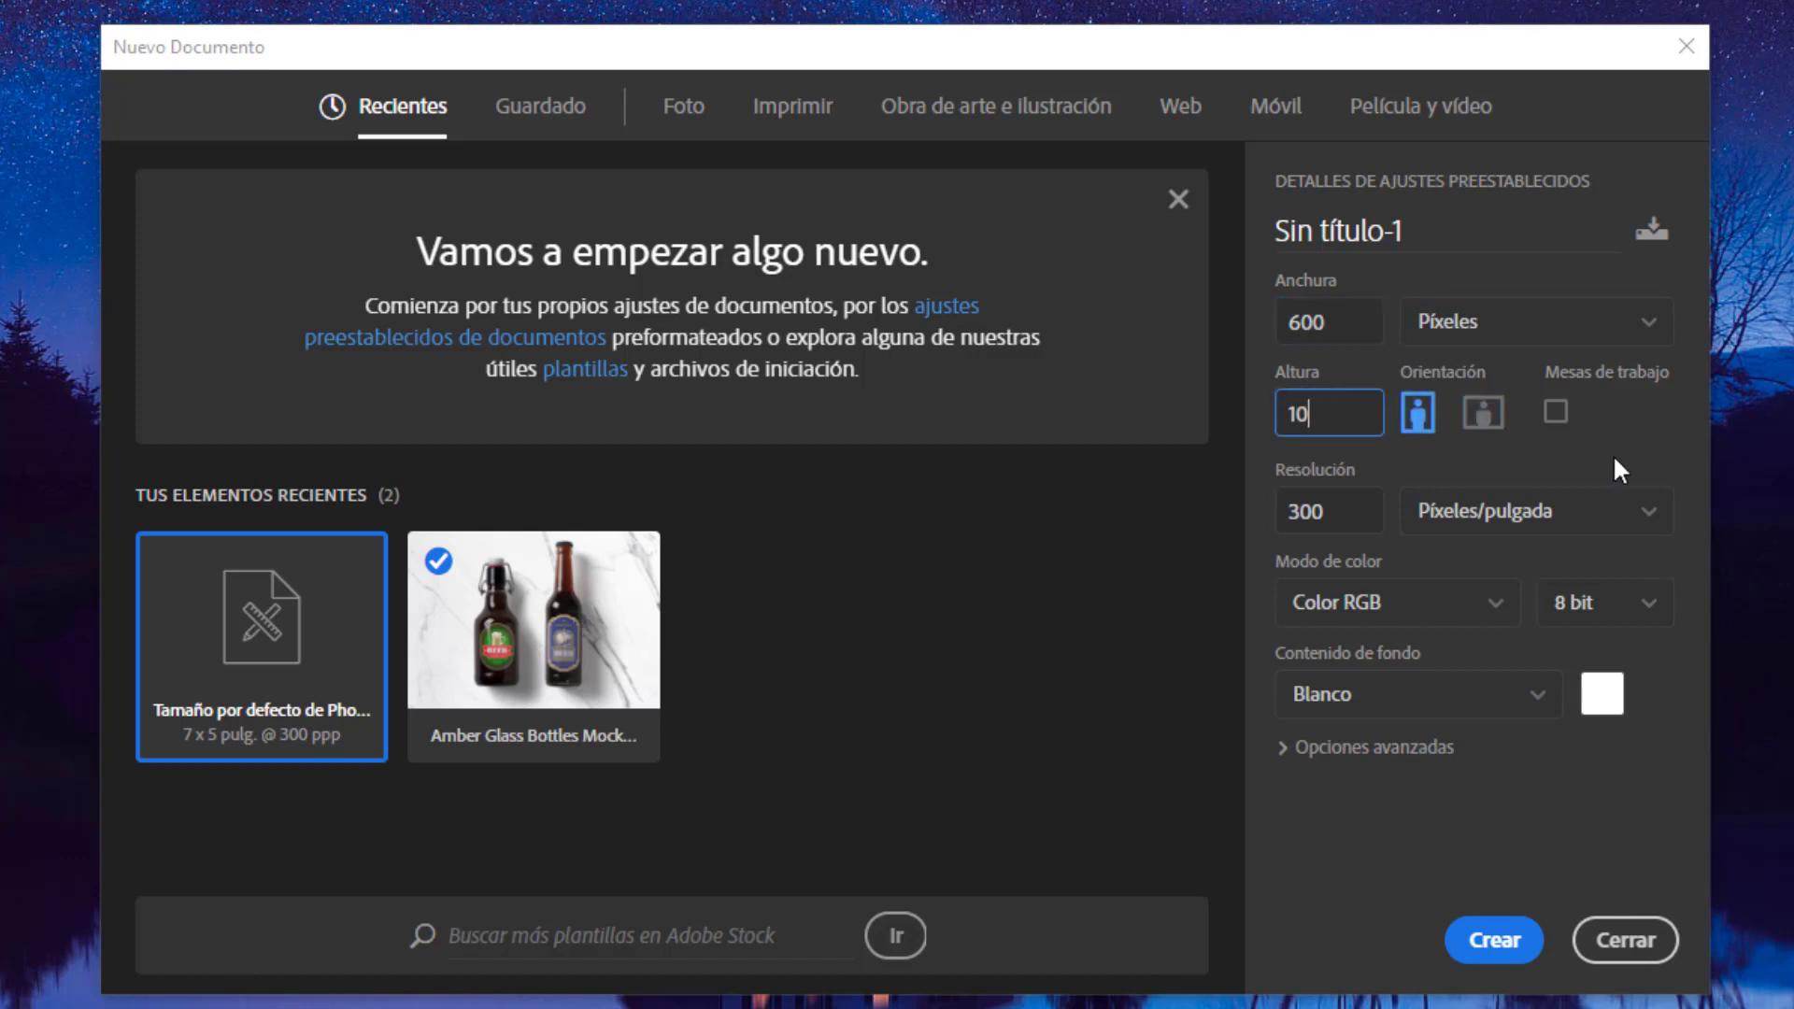
{"action": "type", "text": "00"}
Step: Give the new document 100 ppi resolution and a black background, and create it
{"action": "left_click_drag", "start_coordinate": [1359, 506], "coordinate": [1252, 514]}
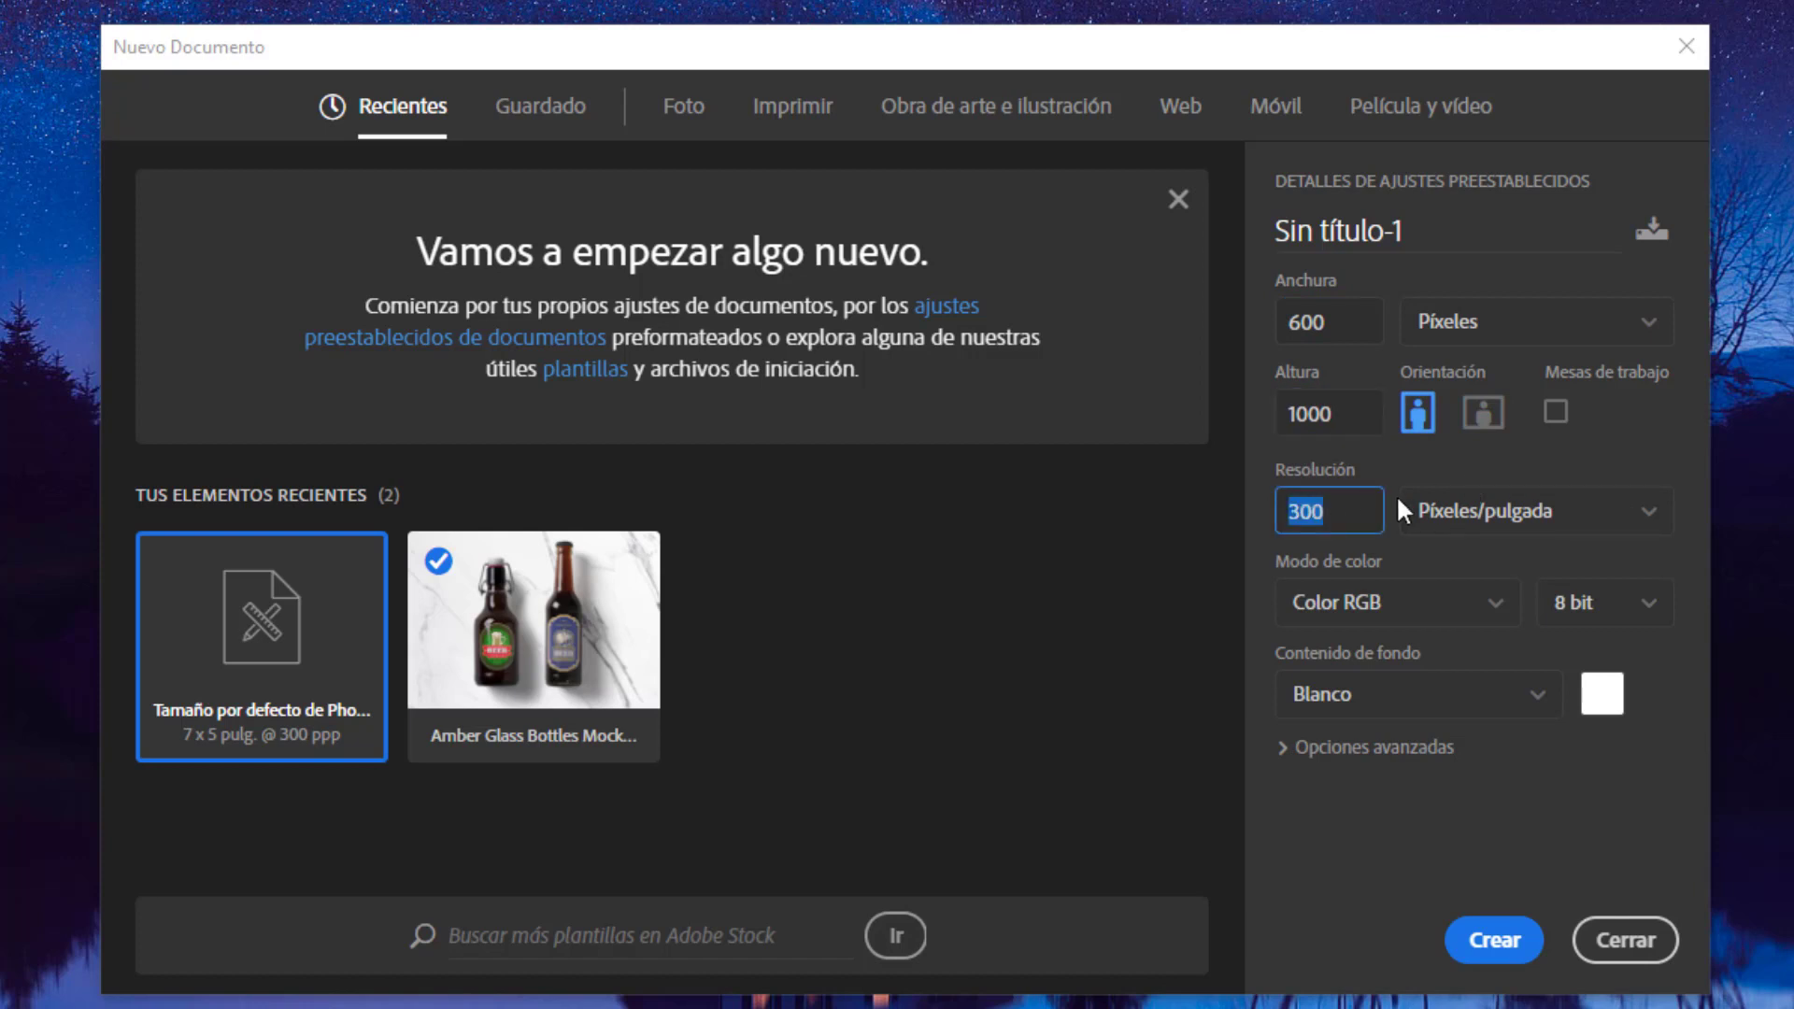
{"action": "type", "text": "100"}
{"action": "left_click", "coordinate": [1536, 699]}
{"action": "left_click", "coordinate": [1501, 800]}
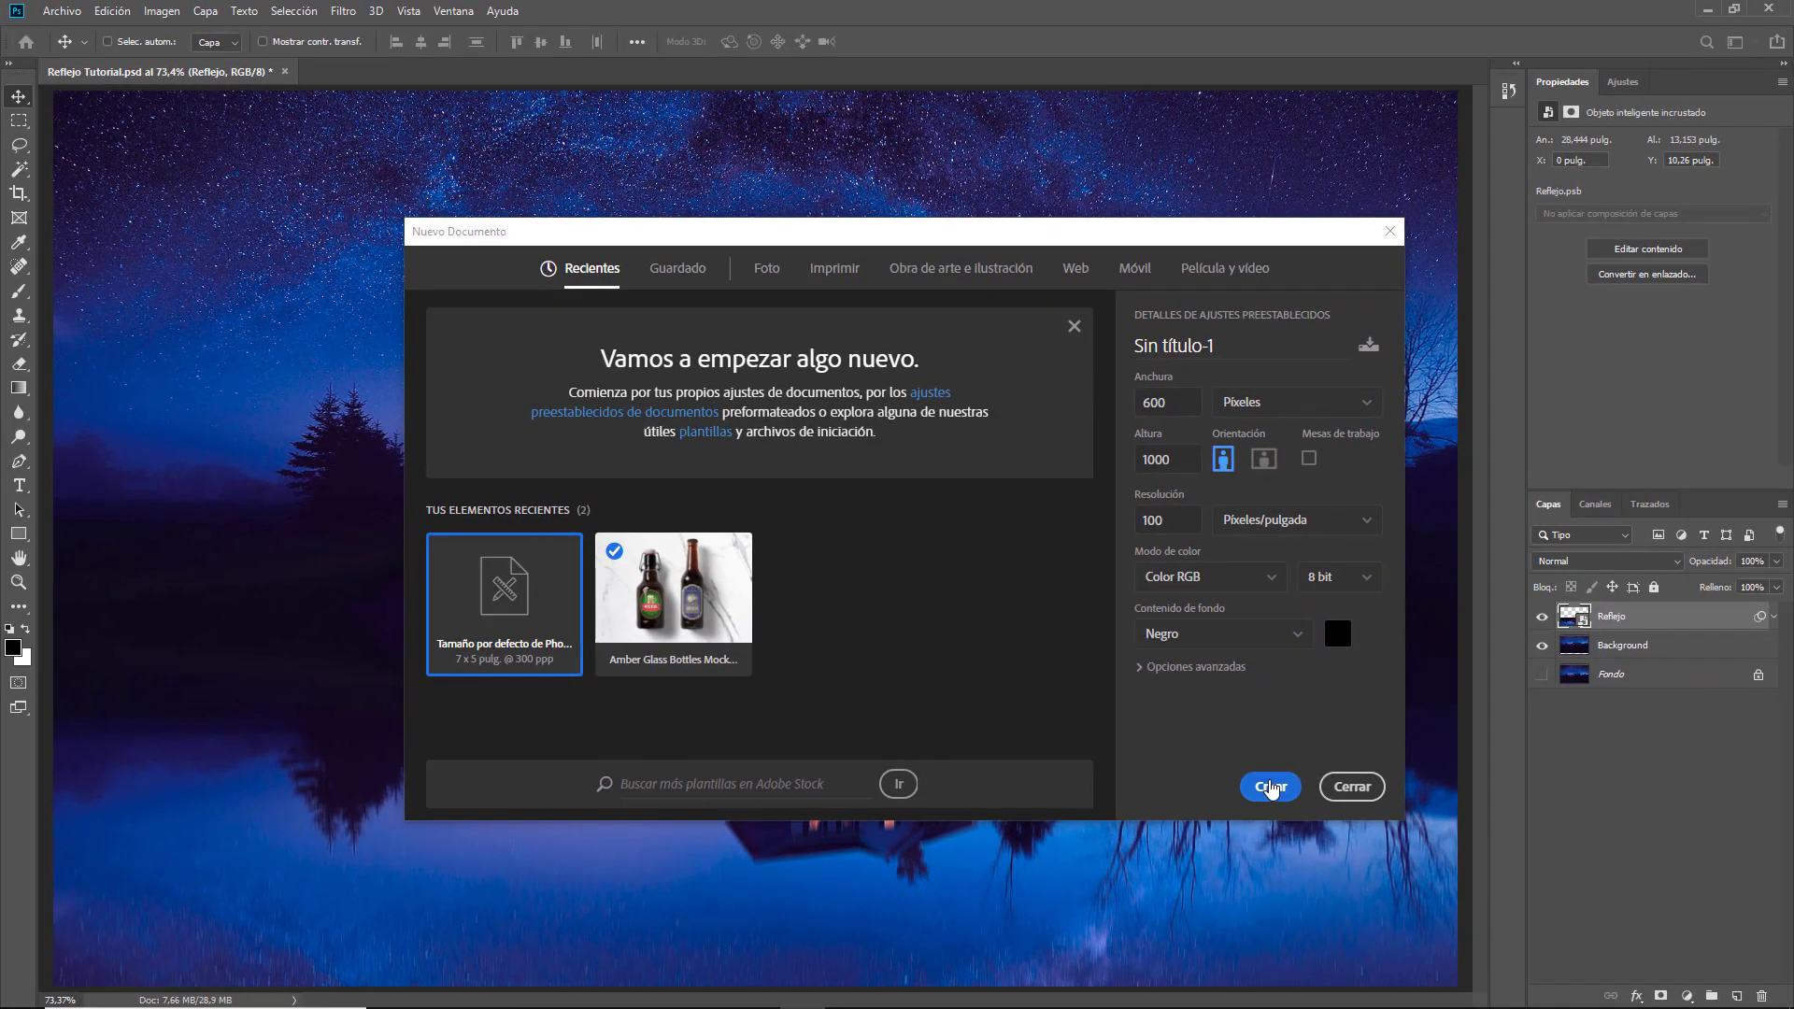
{"action": "left_click", "coordinate": [1271, 788]}
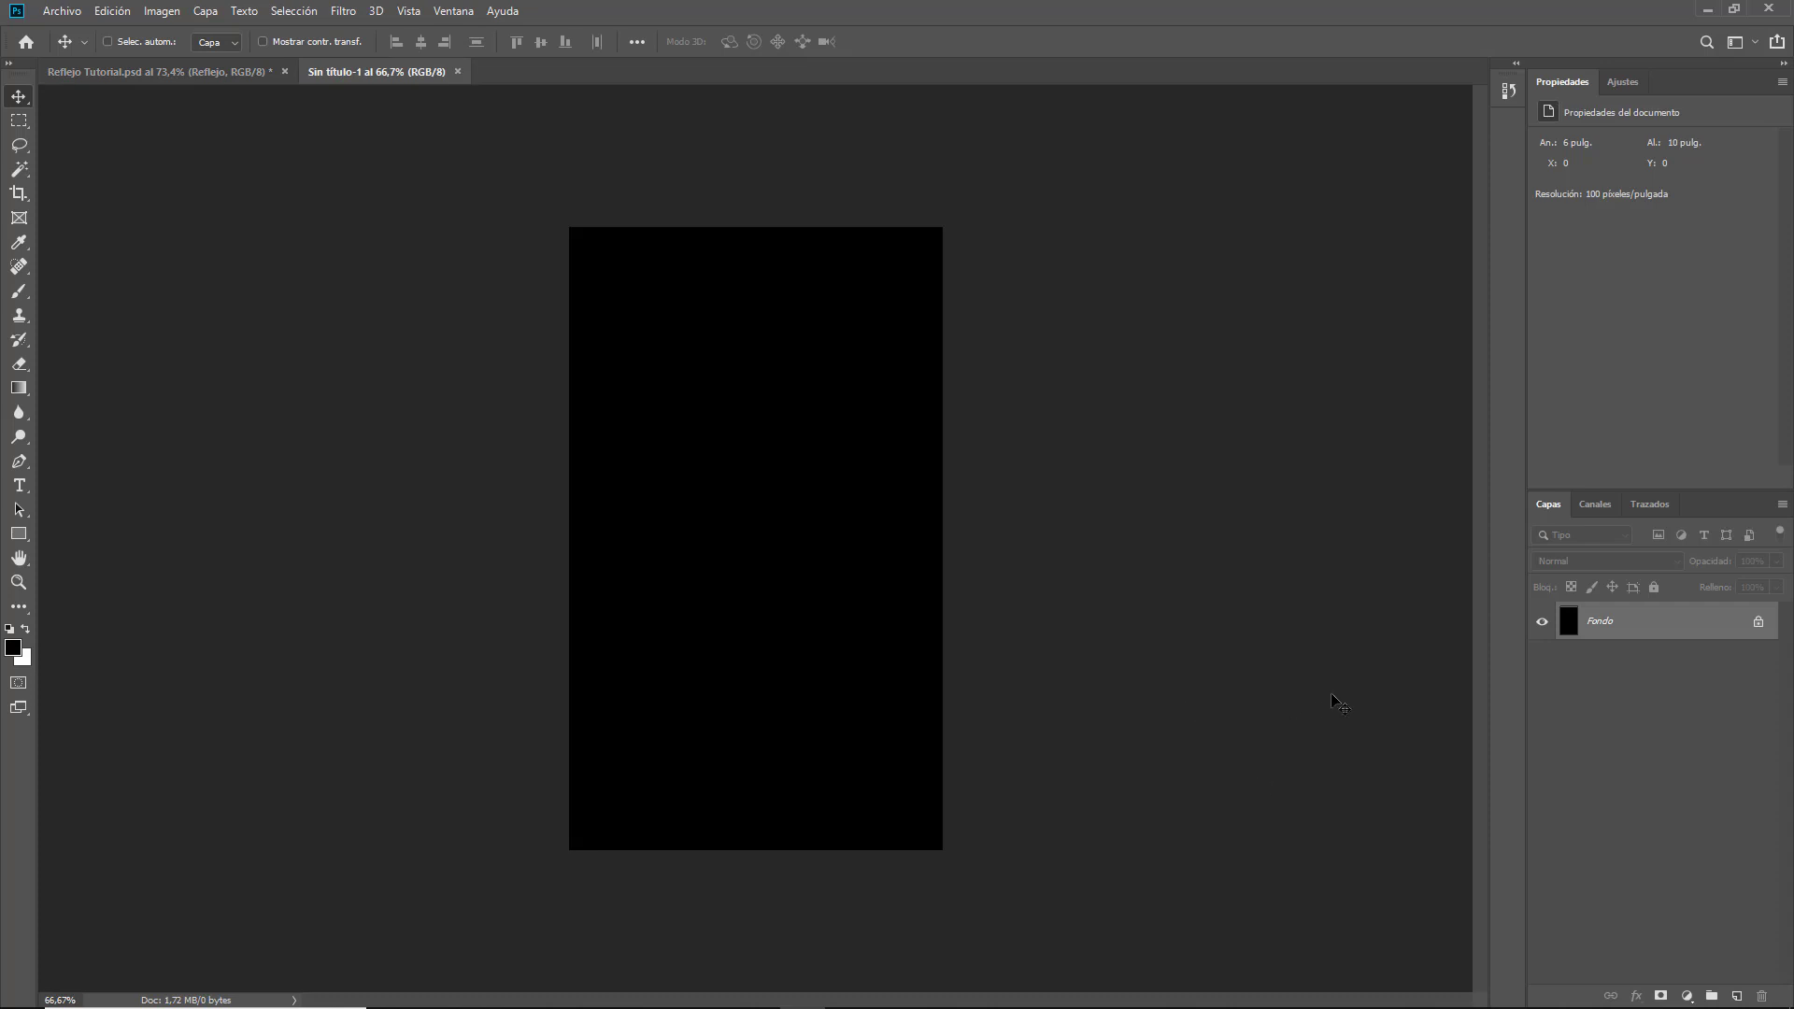
Step: Unlock the background as Capa 0 and add 400% uniform monochromatic noise
{"action": "left_click", "coordinate": [1760, 624]}
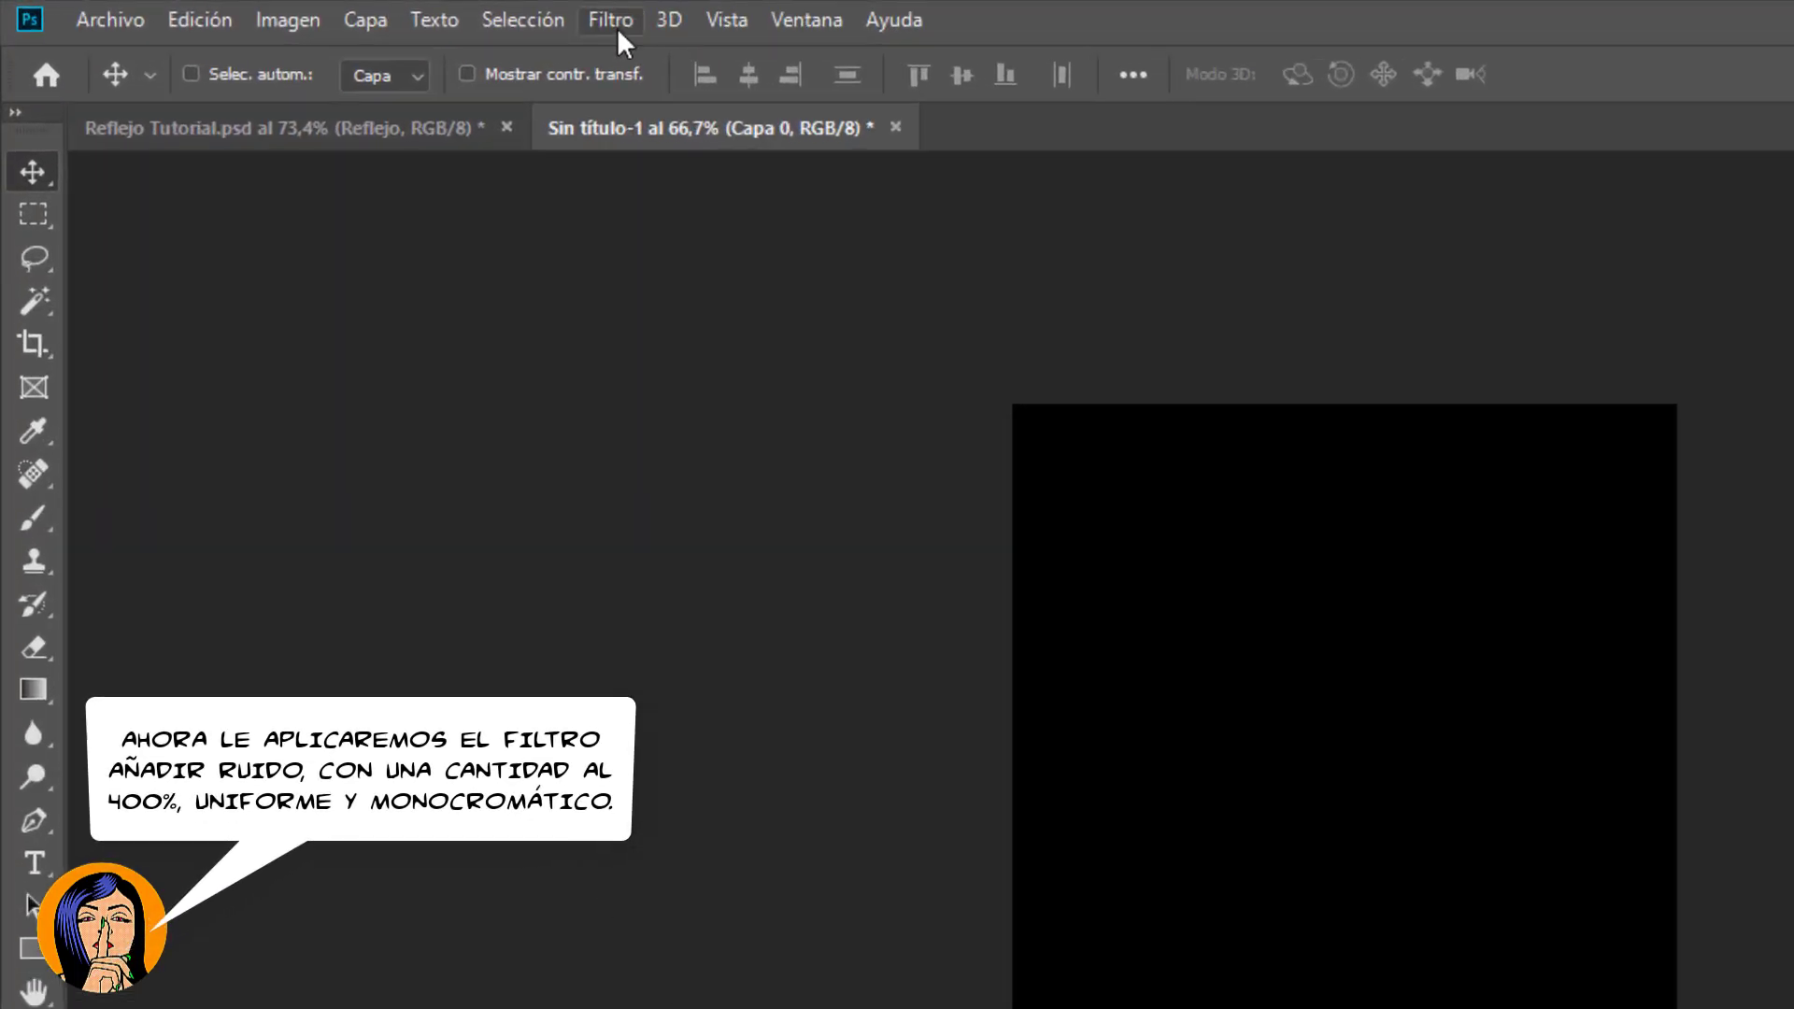
{"action": "left_click", "coordinate": [343, 11]}
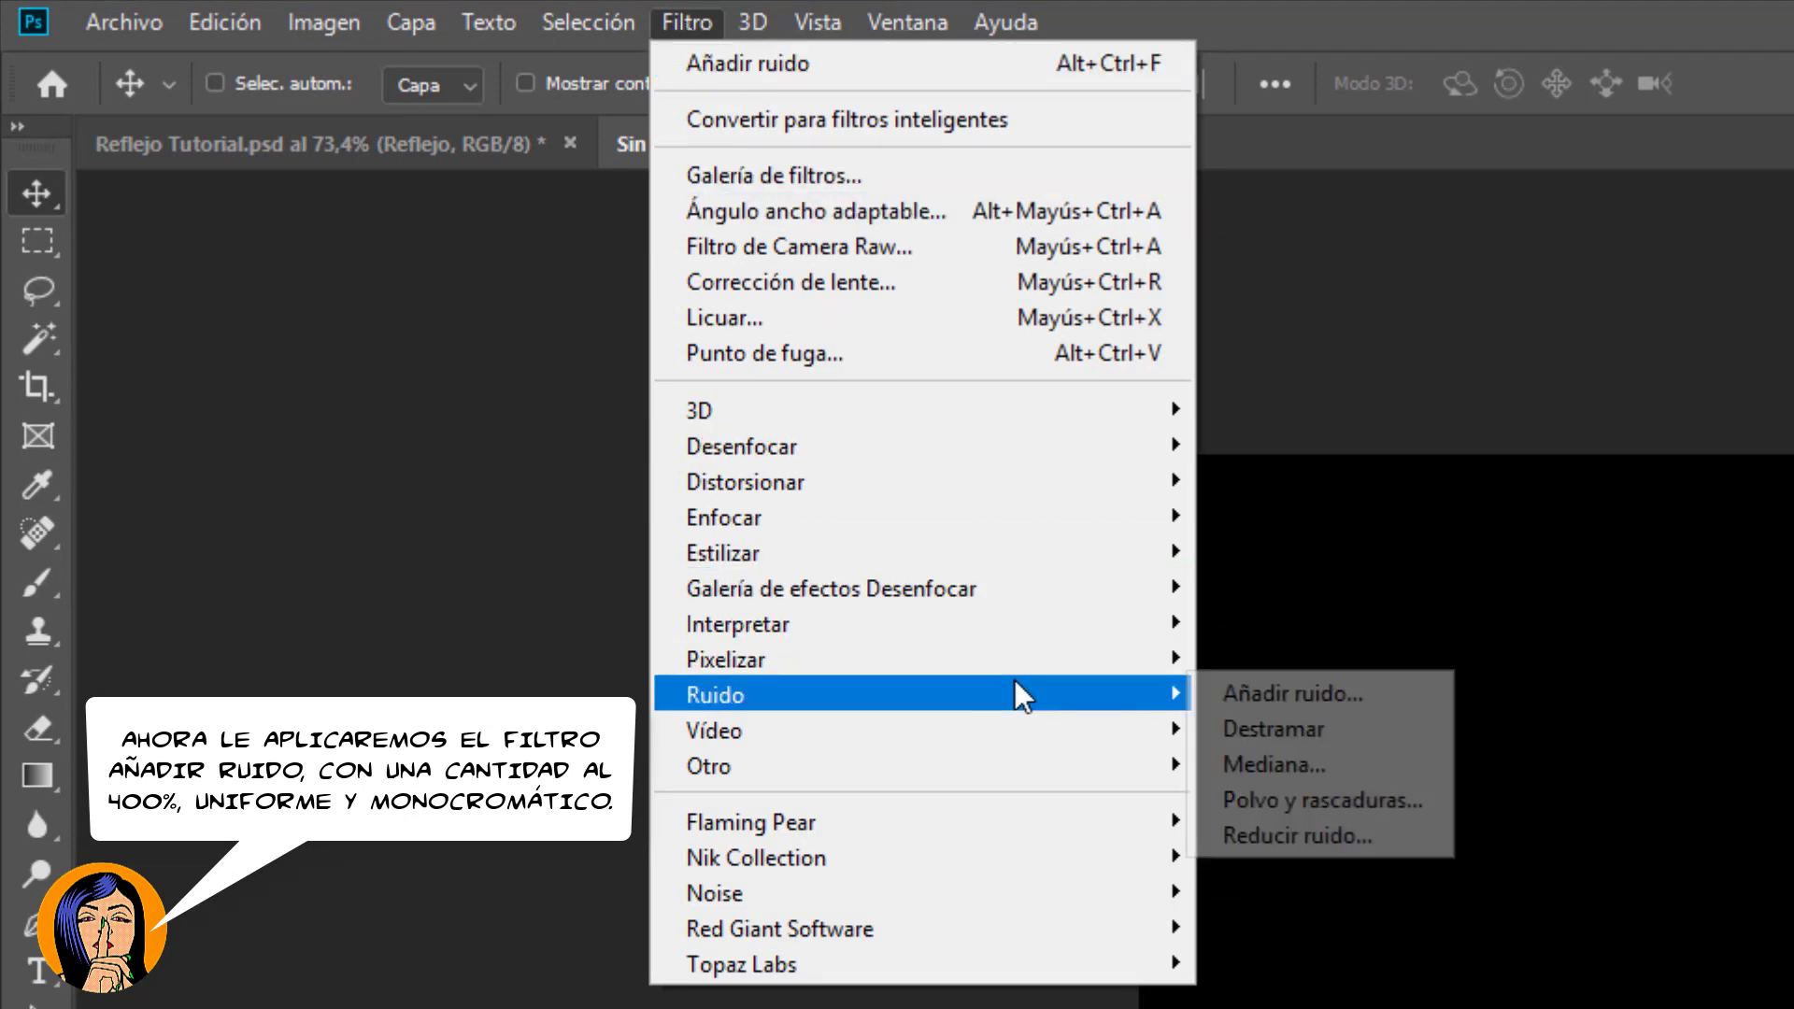
{"action": "mouse_move", "coordinate": [897, 684]}
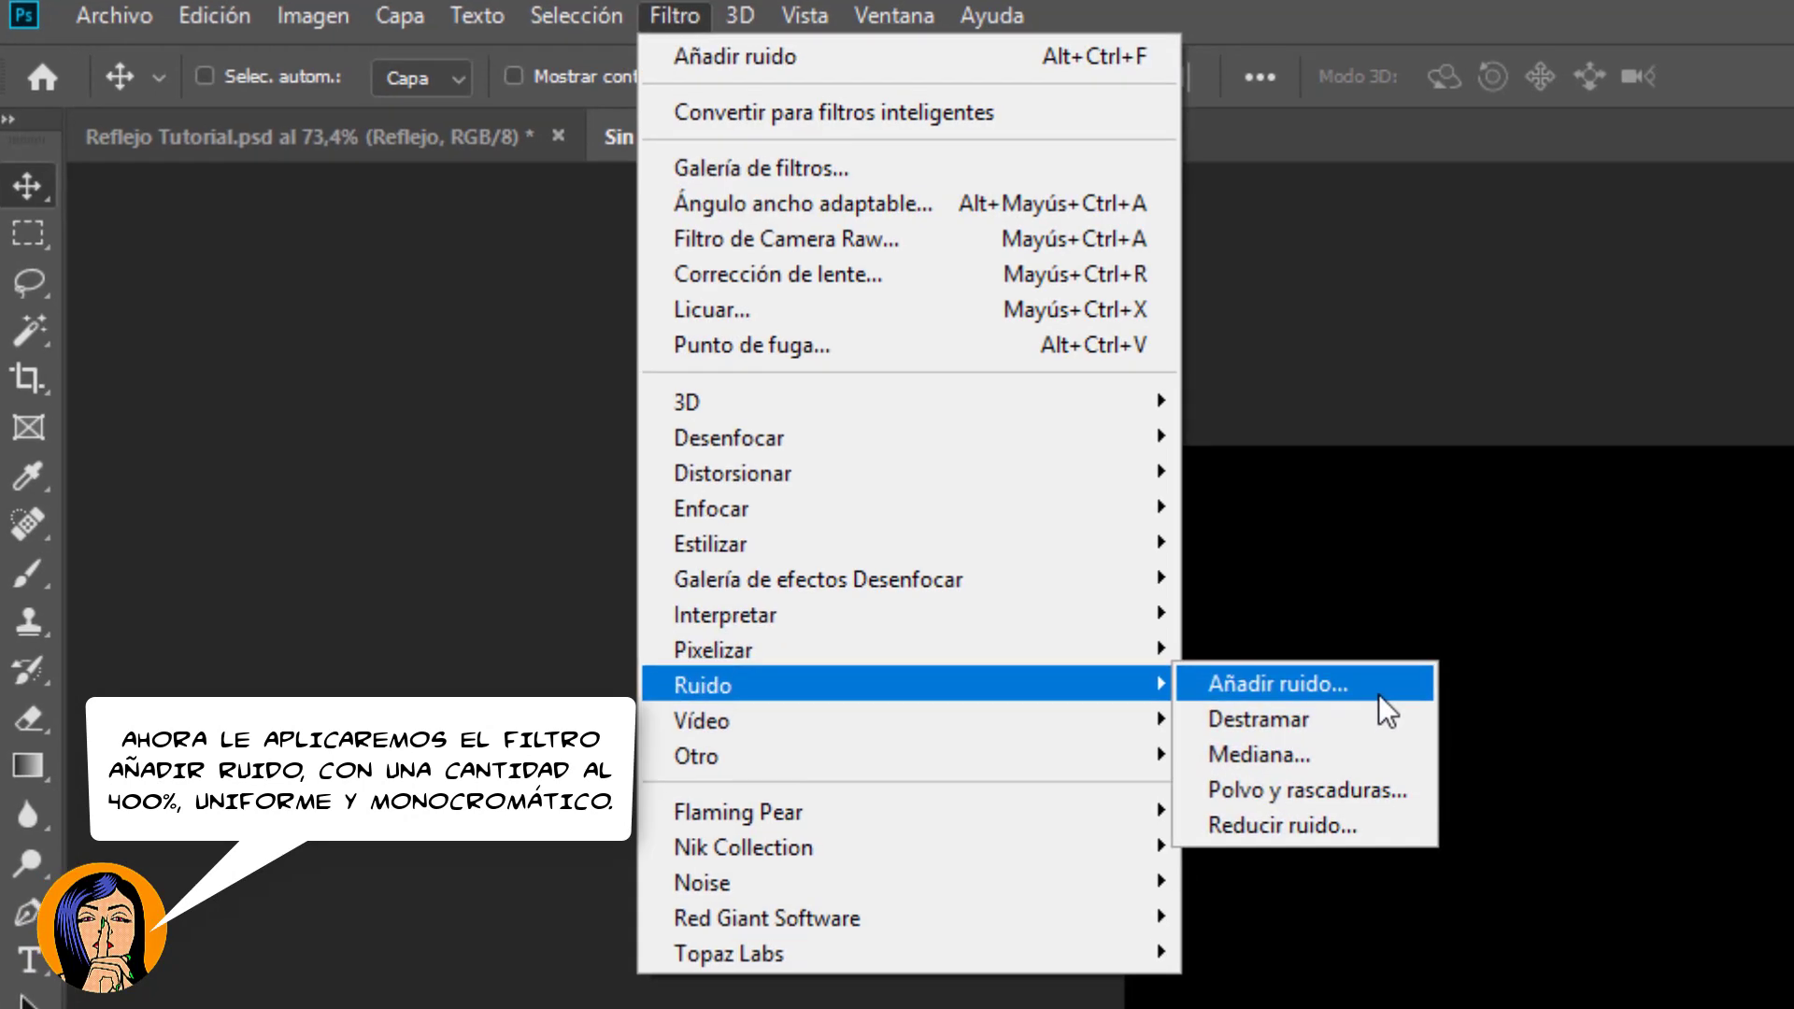
{"action": "left_click", "coordinate": [1393, 699]}
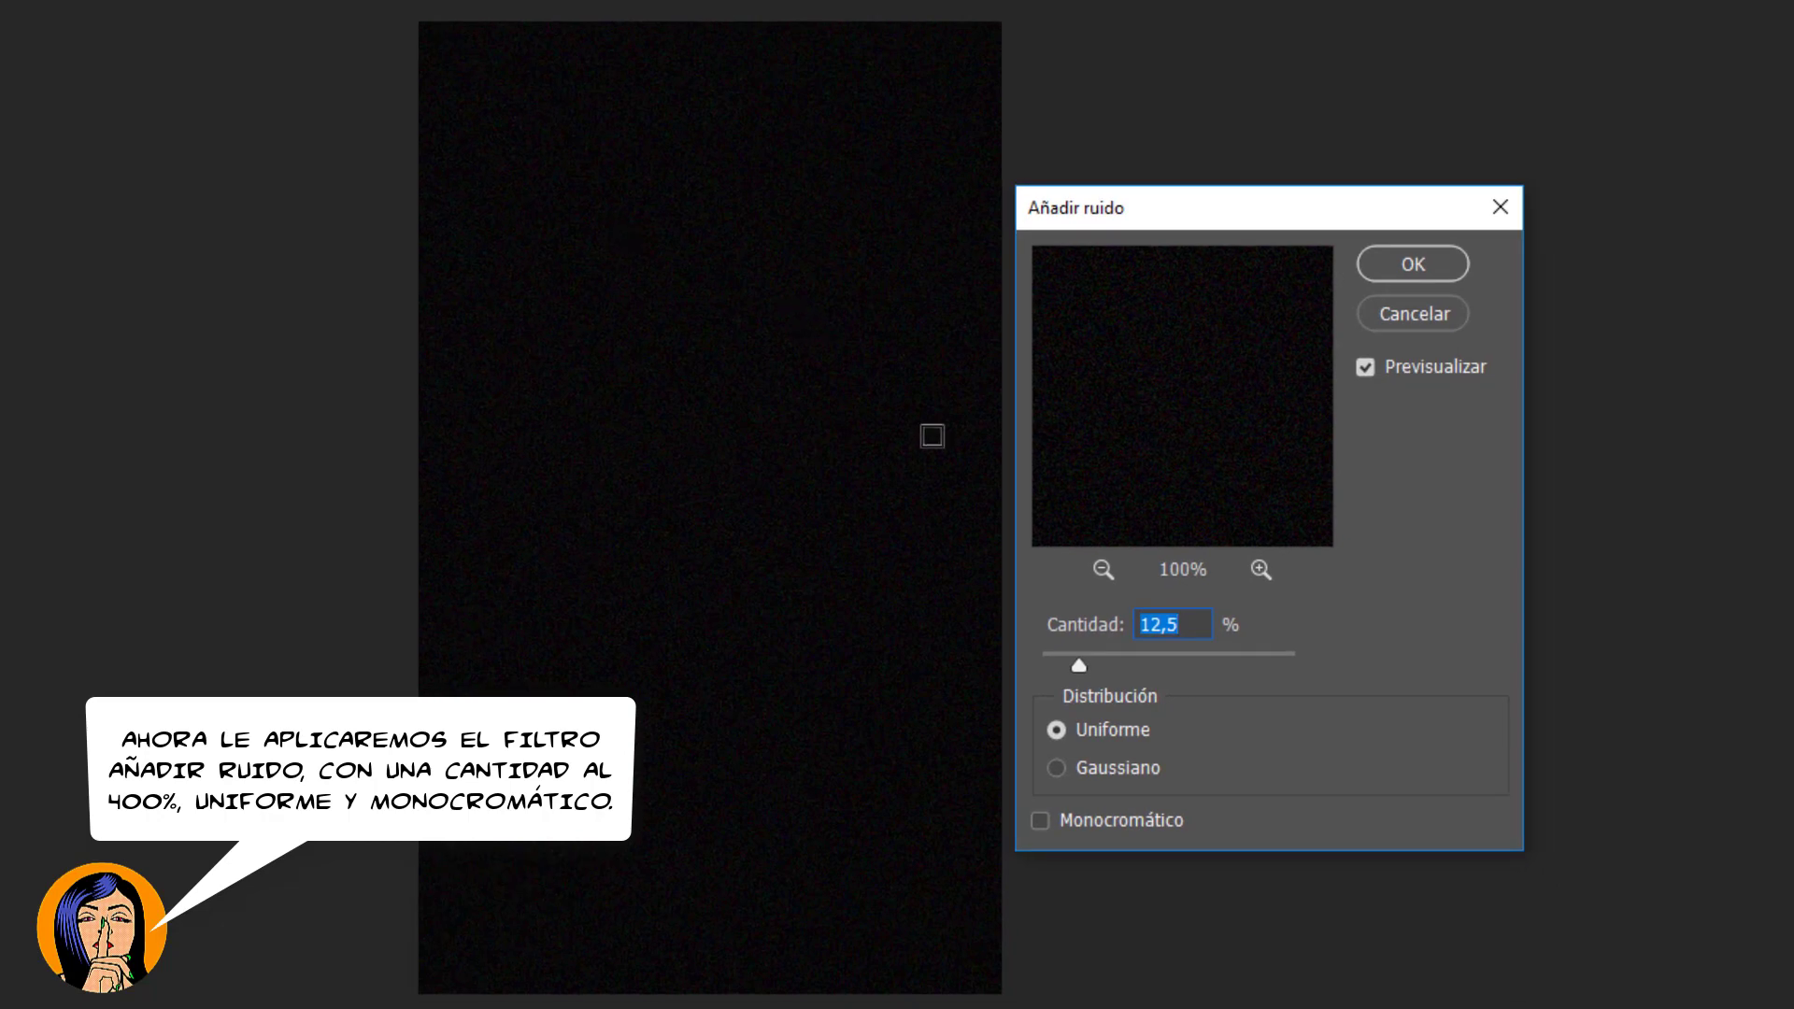
{"action": "left_click_drag", "start_coordinate": [1078, 665], "coordinate": [1433, 687]}
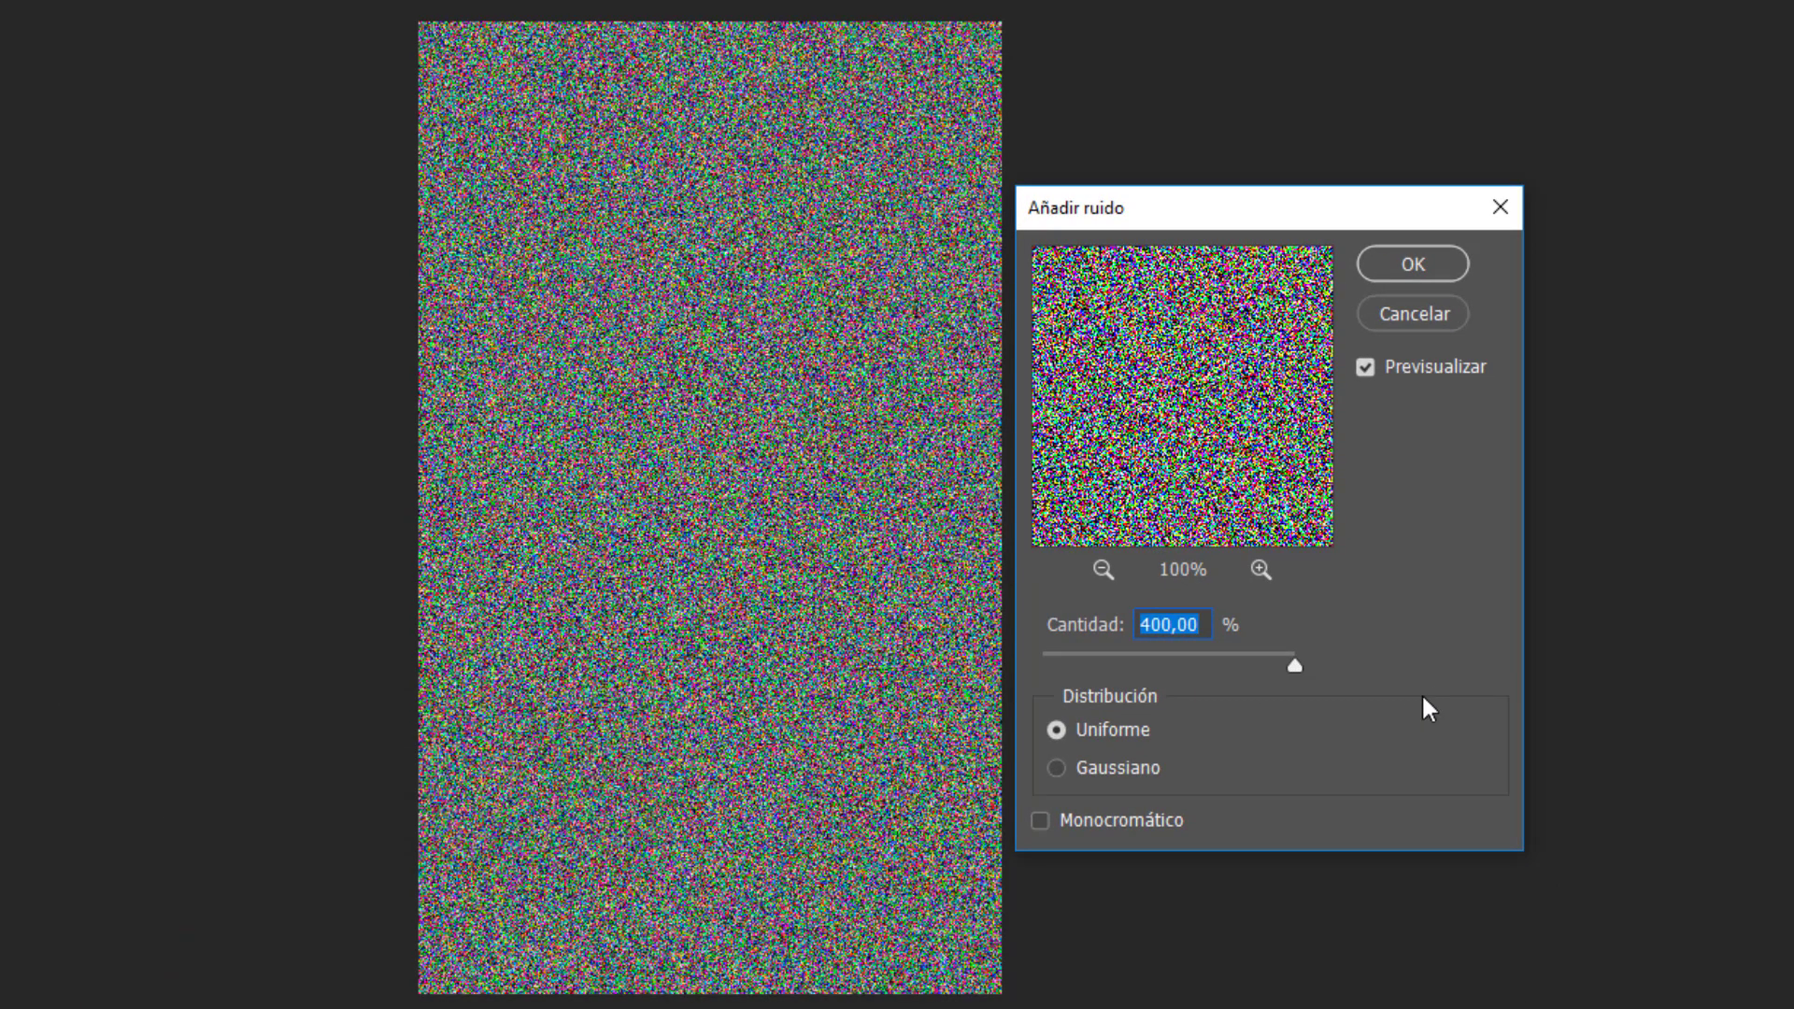
{"action": "left_click", "coordinate": [1042, 821]}
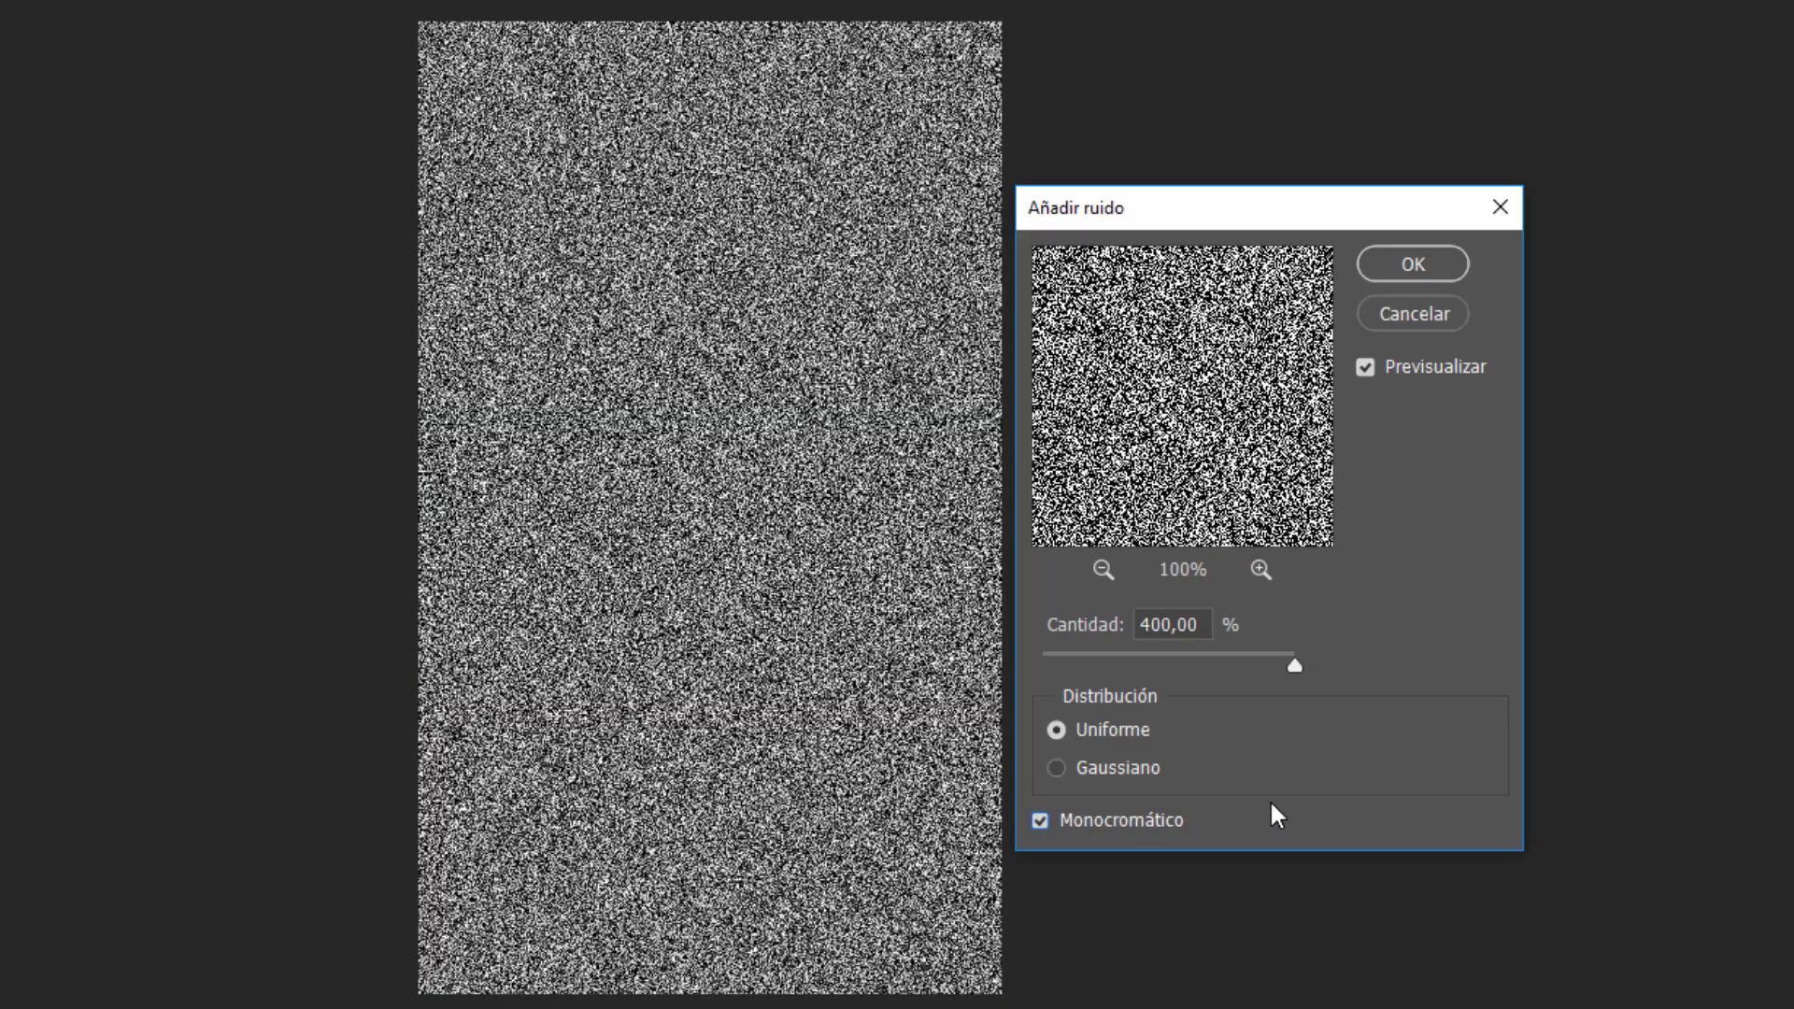
{"action": "left_click", "coordinate": [1409, 264]}
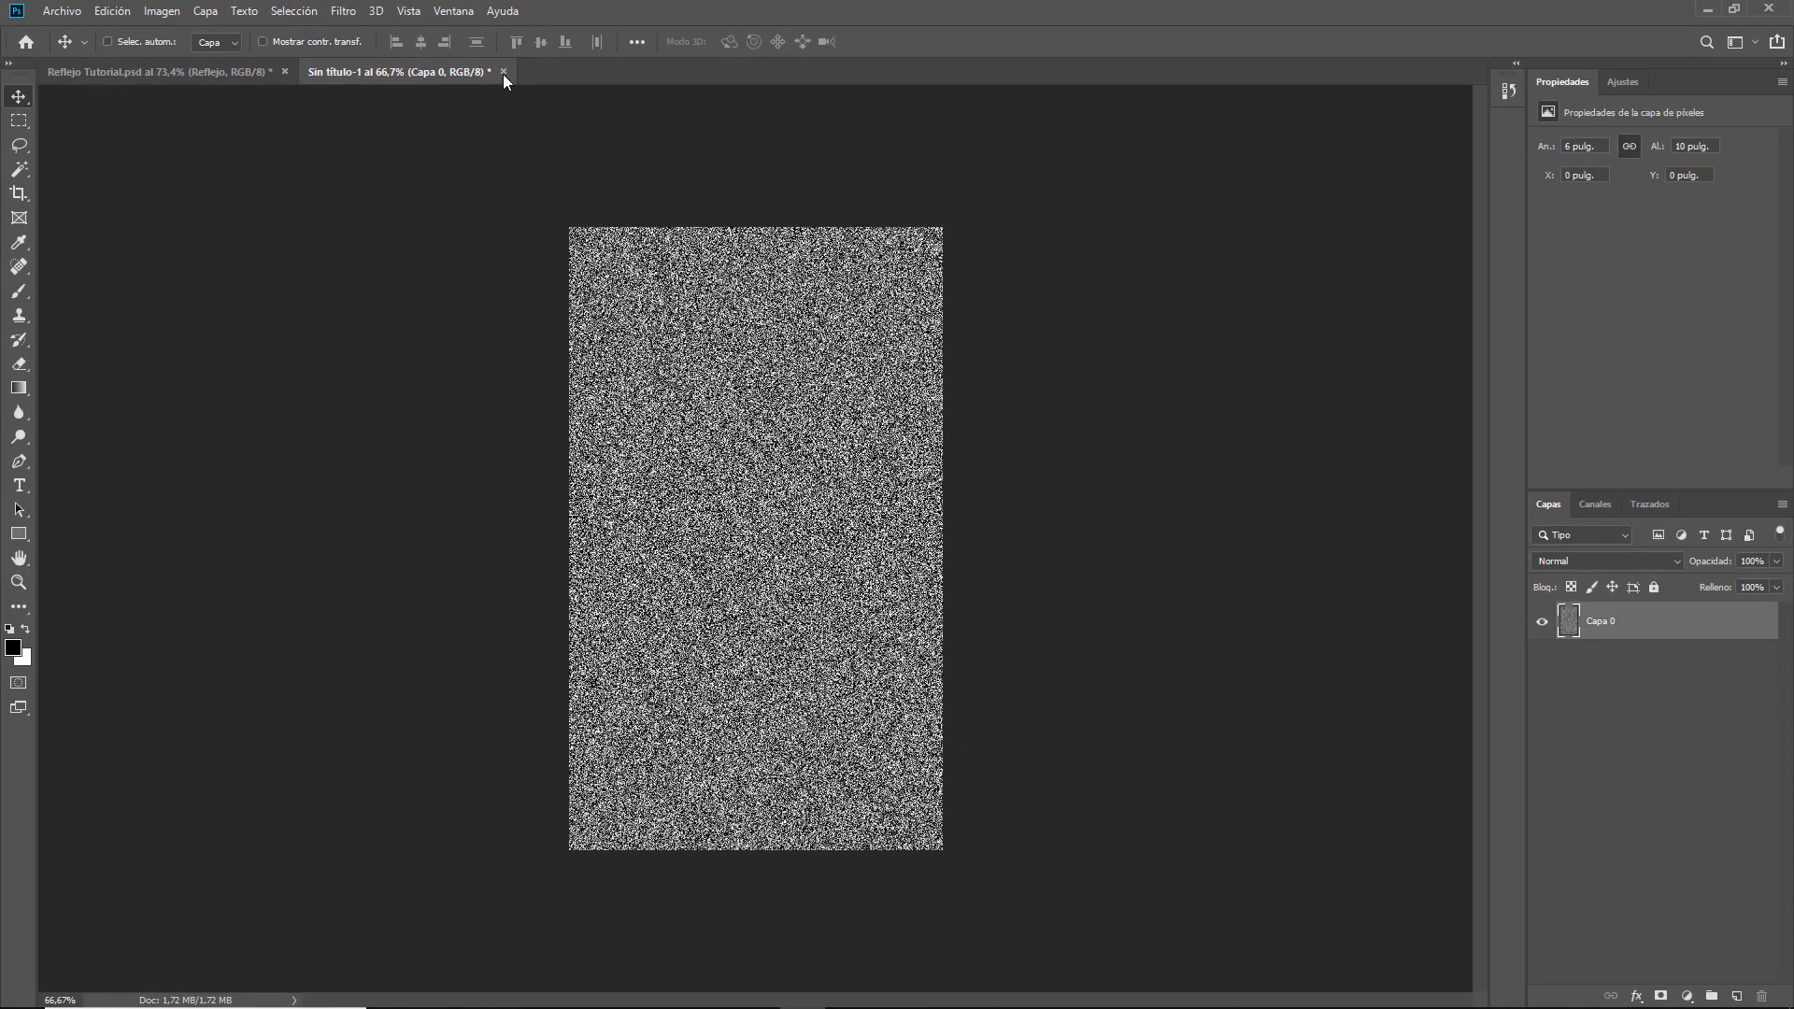
Step: Blur the Capa 0 noise with a Desenfoque gaussiano of 1,2 pixels radius
{"action": "left_click", "coordinate": [347, 13]}
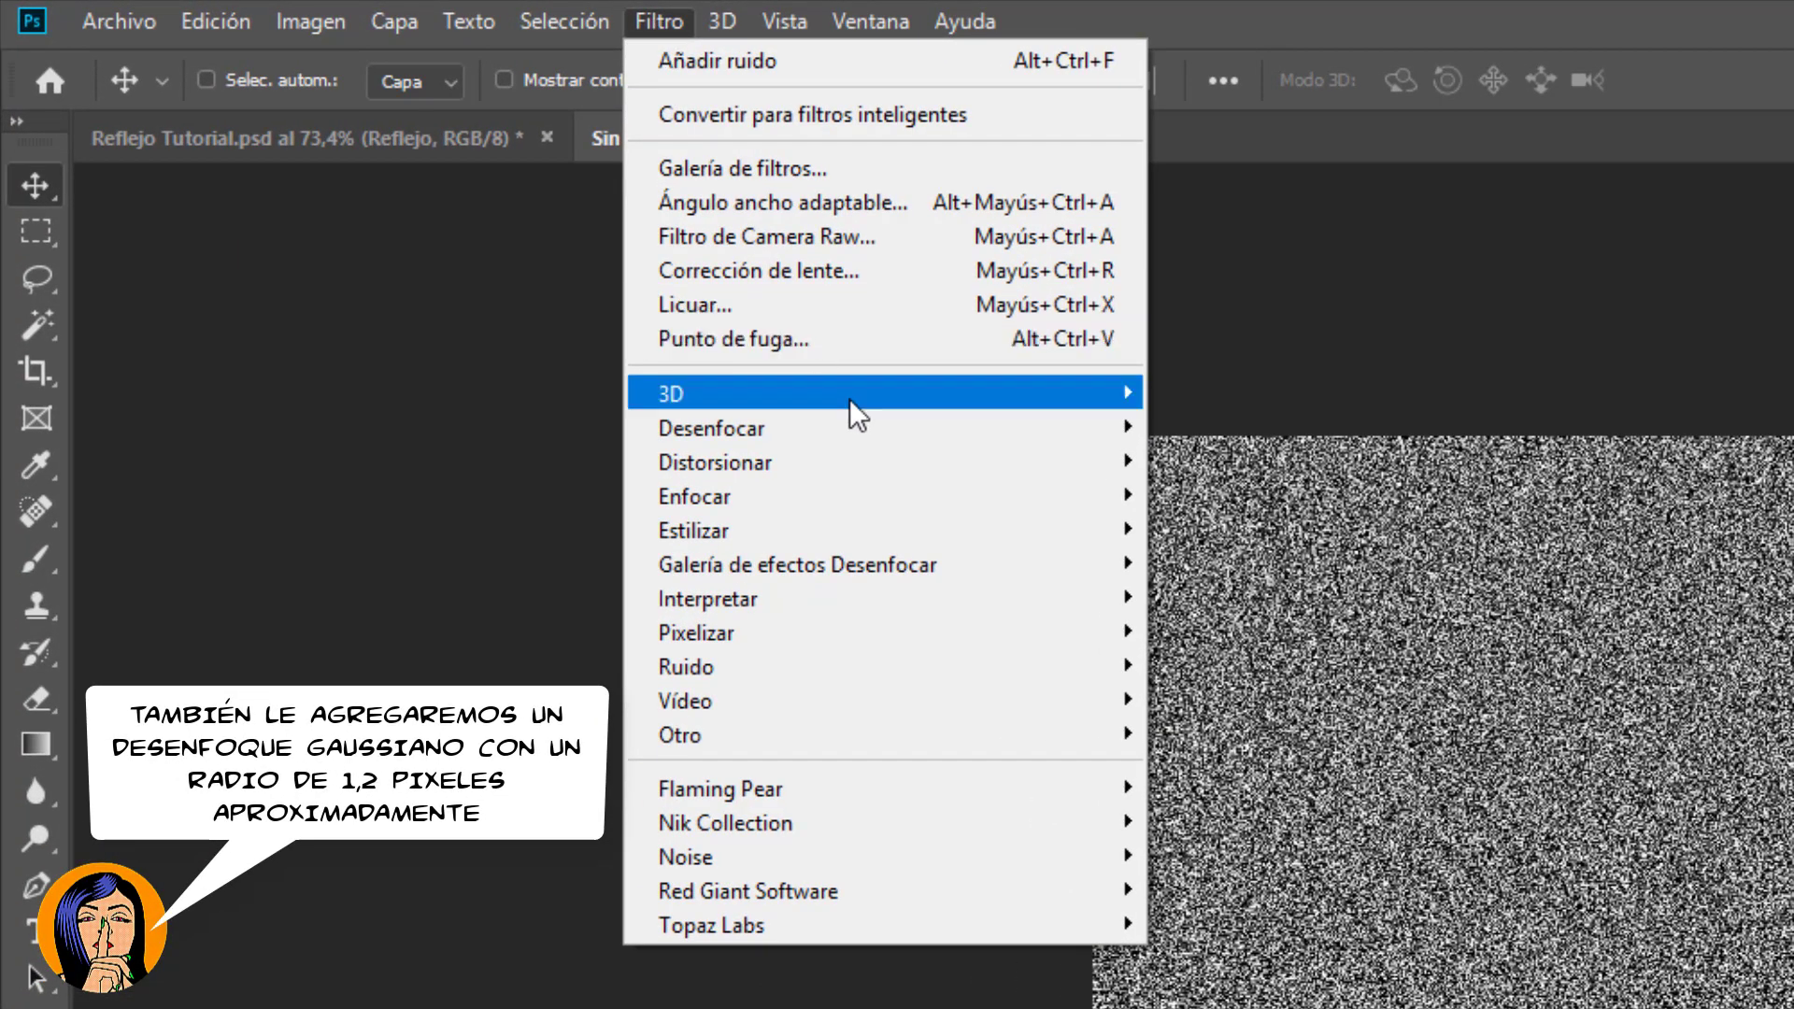
{"action": "mouse_move", "coordinate": [712, 428]}
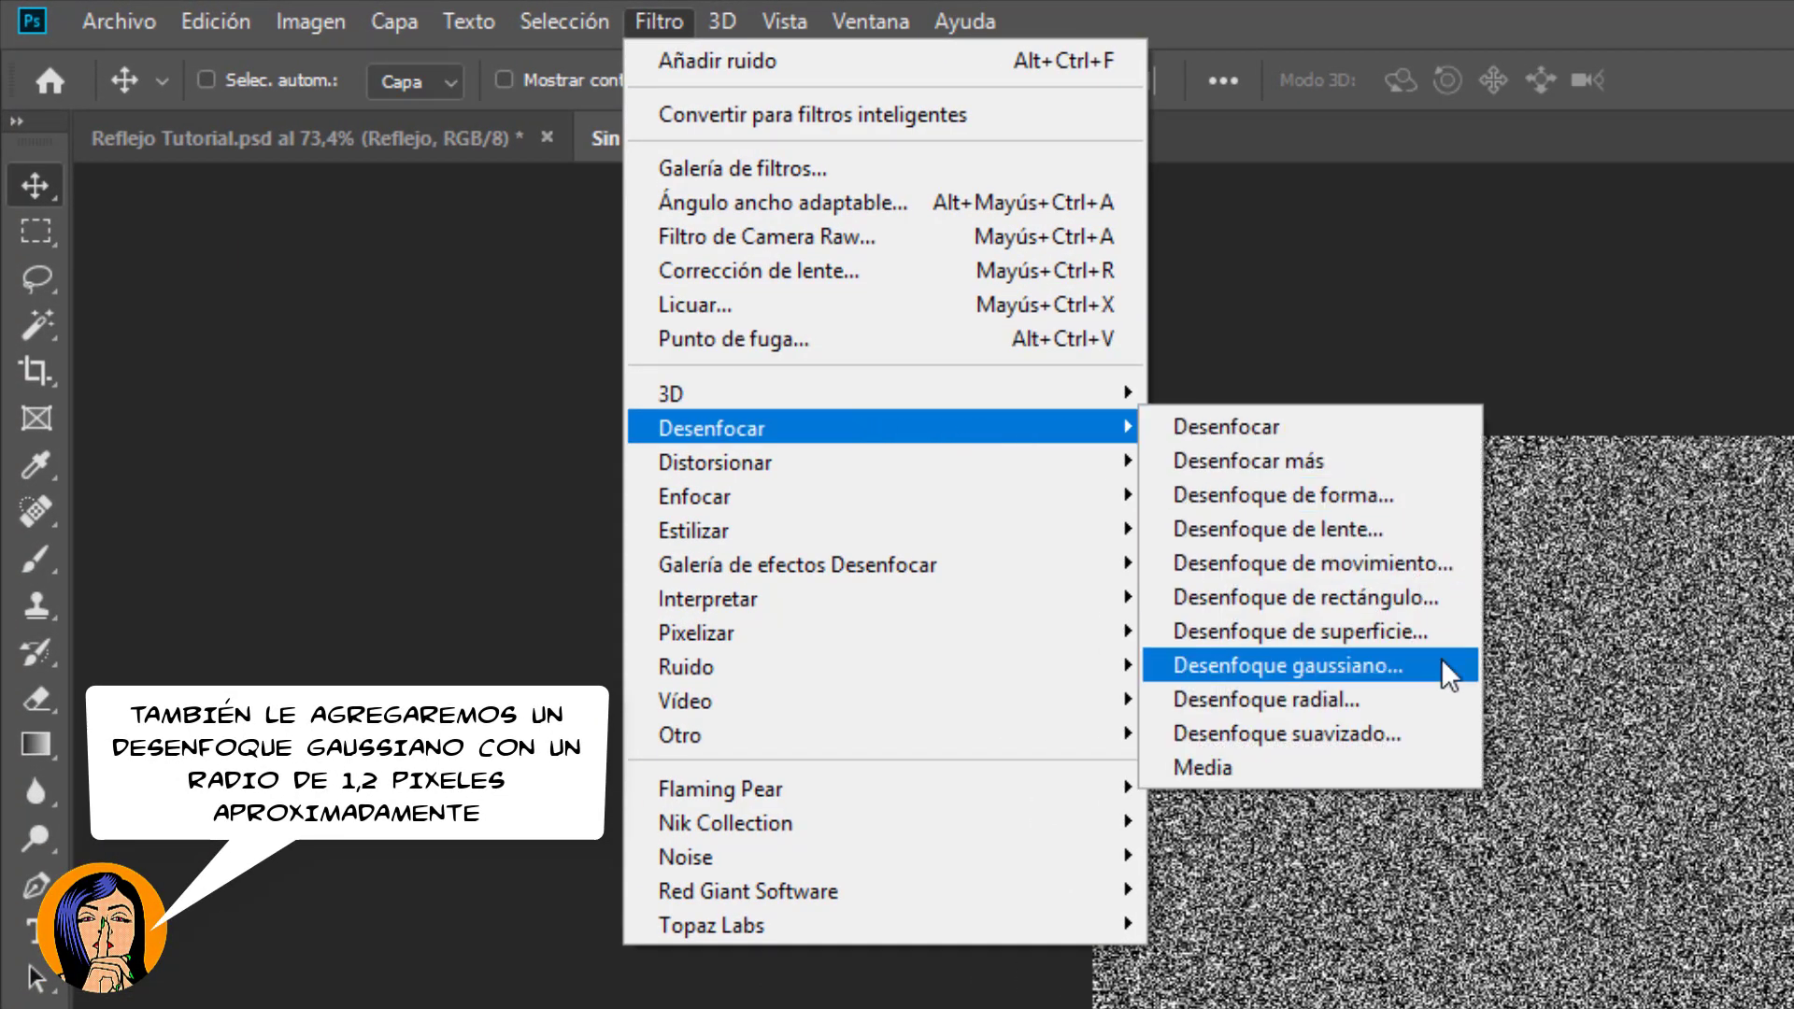
{"action": "left_click", "coordinate": [1443, 665]}
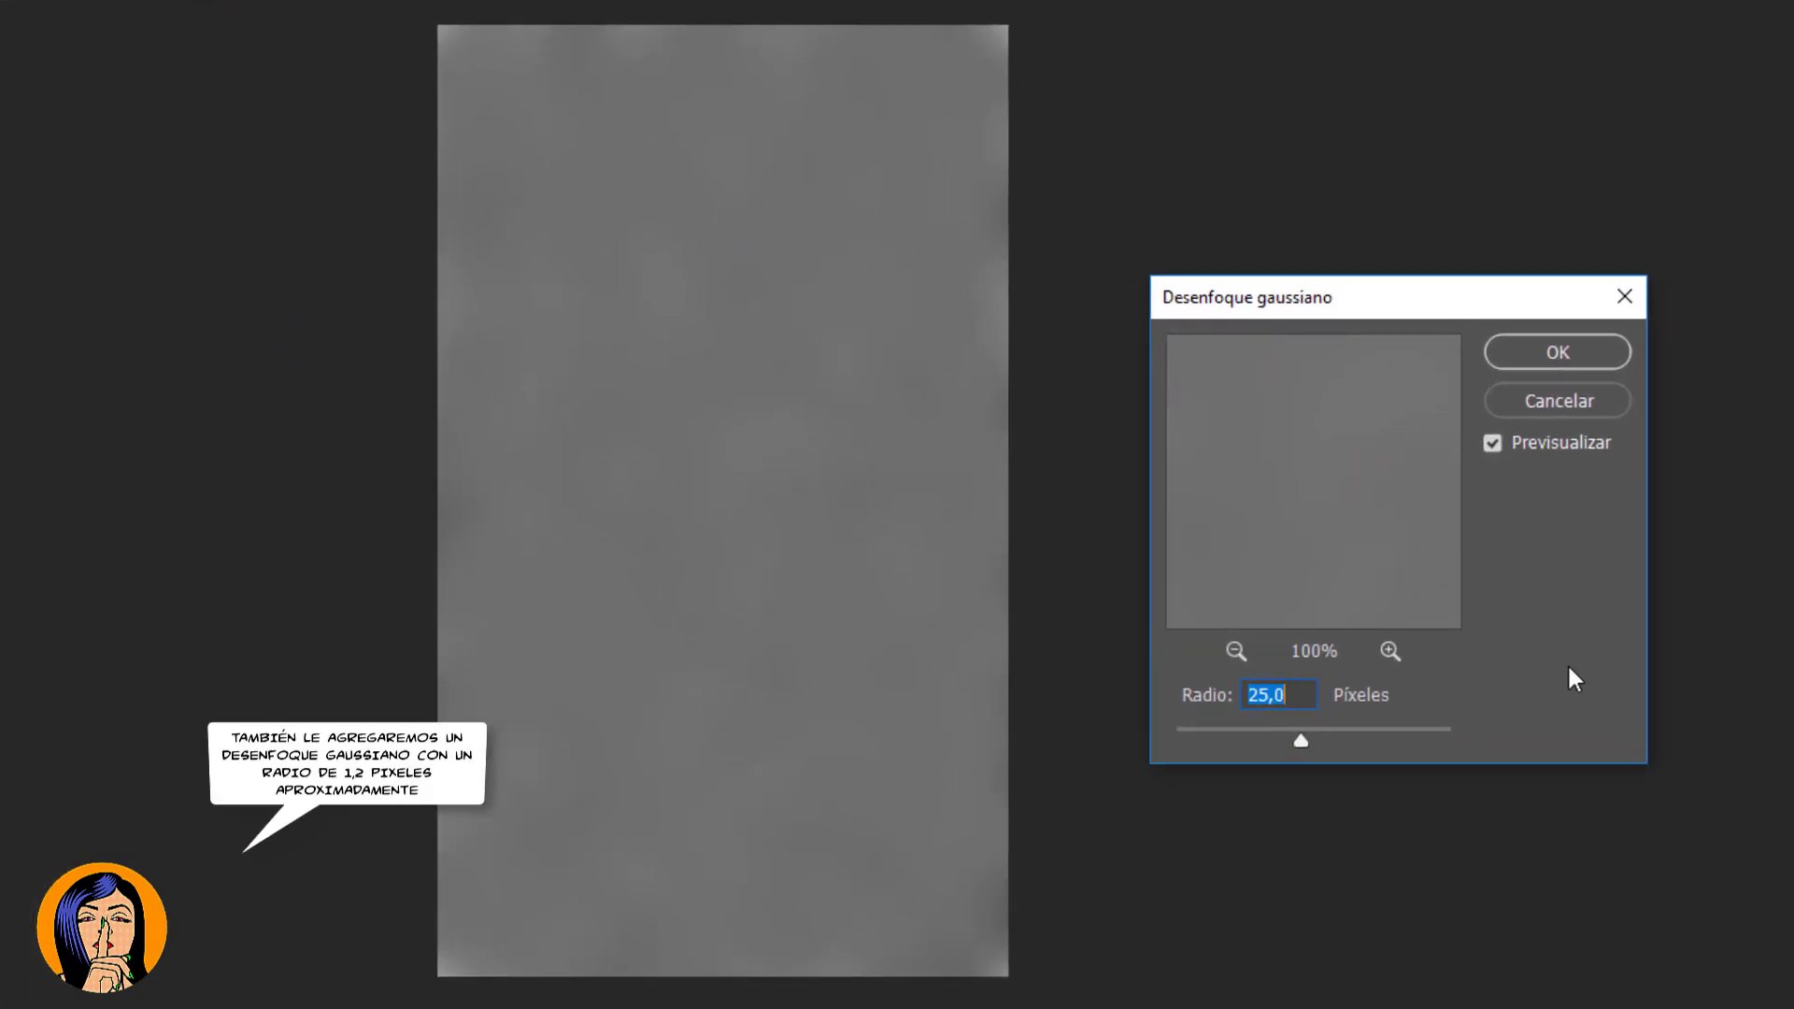
{"action": "type", "text": "1,2"}
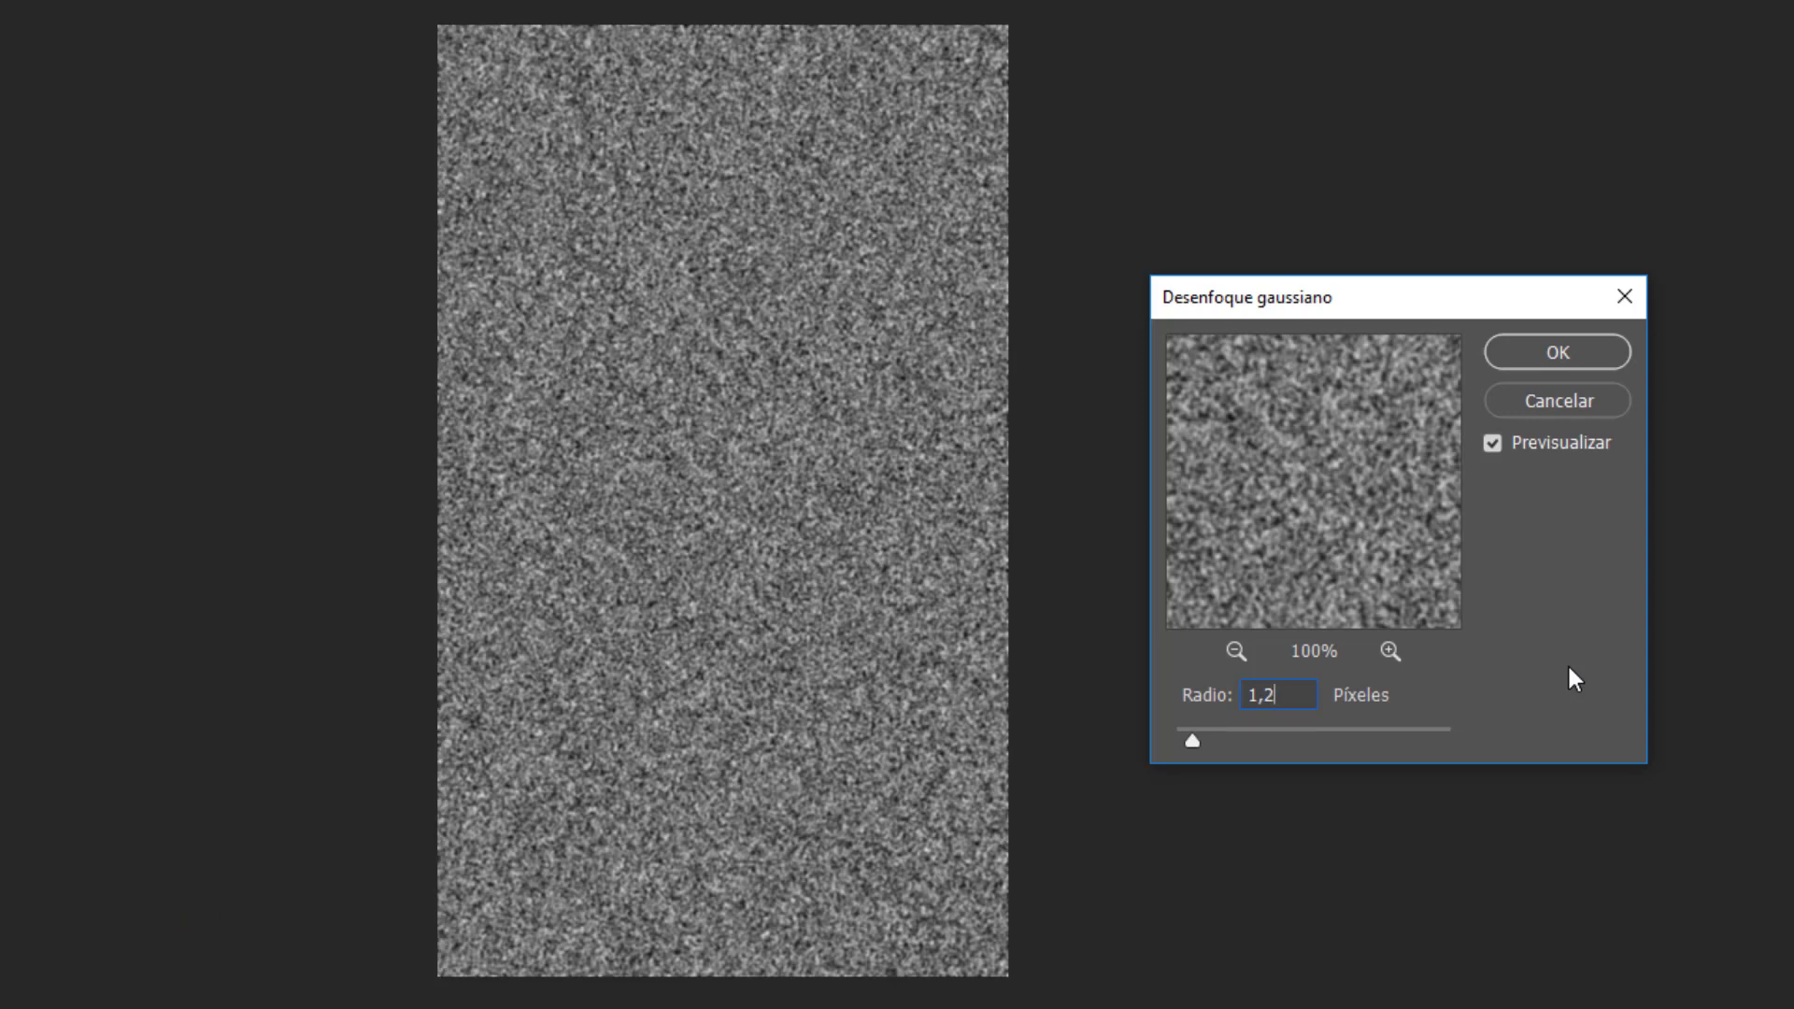
{"action": "left_click", "coordinate": [1559, 367]}
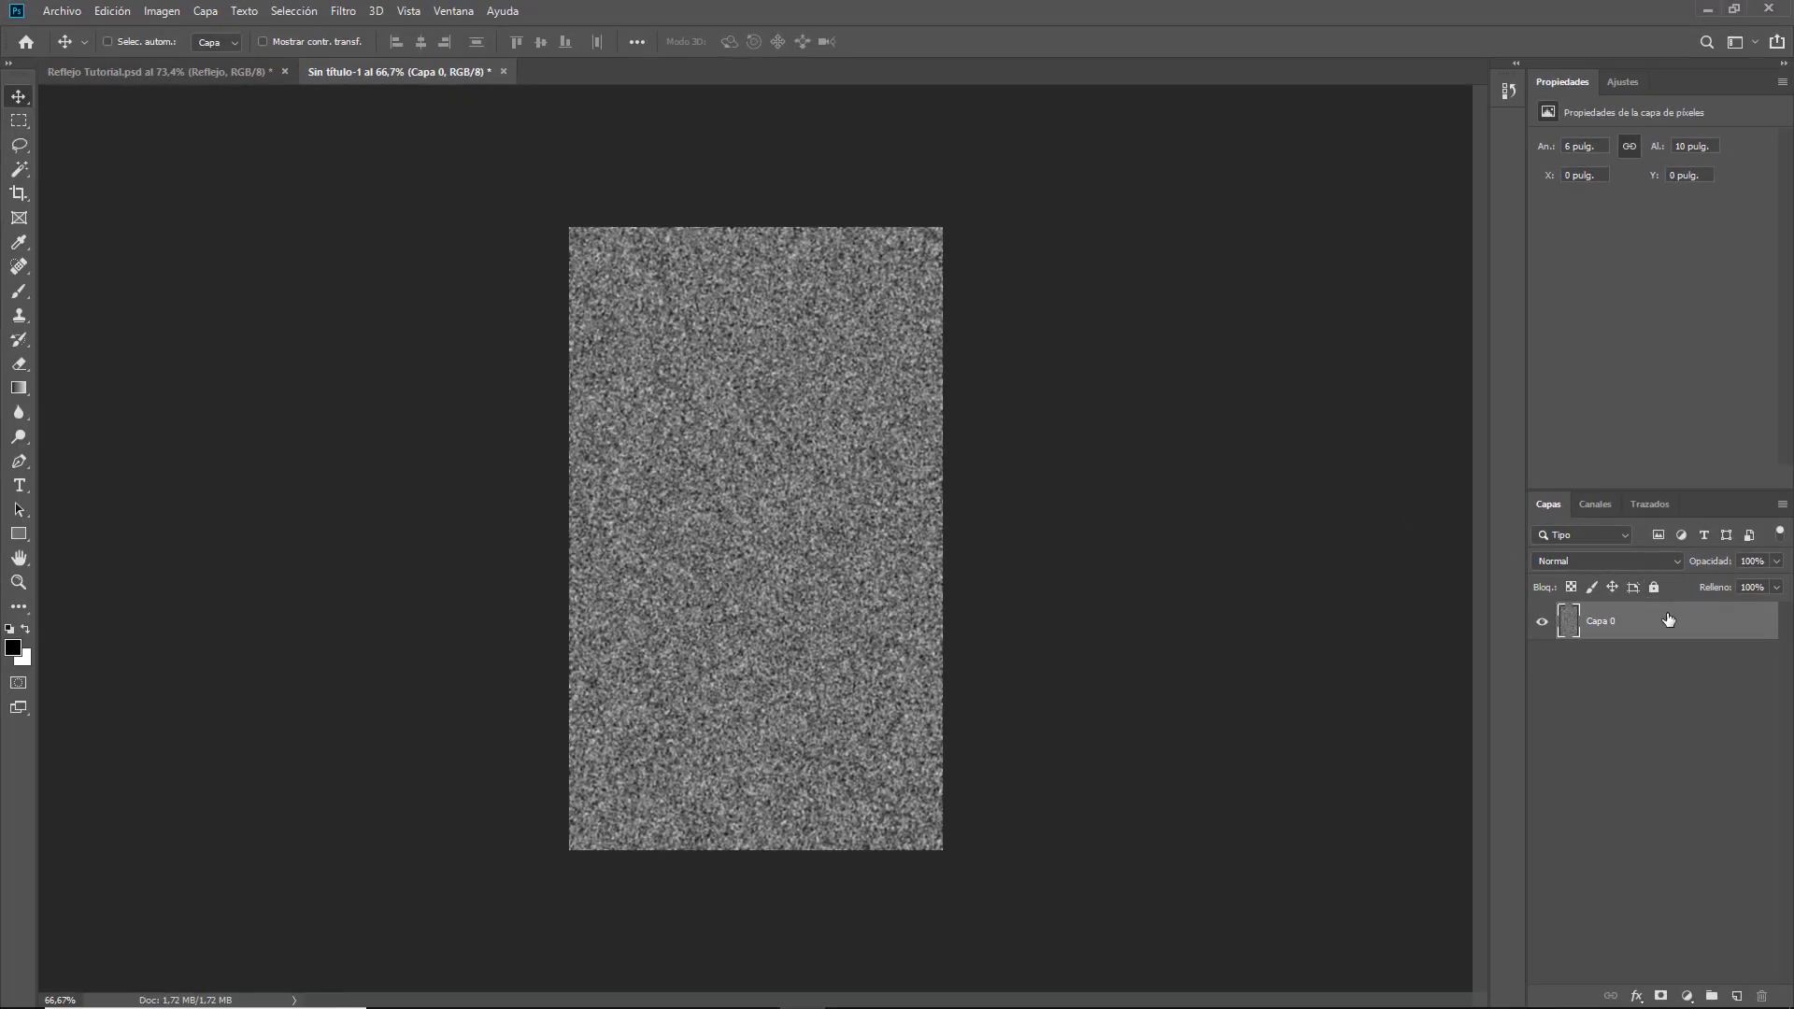
Step: Make the Rojo channel the active channel while keeping all channels visible
{"action": "left_click", "coordinate": [1597, 505]}
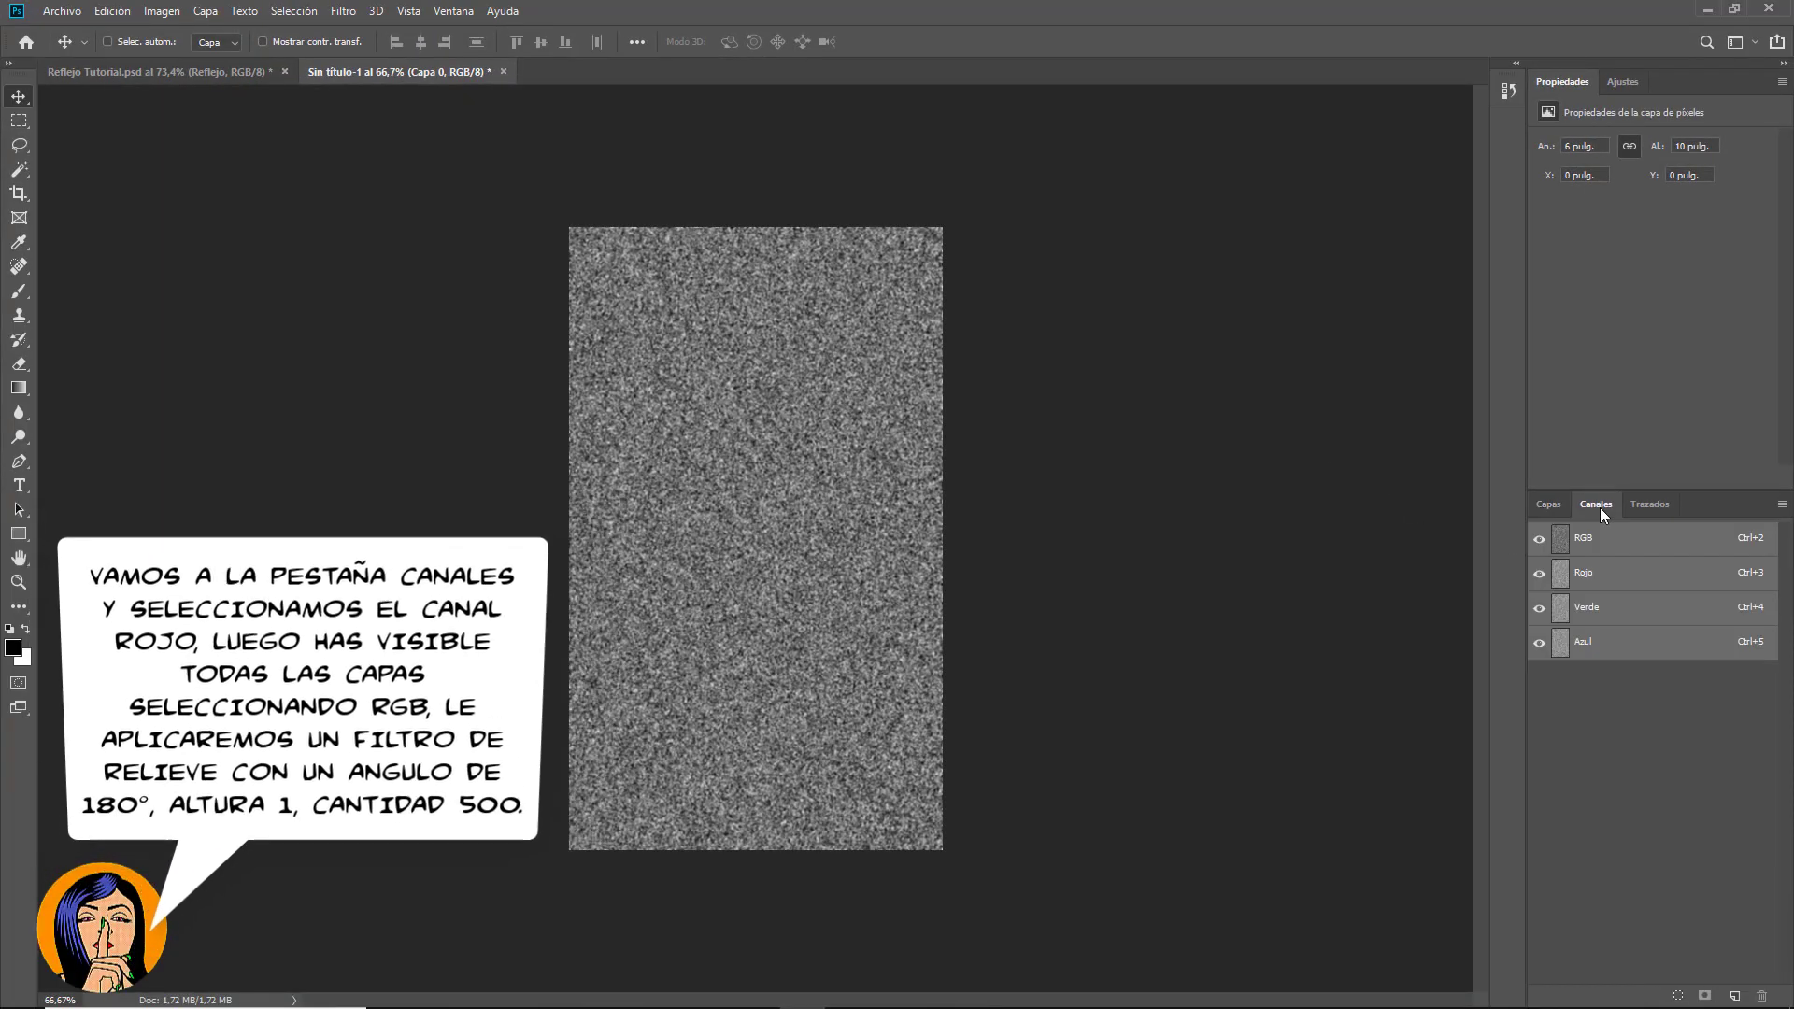
{"action": "left_click", "coordinate": [1603, 576]}
{"action": "left_click", "coordinate": [1539, 539]}
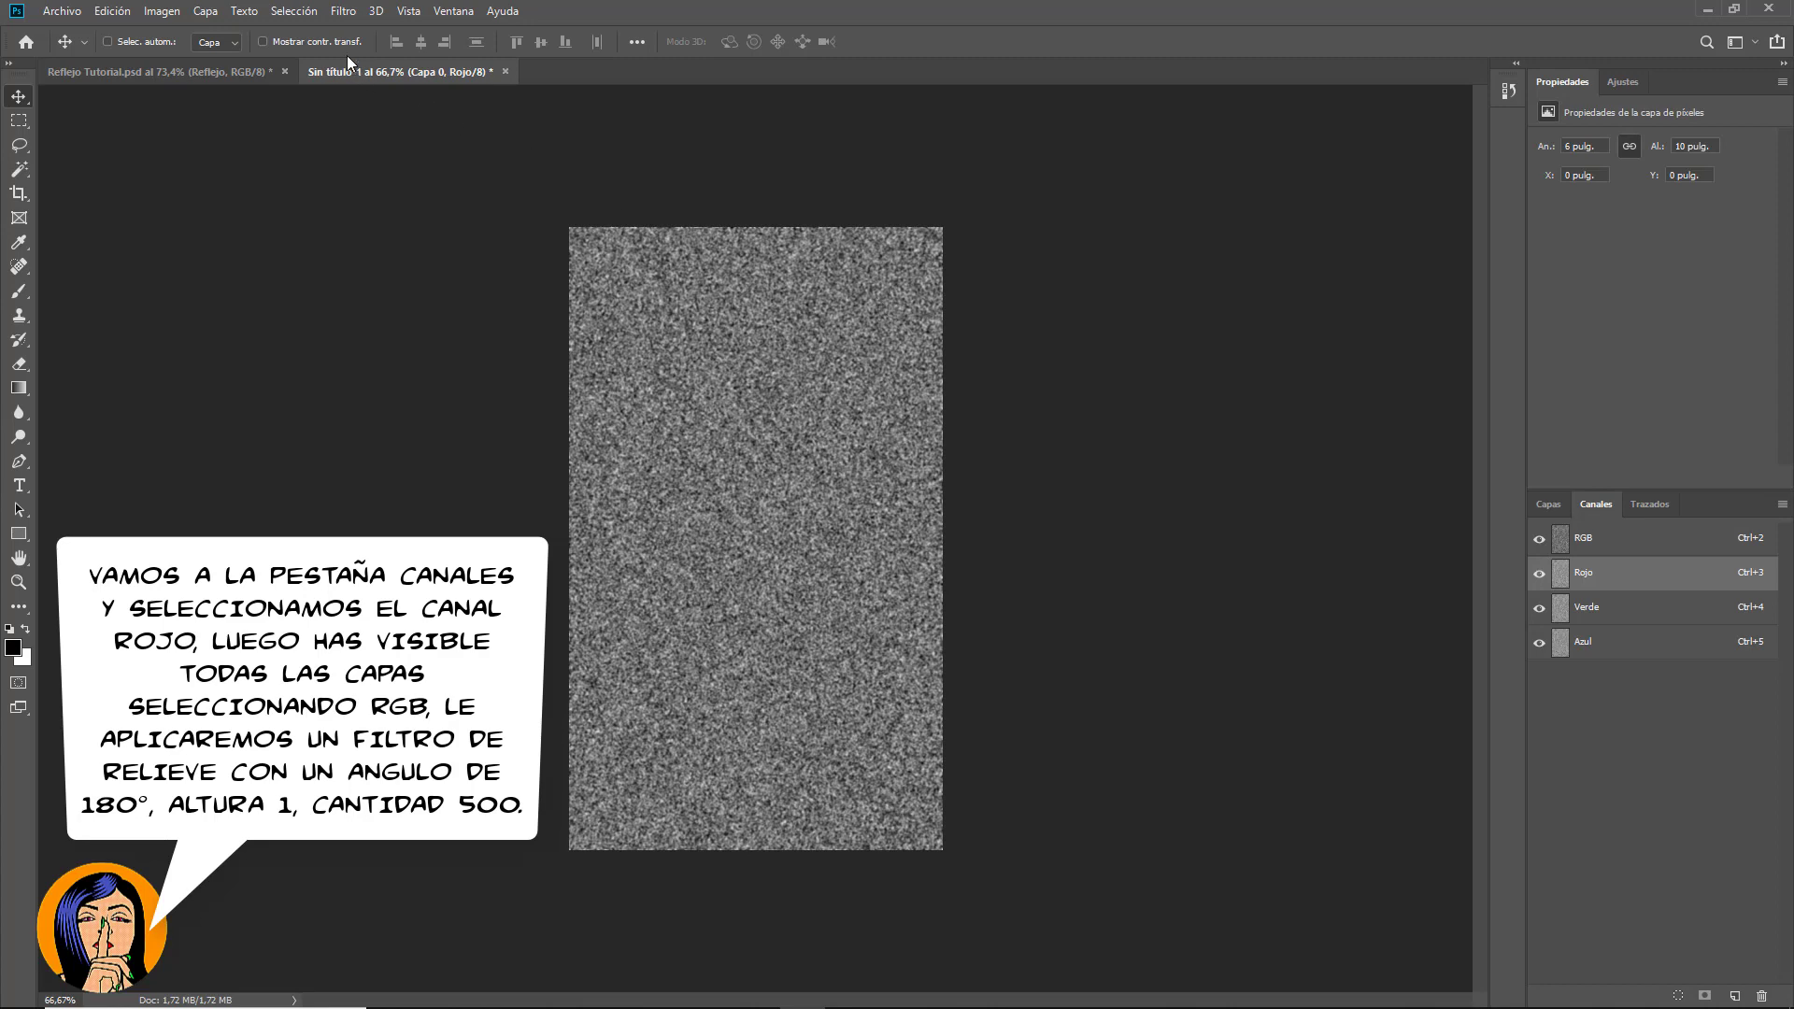
Step: Emboss the Rojo channel with Relieve at 180°, 1 pixel, 500%, then select the Verde channel
{"action": "left_click", "coordinate": [344, 11]}
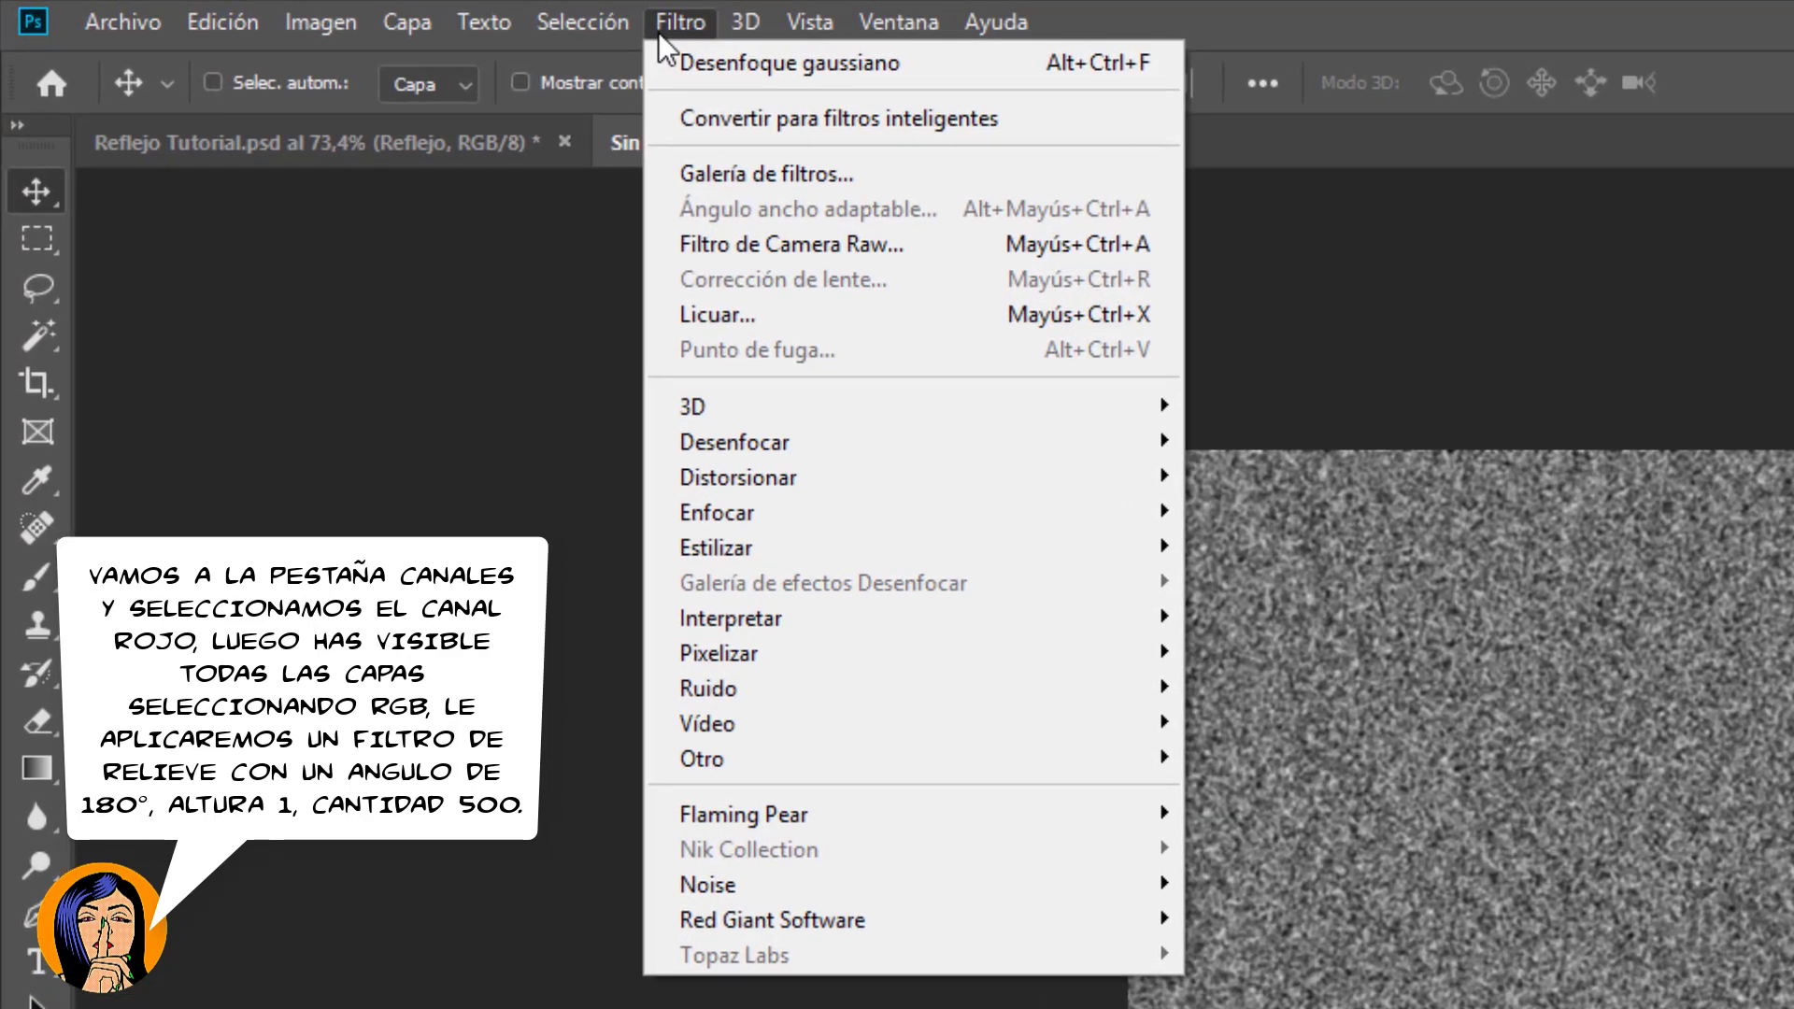
{"action": "mouse_move", "coordinate": [914, 546]}
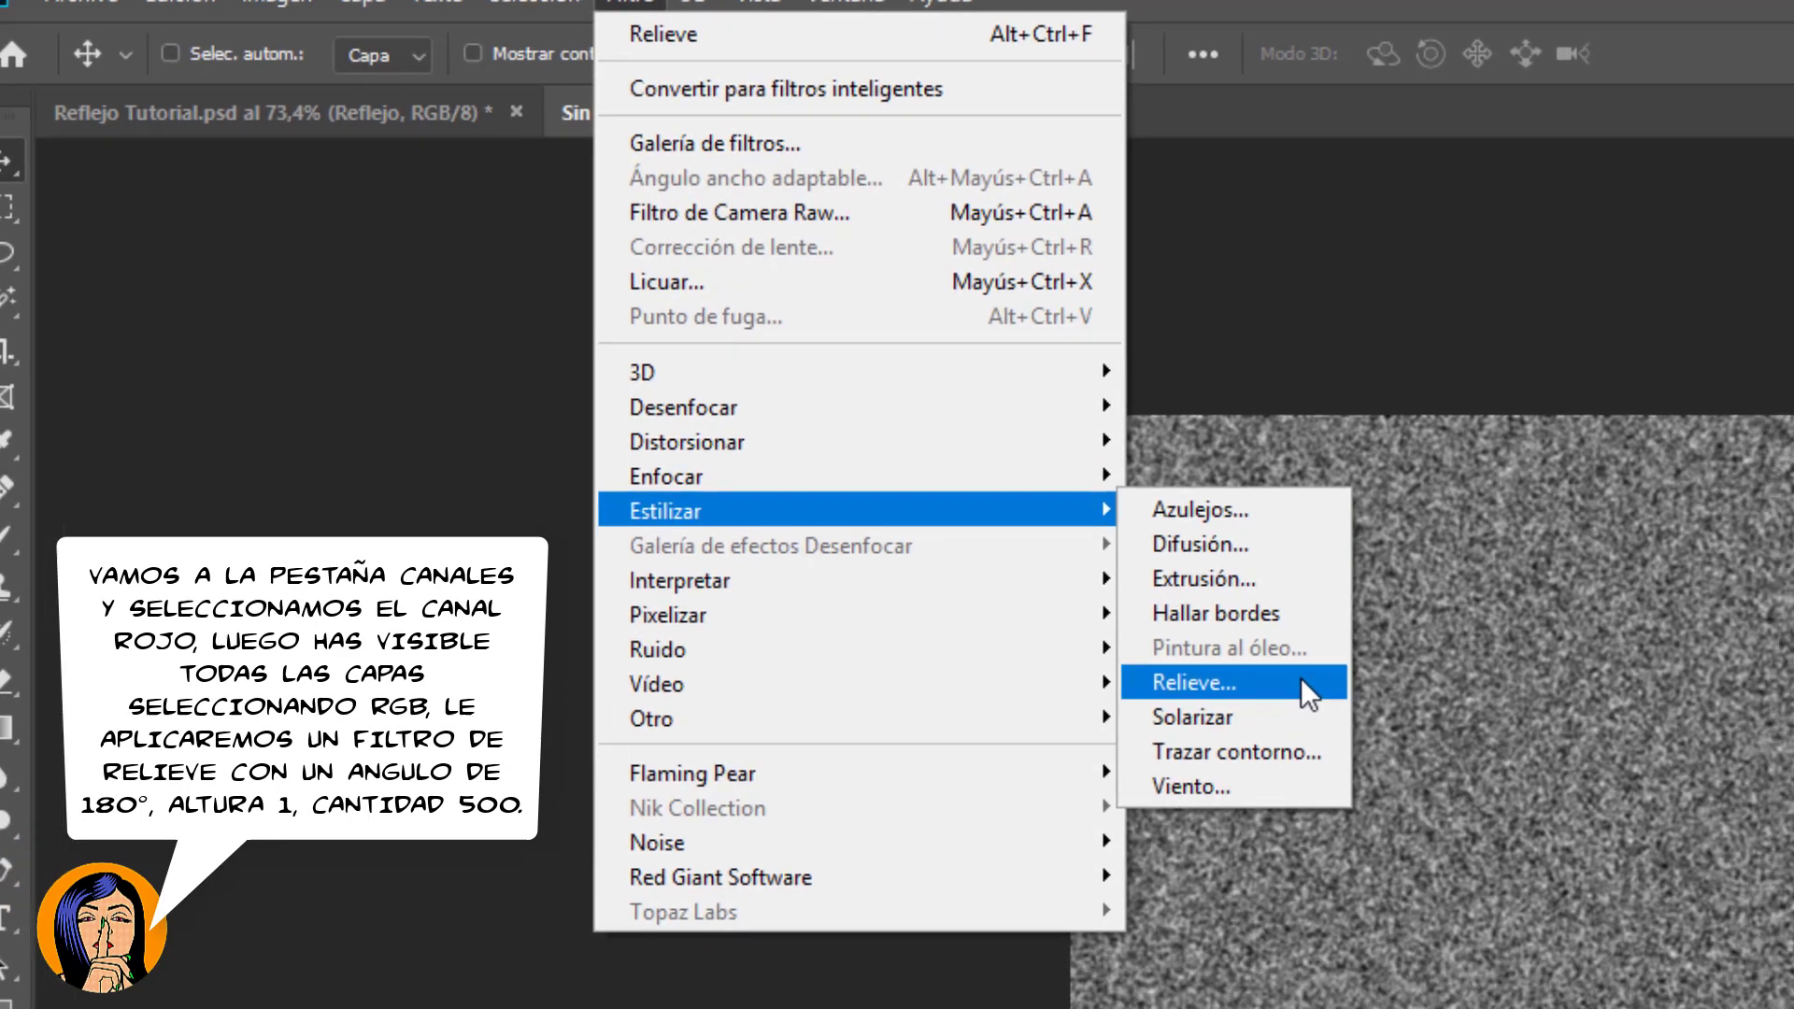
{"action": "left_click", "coordinate": [1361, 720]}
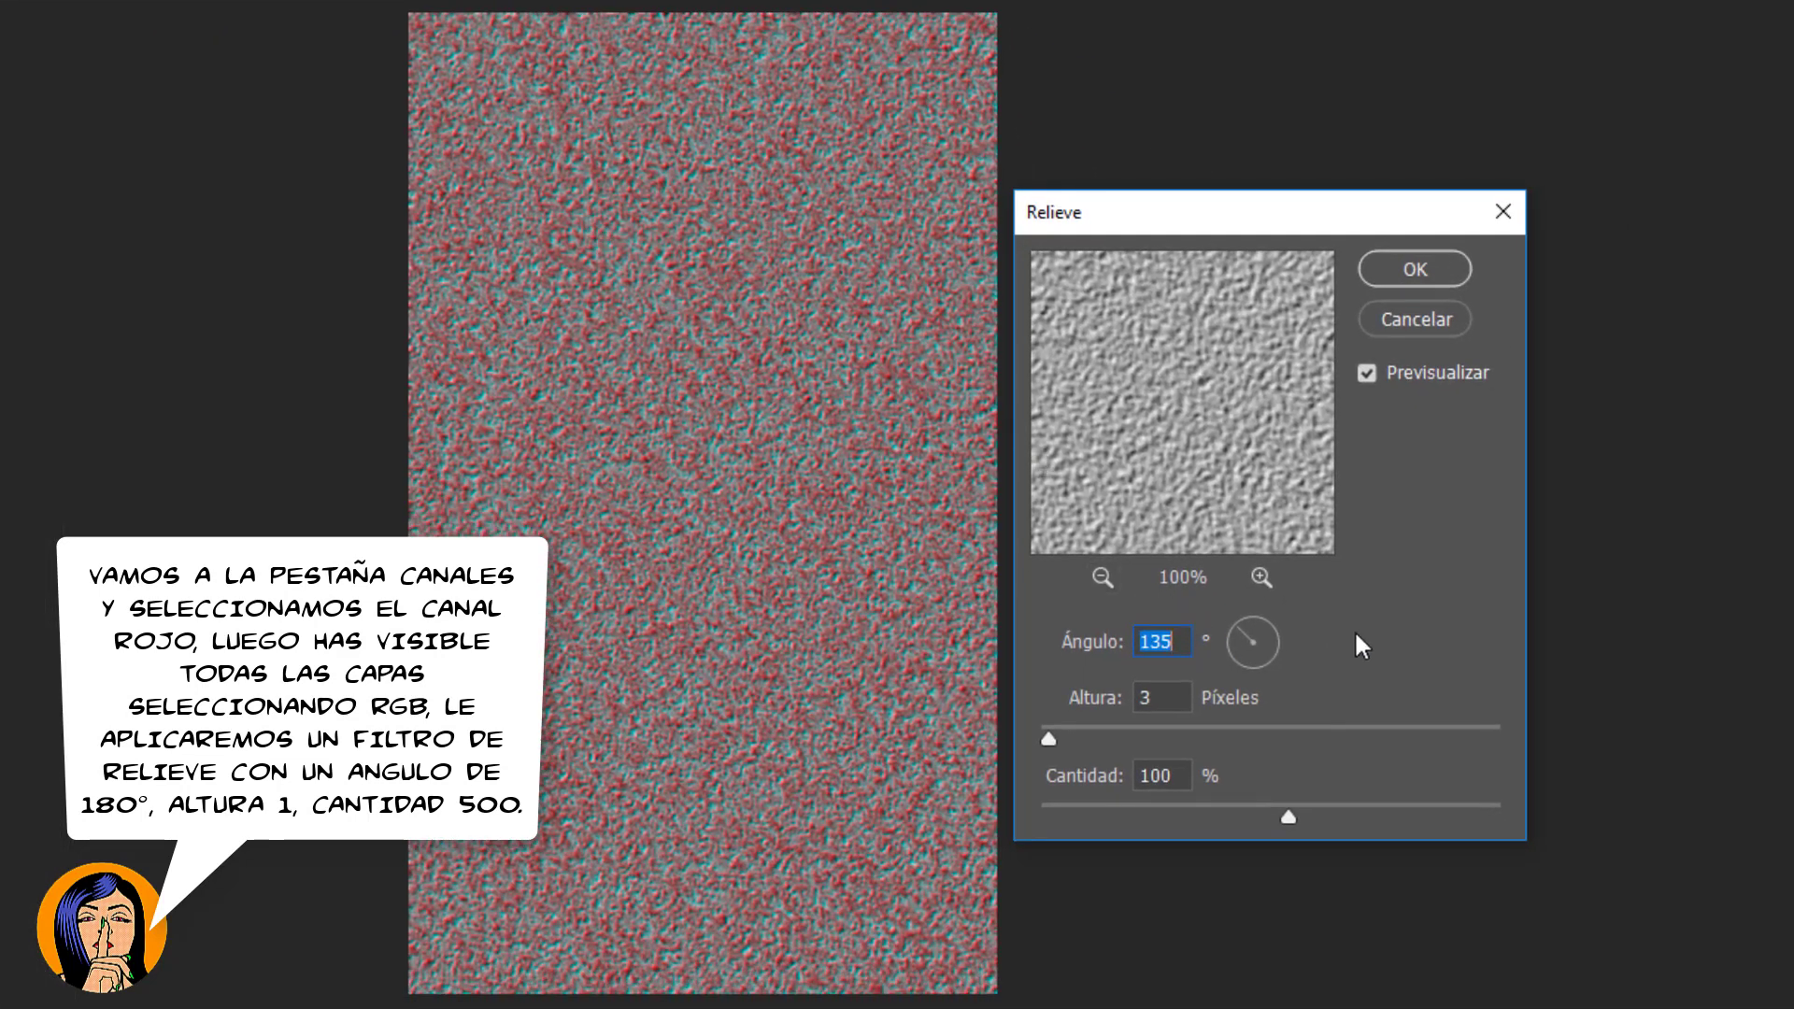
{"action": "type", "text": "180"}
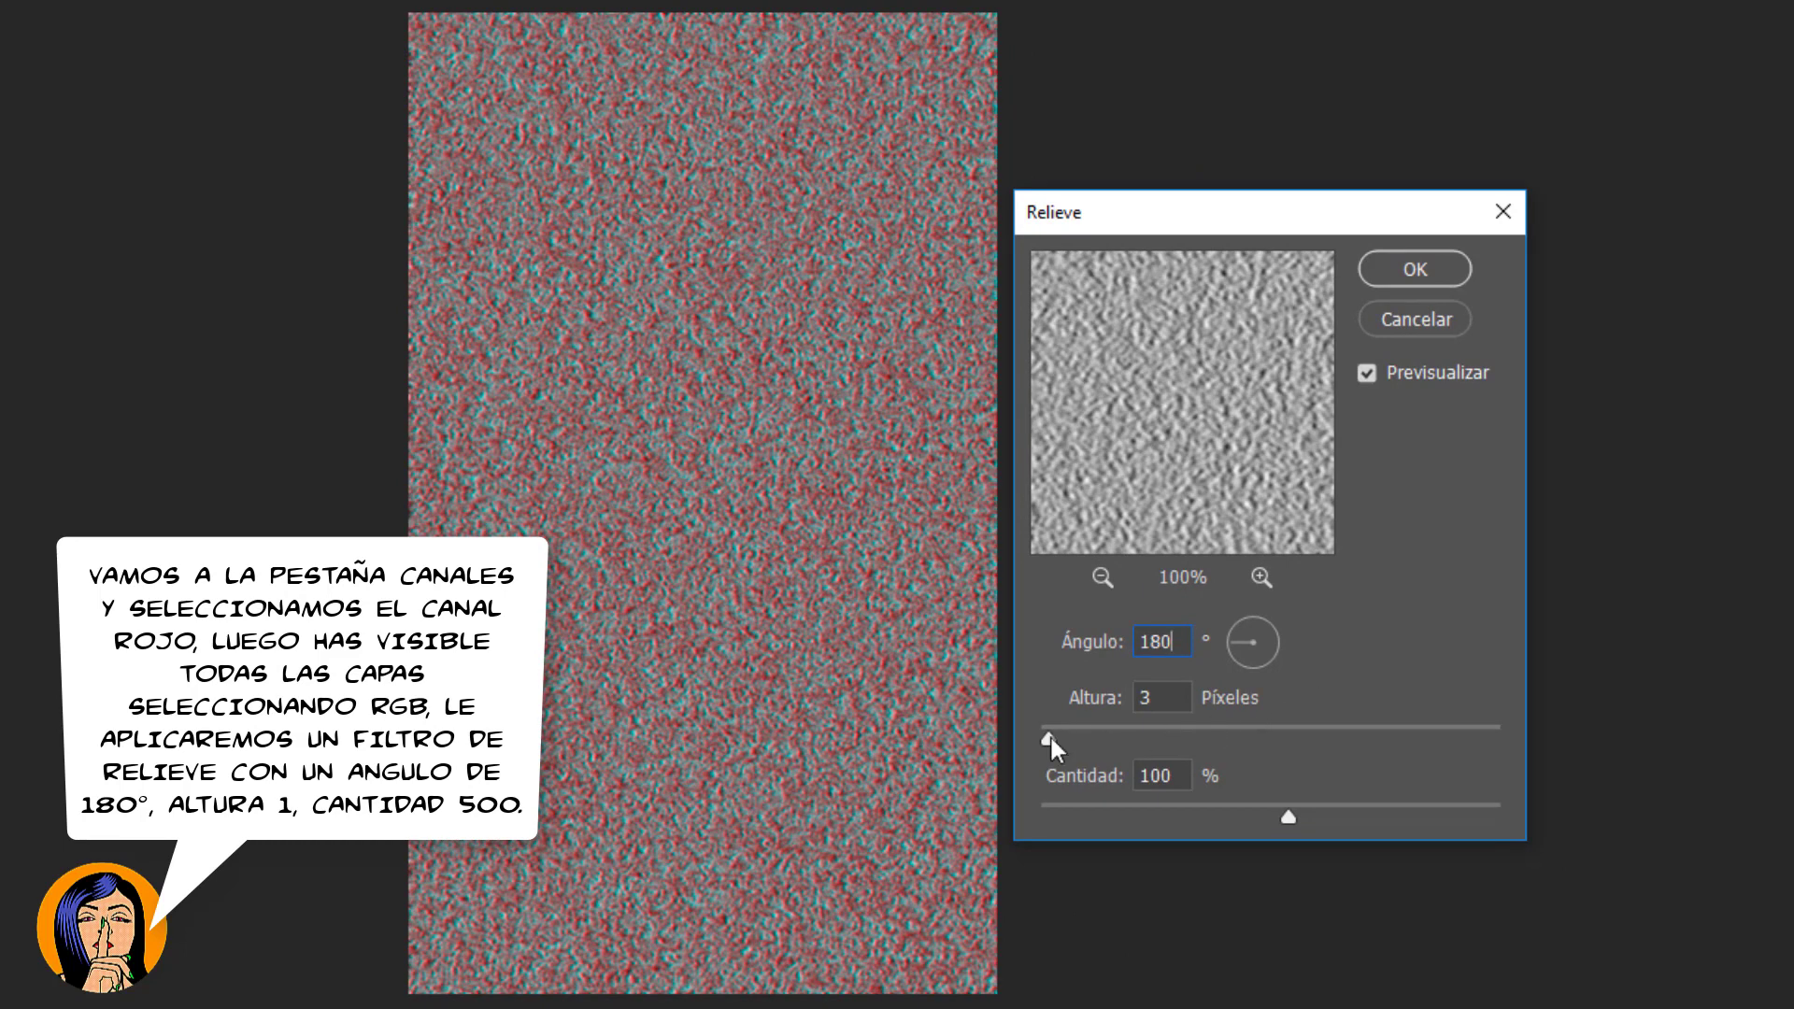
{"action": "left_click_drag", "start_coordinate": [1048, 740], "coordinate": [969, 753]}
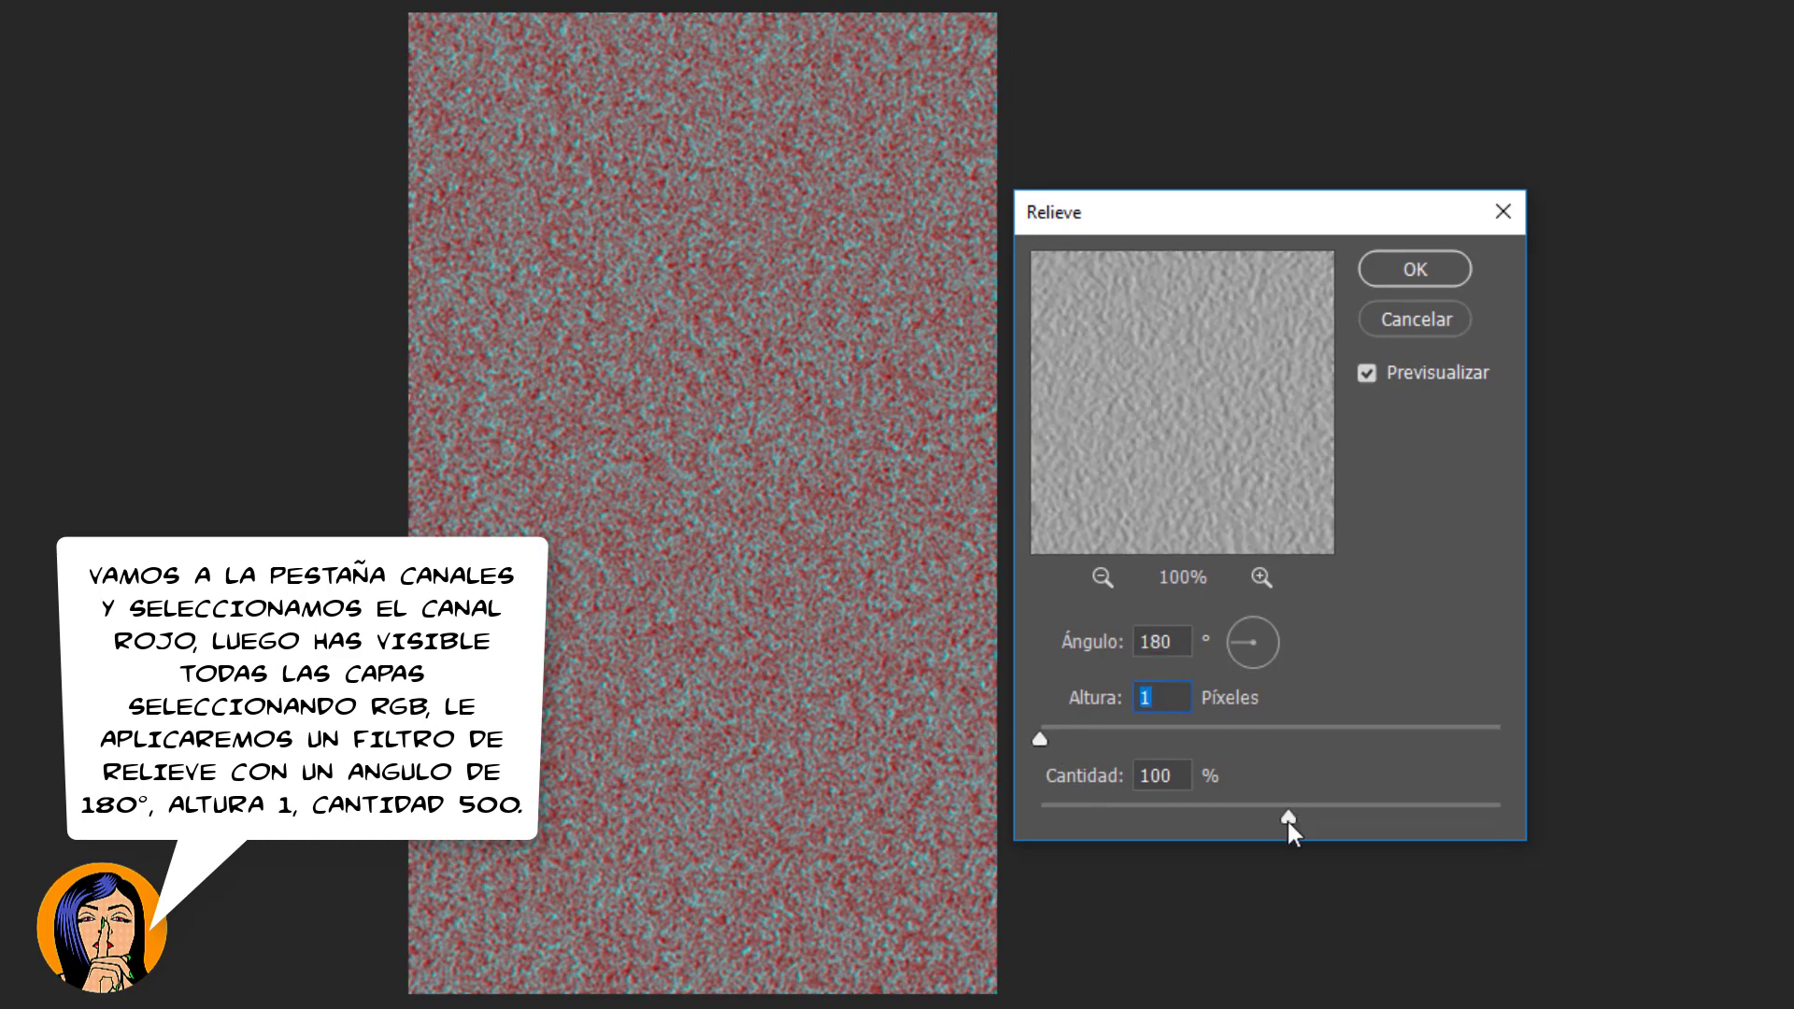
{"action": "left_click_drag", "start_coordinate": [1297, 822], "coordinate": [1638, 832]}
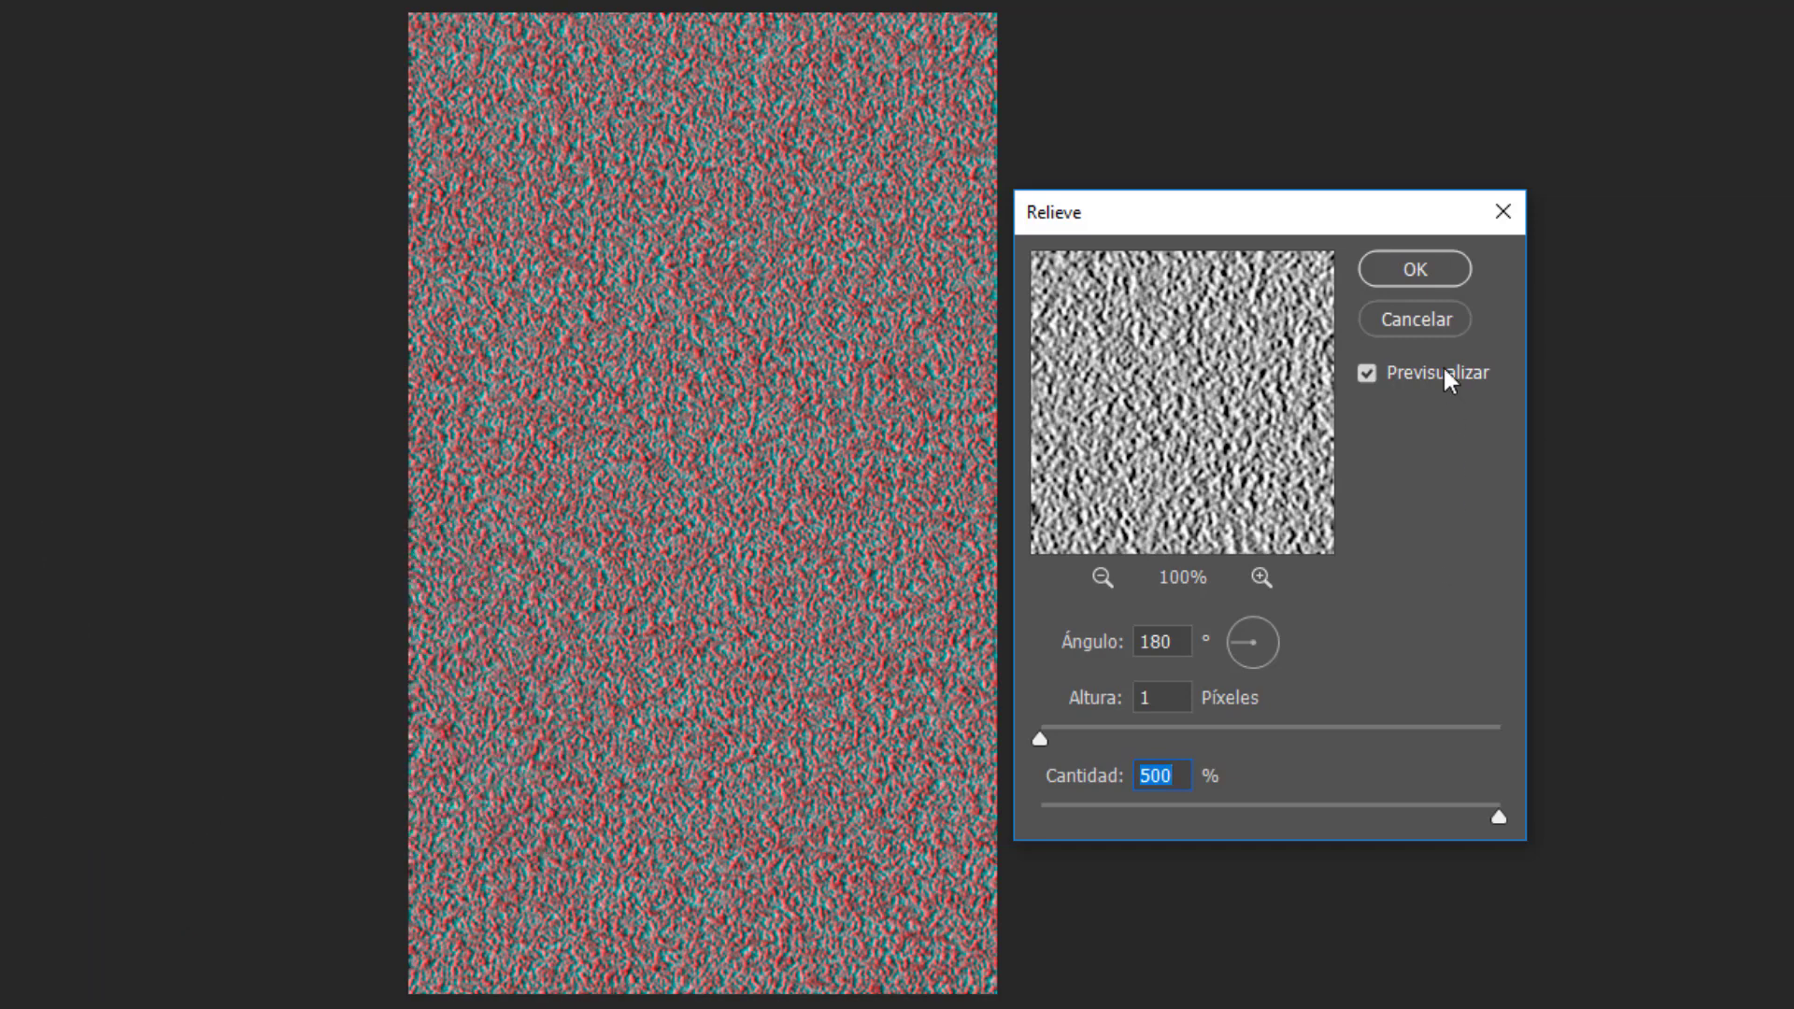
{"action": "left_click", "coordinate": [1420, 271]}
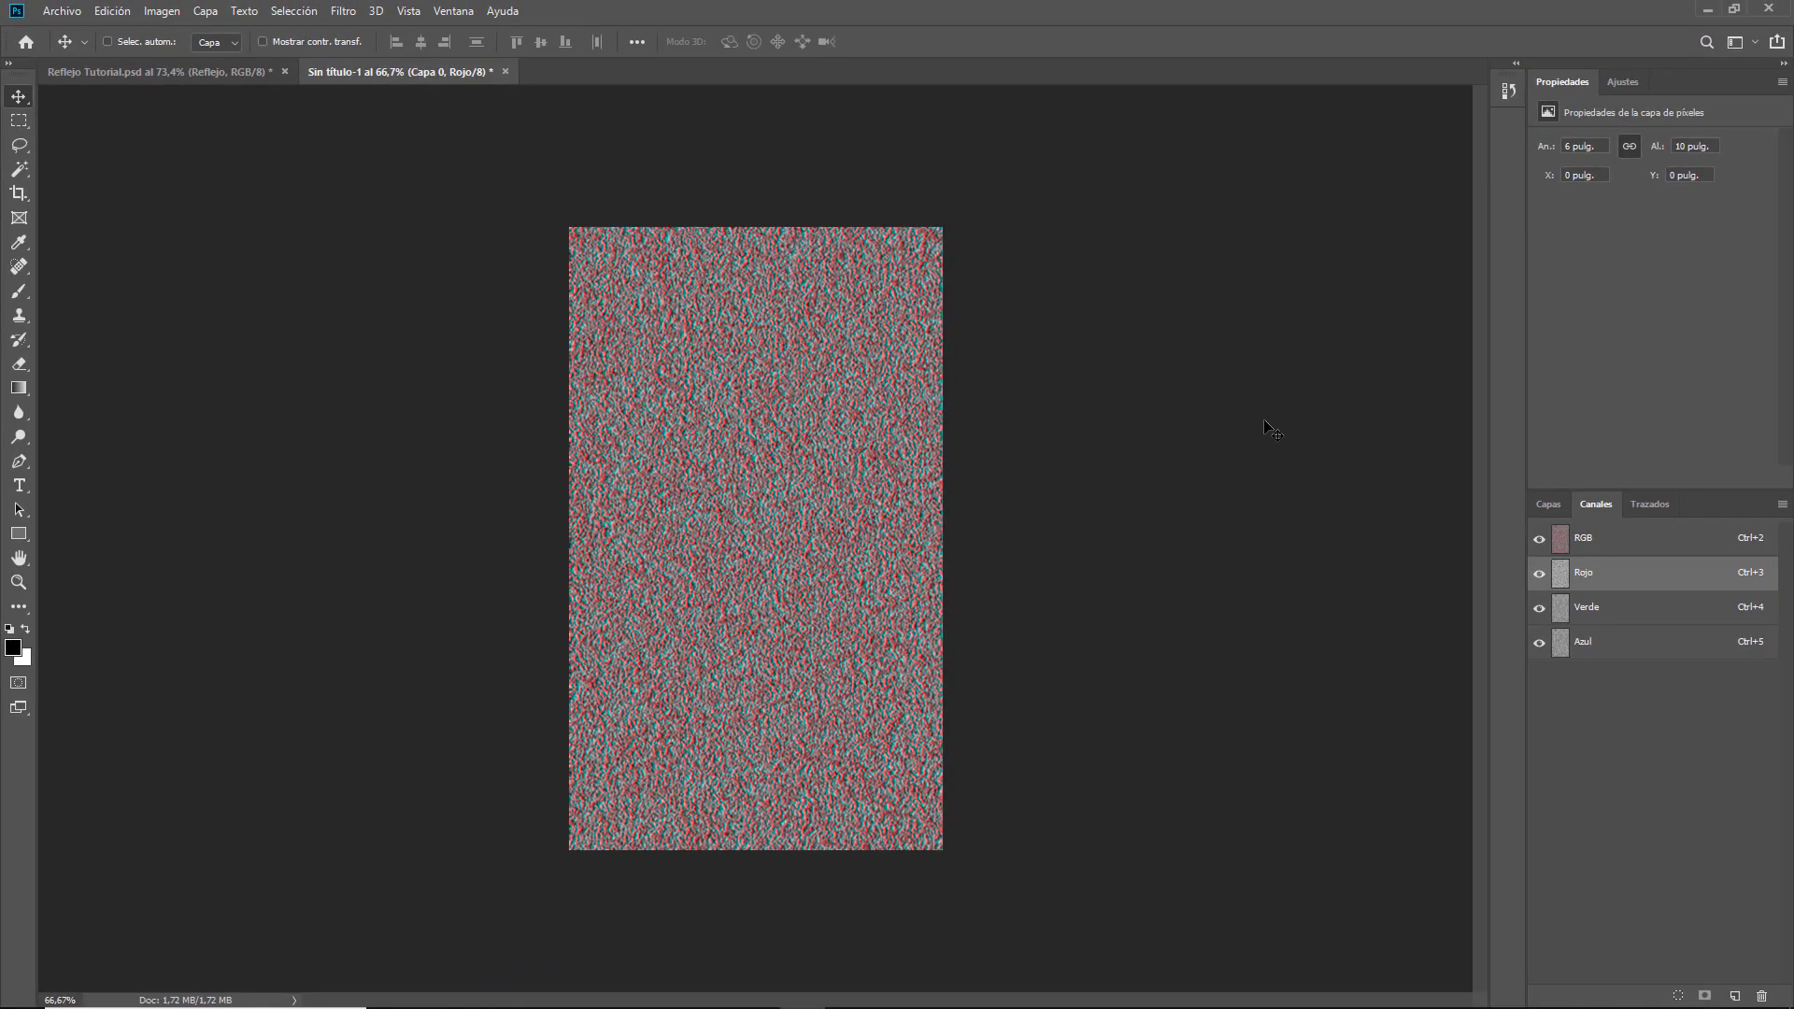
{"action": "left_click", "coordinate": [1625, 615]}
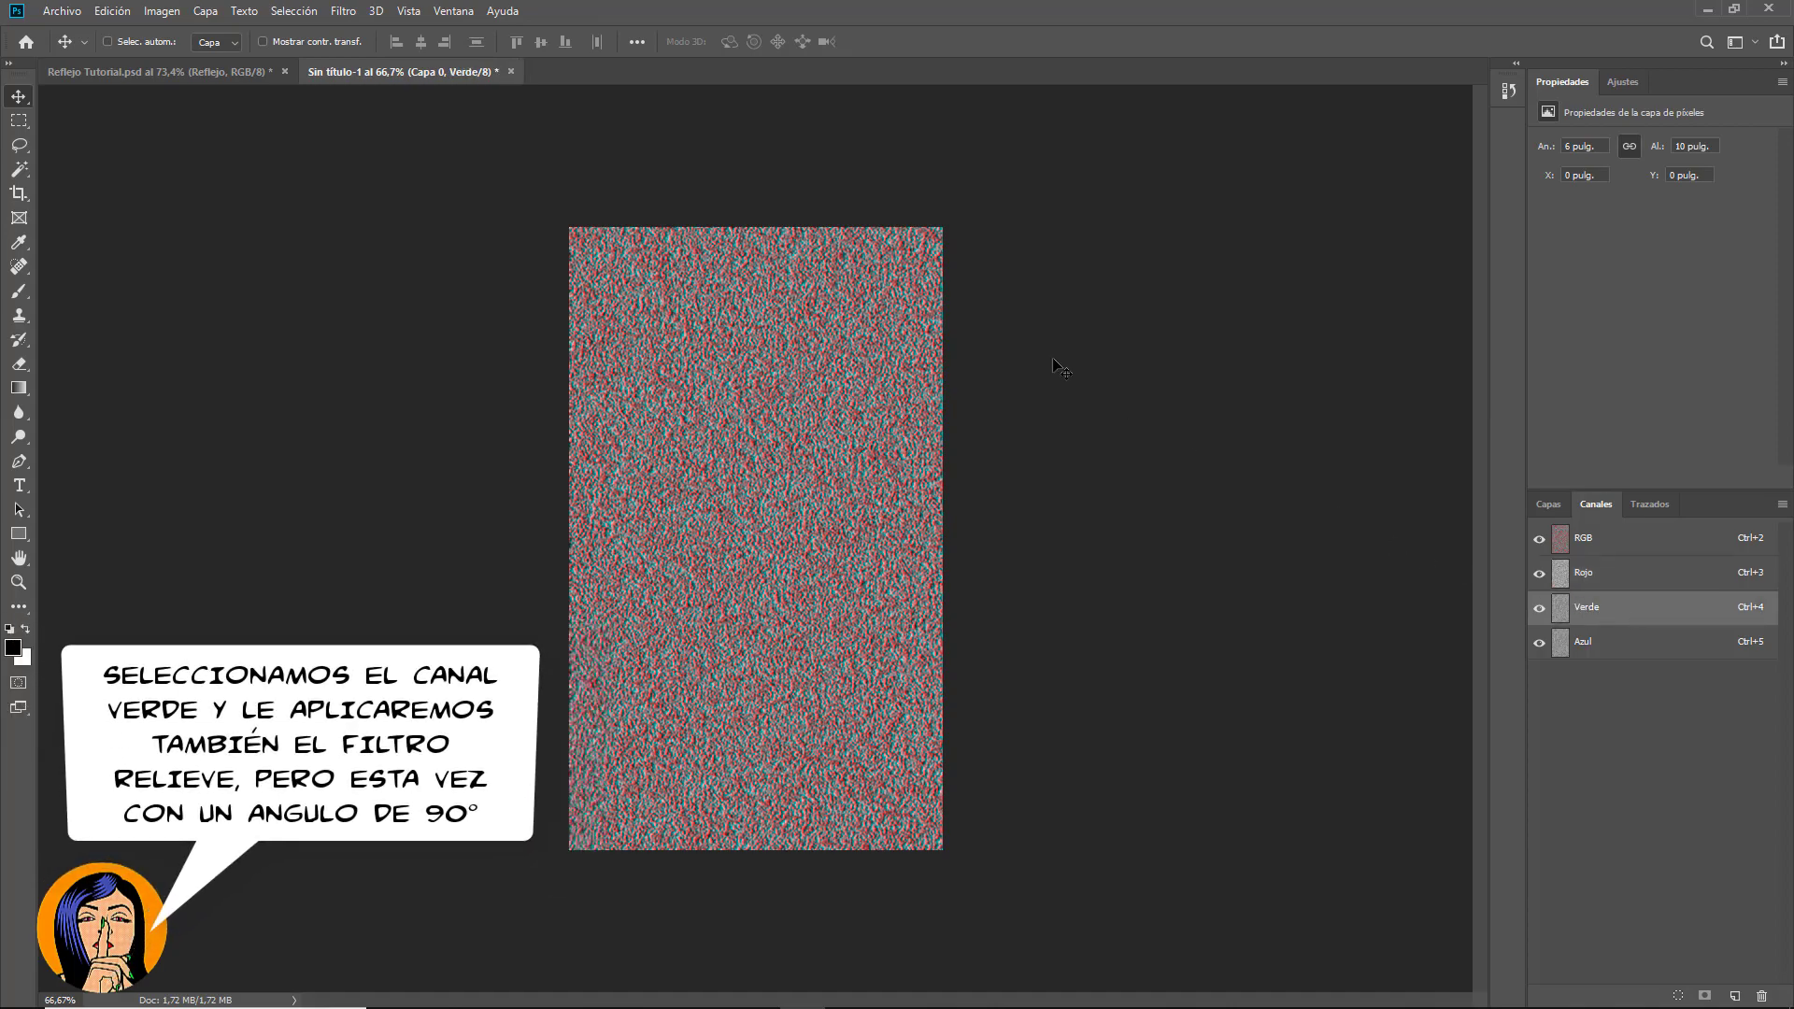
Step: Emboss the Verde channel with Filtro > Estilizar > Relieve at a 90° angle
{"action": "left_click", "coordinate": [343, 12]}
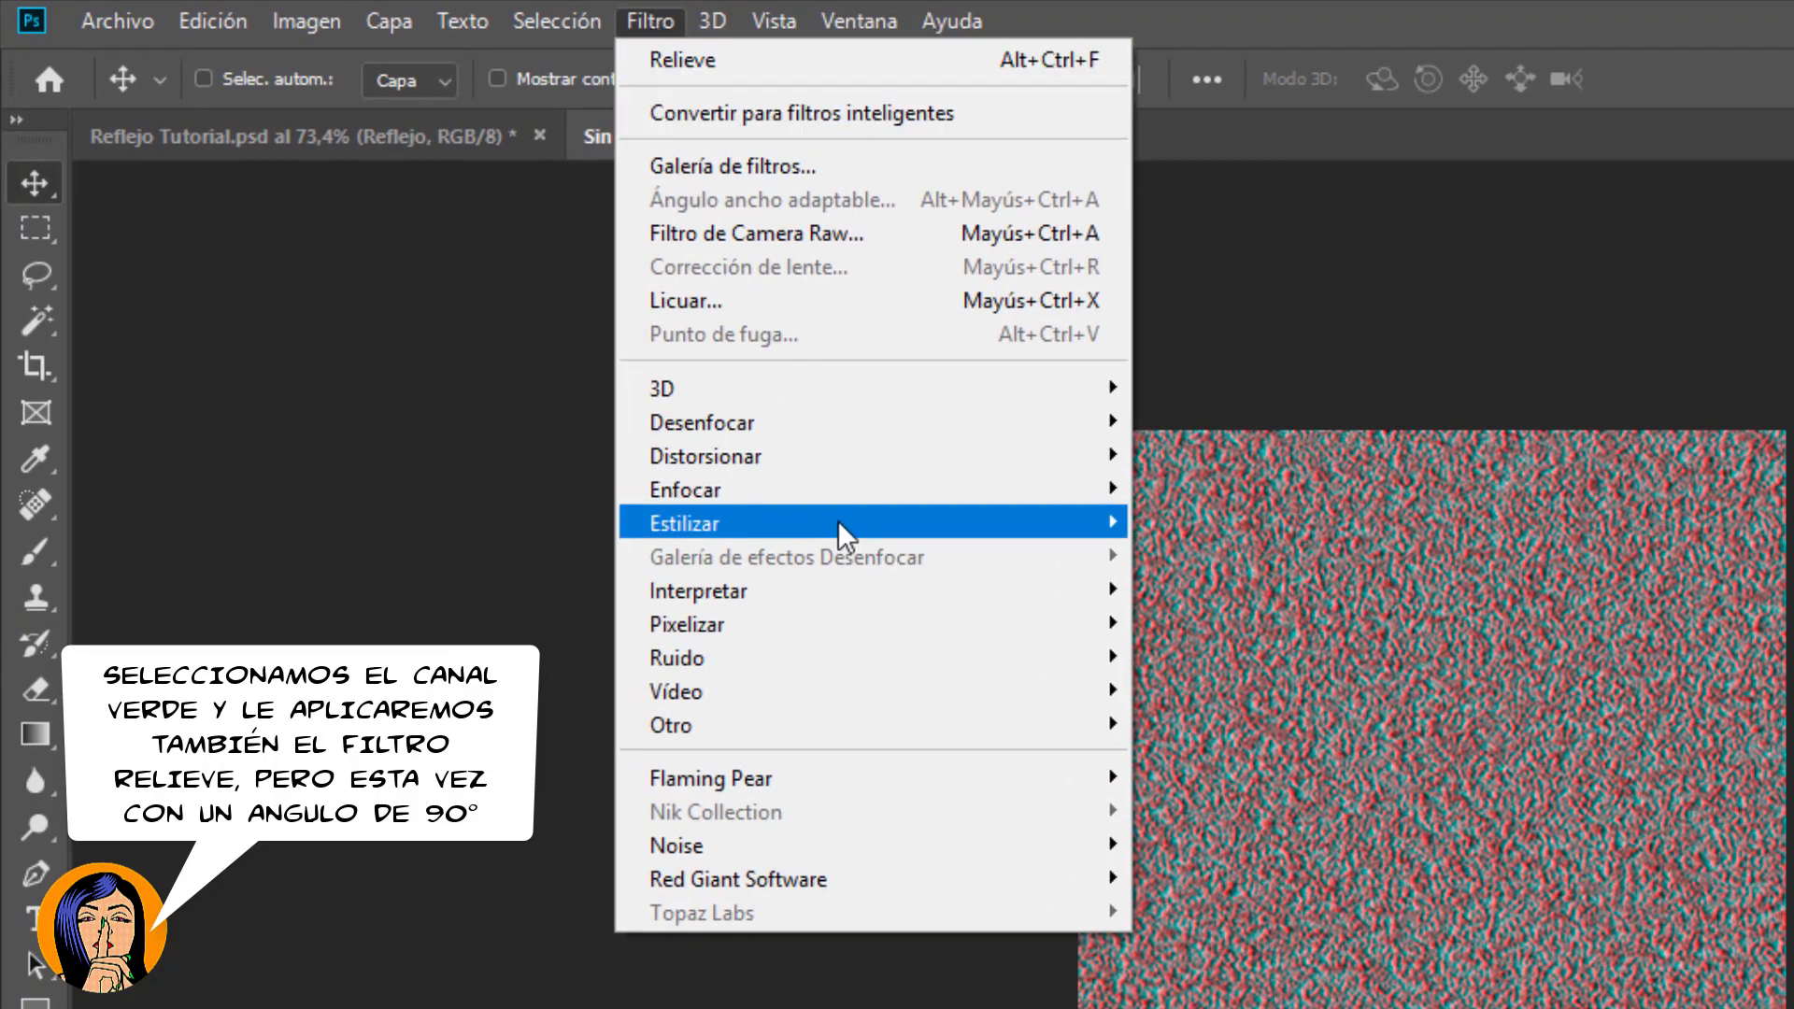
{"action": "mouse_move", "coordinate": [686, 523]}
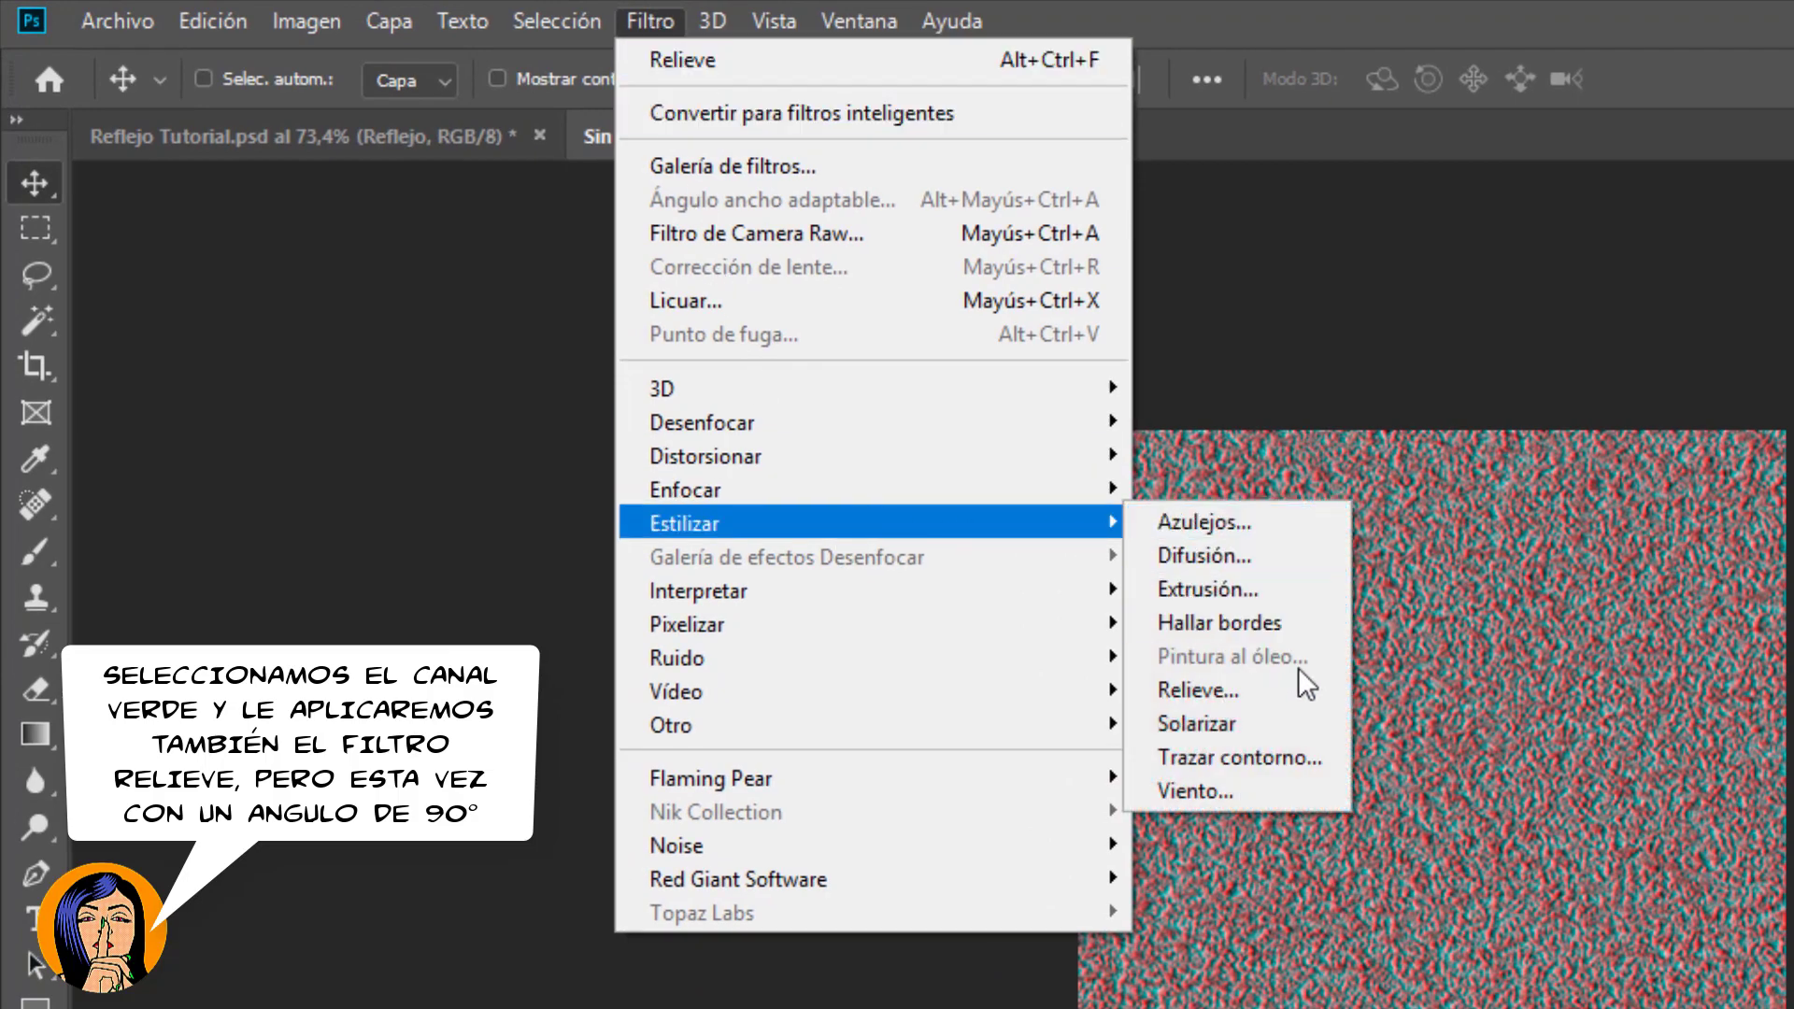
{"action": "left_click", "coordinate": [1299, 688]}
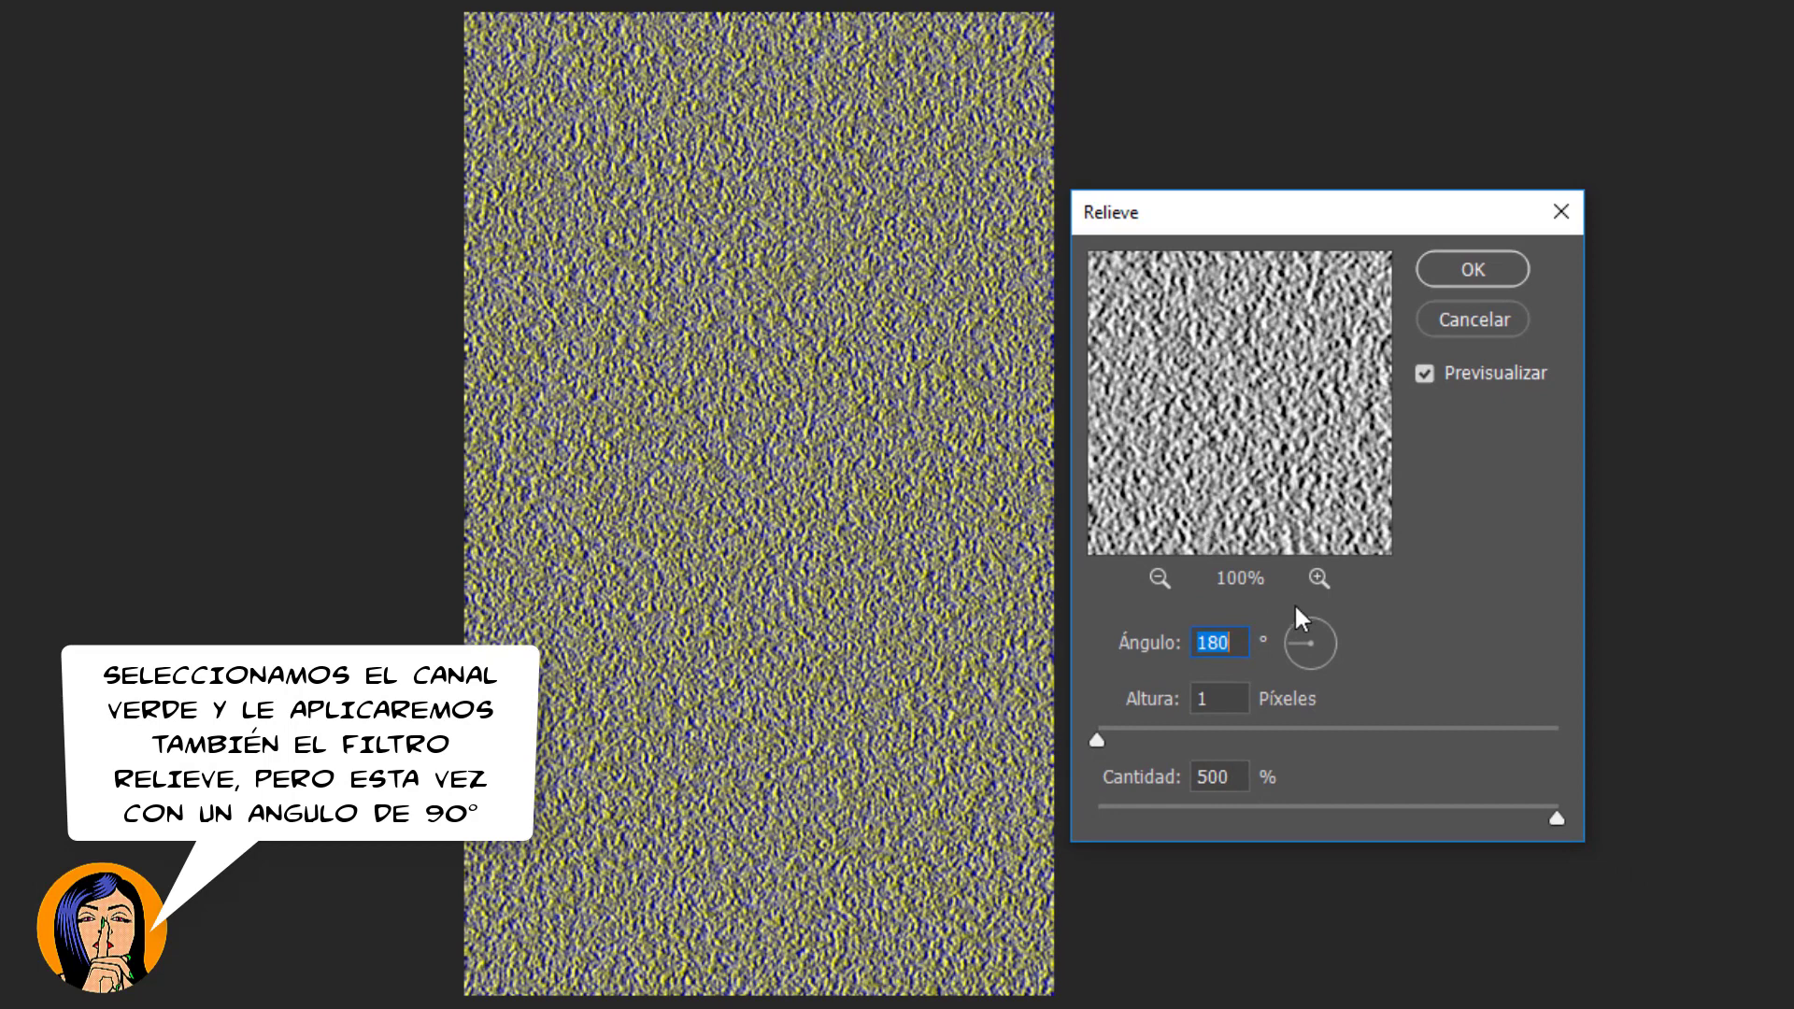
{"action": "type", "text": "90"}
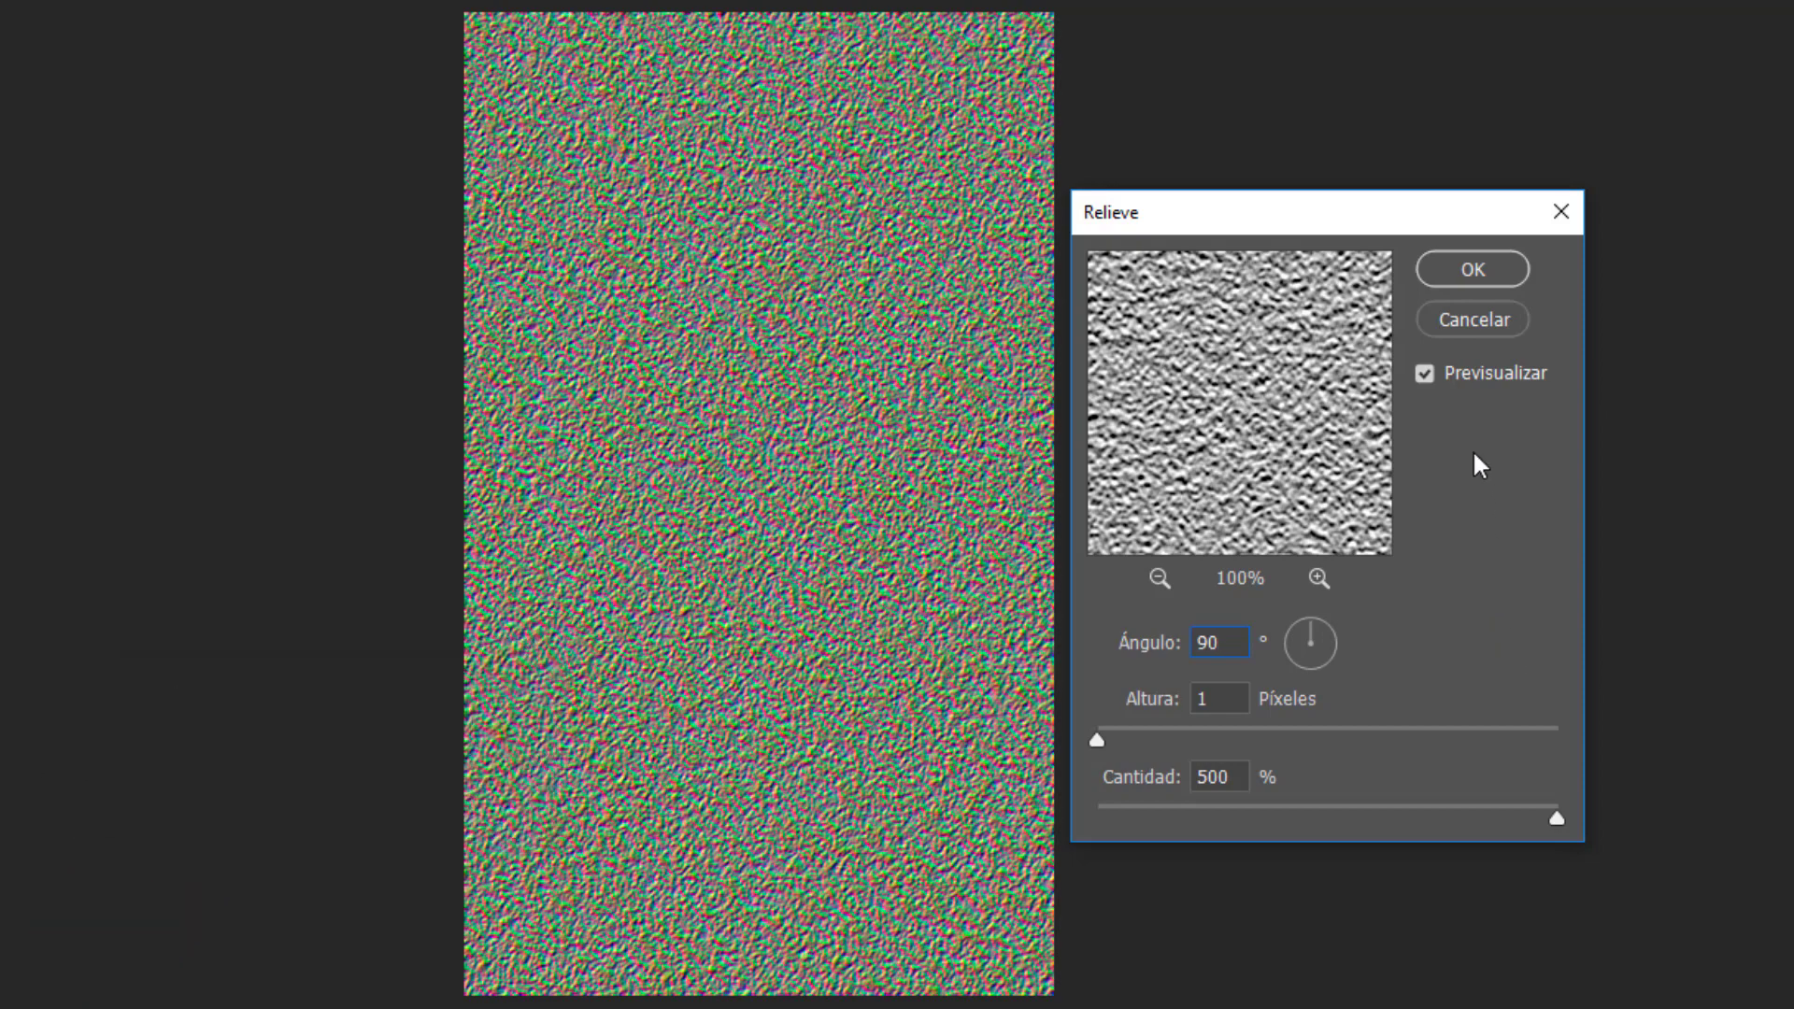
{"action": "left_click", "coordinate": [1475, 273]}
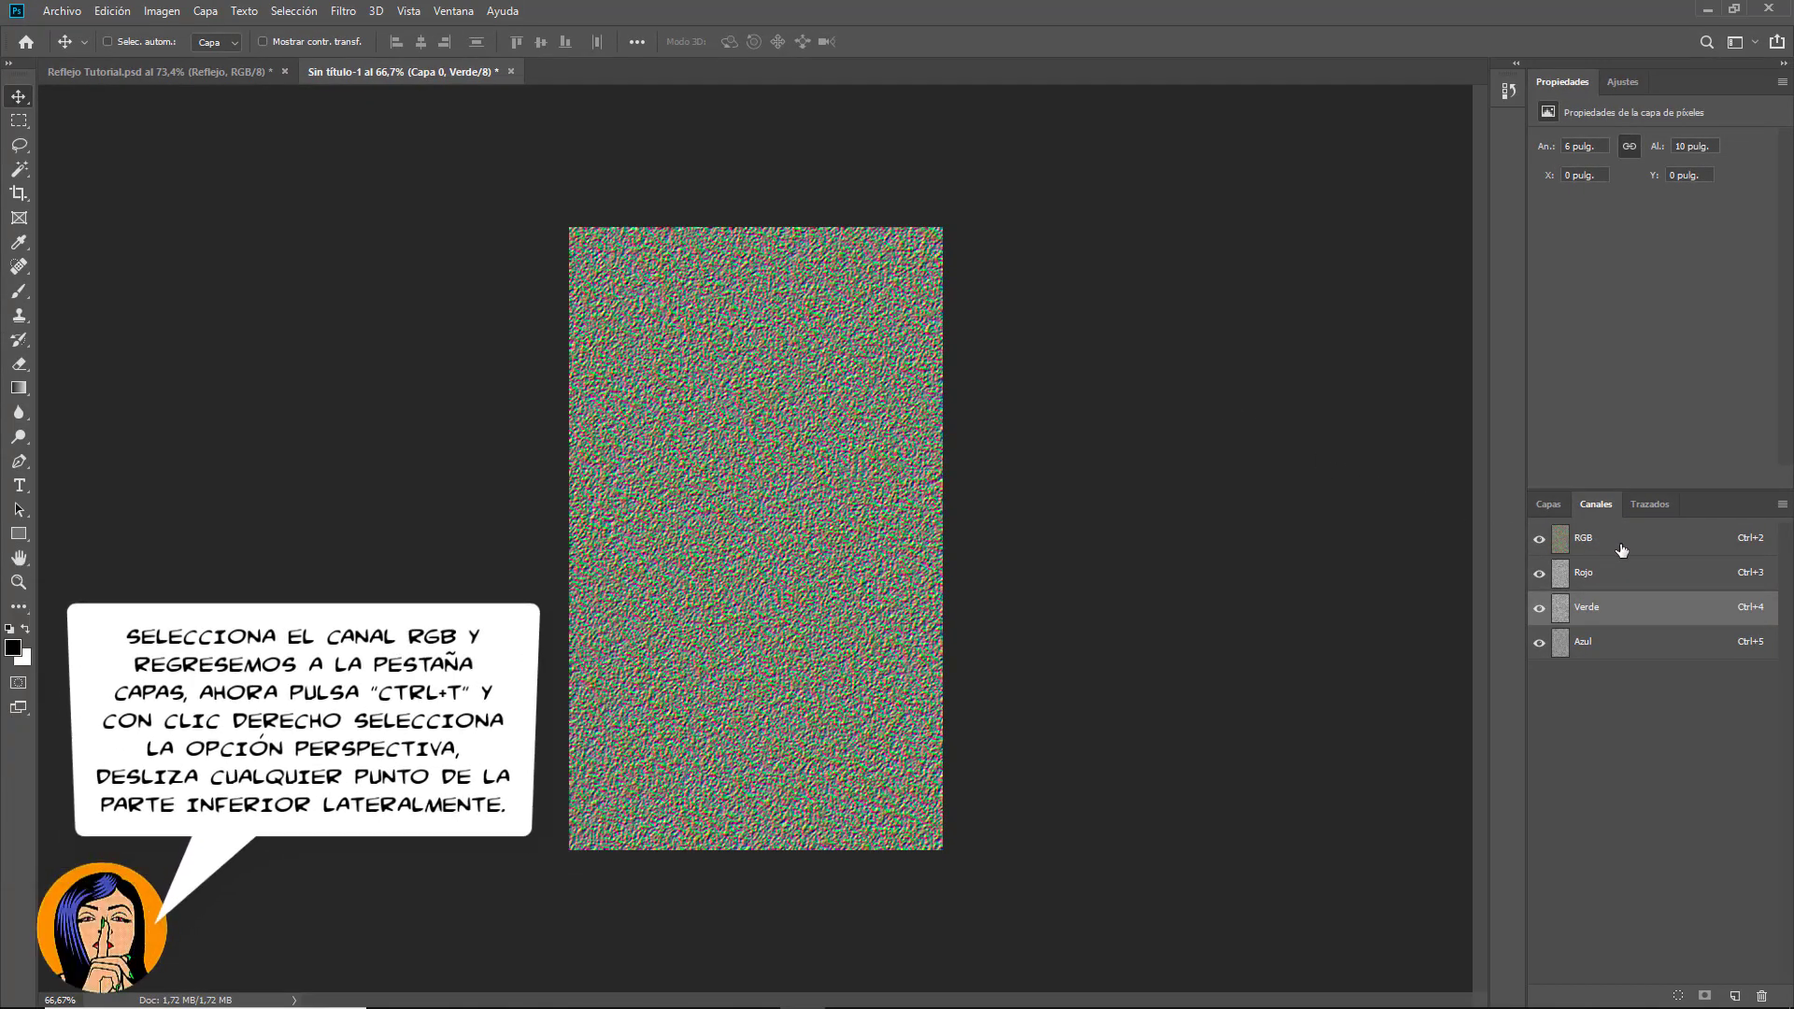
Step: Return to the RGB channel and start a Perspectiva transform on the noise layer
{"action": "left_click", "coordinate": [1621, 550]}
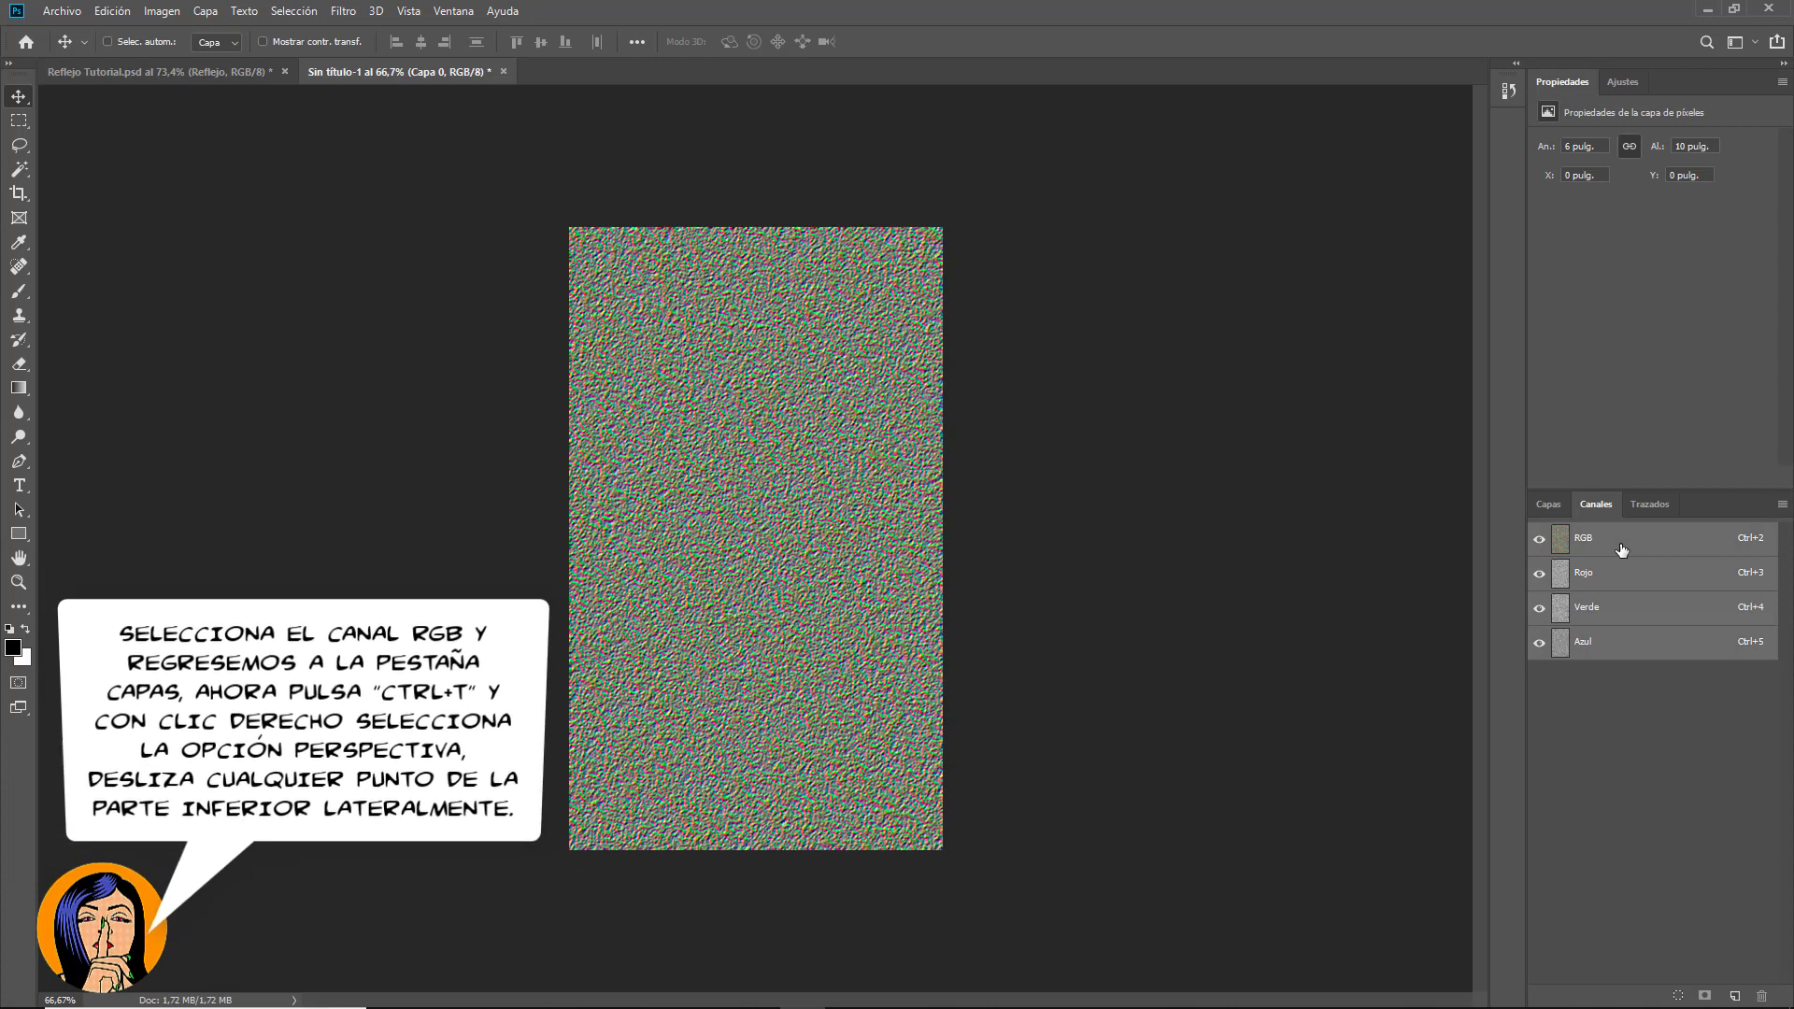
{"action": "left_click", "coordinate": [1550, 505]}
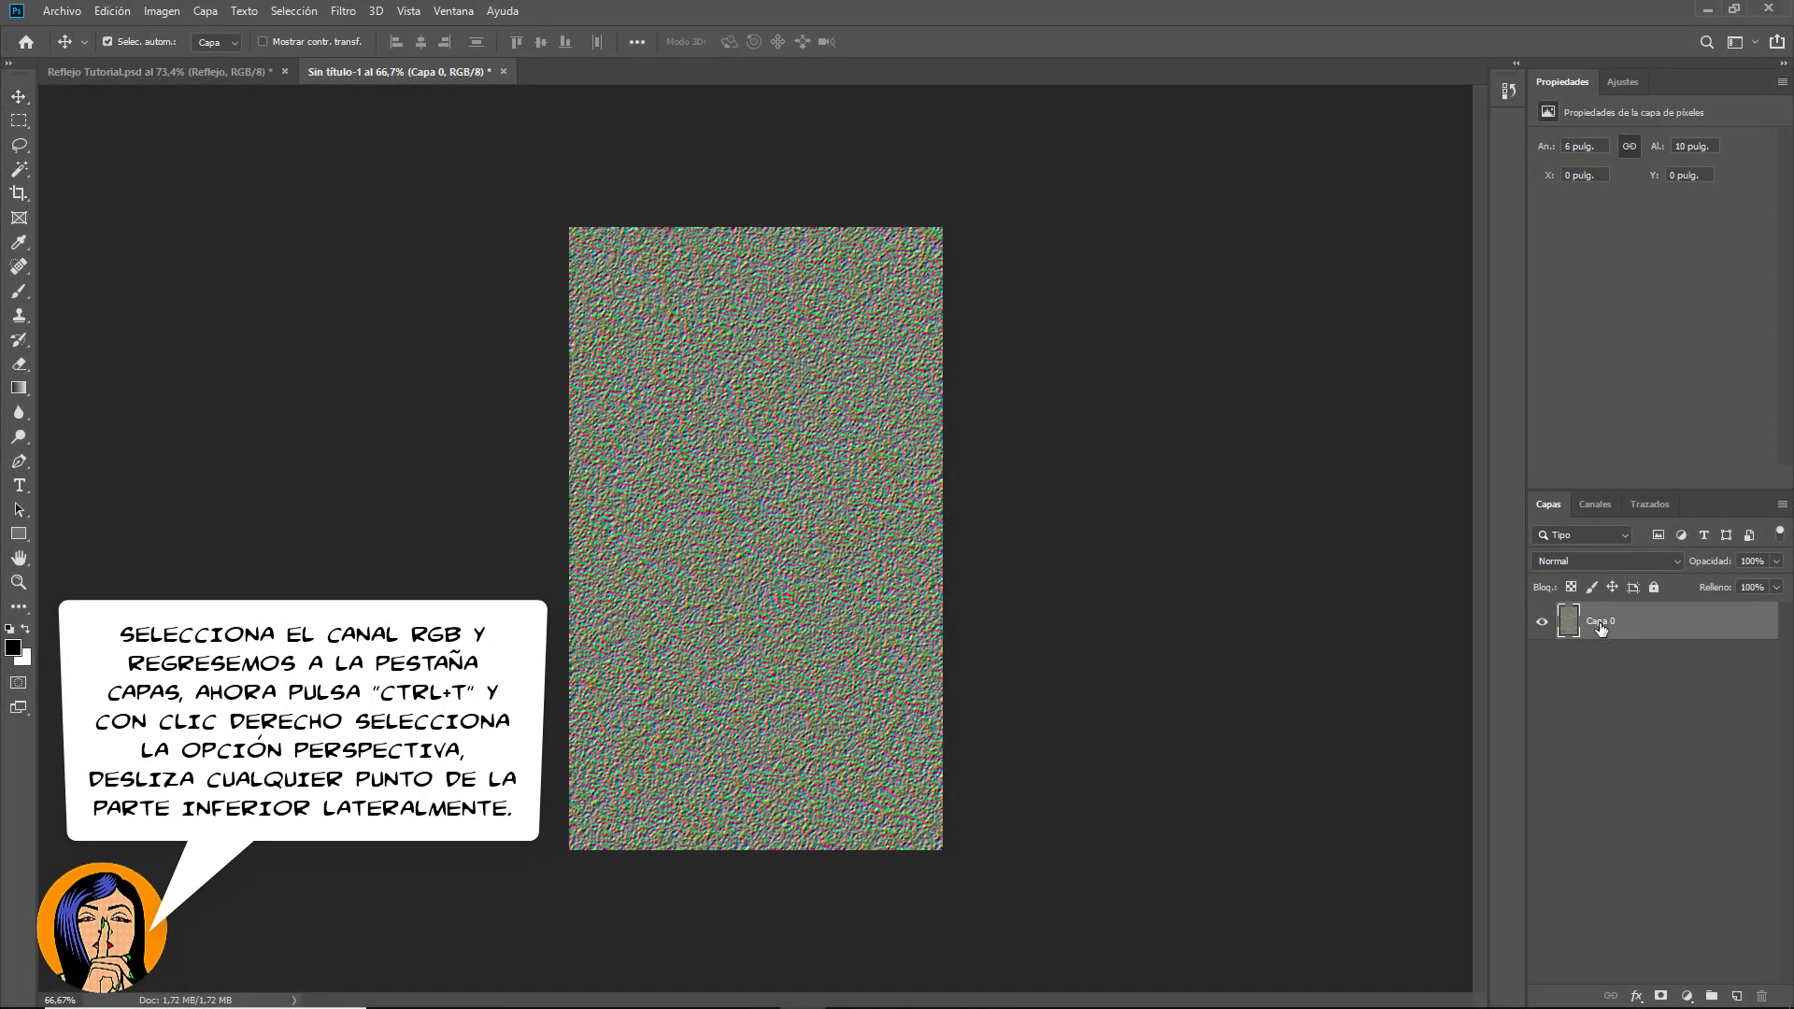
{"action": "key", "text": "ctrl+t"}
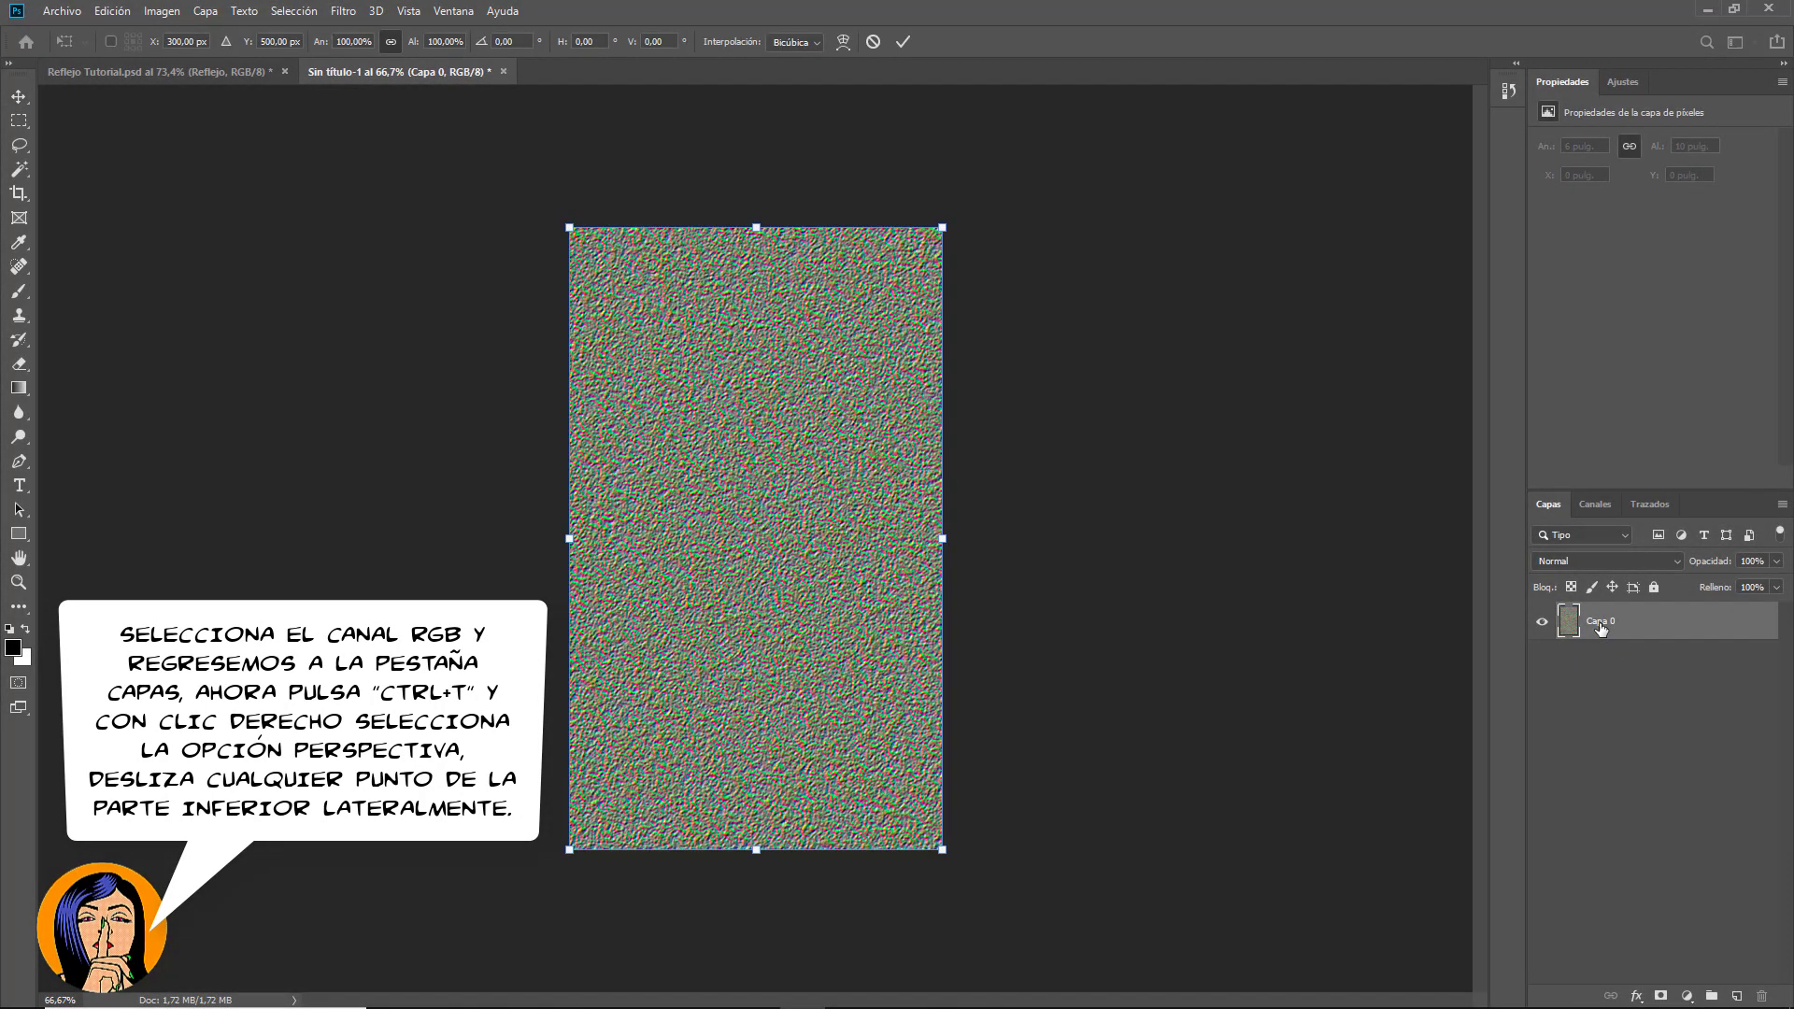
{"action": "right_click", "coordinate": [847, 607]}
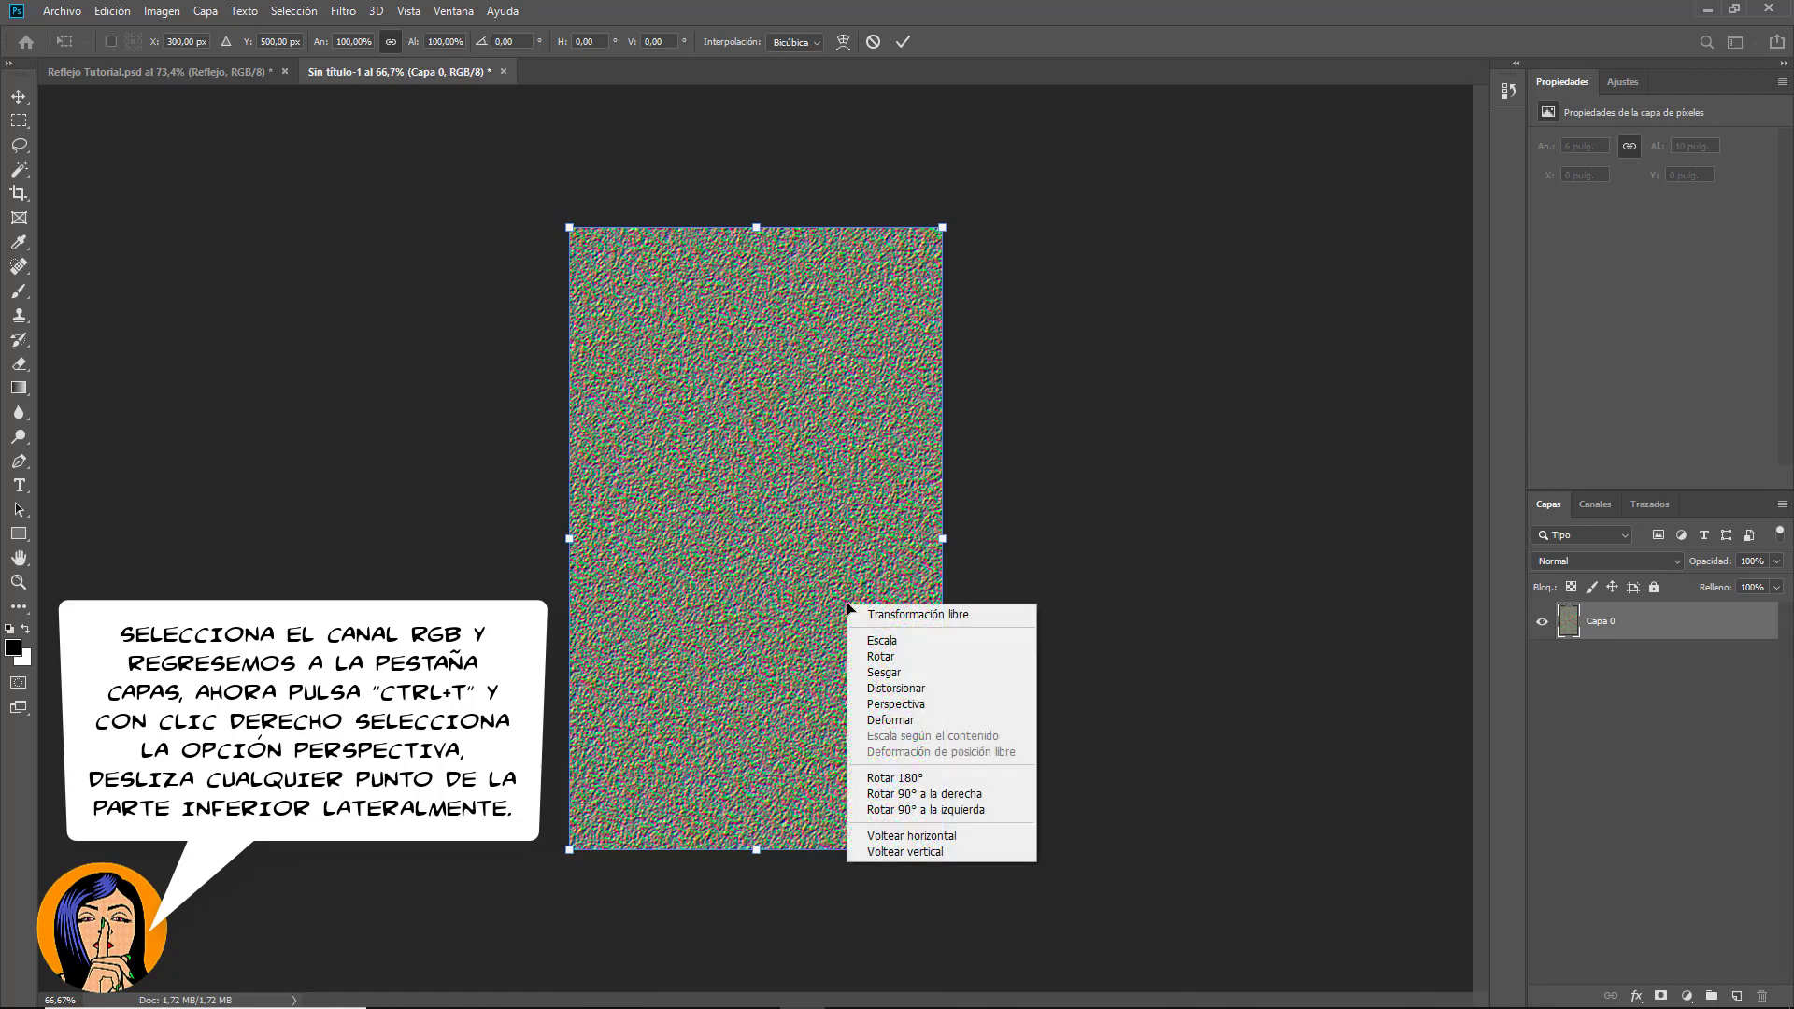
{"action": "left_click", "coordinate": [848, 705]}
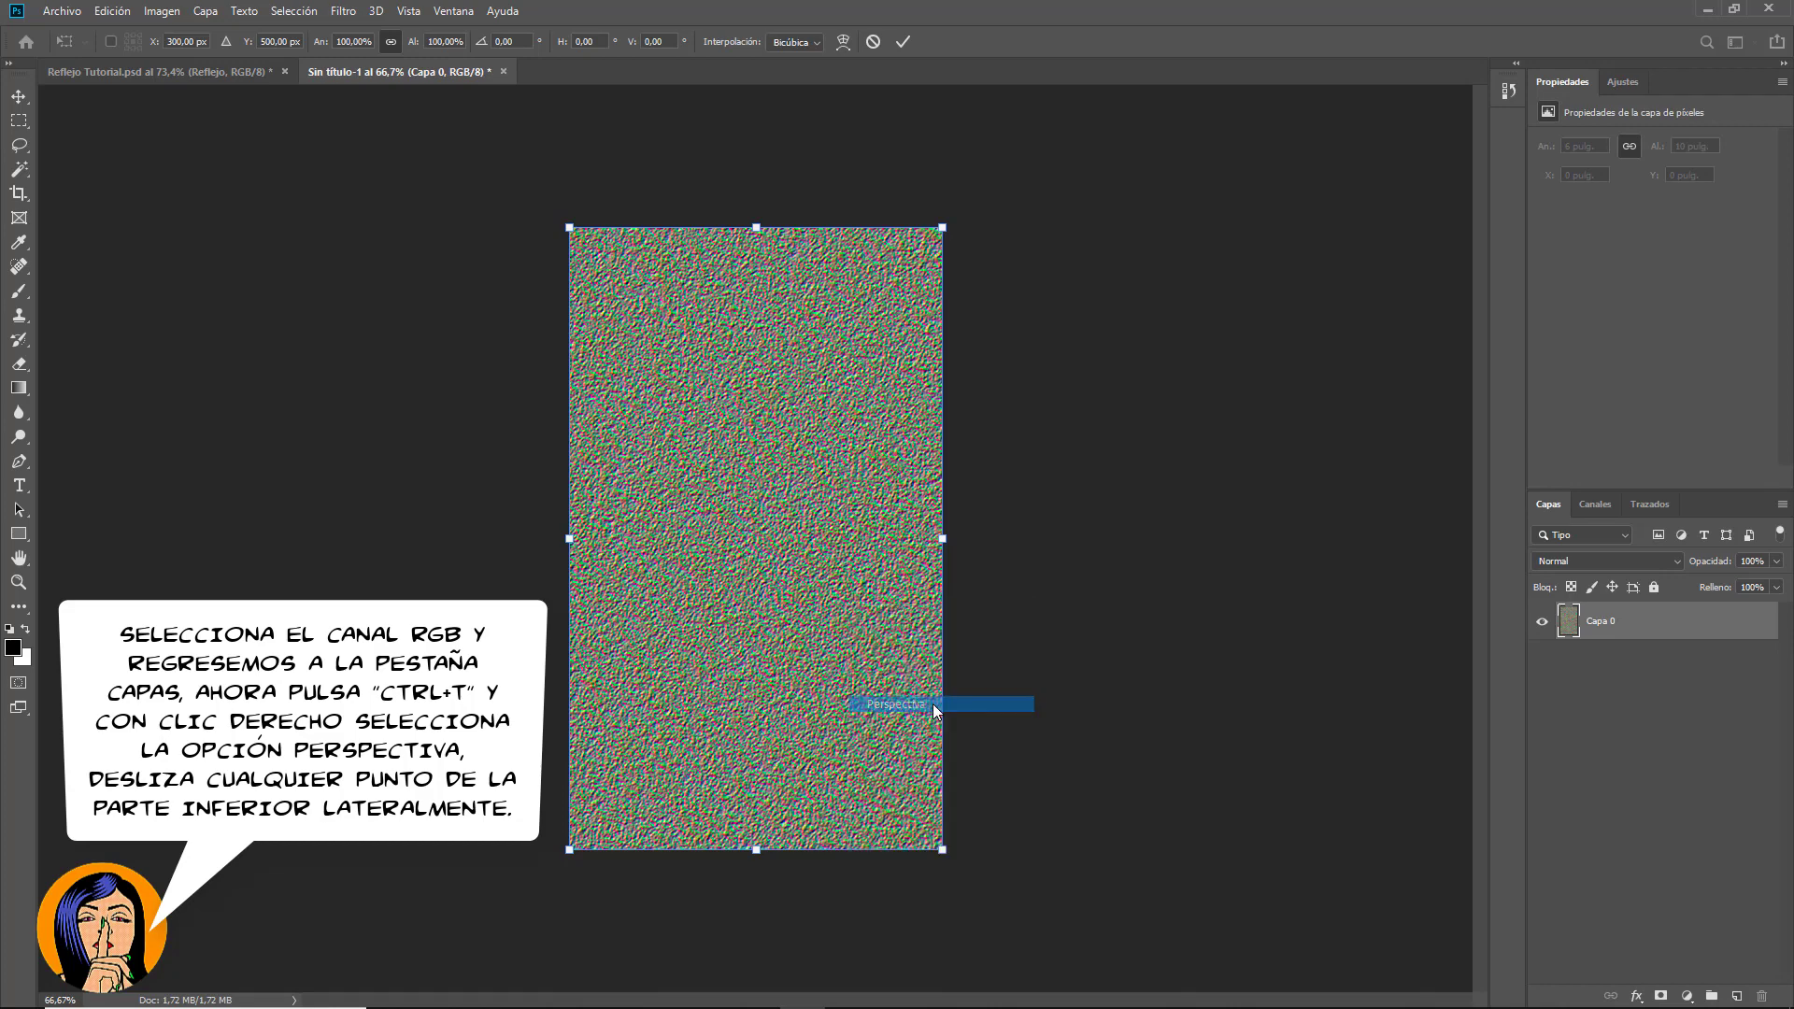
Step: Stretch the bottom corners far outward into receding water ripples, commit, and fit to window
{"action": "scroll", "coordinate": [762, 701], "scroll_direction": "down", "scroll_amount": 2}
{"action": "scroll", "coordinate": [762, 701], "scroll_direction": "down", "scroll_amount": 2}
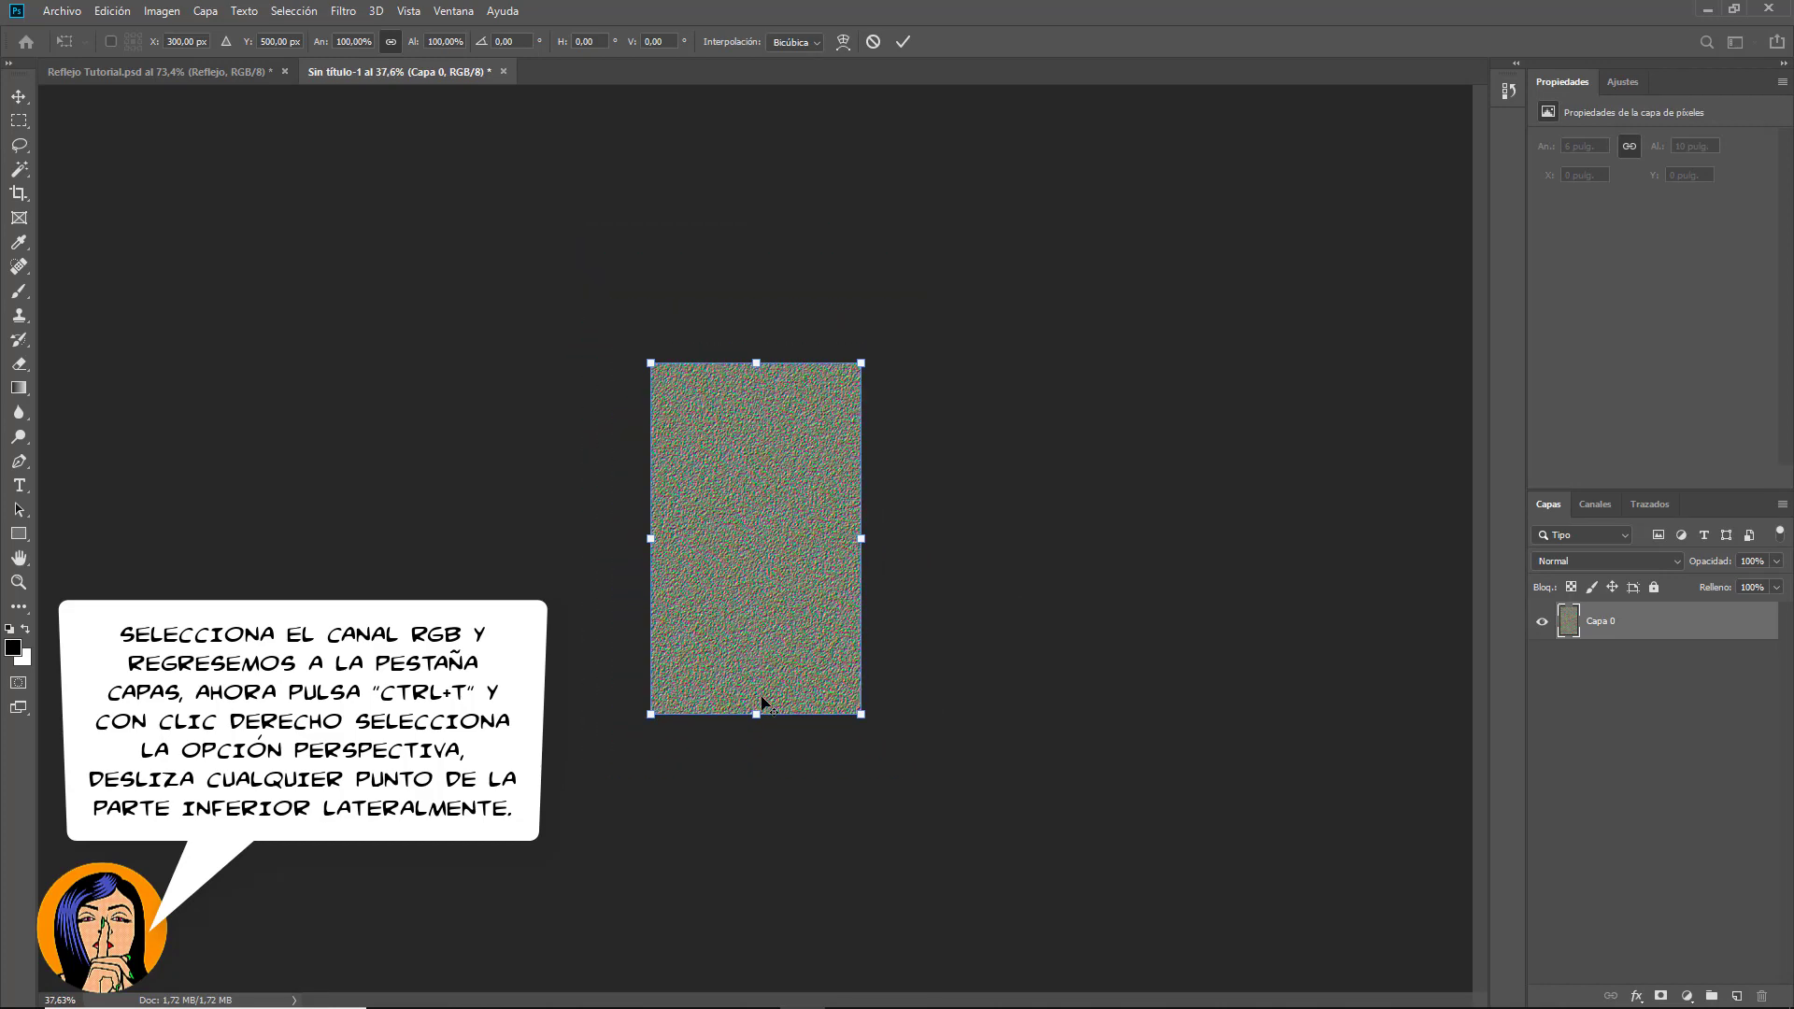
{"action": "scroll", "coordinate": [762, 700], "scroll_direction": "down", "scroll_amount": 2}
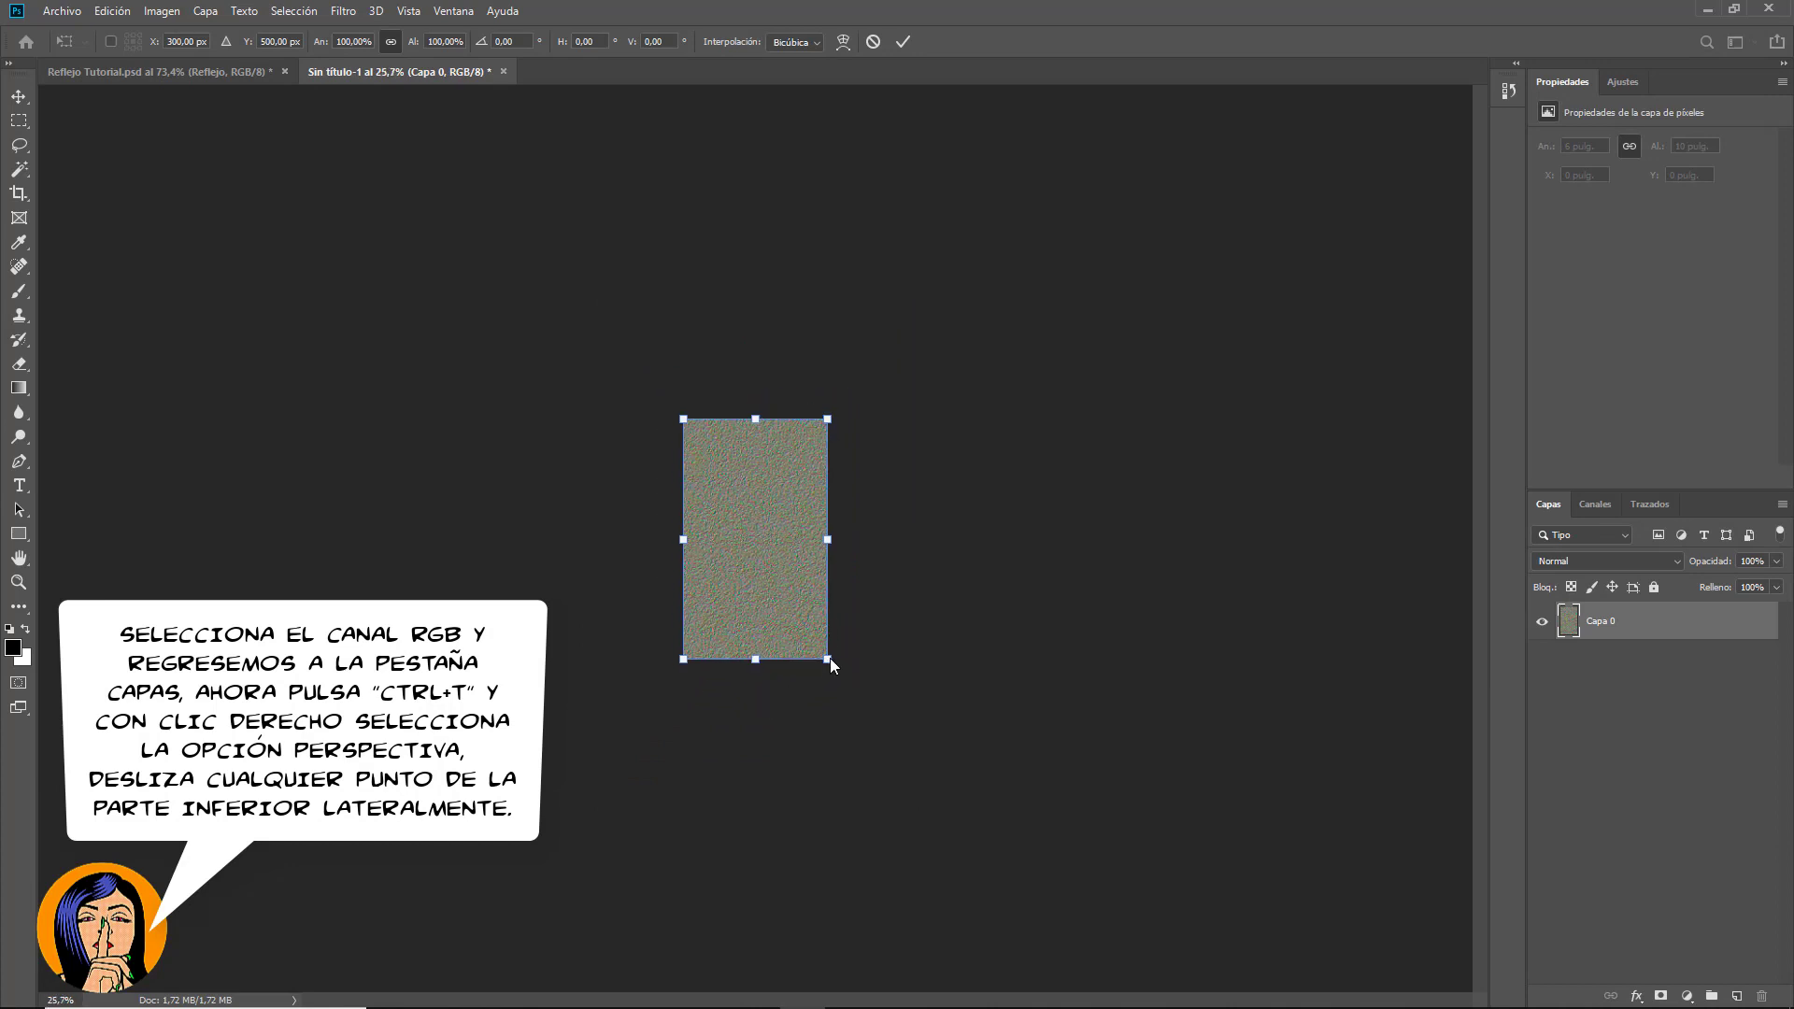
{"action": "left_click_drag", "start_coordinate": [828, 659], "coordinate": [1372, 669]}
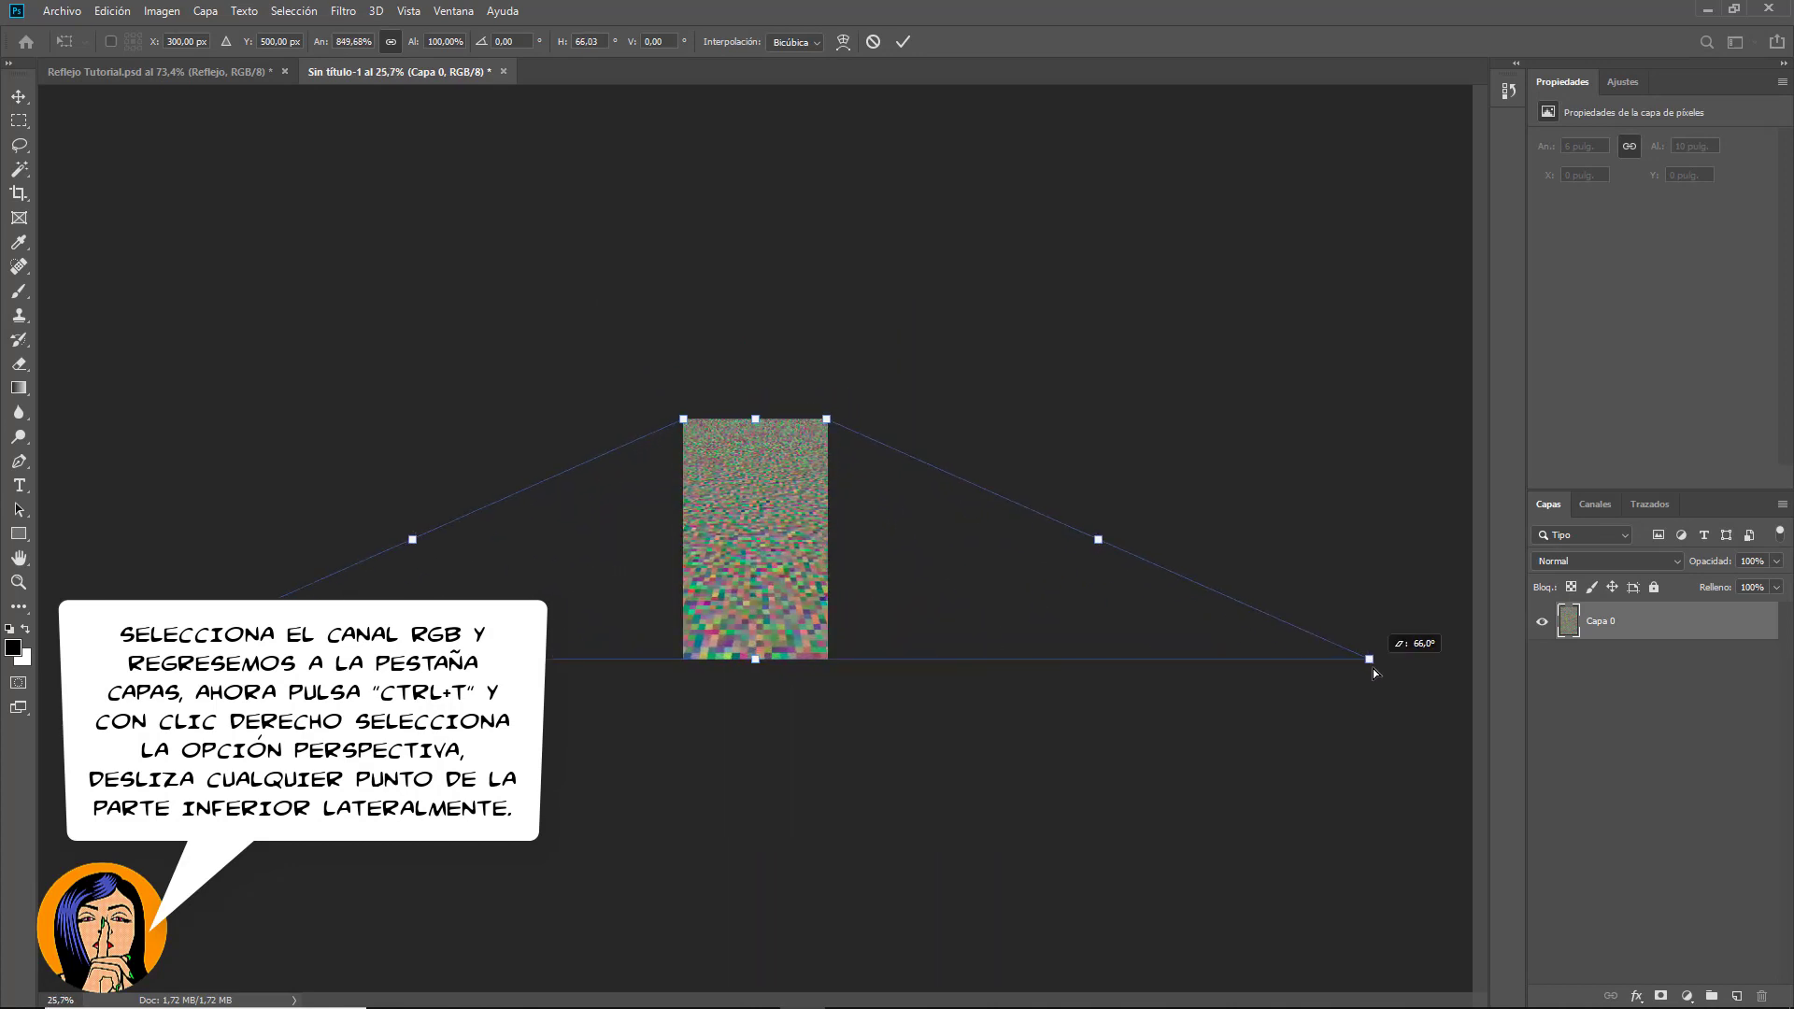
{"action": "scroll", "coordinate": [1122, 752], "scroll_direction": "down", "scroll_amount": 1}
{"action": "scroll", "coordinate": [1121, 752], "scroll_direction": "down", "scroll_amount": 1}
{"action": "scroll", "coordinate": [1121, 753], "scroll_direction": "down", "scroll_amount": 1}
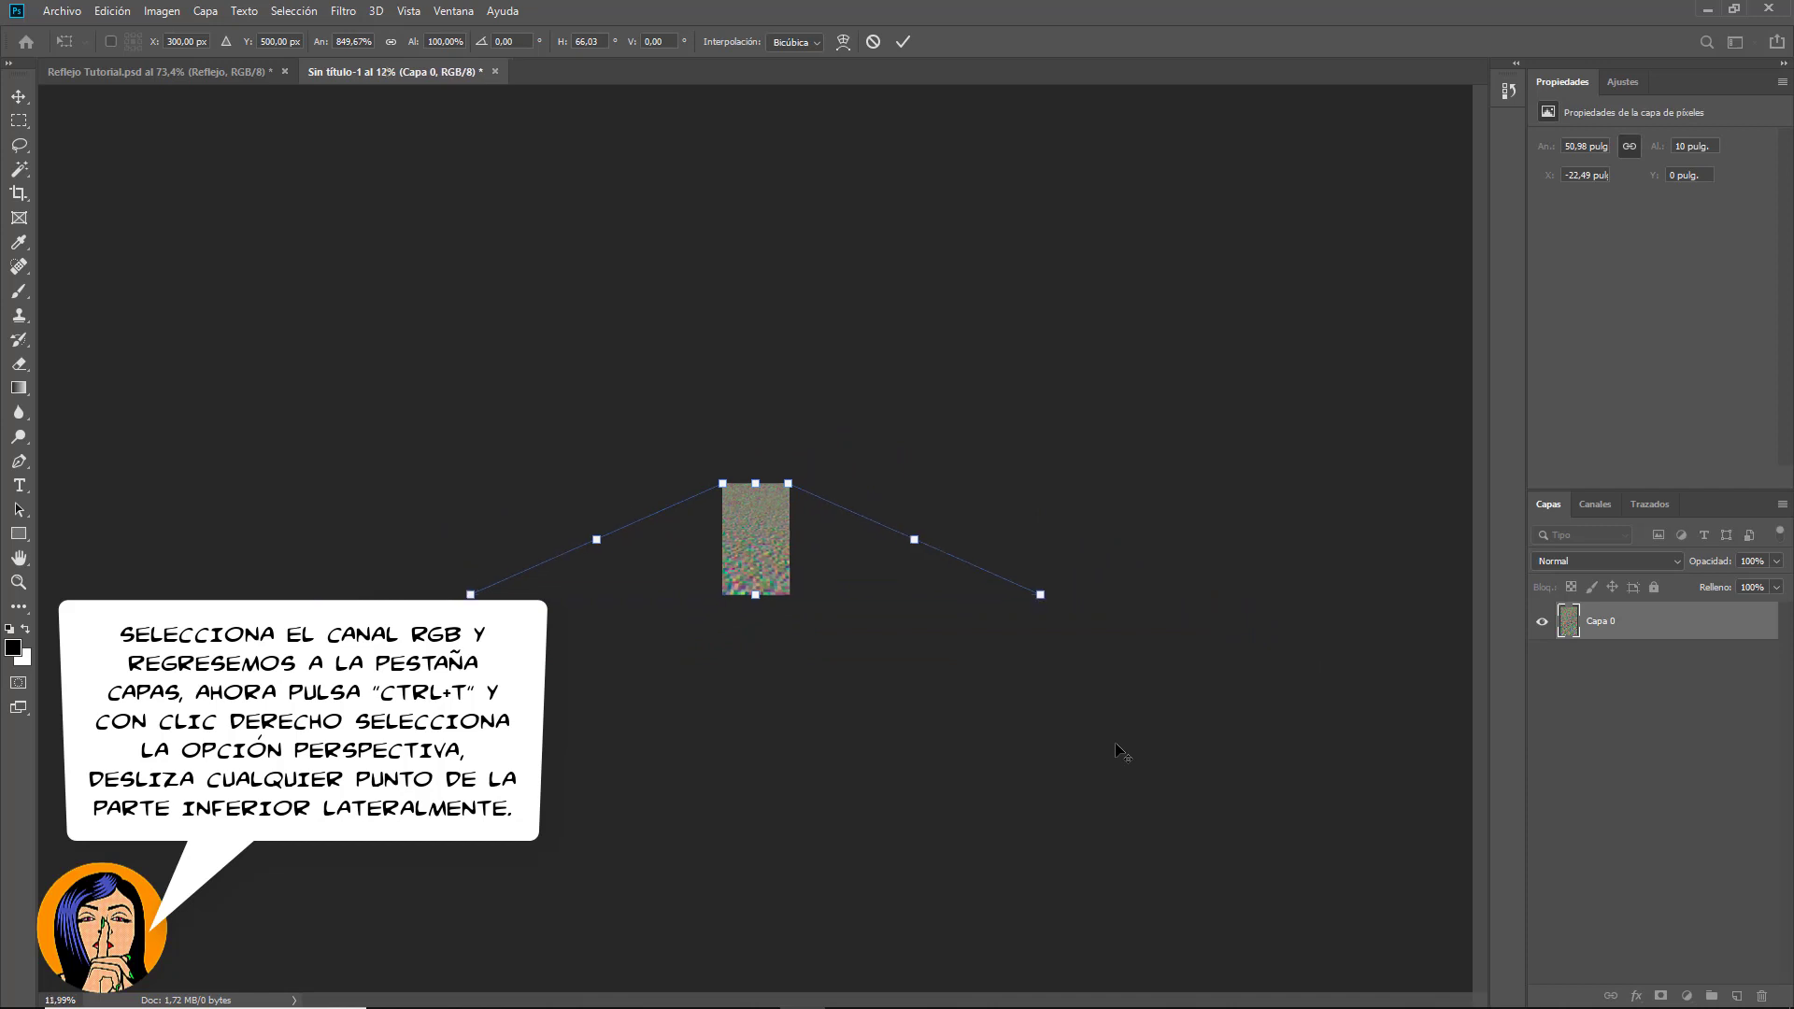
{"action": "scroll", "coordinate": [1122, 753], "scroll_direction": "down", "scroll_amount": 1}
{"action": "left_click_drag", "start_coordinate": [1018, 595], "coordinate": [1393, 570]}
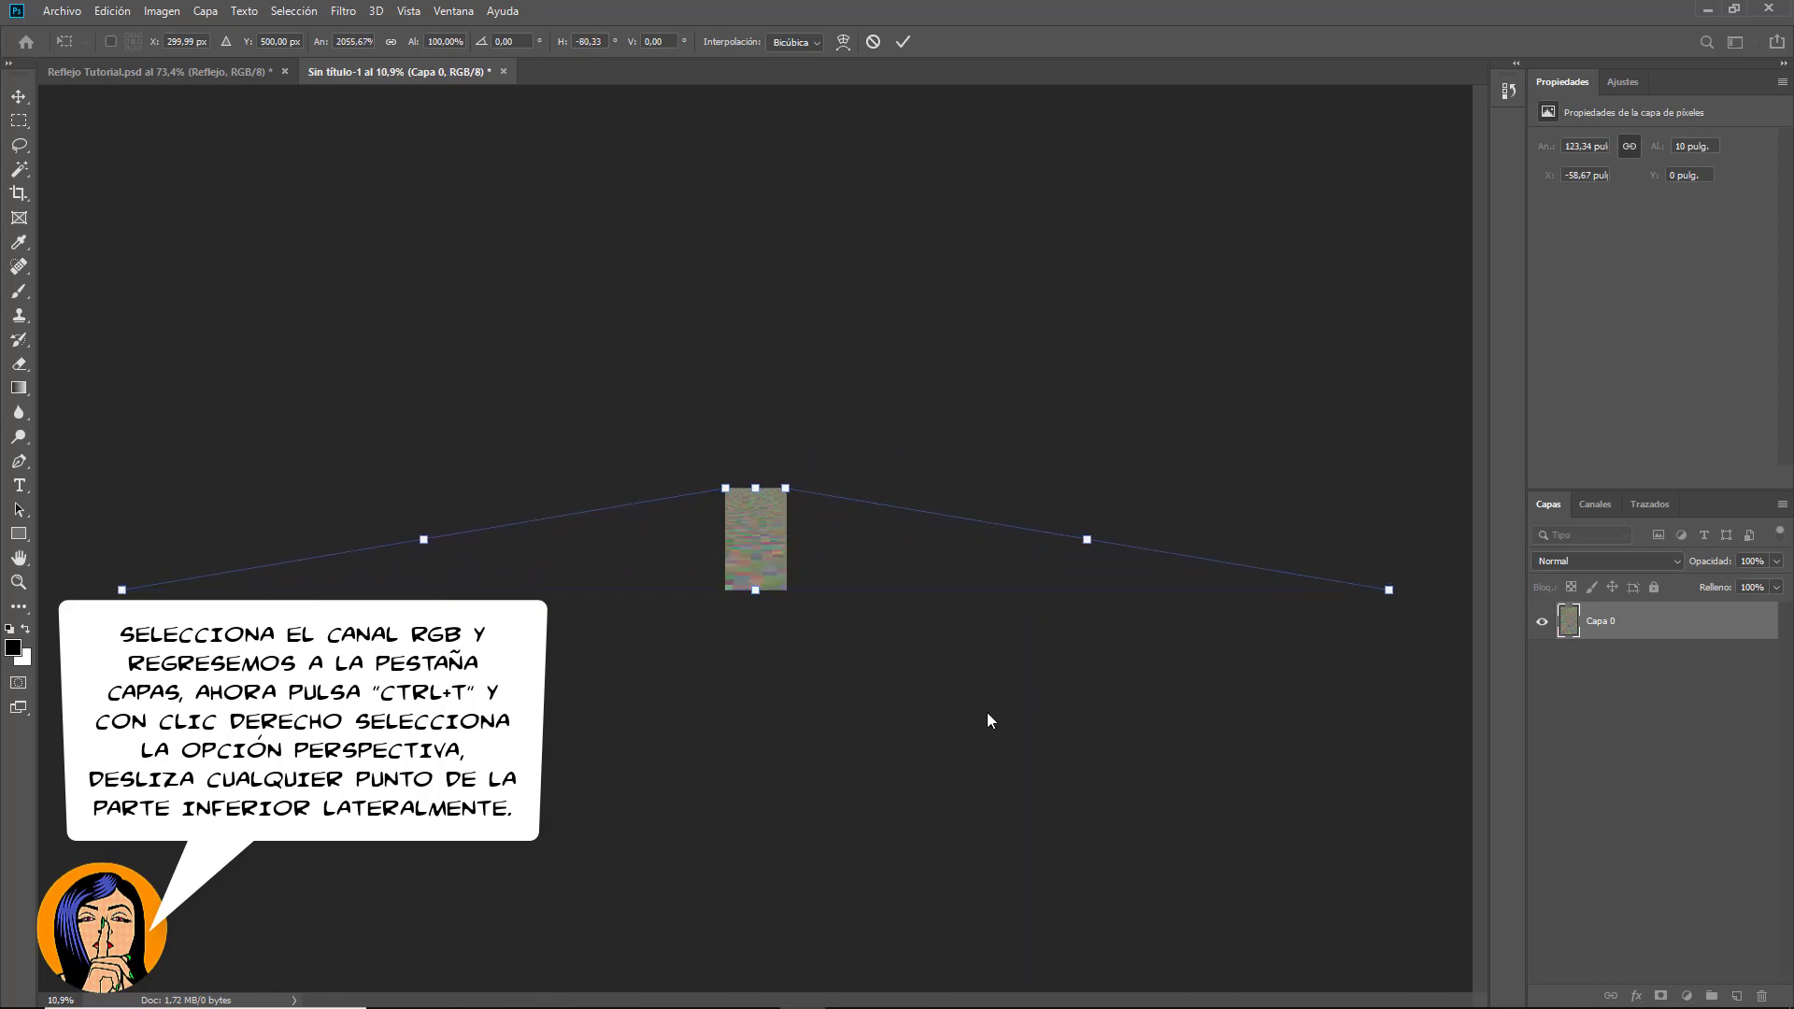
{"action": "scroll", "coordinate": [987, 712], "scroll_direction": "down", "scroll_amount": 1}
{"action": "scroll", "coordinate": [1142, 670], "scroll_direction": "down", "scroll_amount": 2}
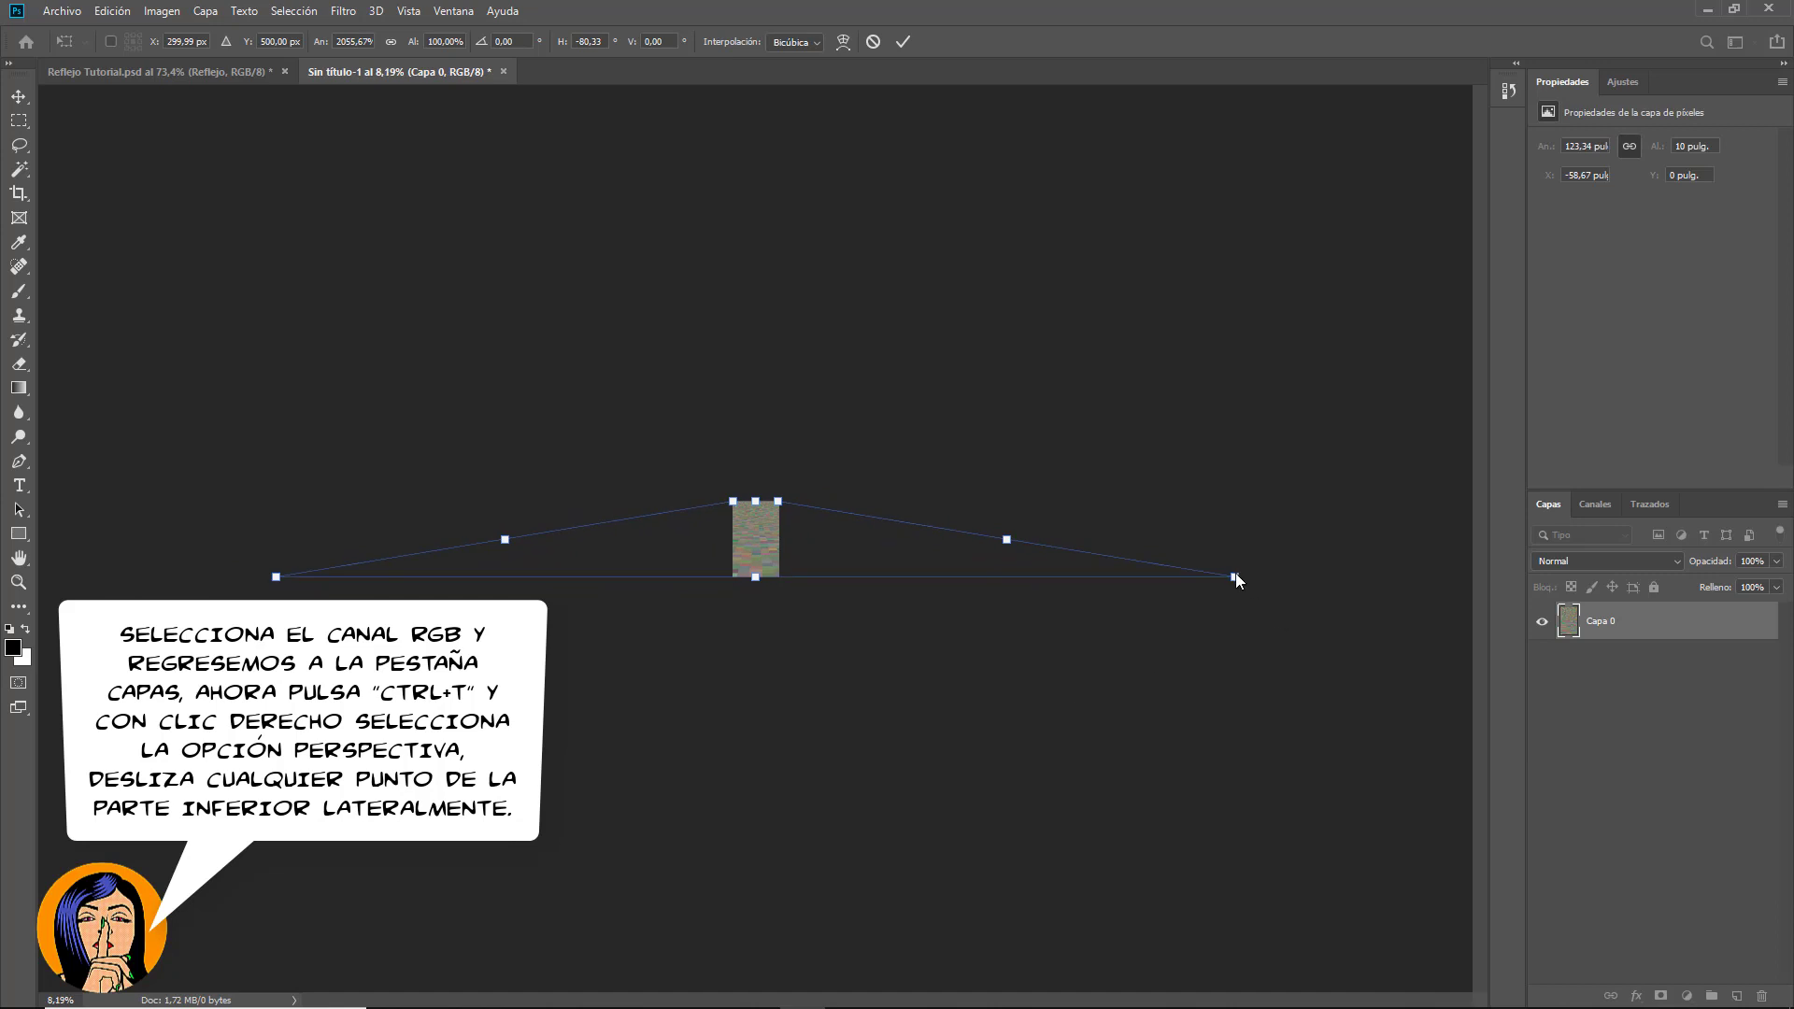
{"action": "left_click_drag", "start_coordinate": [1236, 578], "coordinate": [1428, 557]}
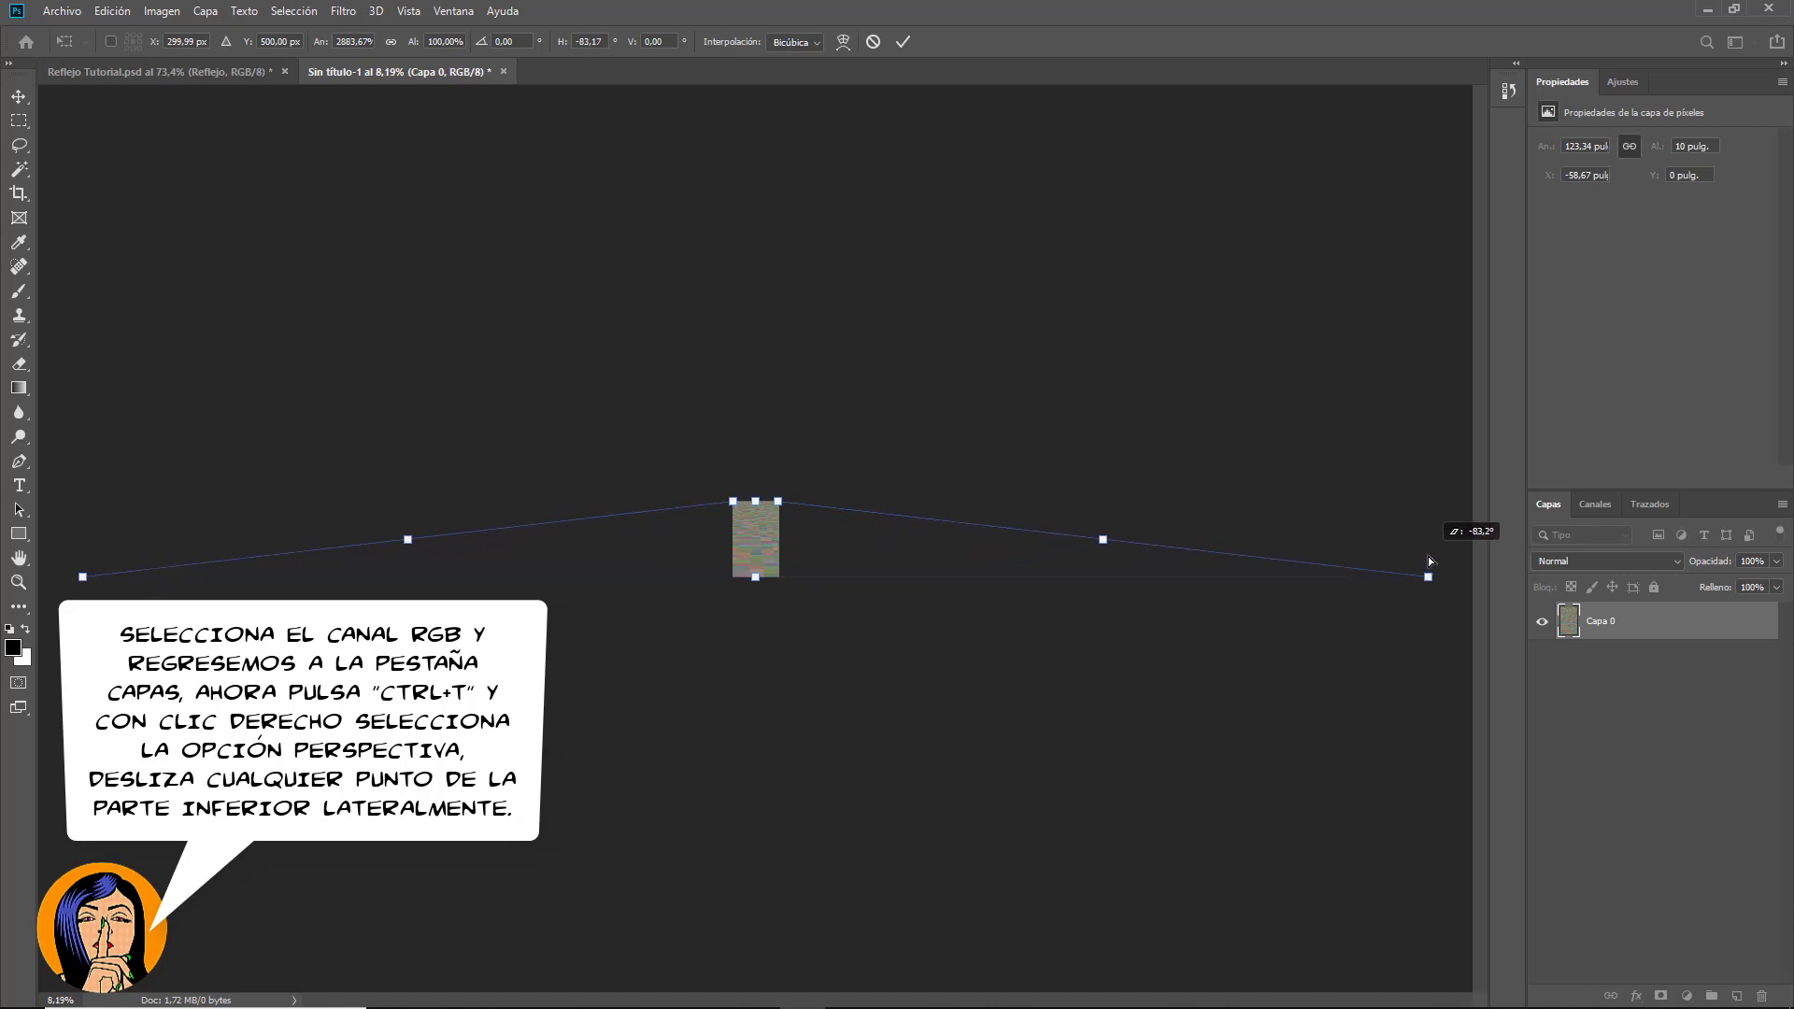
{"action": "scroll", "coordinate": [771, 675], "scroll_direction": "up", "scroll_amount": 3}
{"action": "scroll", "coordinate": [770, 671], "scroll_direction": "up", "scroll_amount": 2}
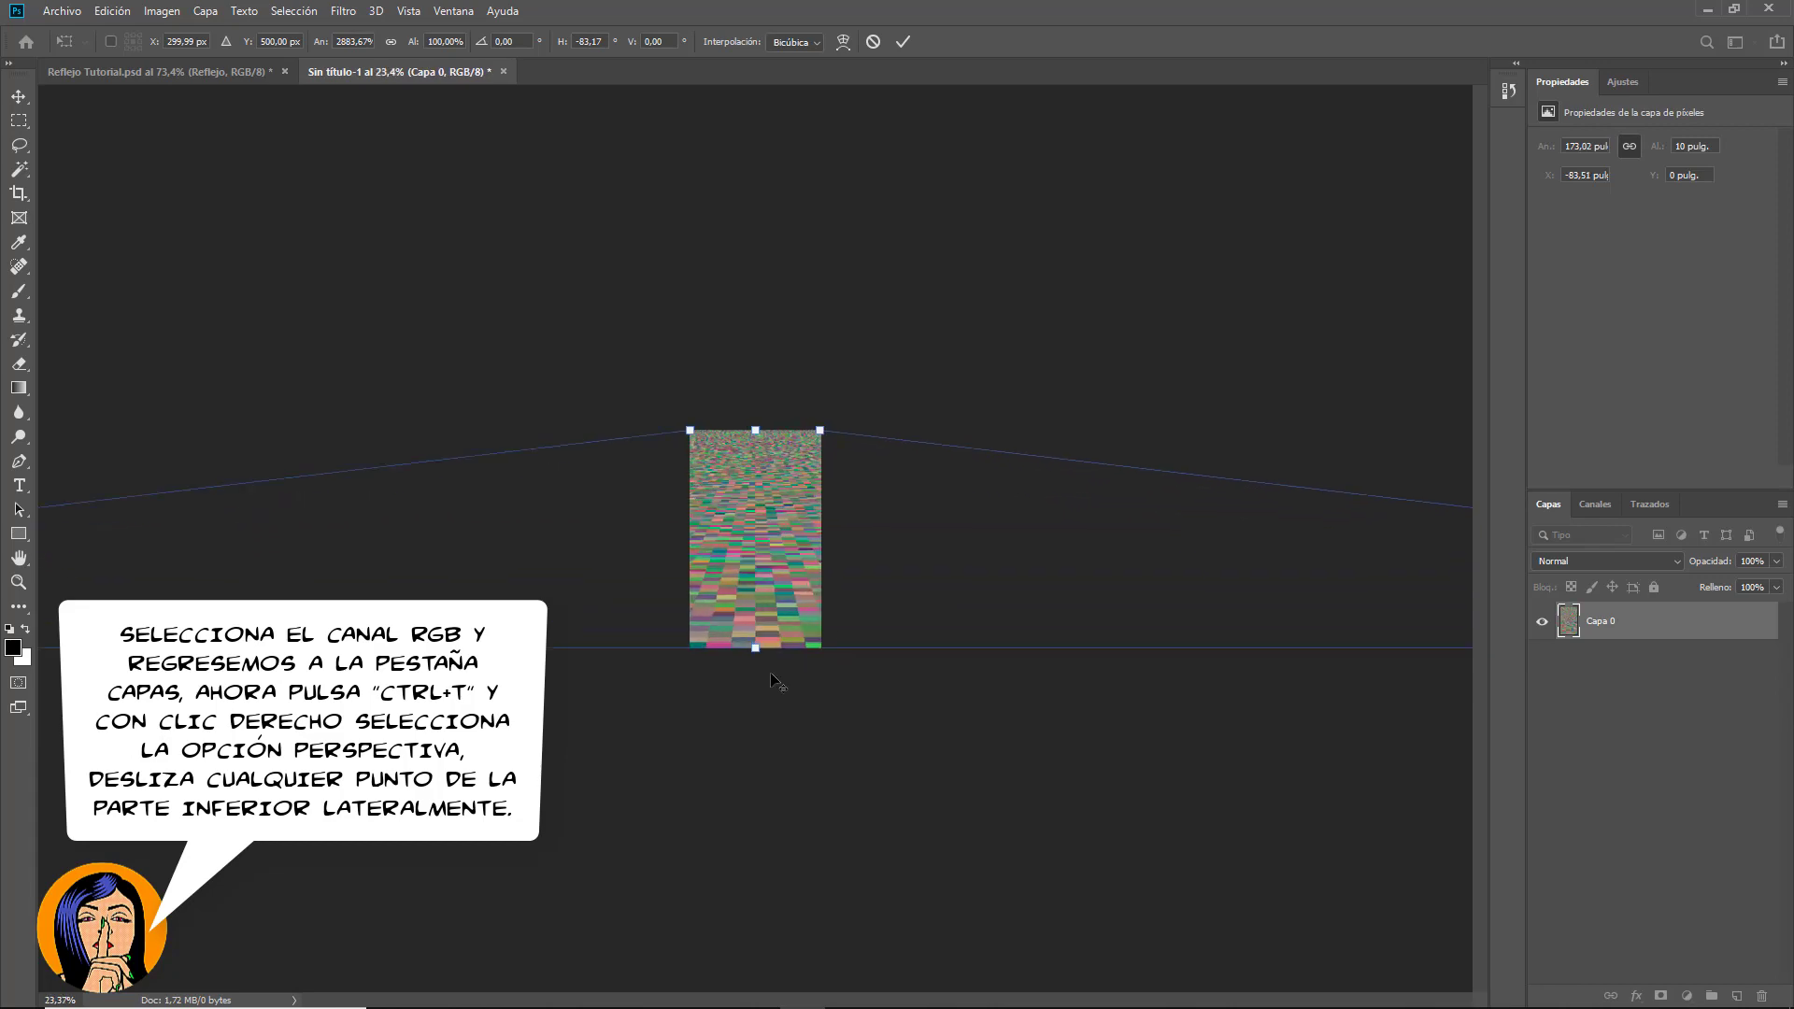
{"action": "scroll", "coordinate": [771, 673], "scroll_direction": "up", "scroll_amount": 2}
{"action": "scroll", "coordinate": [771, 673], "scroll_direction": "up", "scroll_amount": 1}
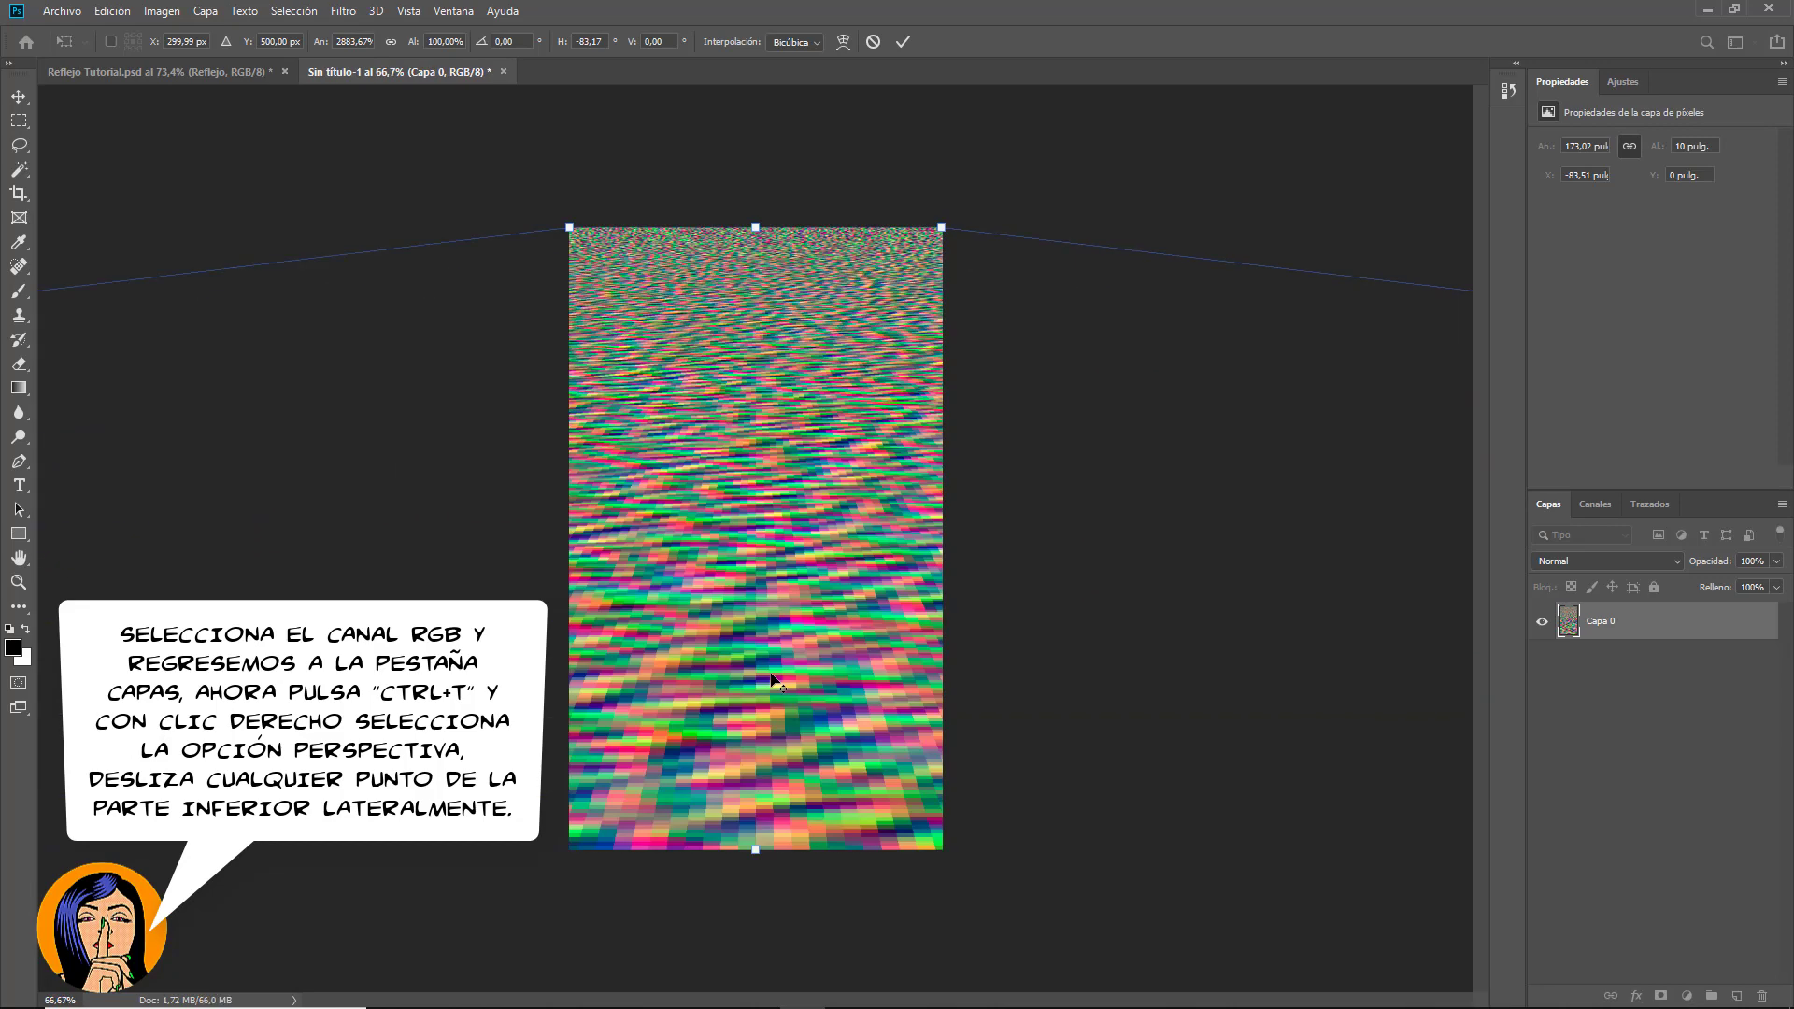
{"action": "scroll", "coordinate": [771, 673], "scroll_direction": "down", "scroll_amount": 2}
{"action": "scroll", "coordinate": [771, 673], "scroll_direction": "down", "scroll_amount": 2}
{"action": "scroll", "coordinate": [771, 673], "scroll_direction": "down", "scroll_amount": 1}
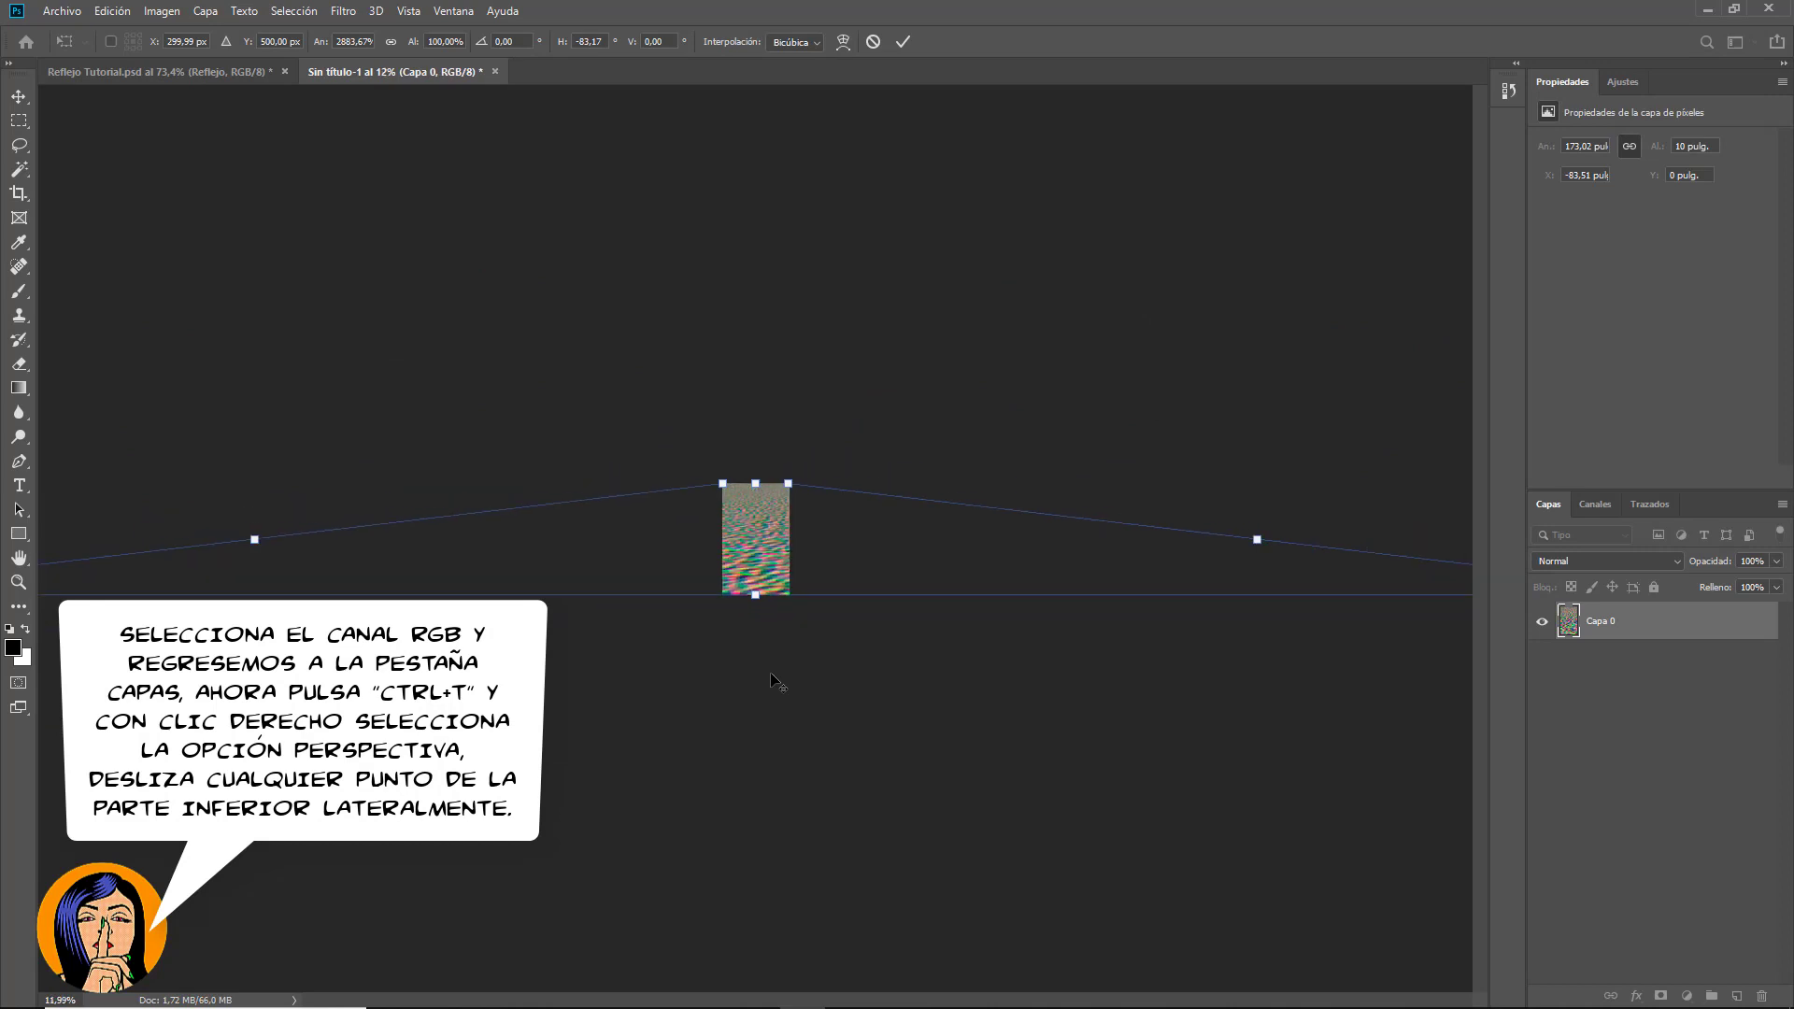
{"action": "scroll", "coordinate": [771, 673], "scroll_direction": "down", "scroll_amount": 2}
{"action": "scroll", "coordinate": [772, 674], "scroll_direction": "down", "scroll_amount": 1}
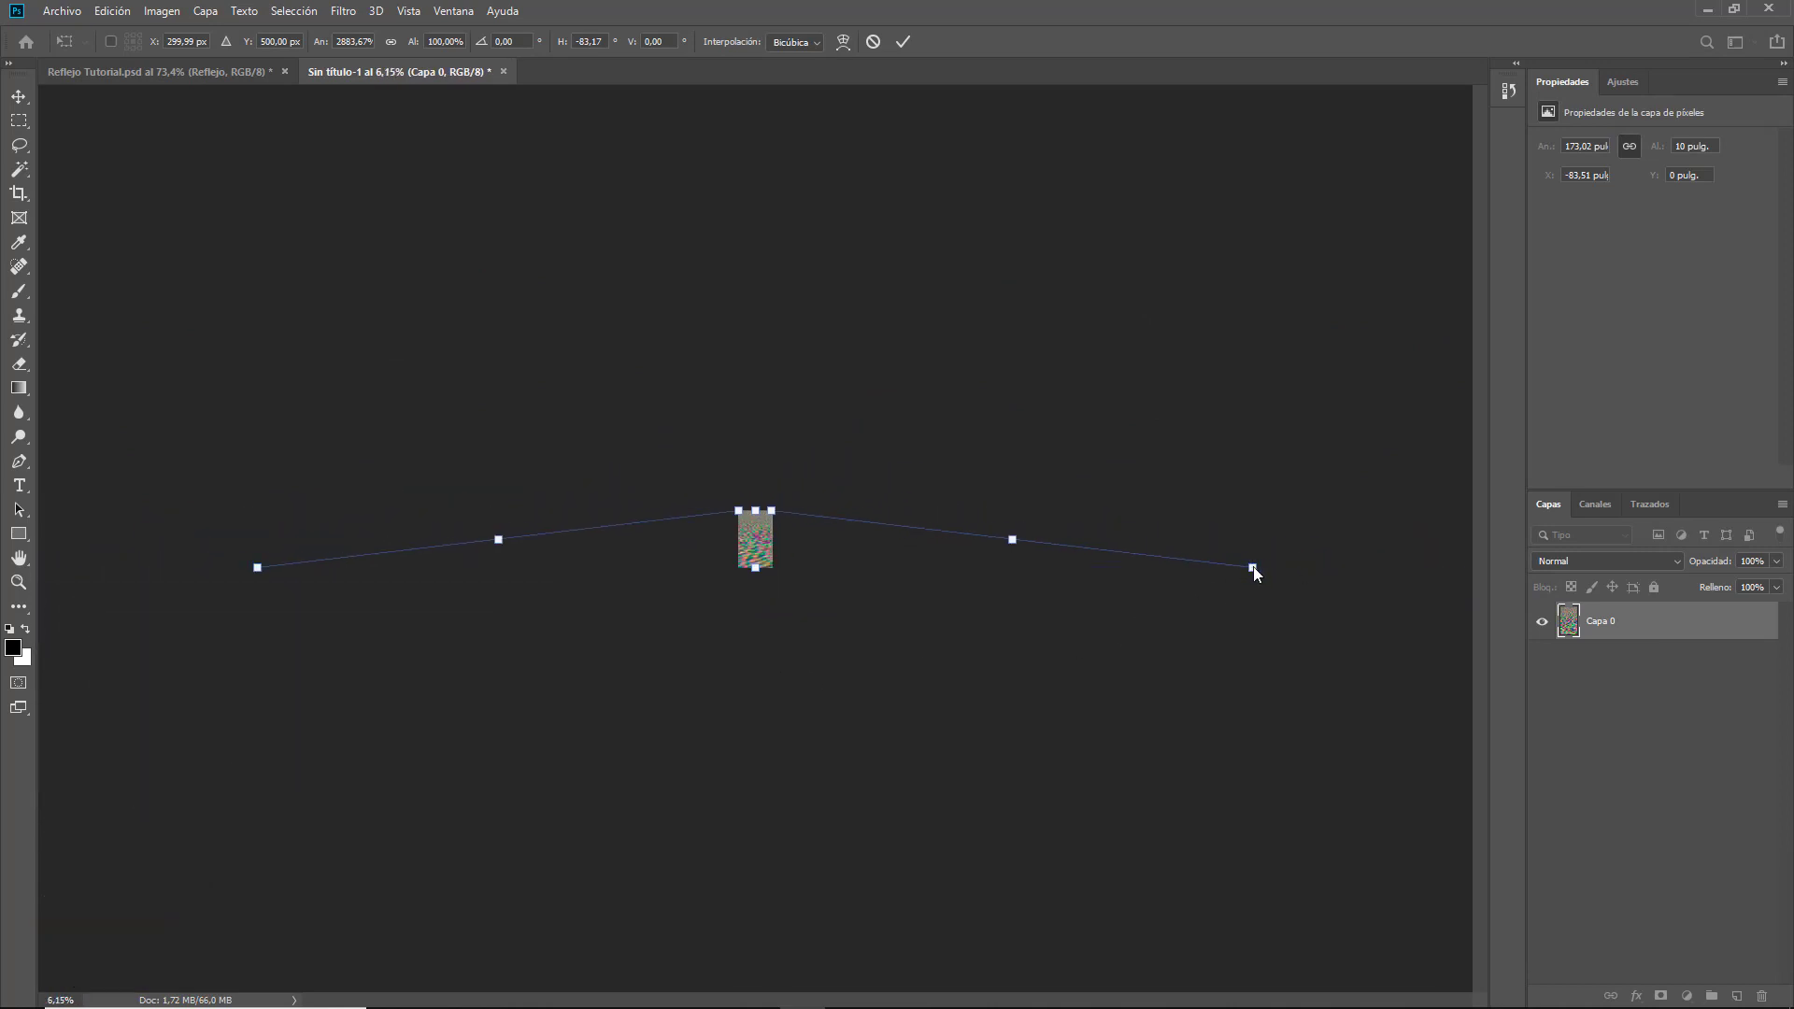
{"action": "left_click_drag", "start_coordinate": [1253, 567], "coordinate": [1360, 567]}
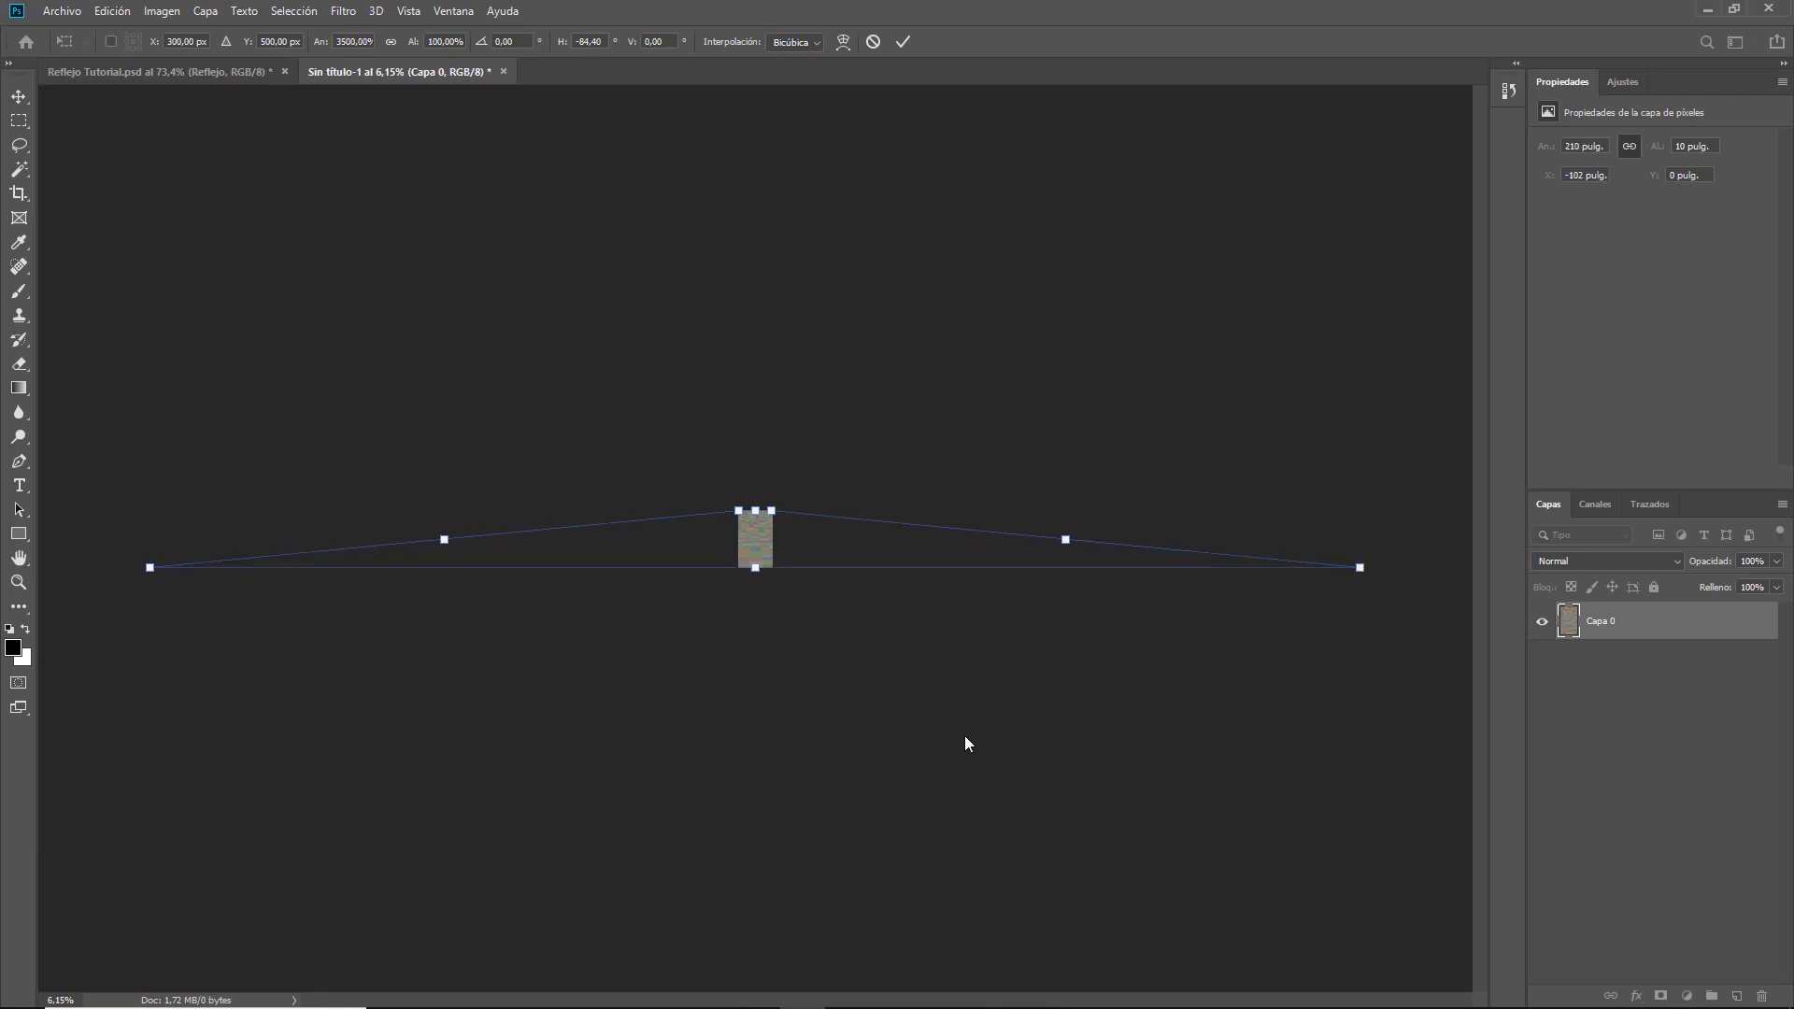
{"action": "key", "text": "Return"}
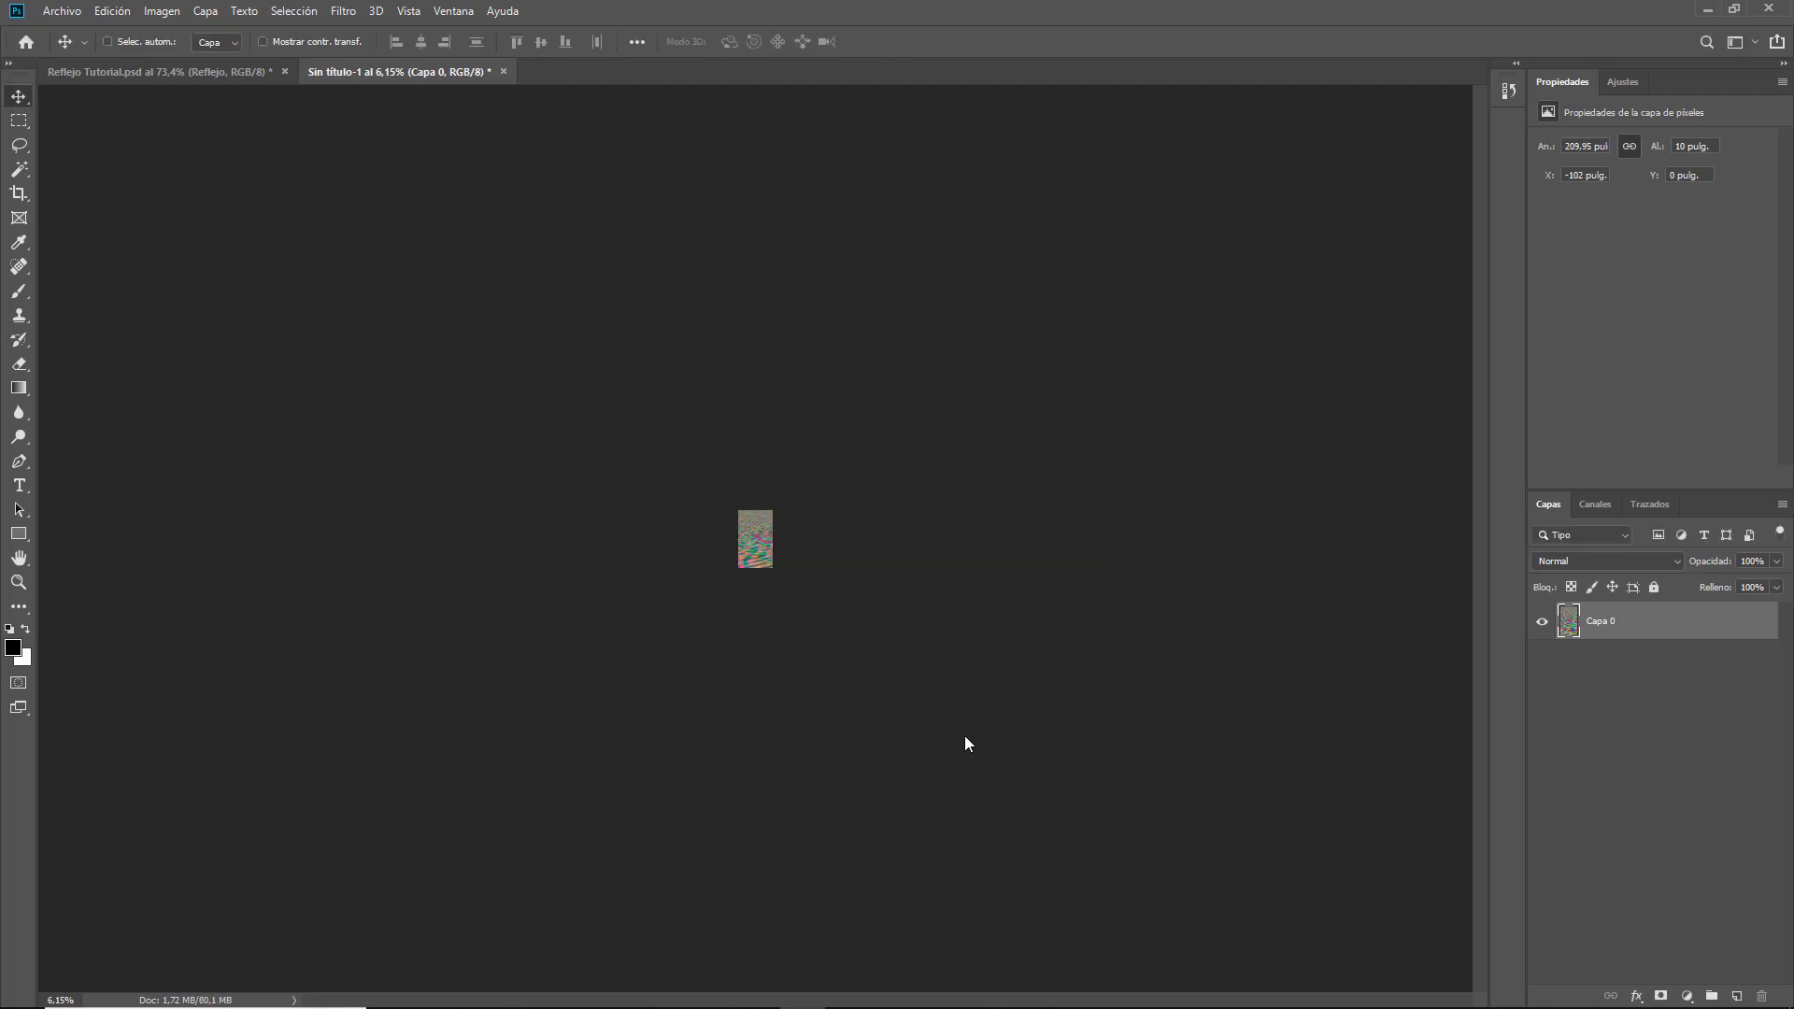
{"action": "key", "text": "ctrl+0"}
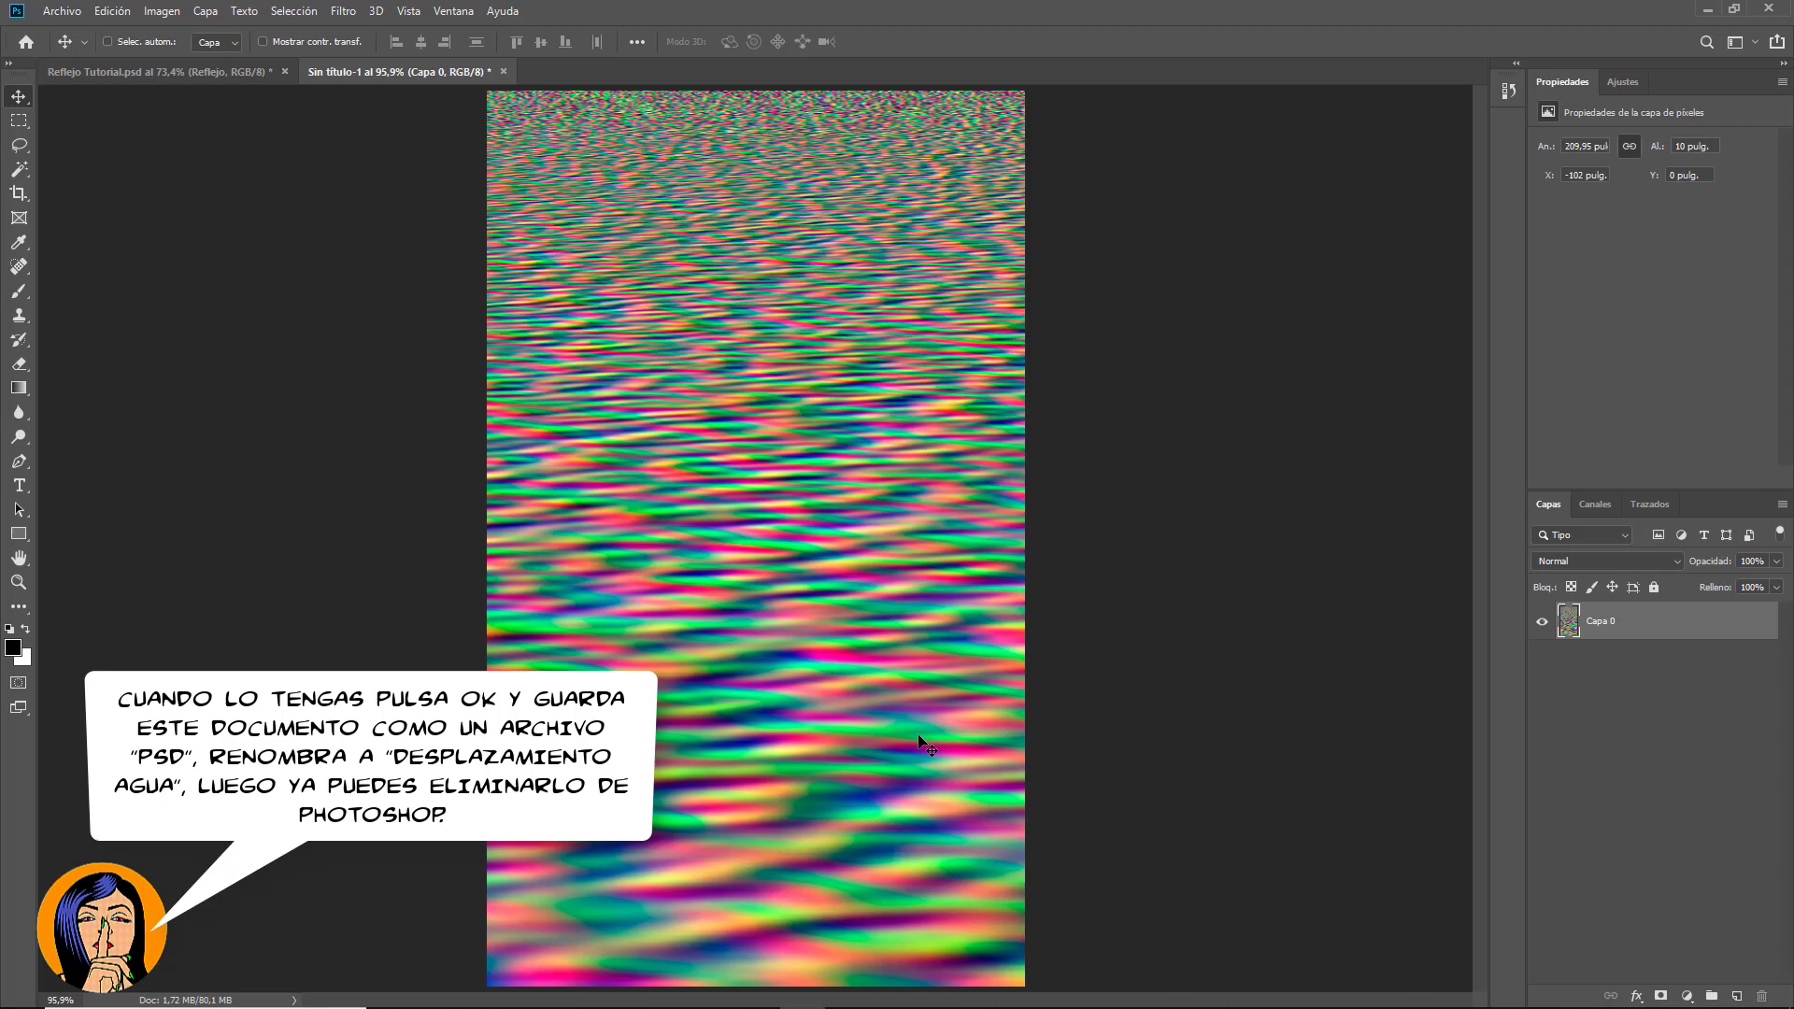
Step: Save the ripple texture as Desplazamiento Agua.psd with compatibility enabled, then close it
{"action": "left_click", "coordinate": [66, 14]}
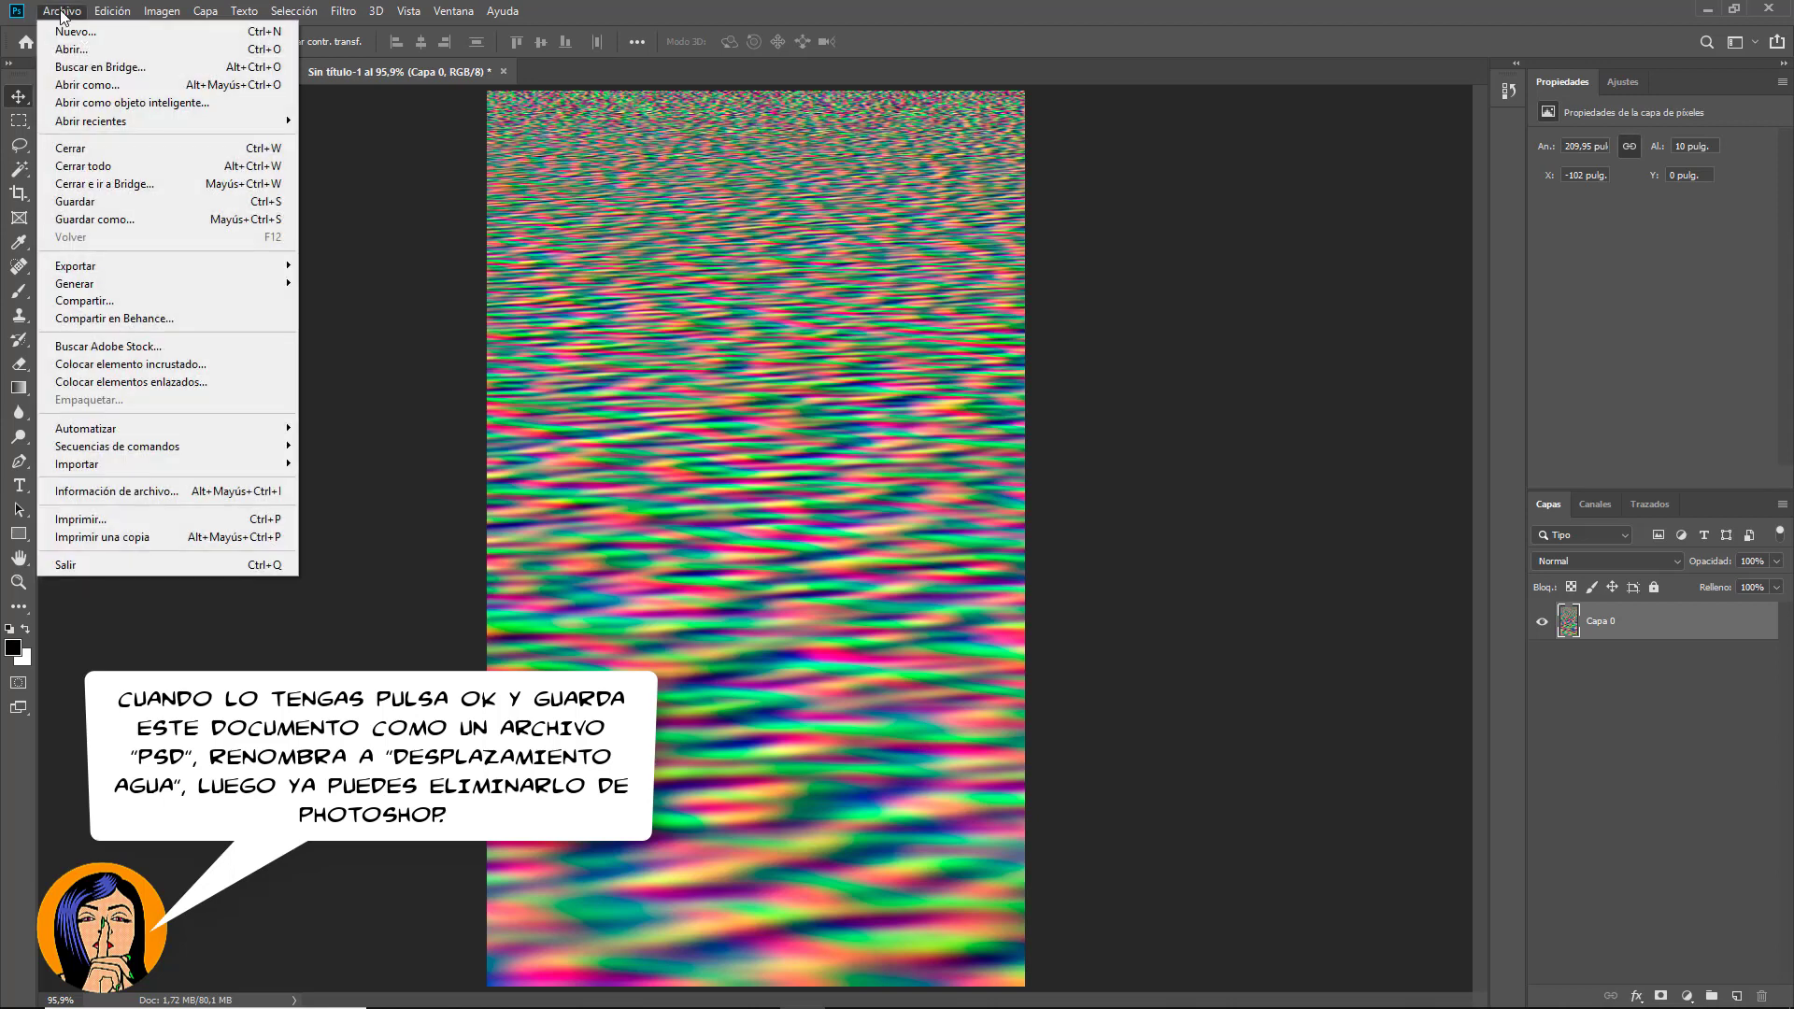
{"action": "left_click", "coordinate": [159, 220]}
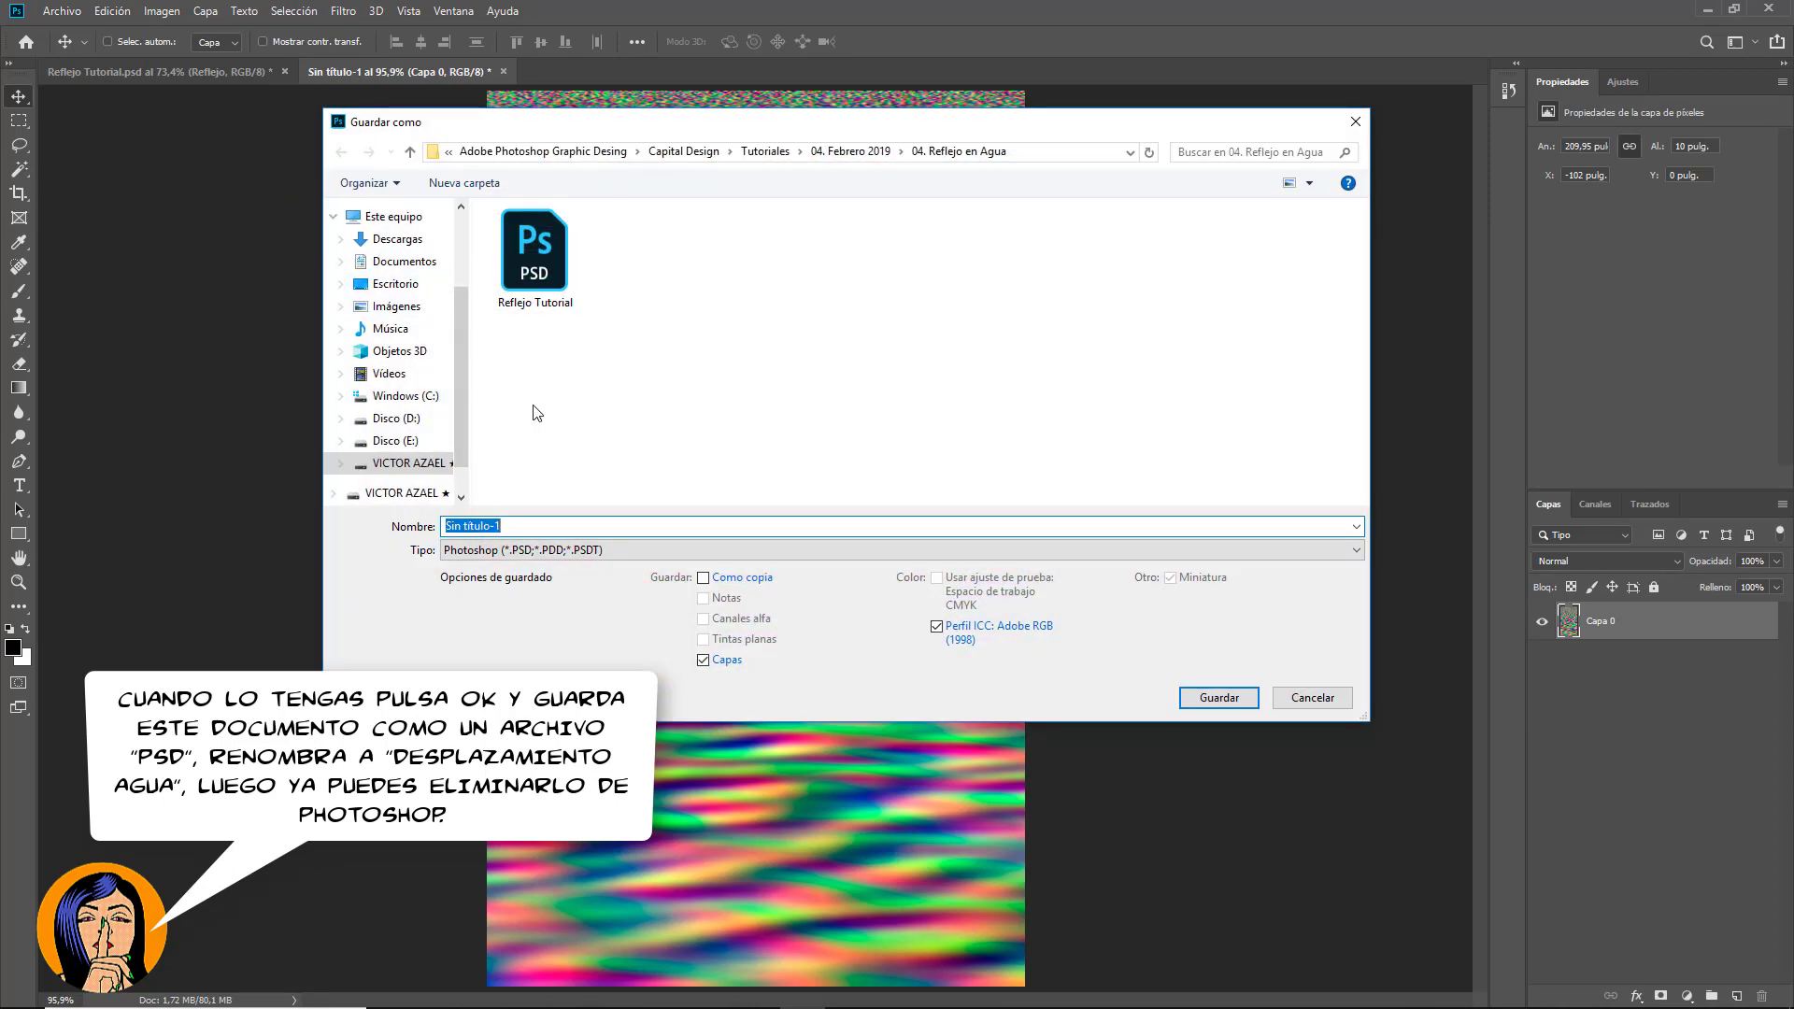
{"action": "type", "text": "Desplazamiento Agua"}
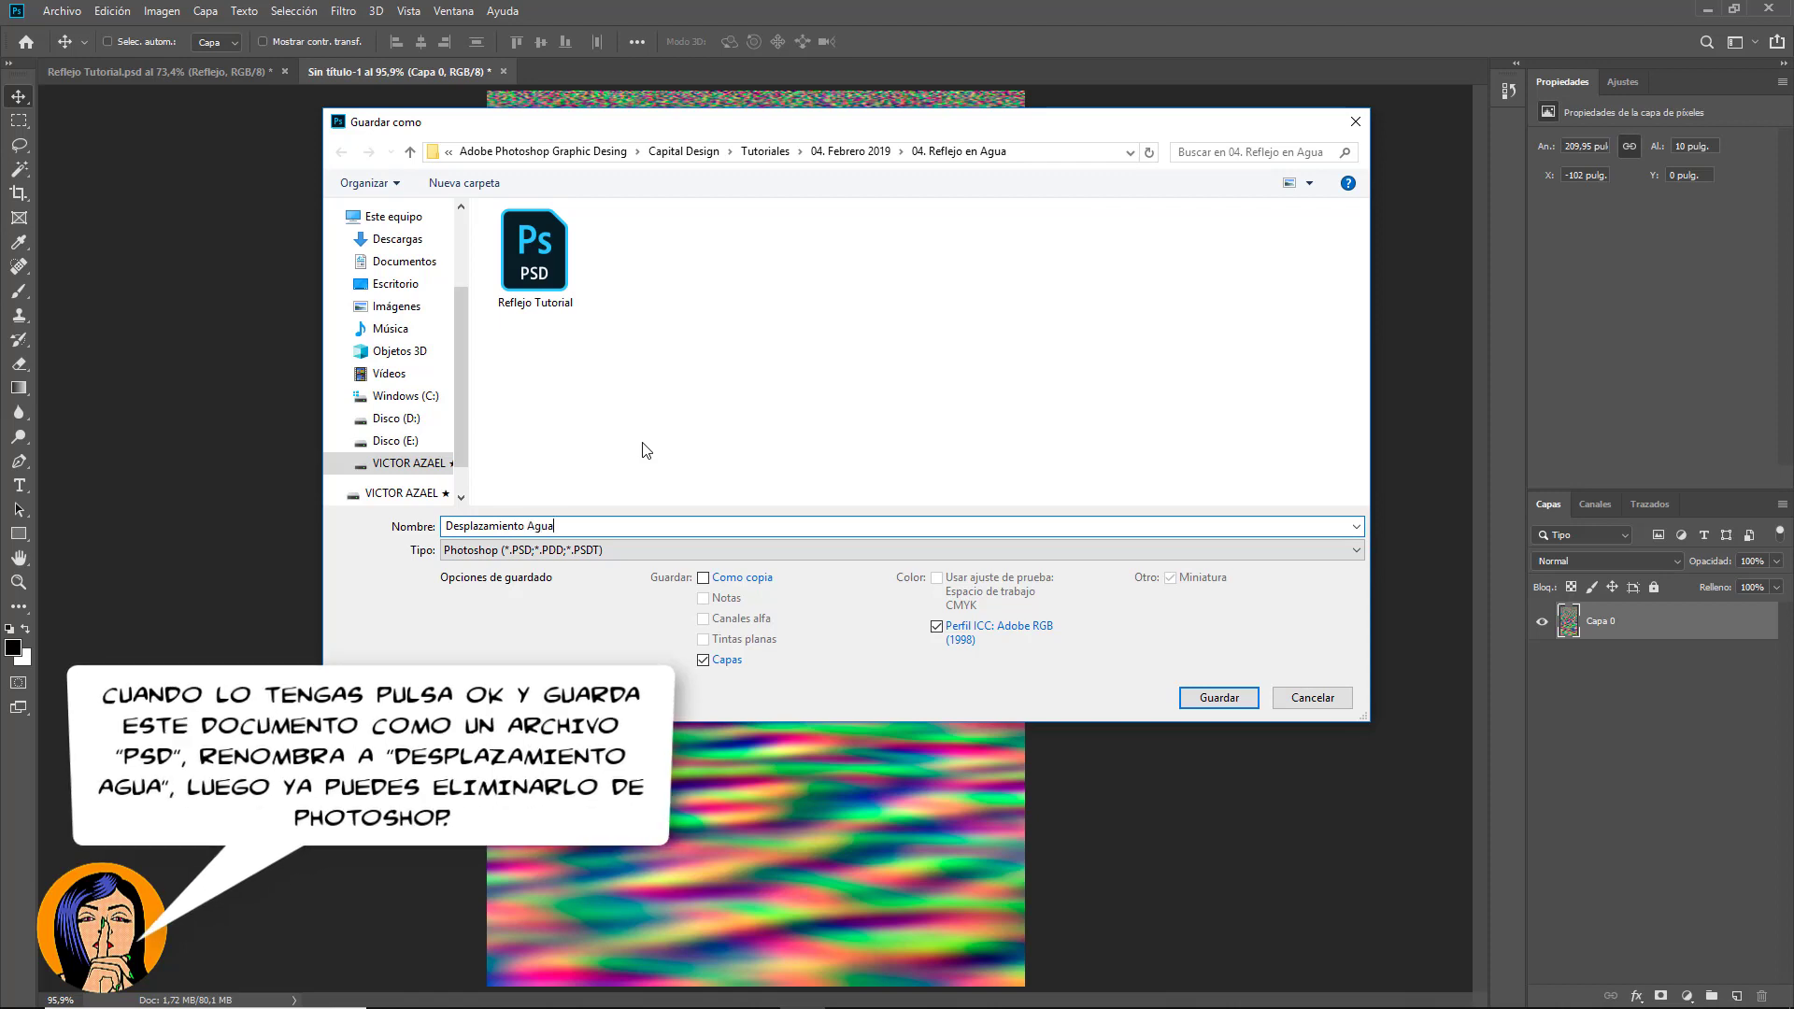
{"action": "left_click", "coordinate": [1209, 701]}
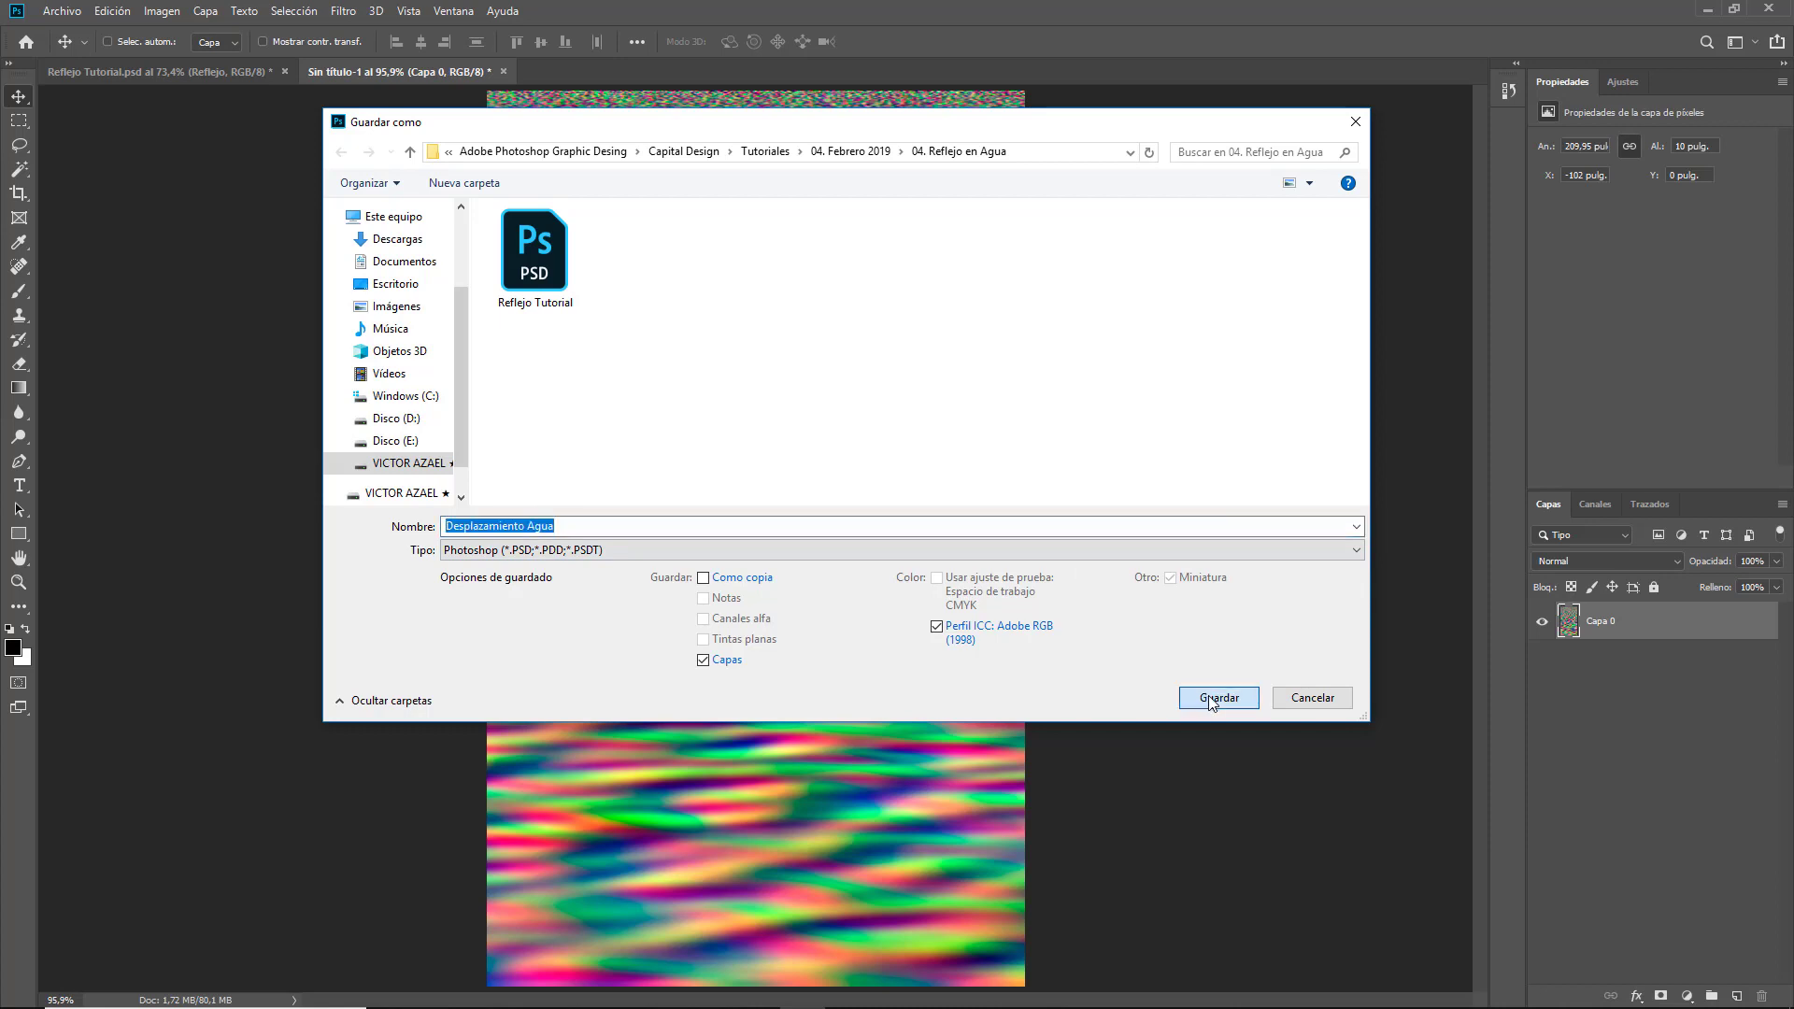
{"action": "left_click", "coordinate": [1211, 700]}
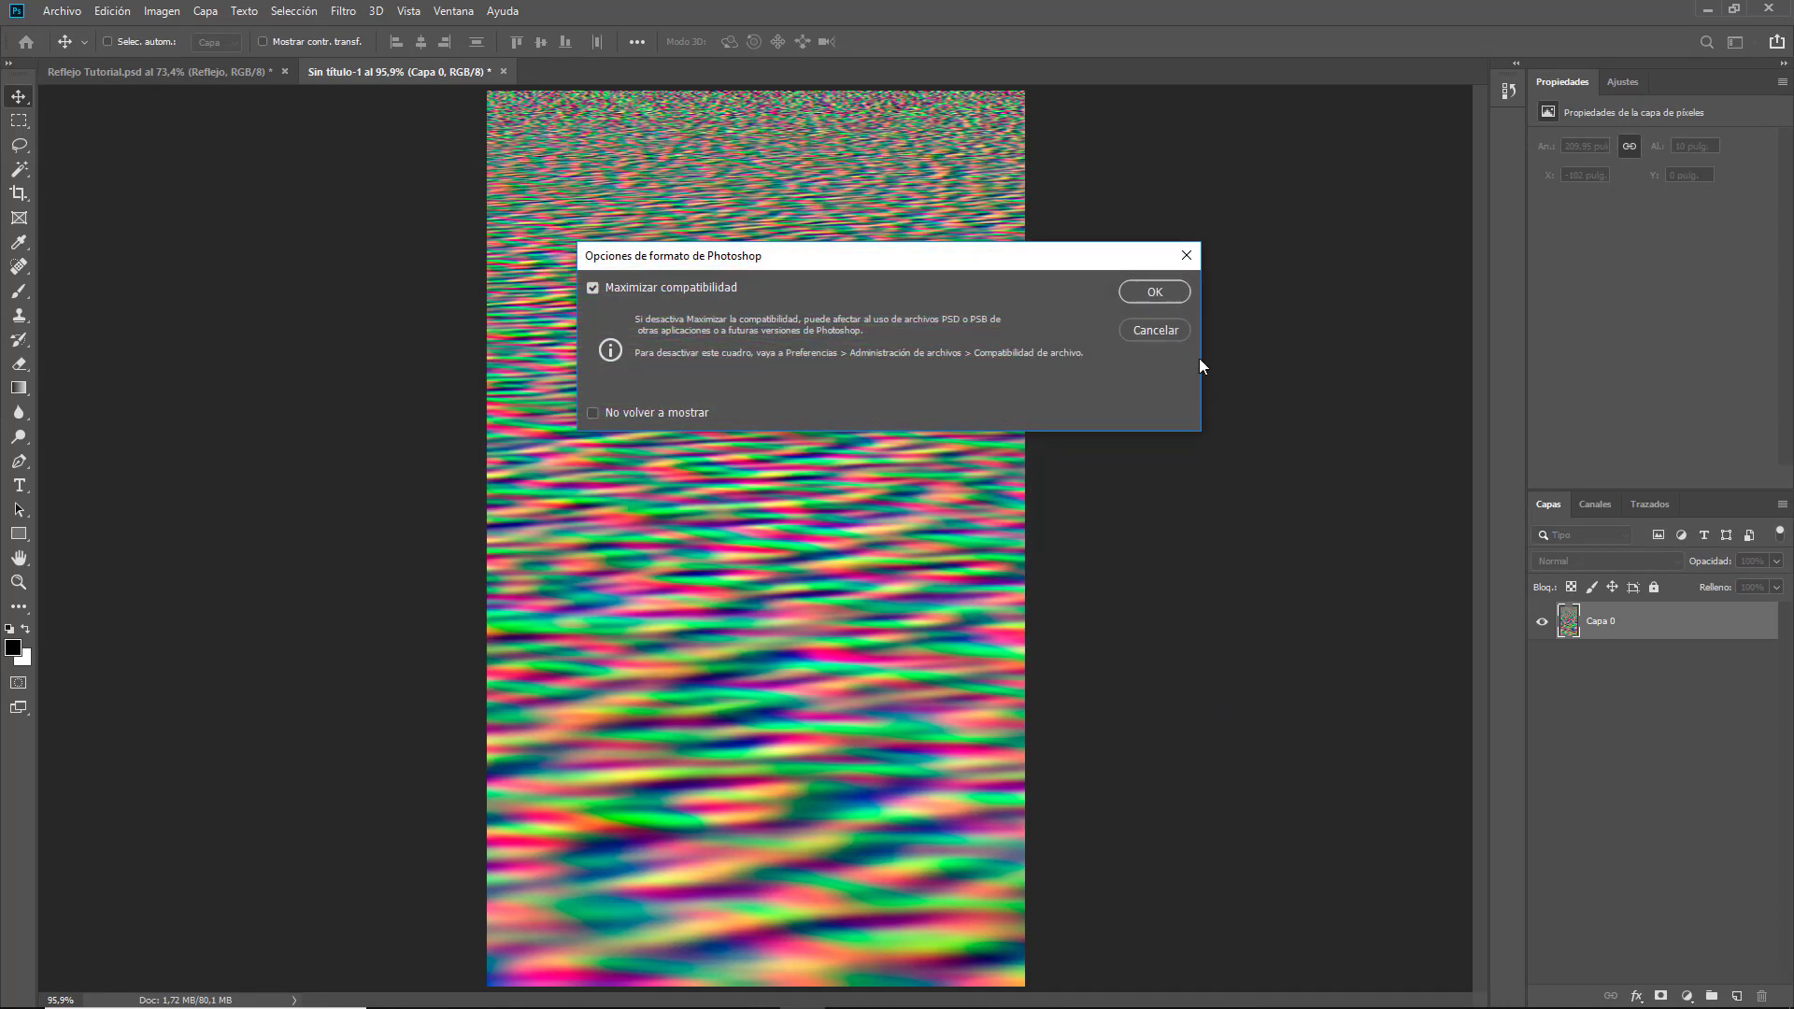
{"action": "left_click", "coordinate": [1159, 291]}
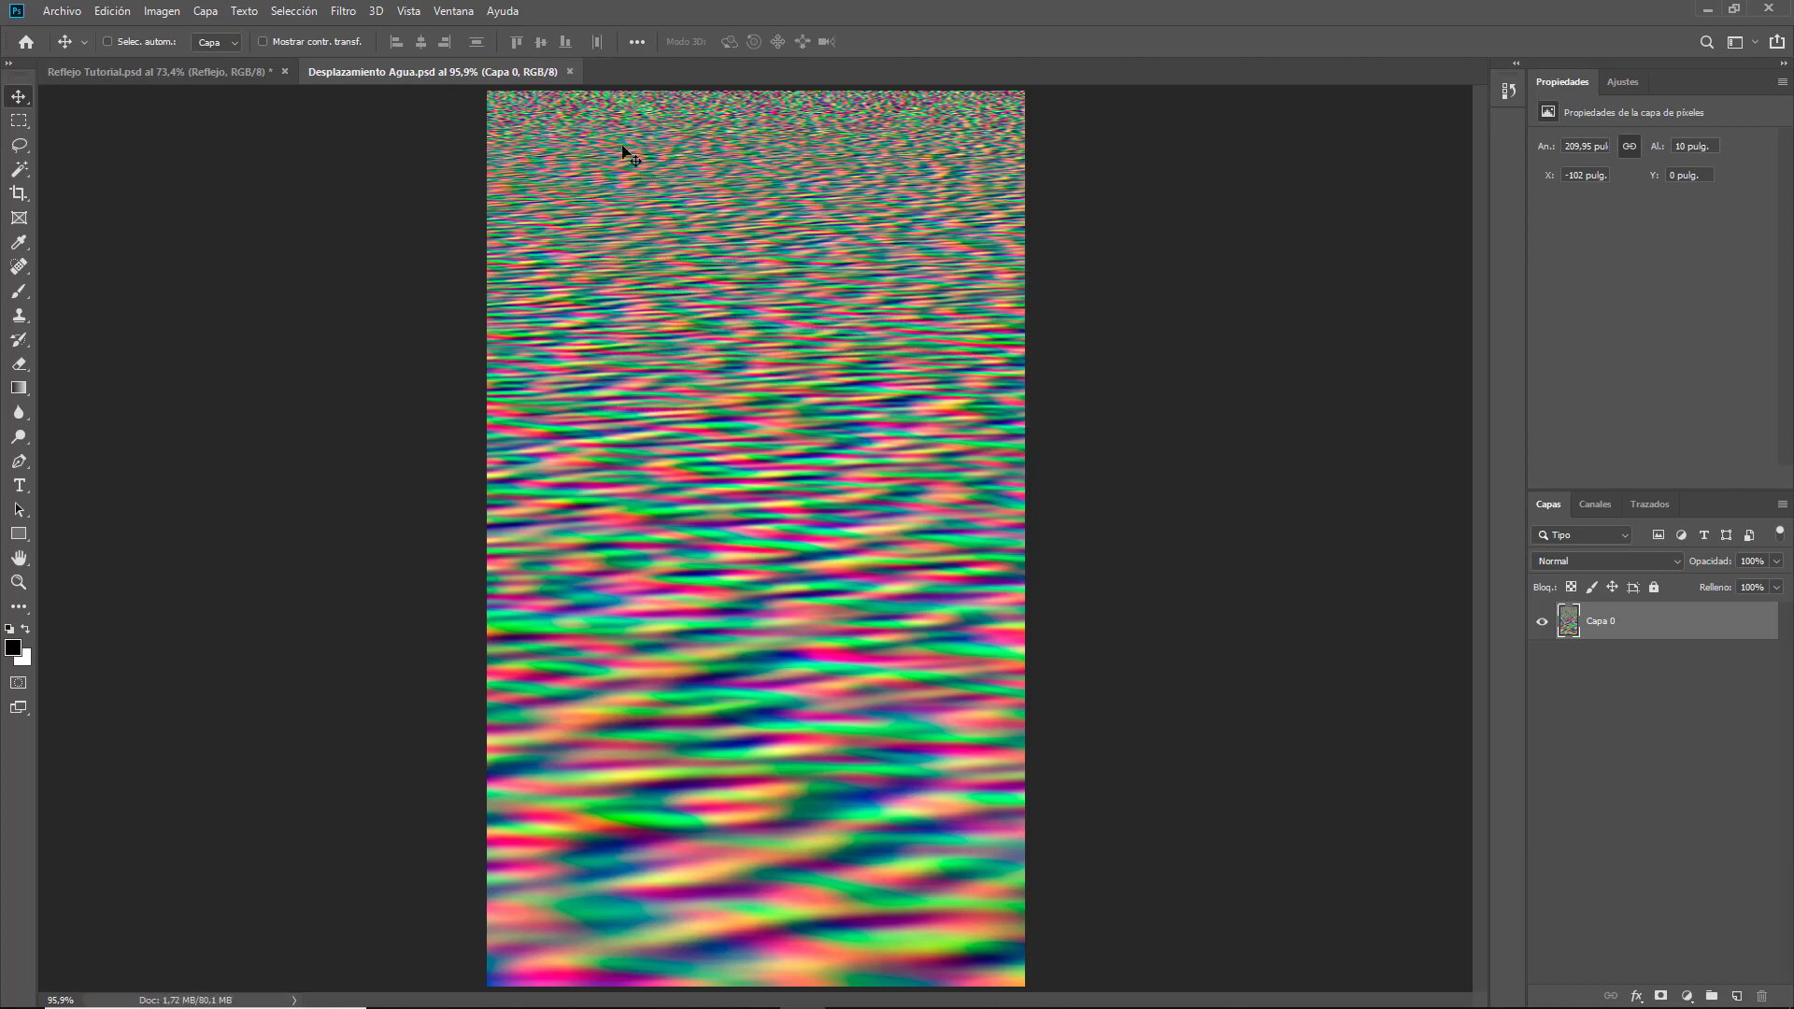
{"action": "left_click", "coordinate": [569, 71]}
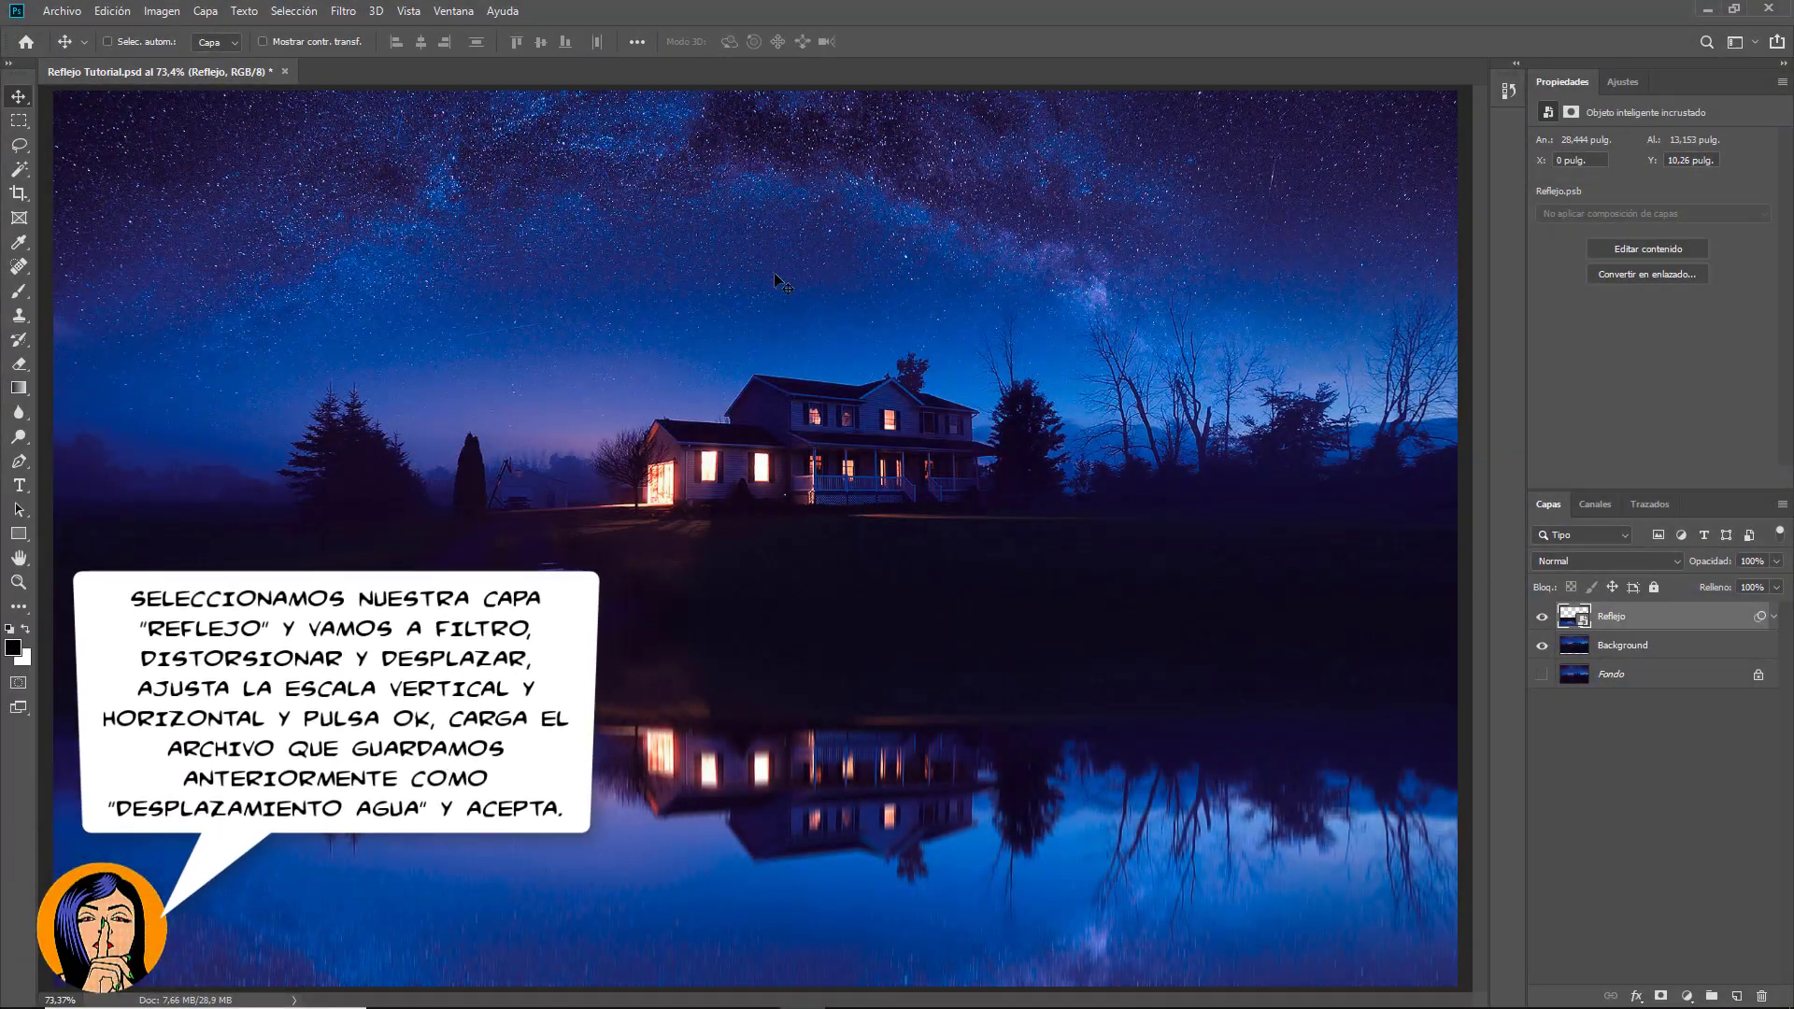
Step: Apply Desplazar to Reflejo with scale 20 using the Desplazamiento Agua map
{"action": "left_click", "coordinate": [344, 11]}
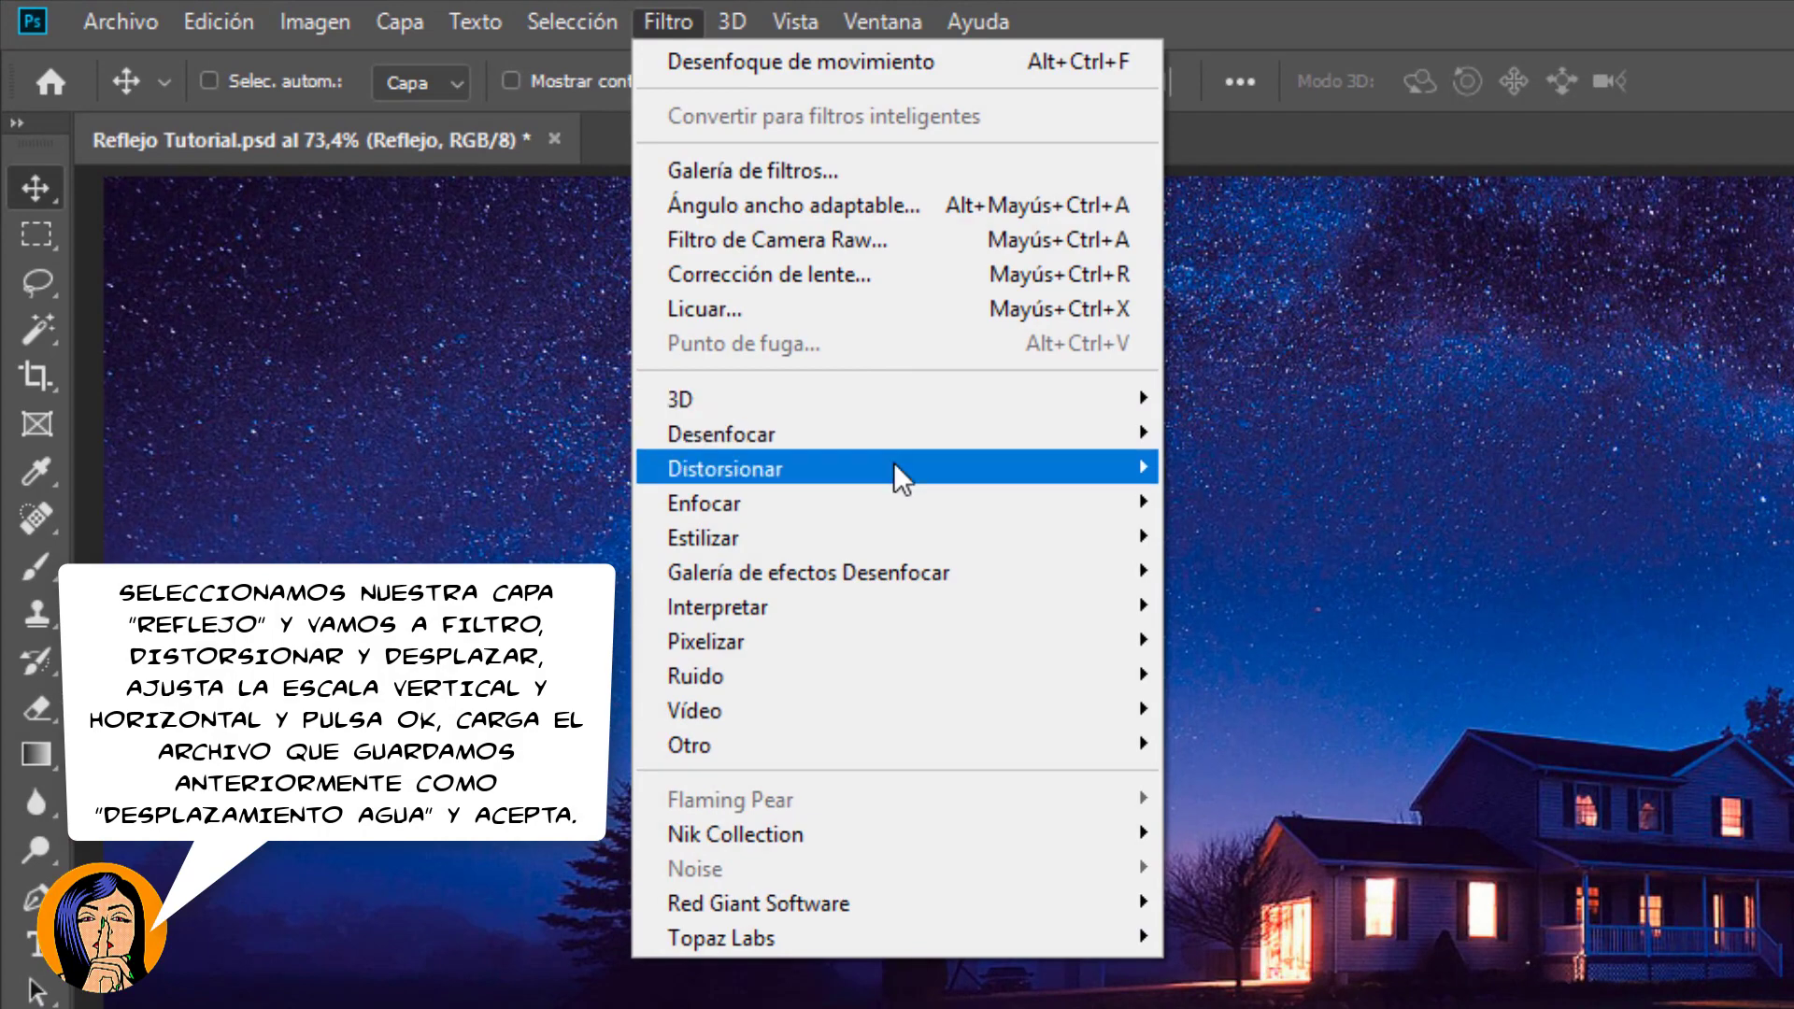
{"action": "mouse_move", "coordinate": [659, 356]}
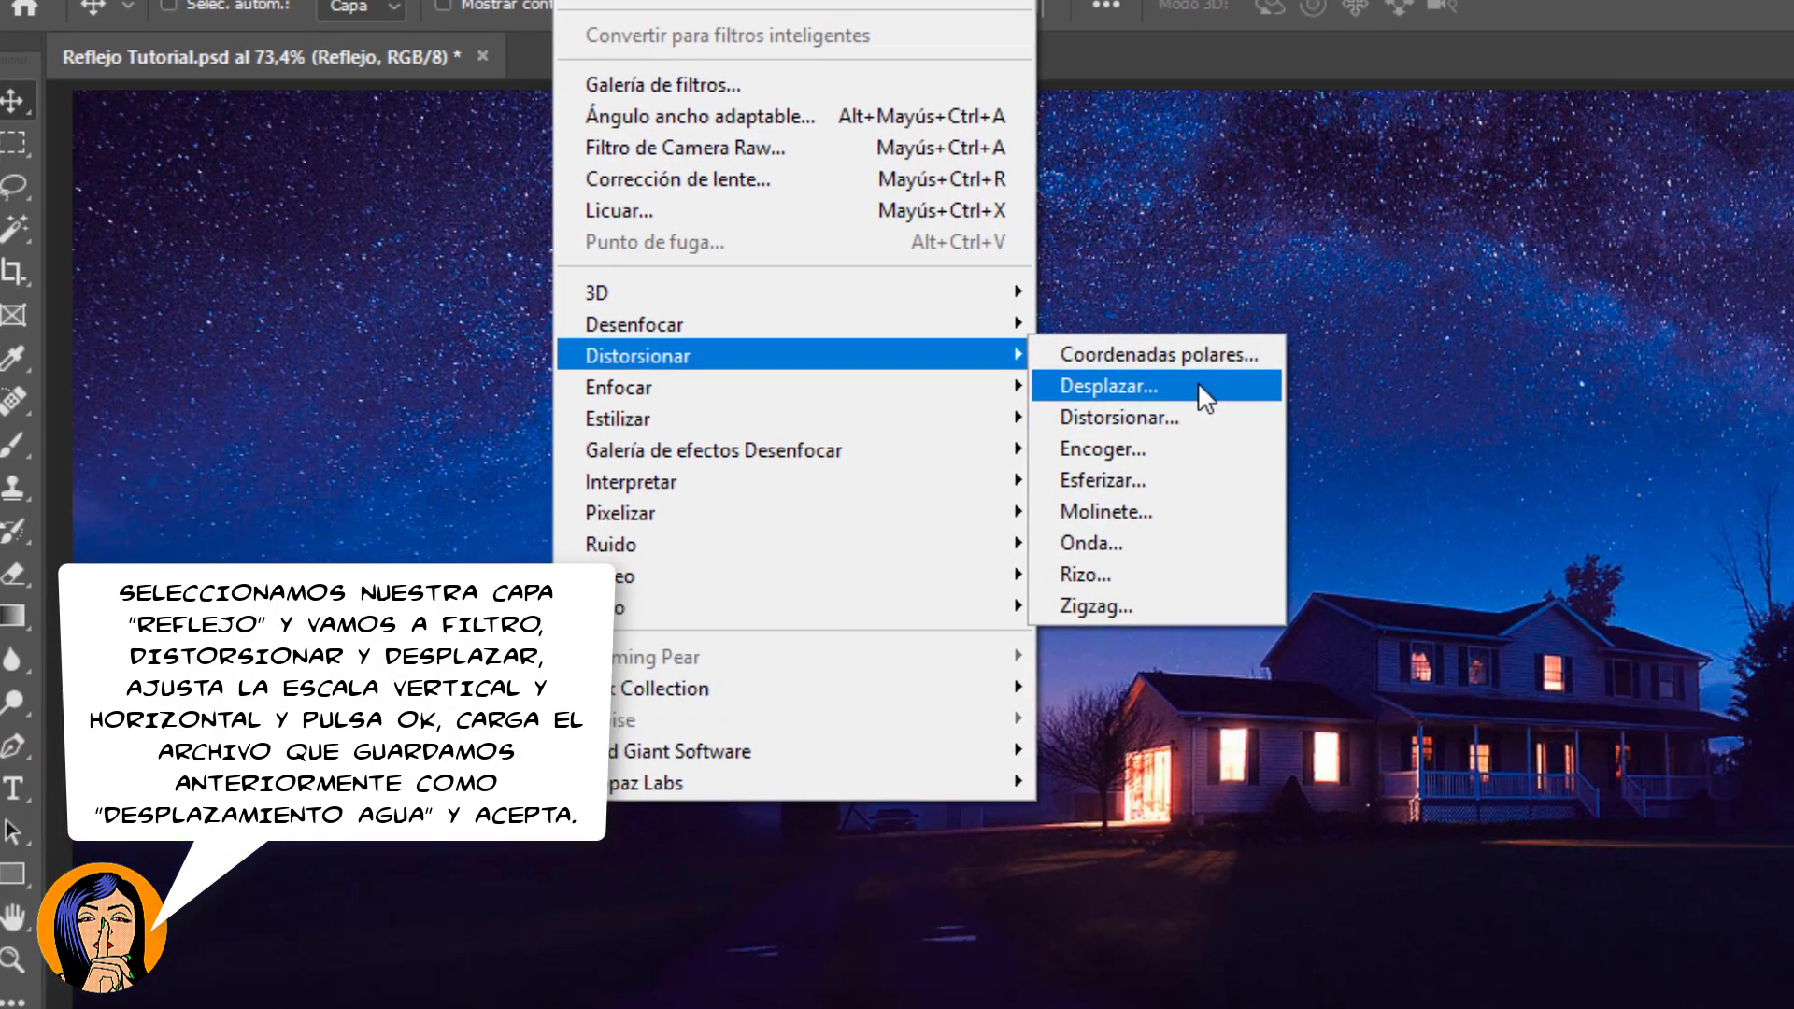
{"action": "left_click", "coordinate": [1330, 490]}
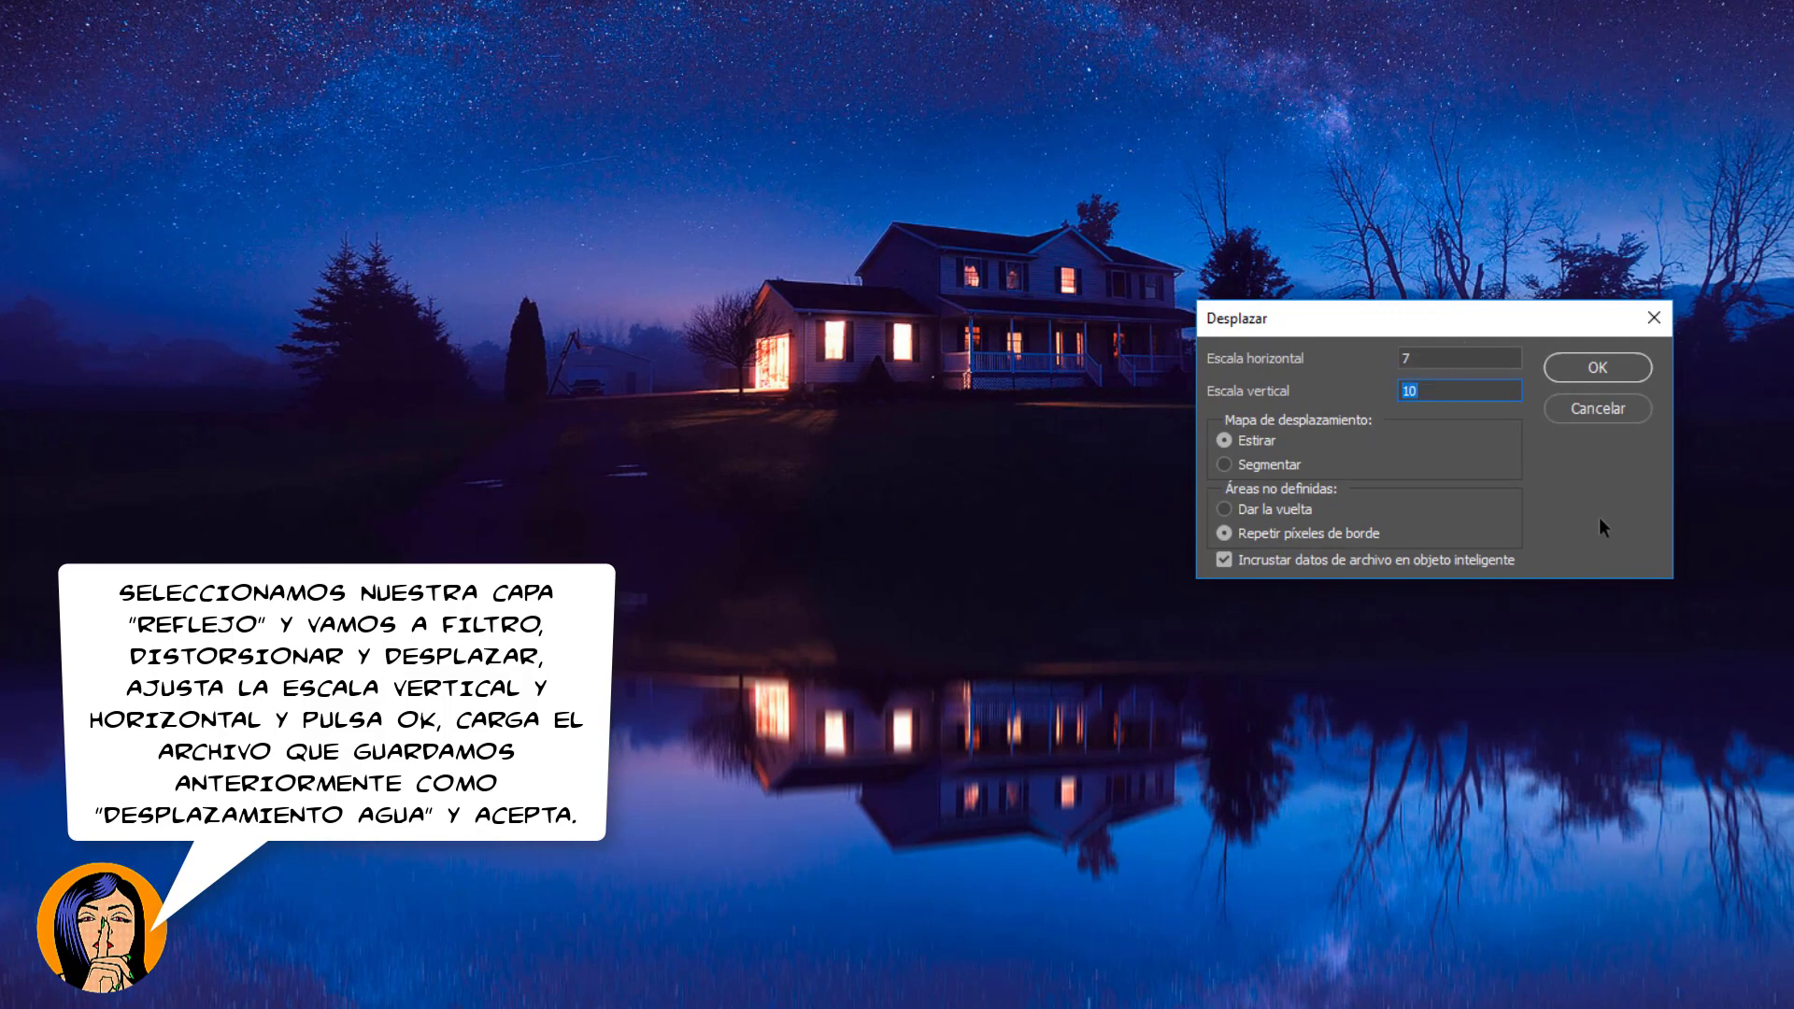
{"action": "type", "text": "20"}
{"action": "left_click", "coordinate": [1599, 372]}
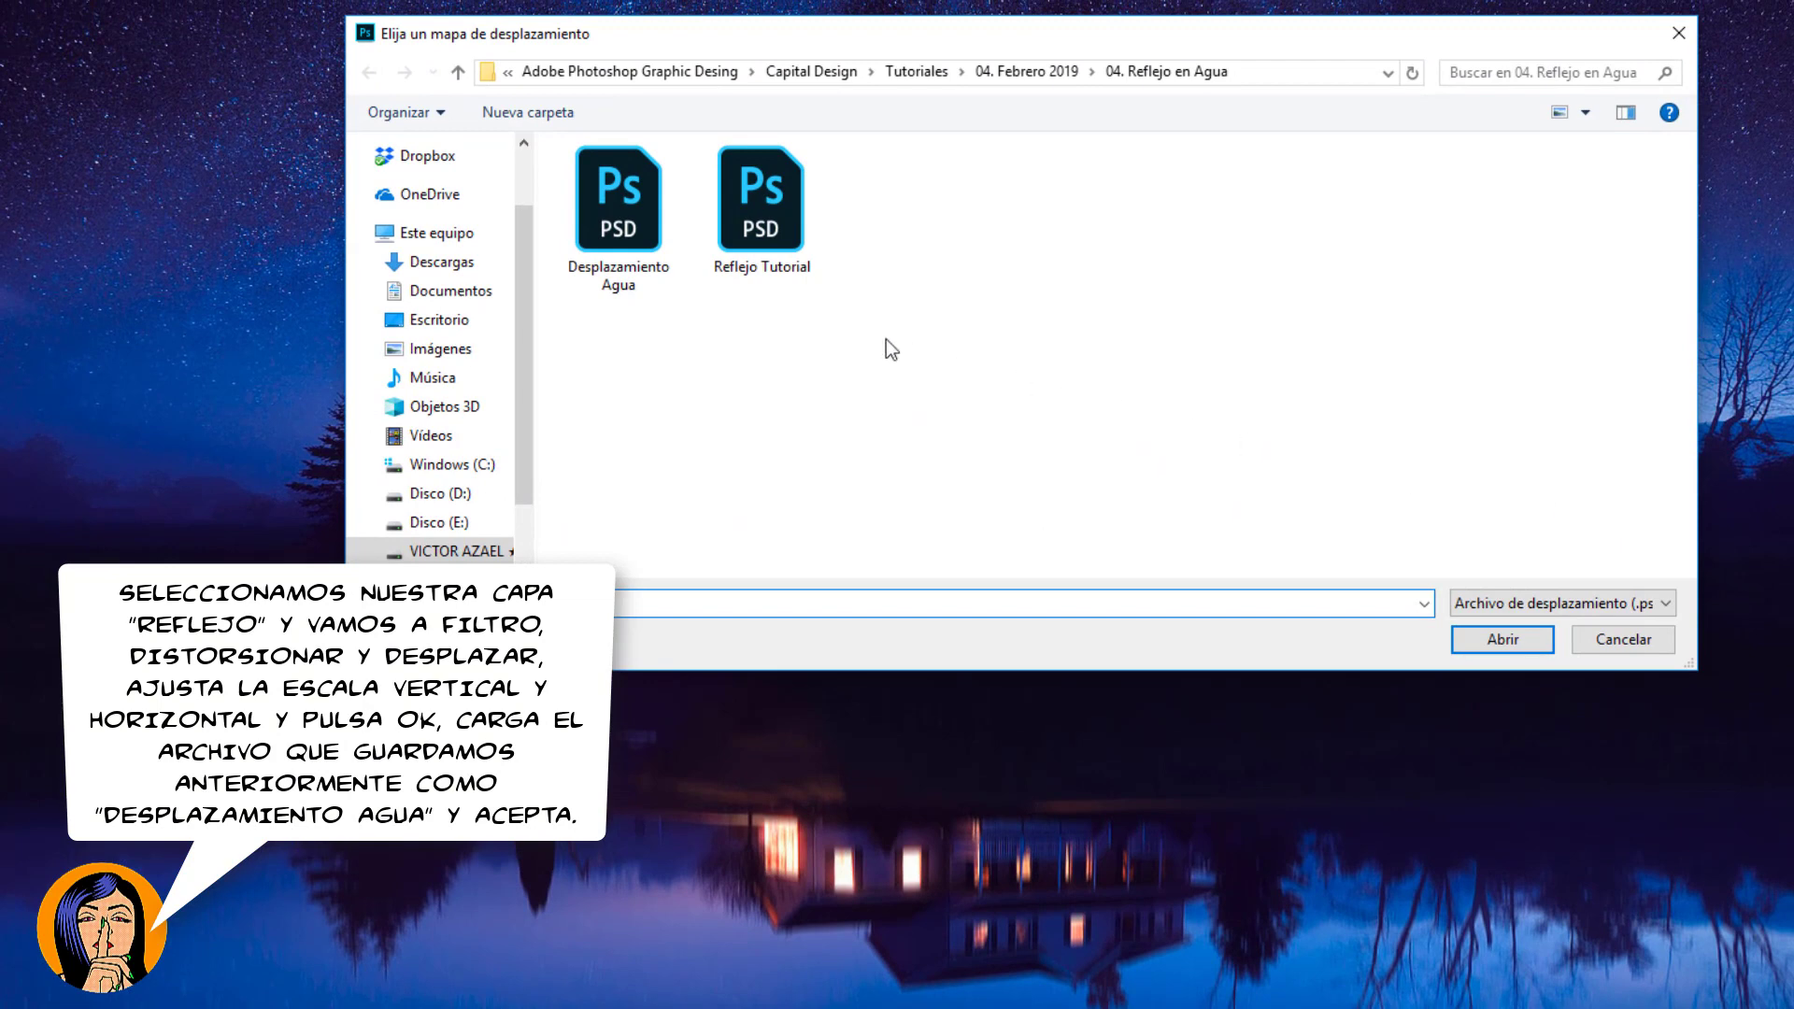
{"action": "left_click", "coordinate": [641, 245]}
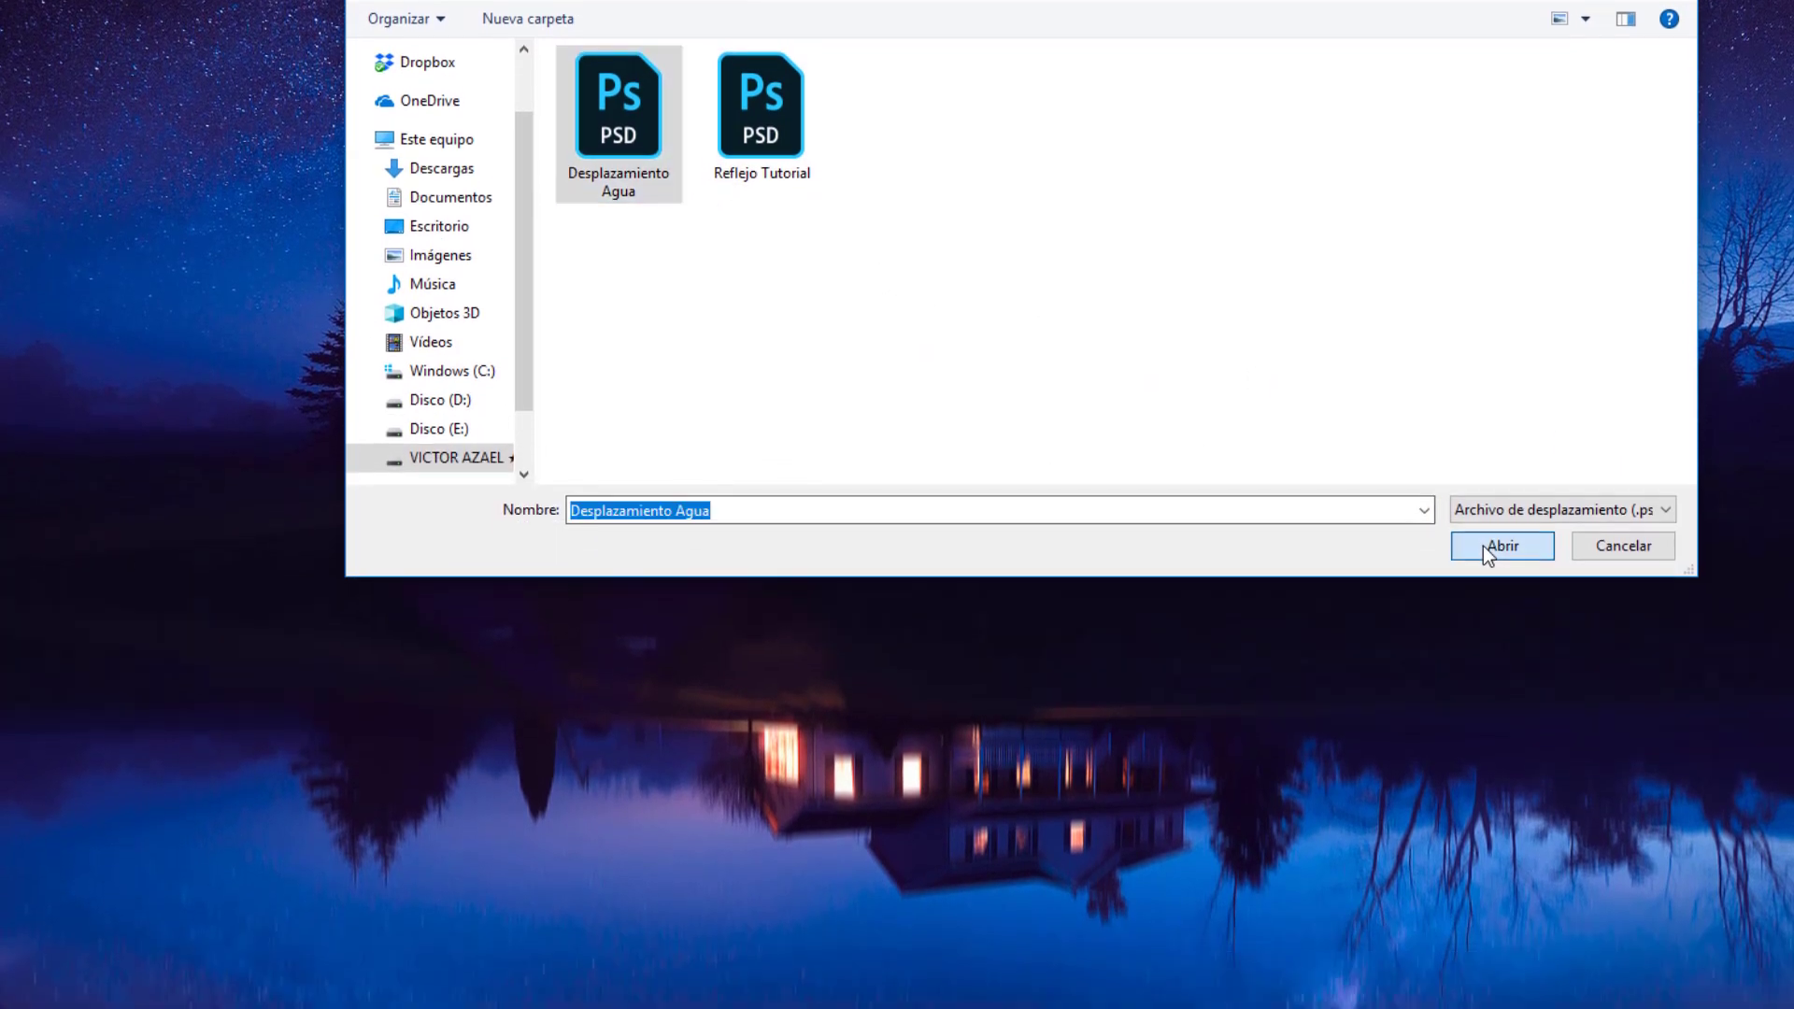
{"action": "left_click", "coordinate": [1495, 639]}
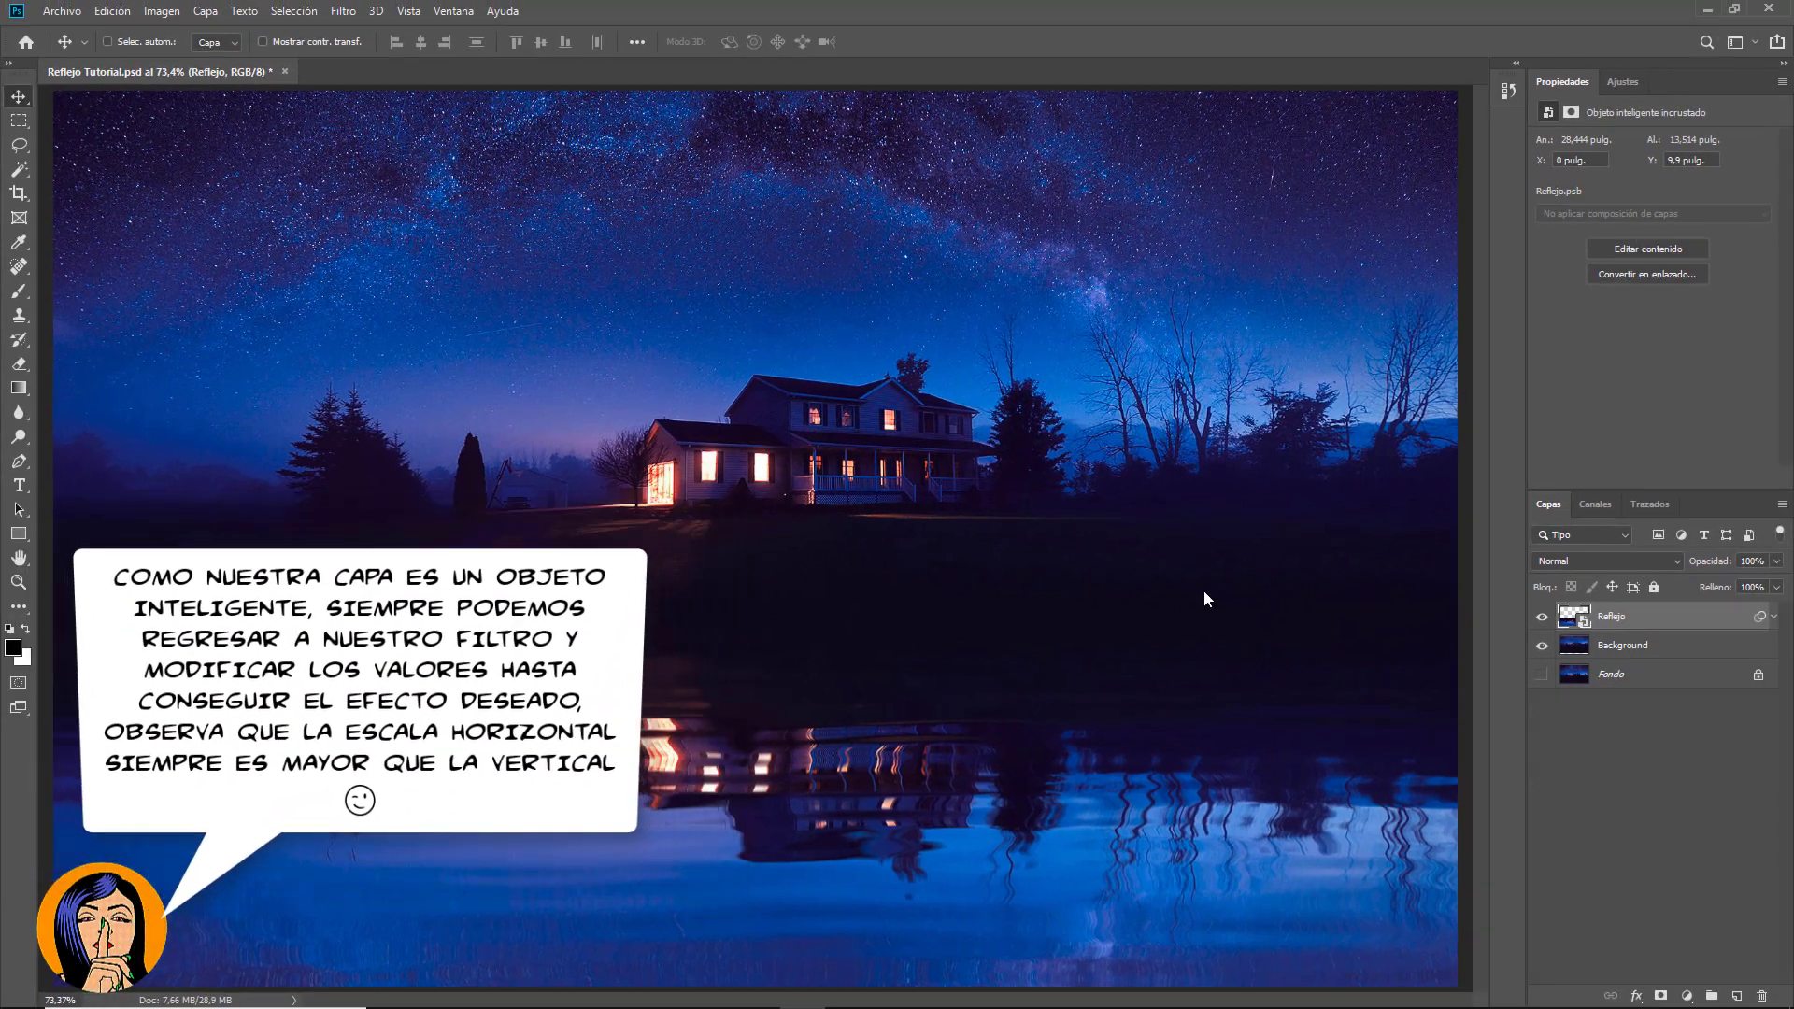
Step: Reopen the Desplazar smart filter, revise the horizontal scale, and reapply with Desplazamiento Agua
{"action": "left_click", "coordinate": [1774, 618]}
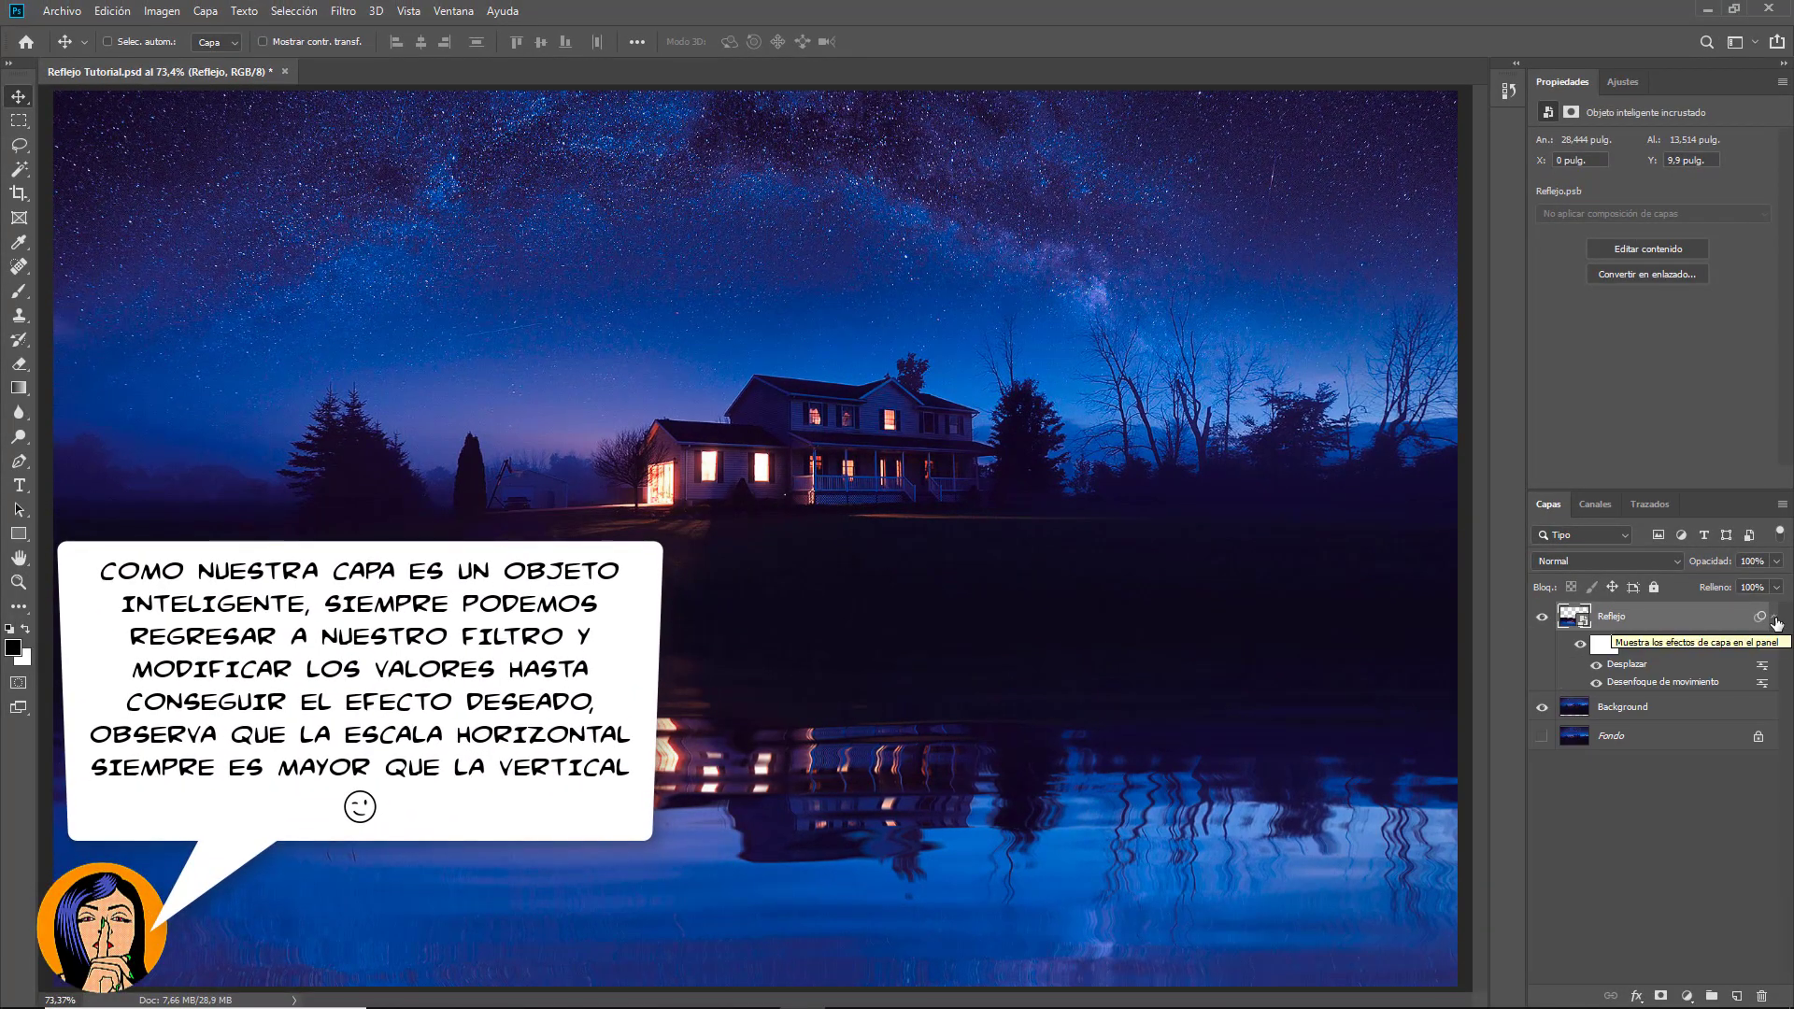
{"action": "double_click", "coordinate": [1631, 666]}
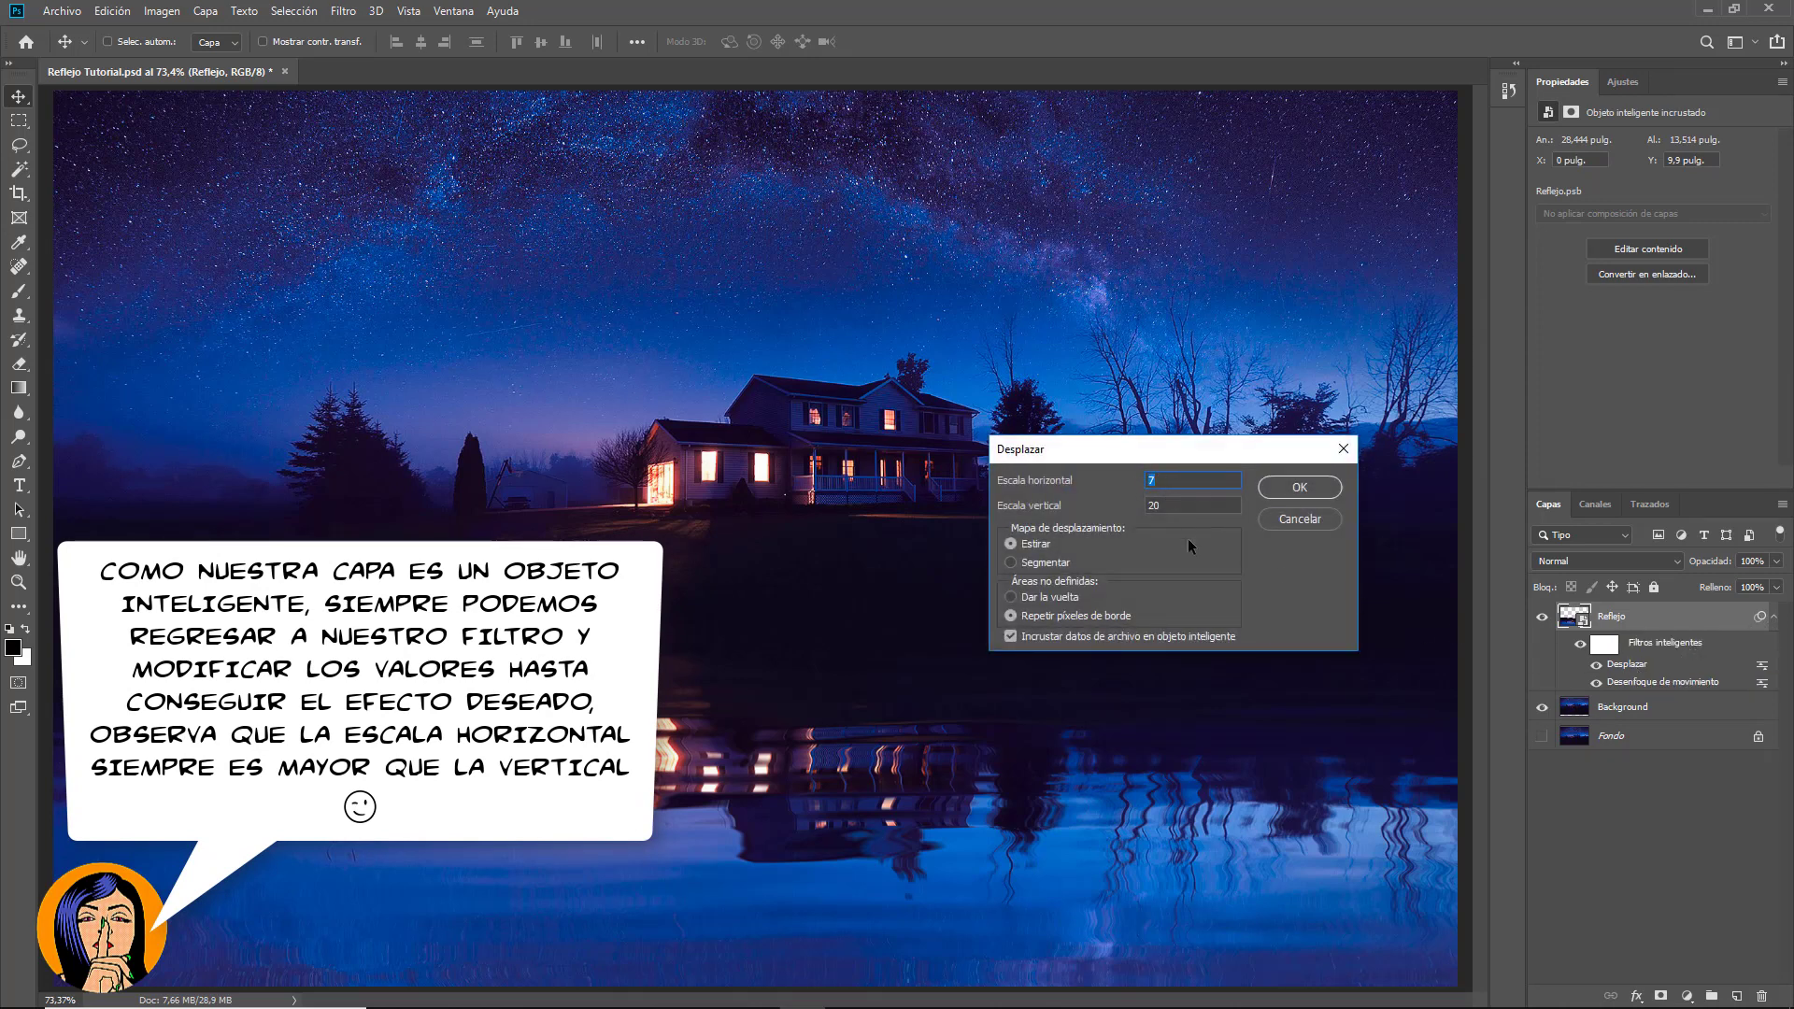
{"action": "key", "text": "BackSpace"}
{"action": "left_click", "coordinate": [1300, 487]}
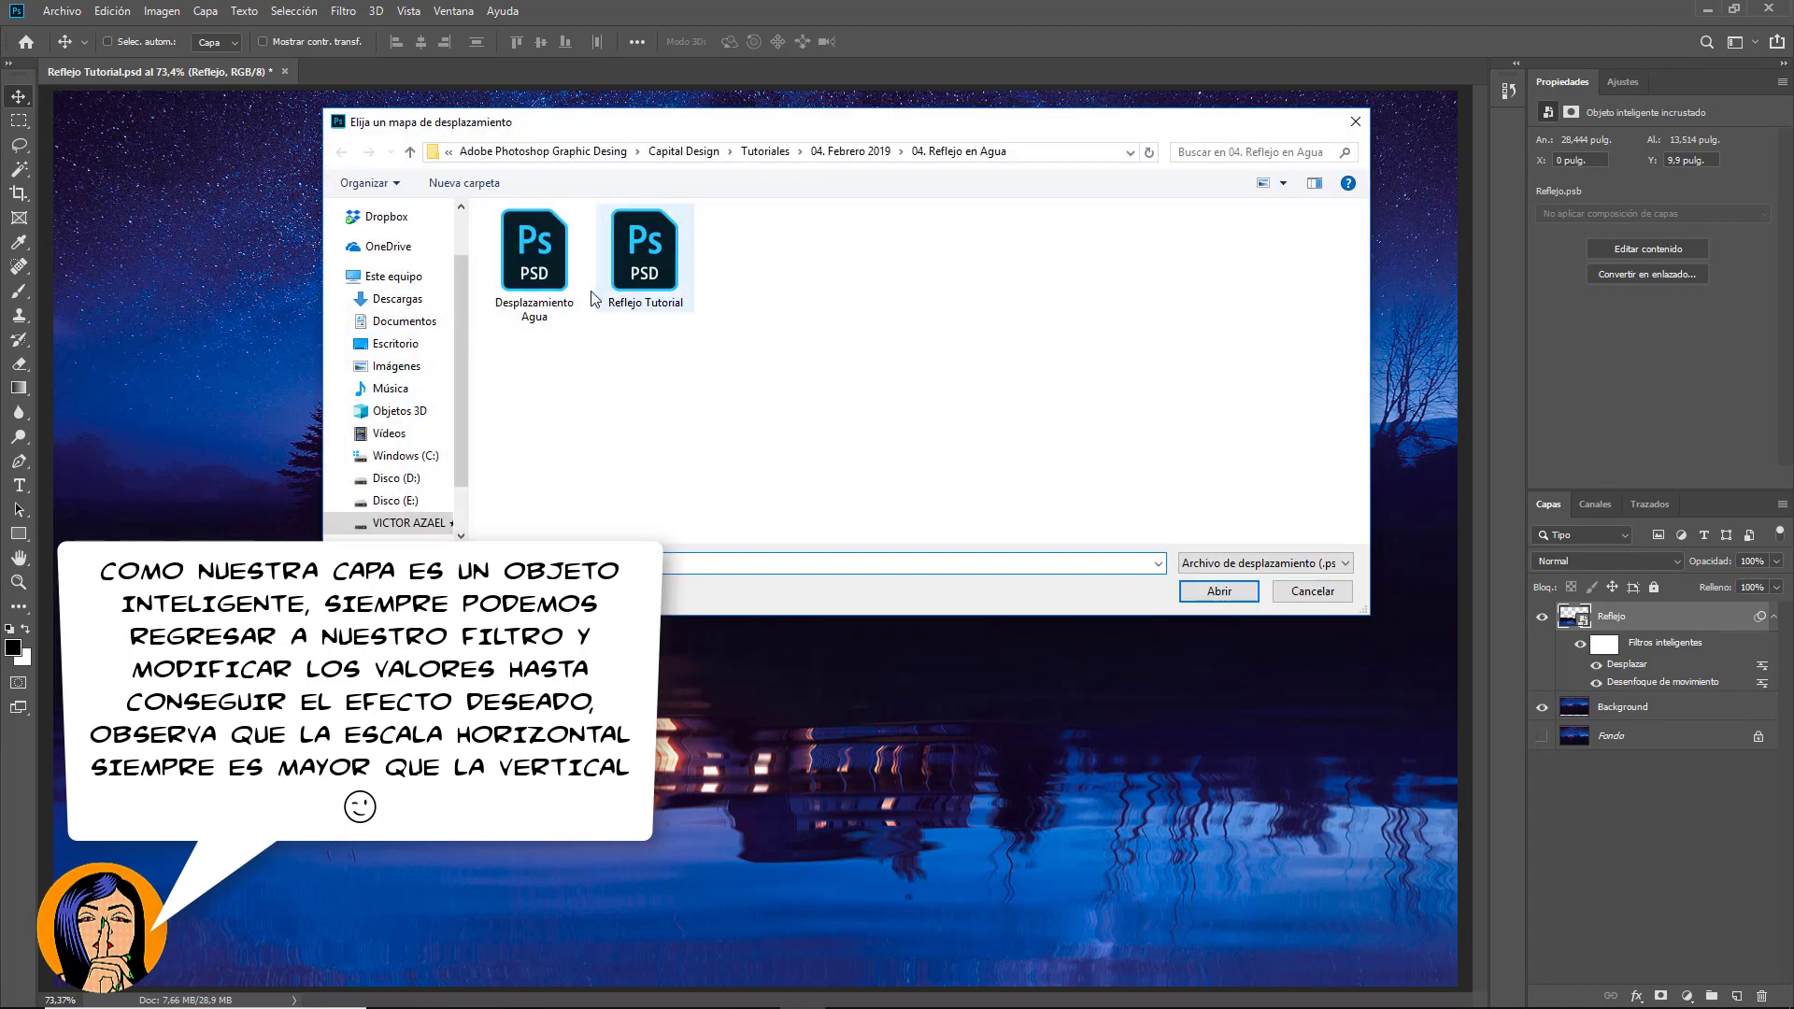
{"action": "left_click", "coordinate": [535, 279]}
{"action": "left_click", "coordinate": [1205, 590]}
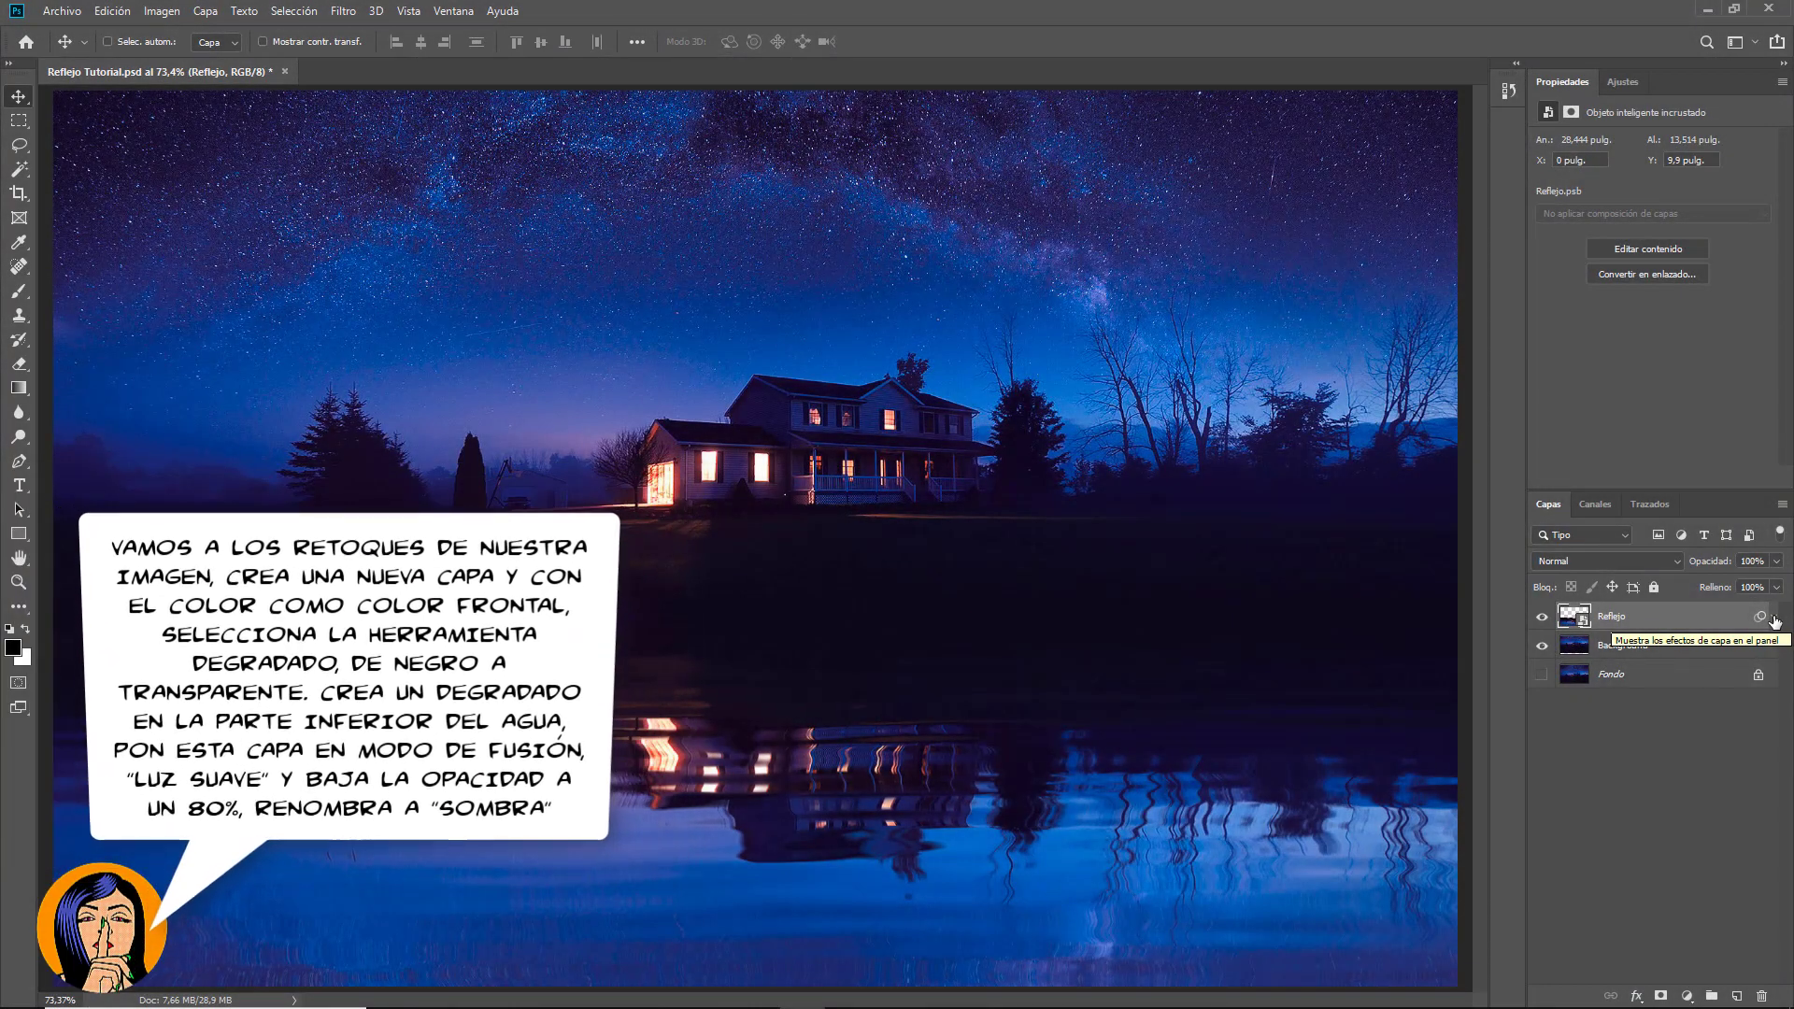
Step: Add a new layer and drag a black-to-transparent gradient up from the water's bottom
{"action": "left_click", "coordinate": [1738, 996]}
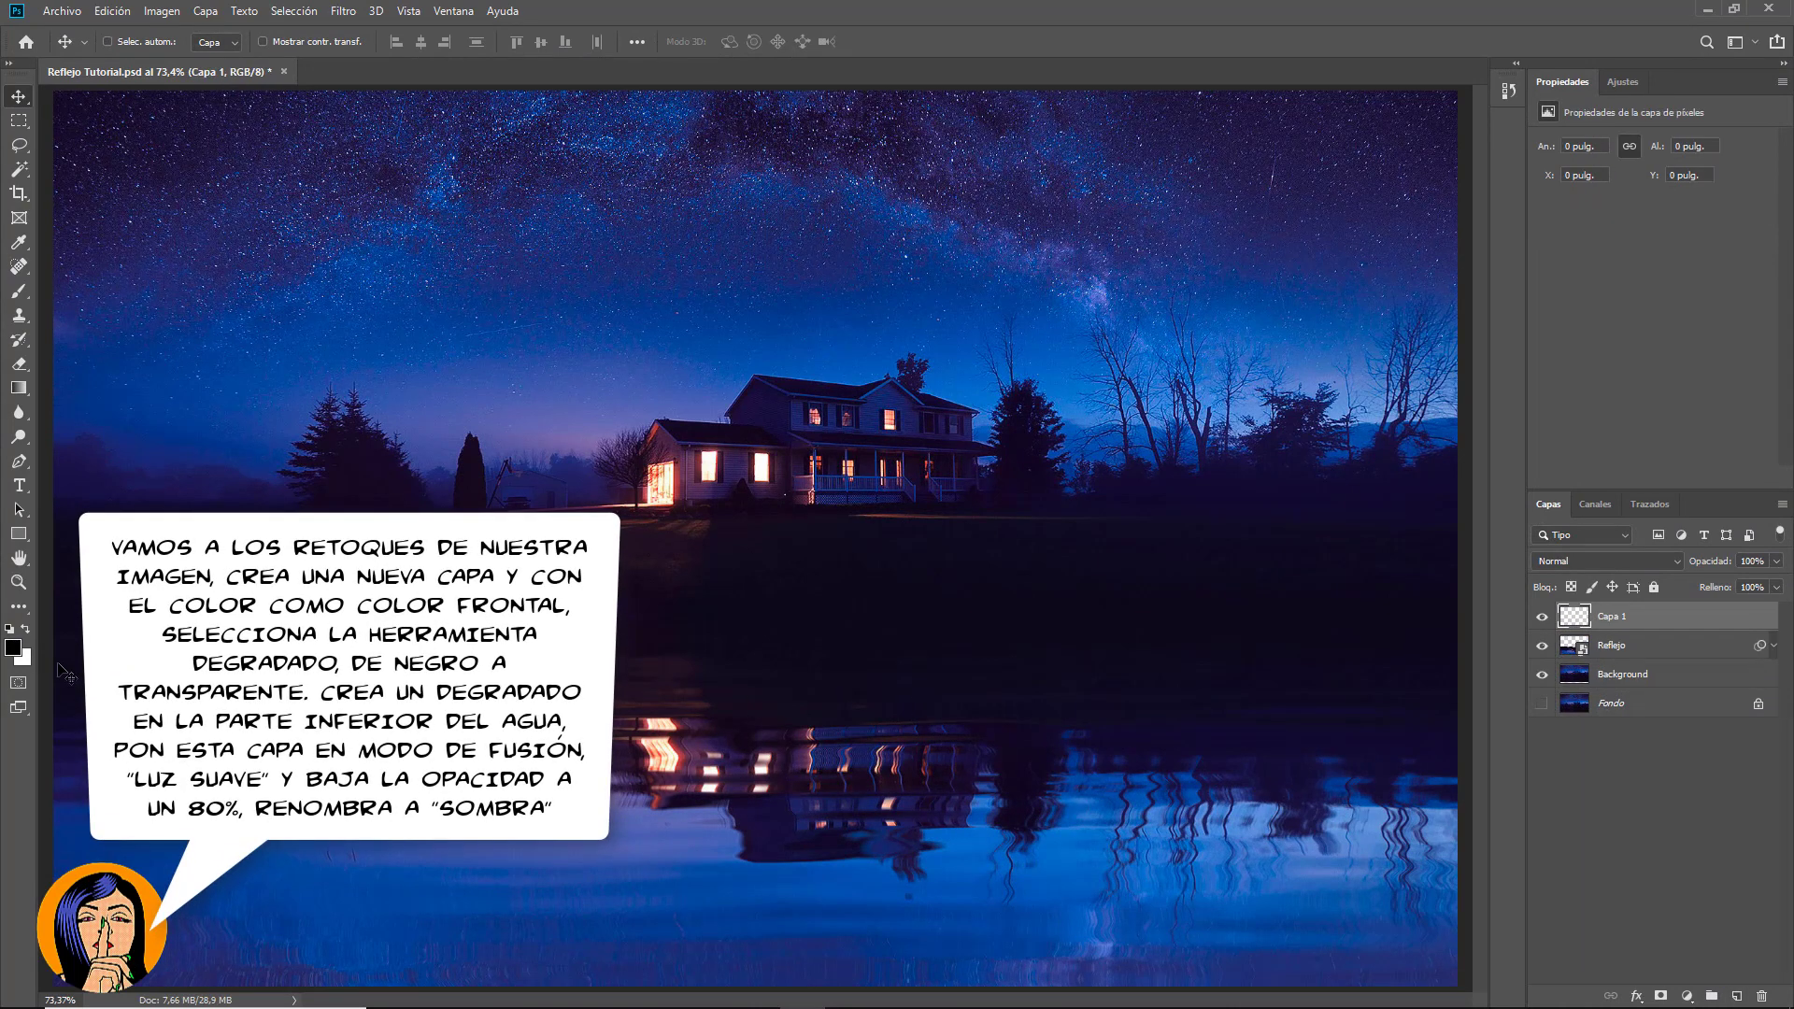
{"action": "left_click", "coordinate": [19, 389]}
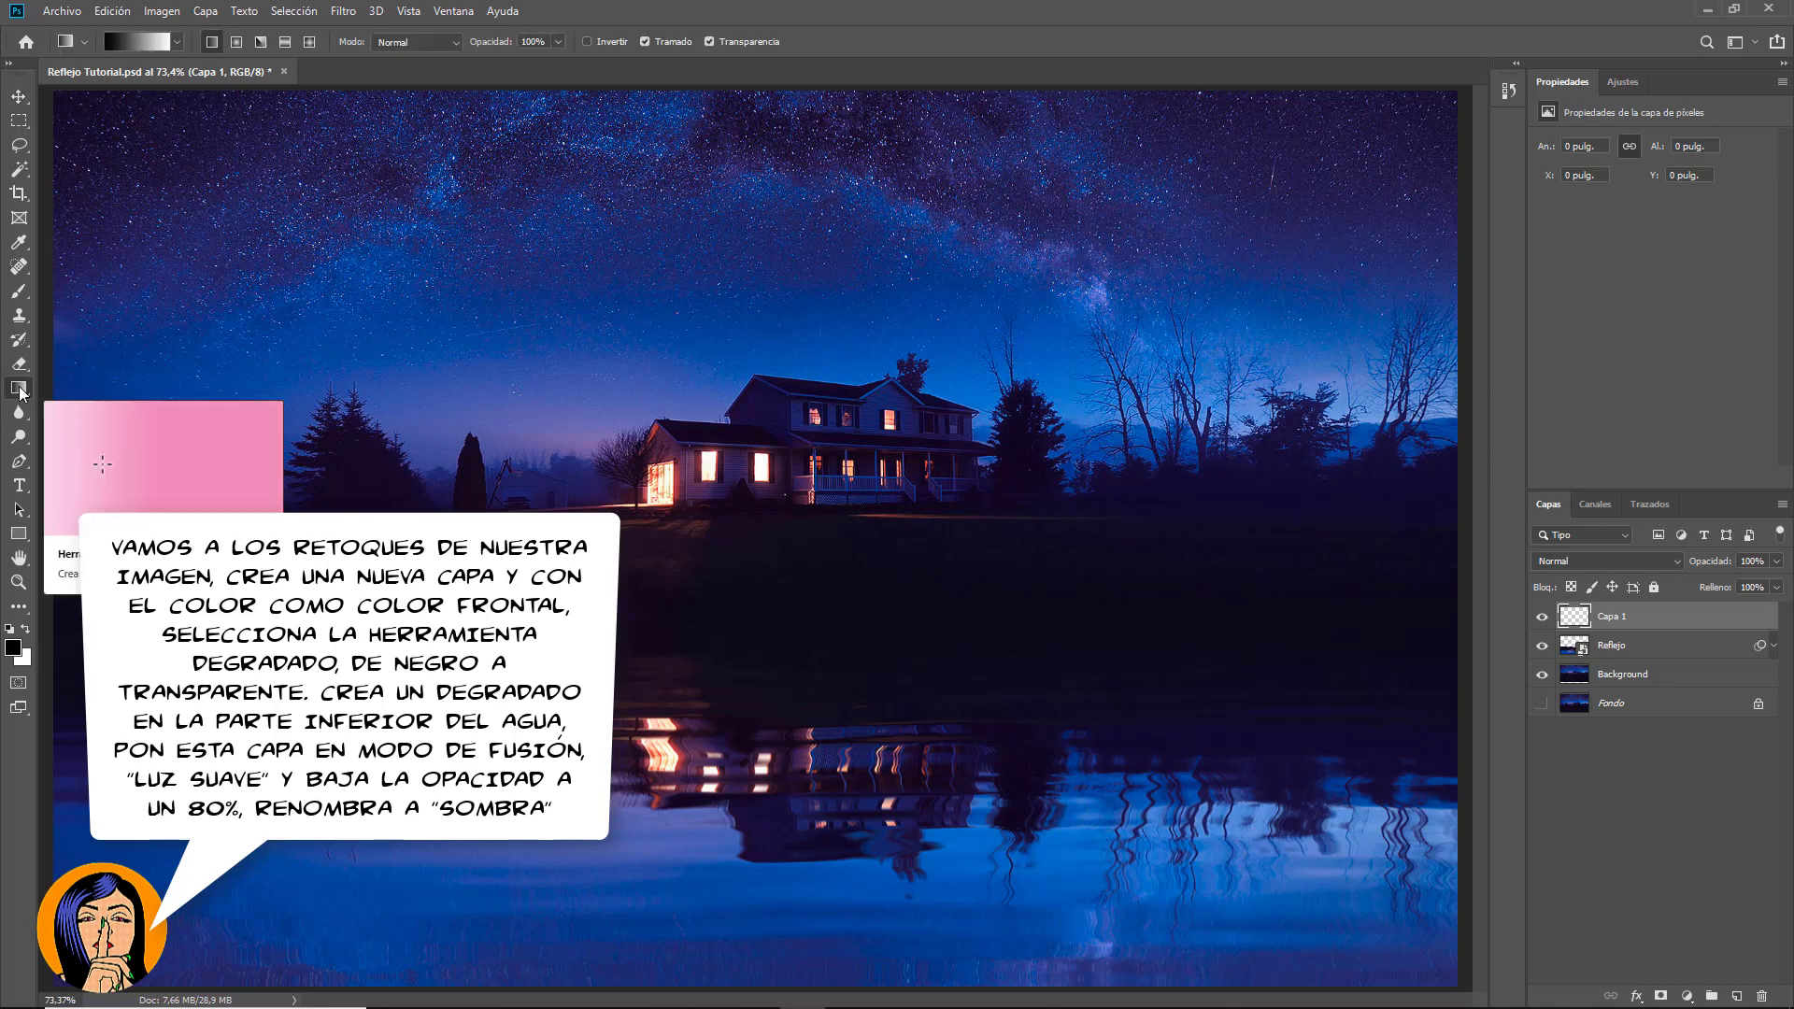
{"action": "left_click", "coordinate": [177, 43]}
{"action": "left_click", "coordinate": [79, 80]}
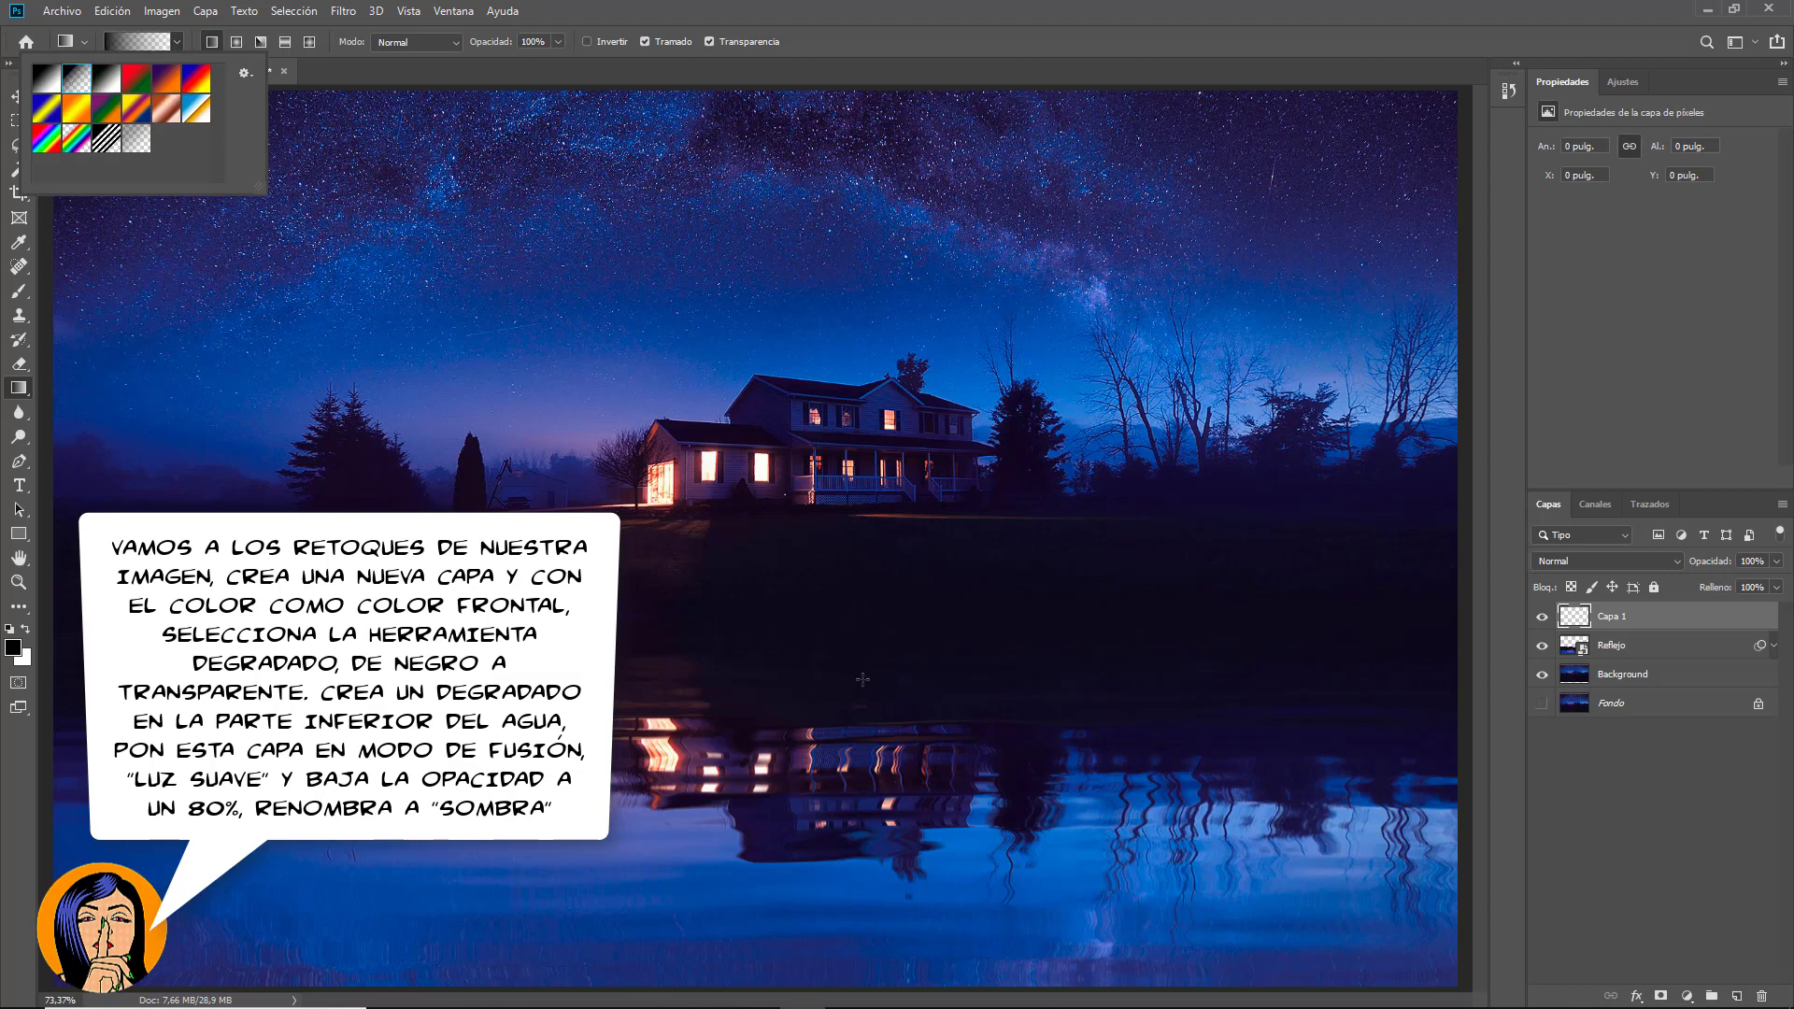
{"action": "scroll", "coordinate": [762, 545], "scroll_direction": "down", "scroll_amount": 2}
{"action": "left_click_drag", "start_coordinate": [766, 917], "coordinate": [765, 694]}
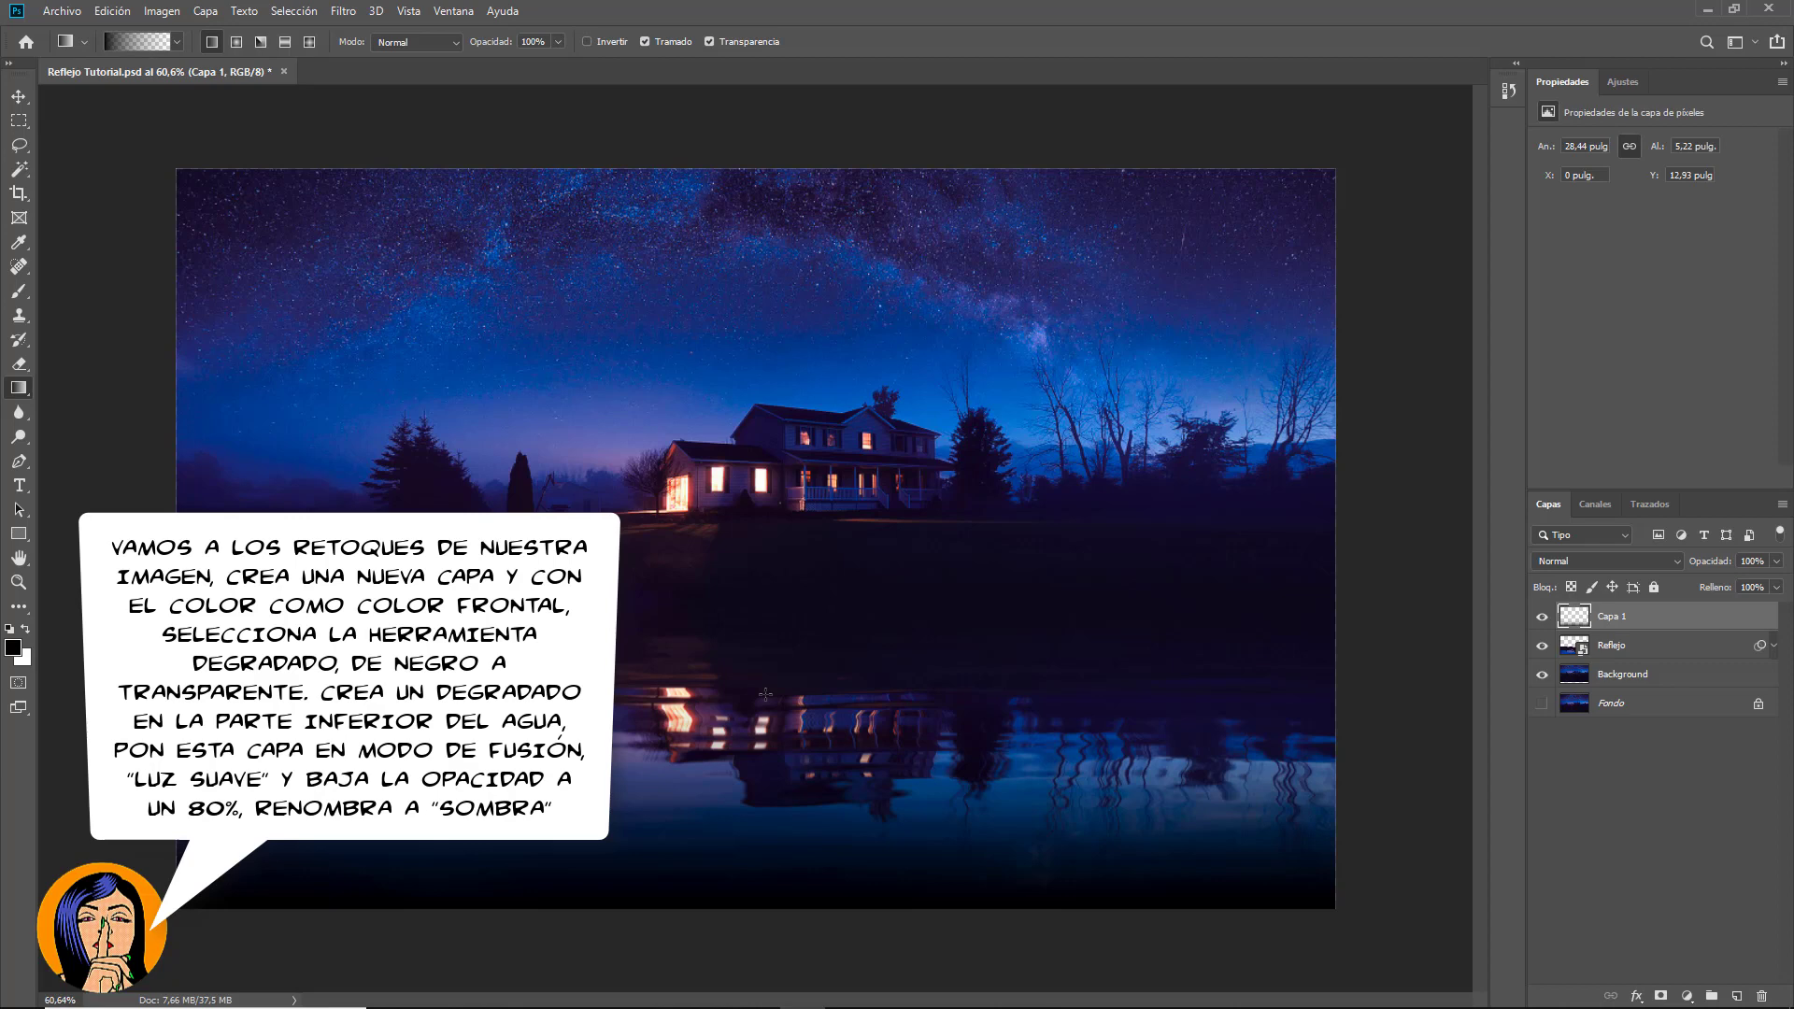
Step: Set the gradient layer to Luz suave at 80% opacity and name it Sombra
{"action": "left_click", "coordinate": [1654, 563]}
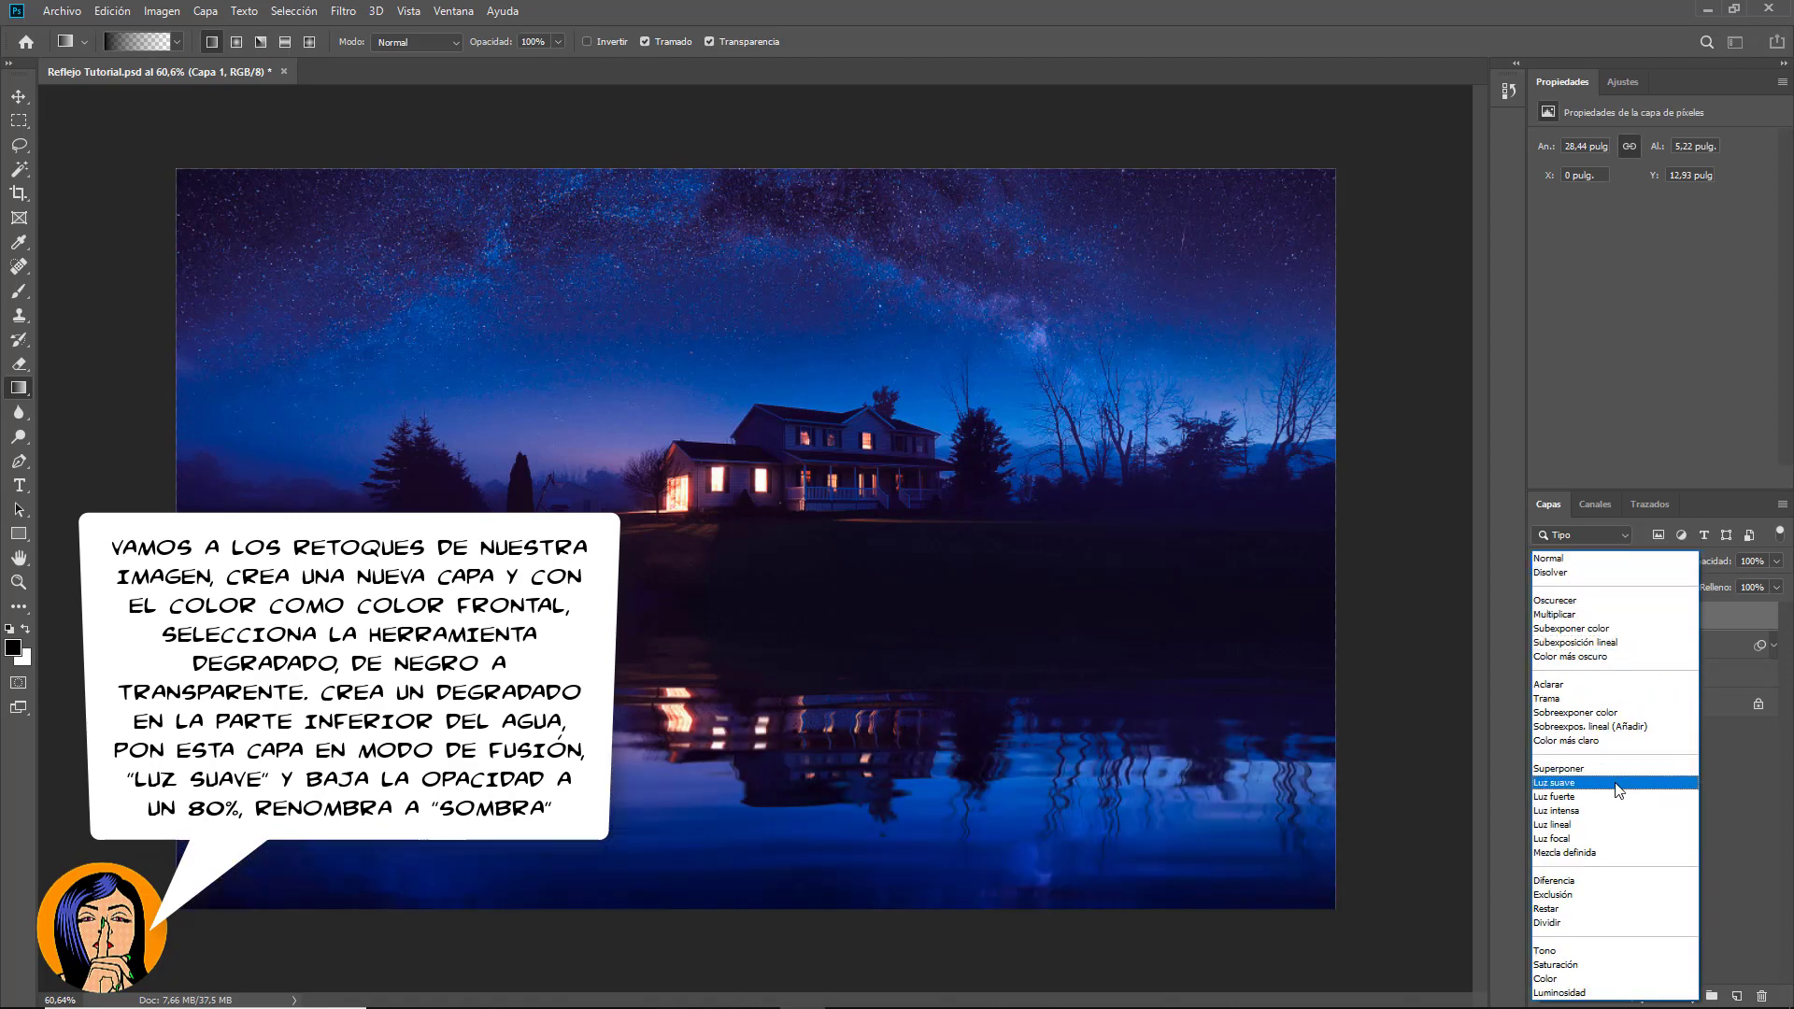
{"action": "left_click", "coordinate": [1616, 783]}
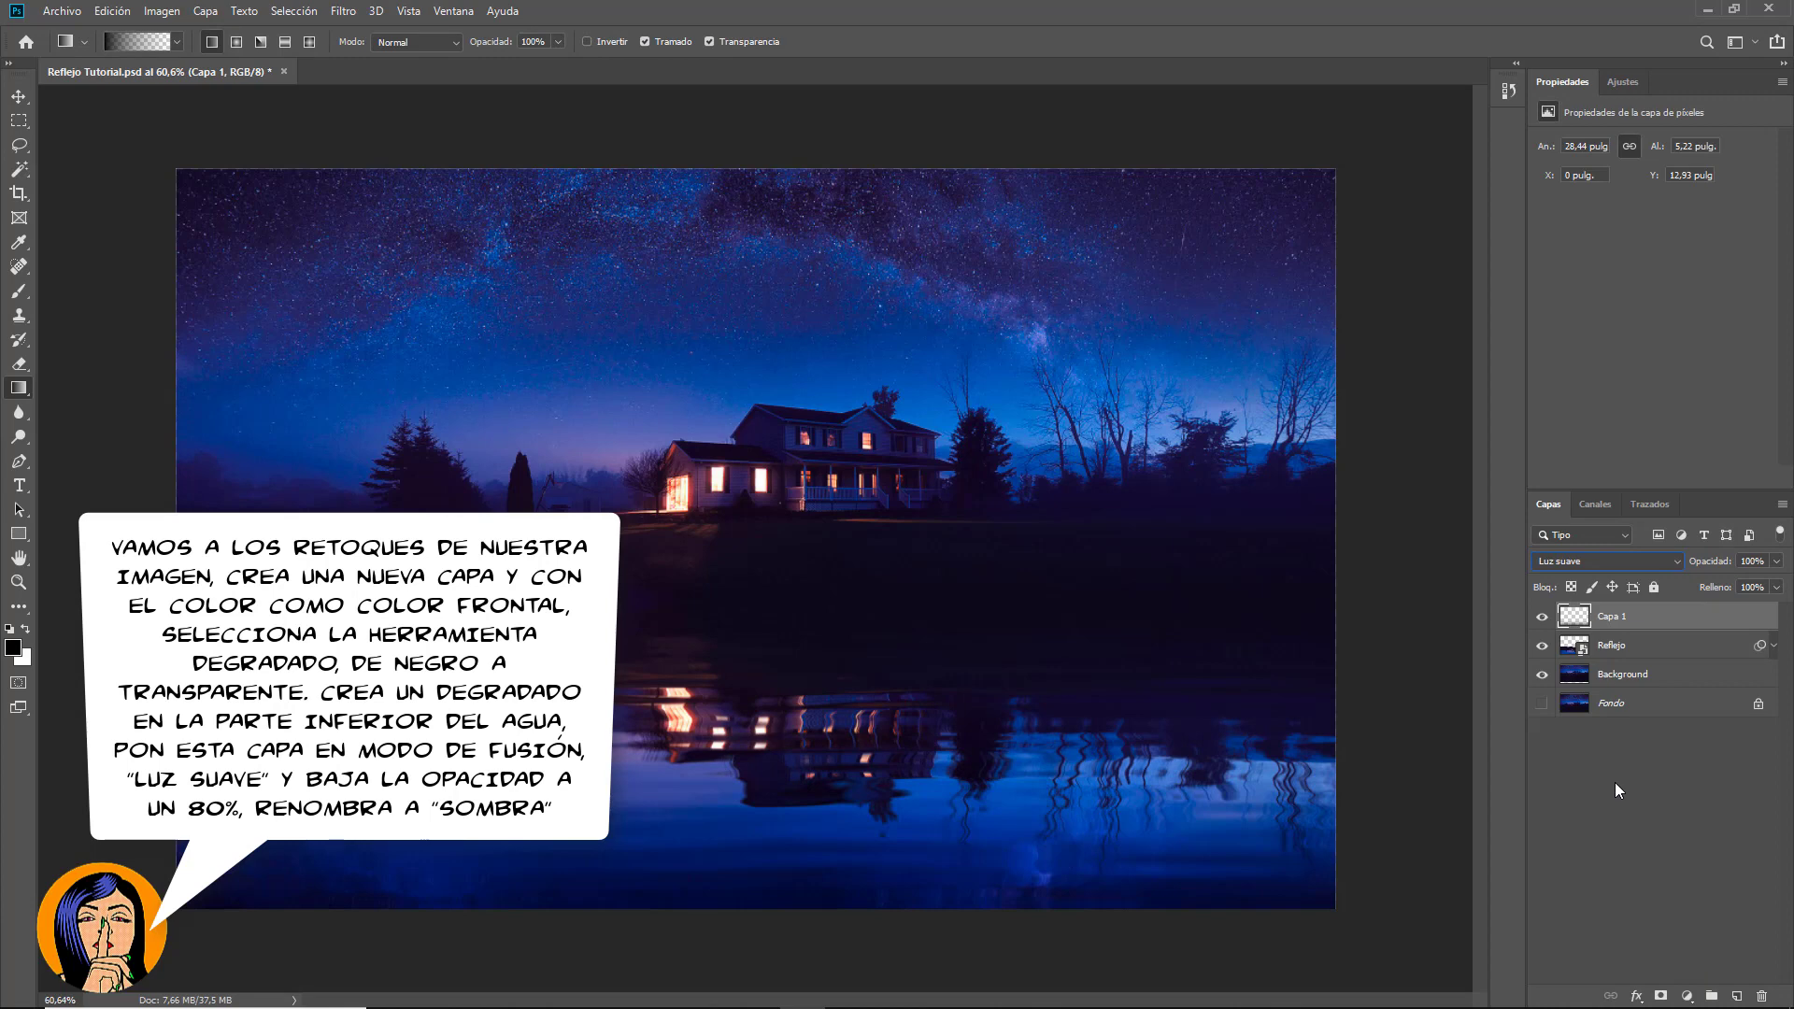
{"action": "left_click", "coordinate": [1544, 618]}
{"action": "left_click", "coordinate": [1753, 561]}
{"action": "type", "text": "80"}
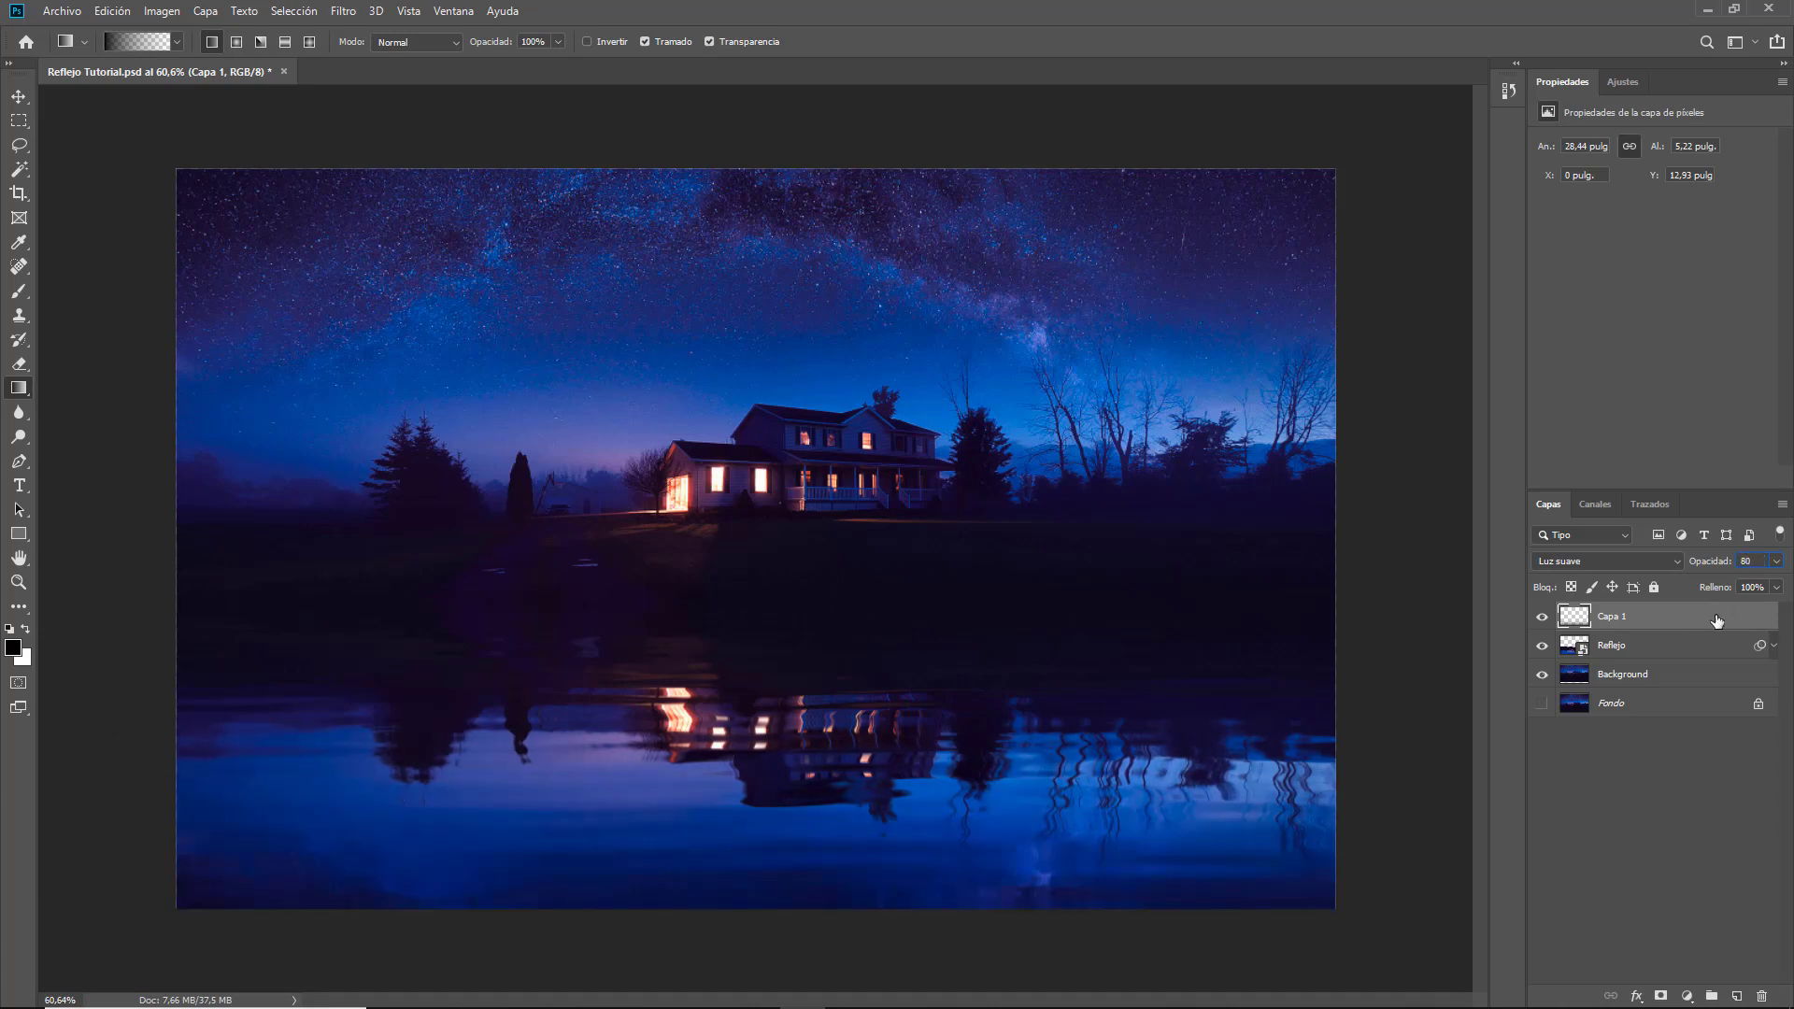
{"action": "double_click", "coordinate": [1609, 617]}
{"action": "type", "text": "Sombra"}
{"action": "key", "text": "Return"}
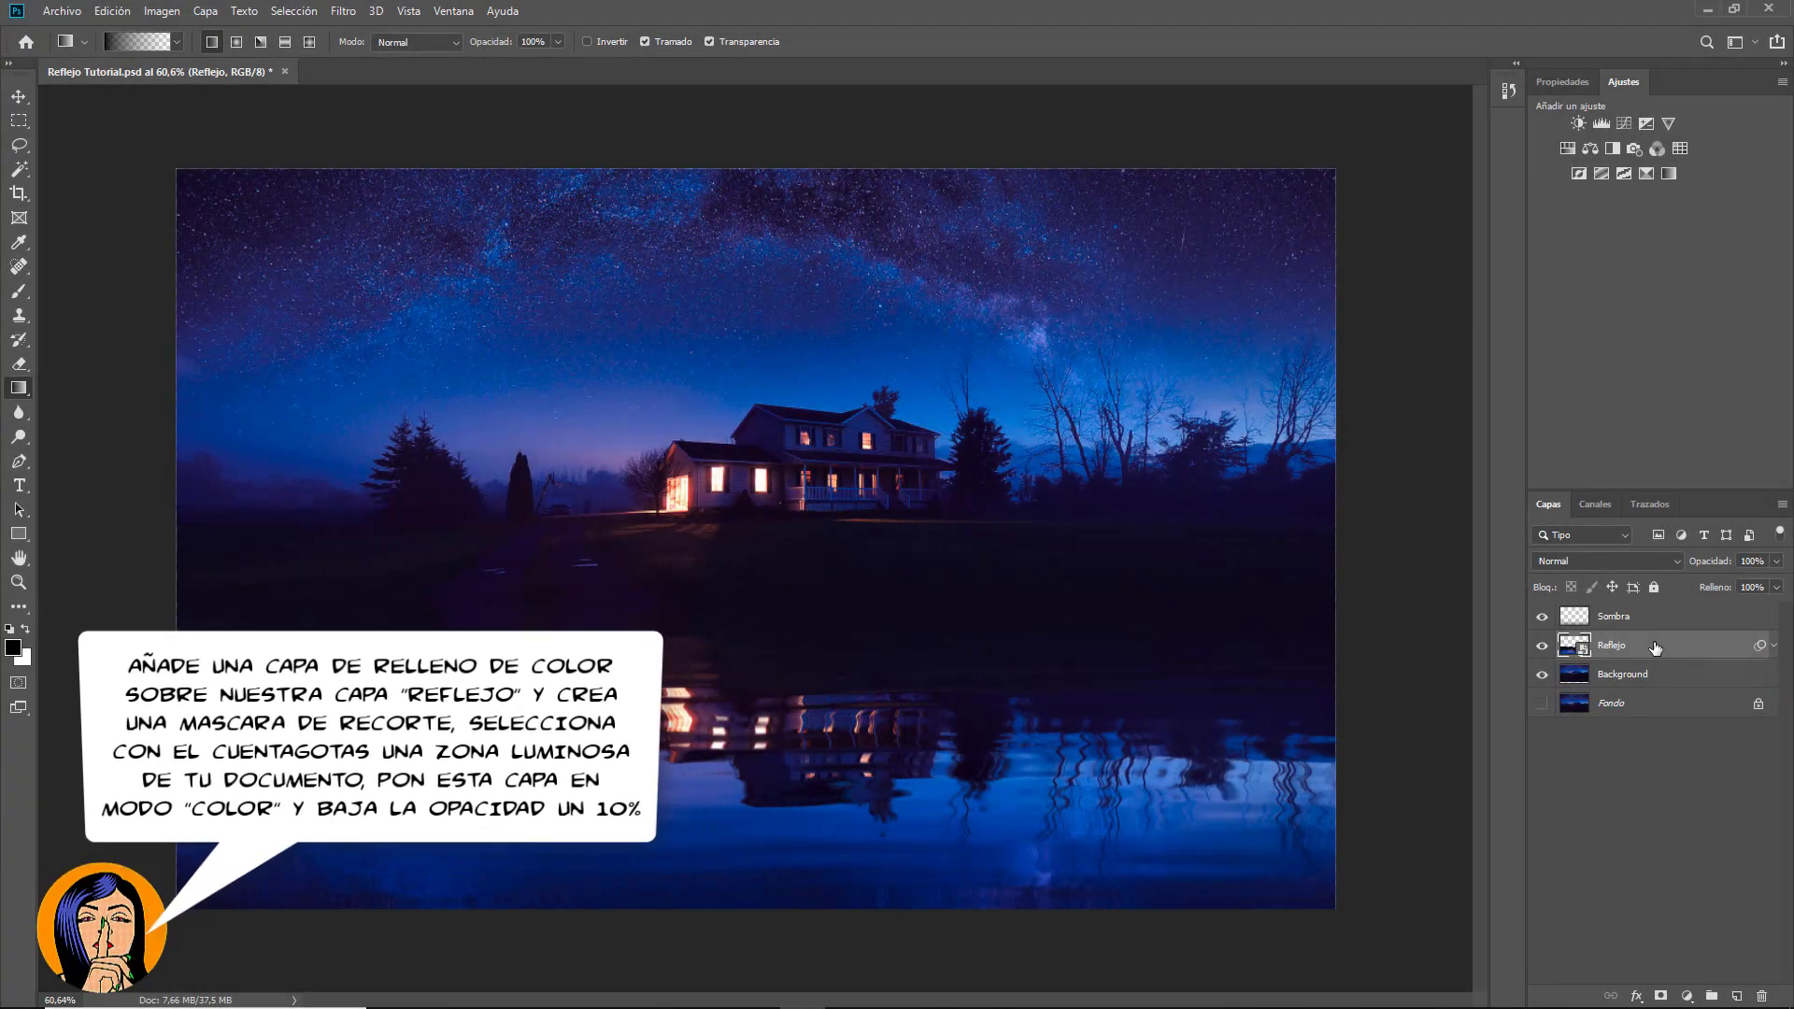
Step: Add a solid colour fill layer, clip it to Reflejo, and set it to Color mode
{"action": "left_click", "coordinate": [1687, 997]}
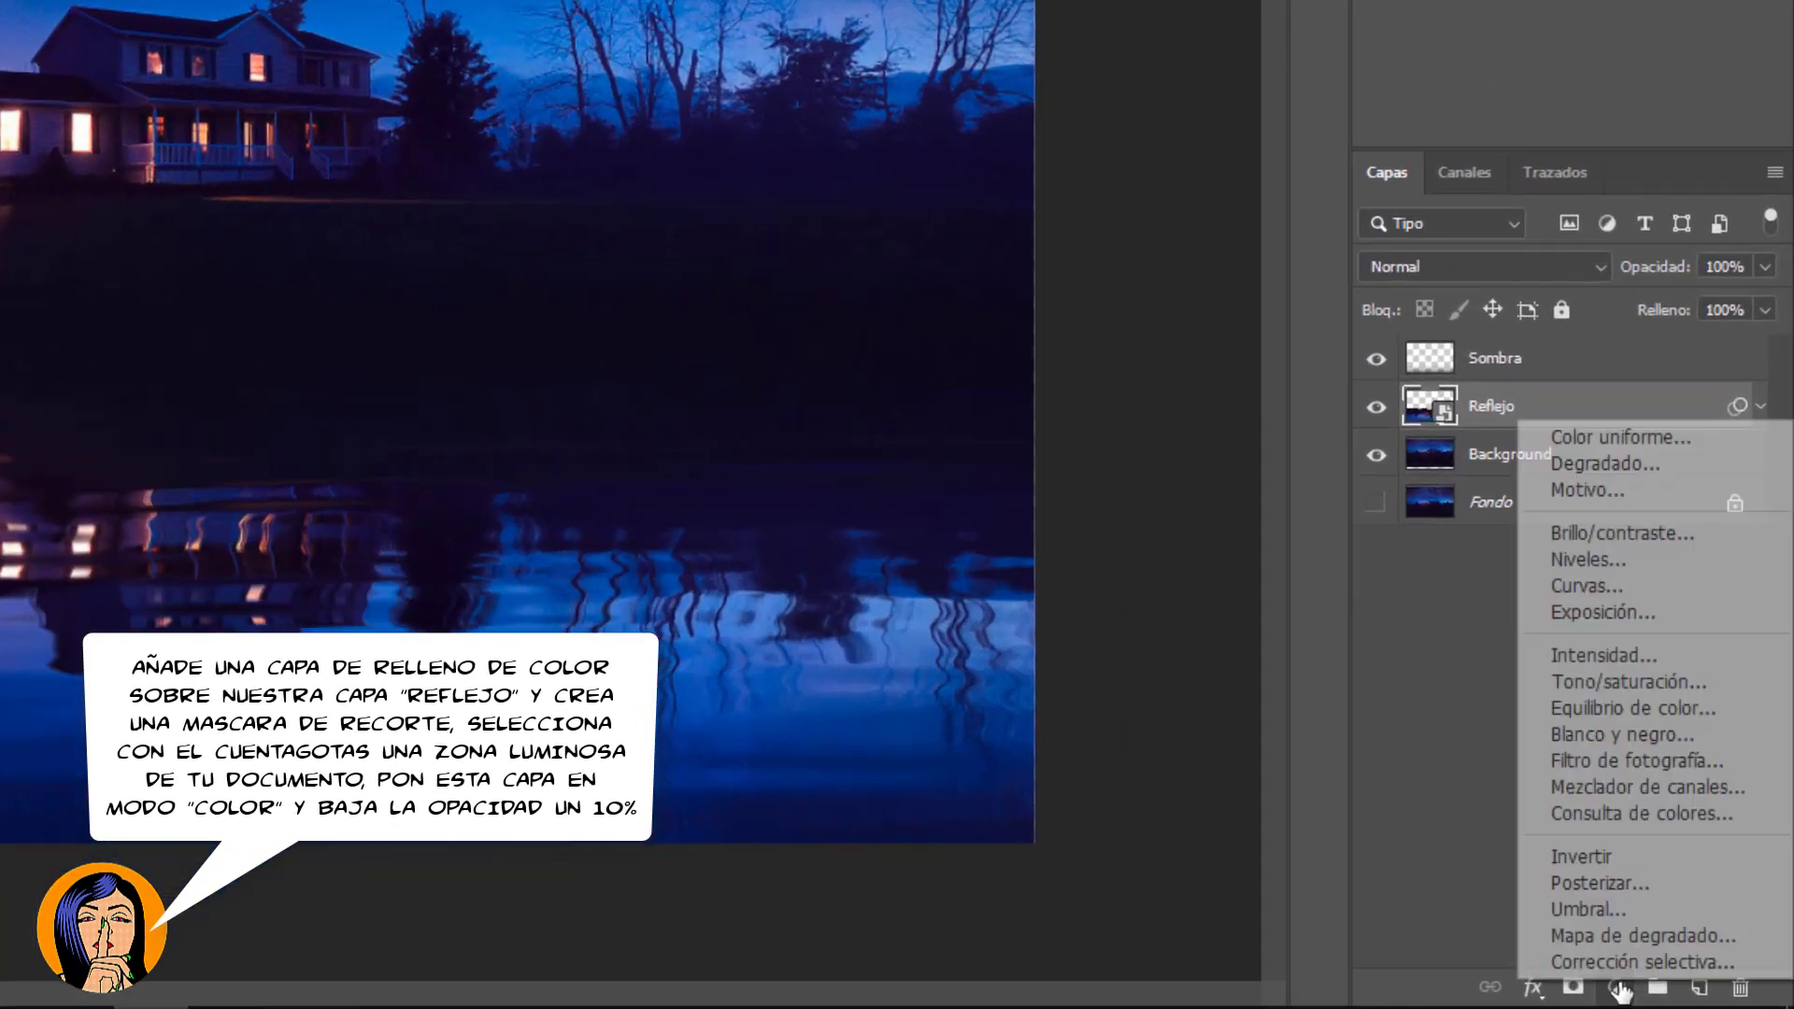
{"action": "left_click", "coordinate": [1628, 332]}
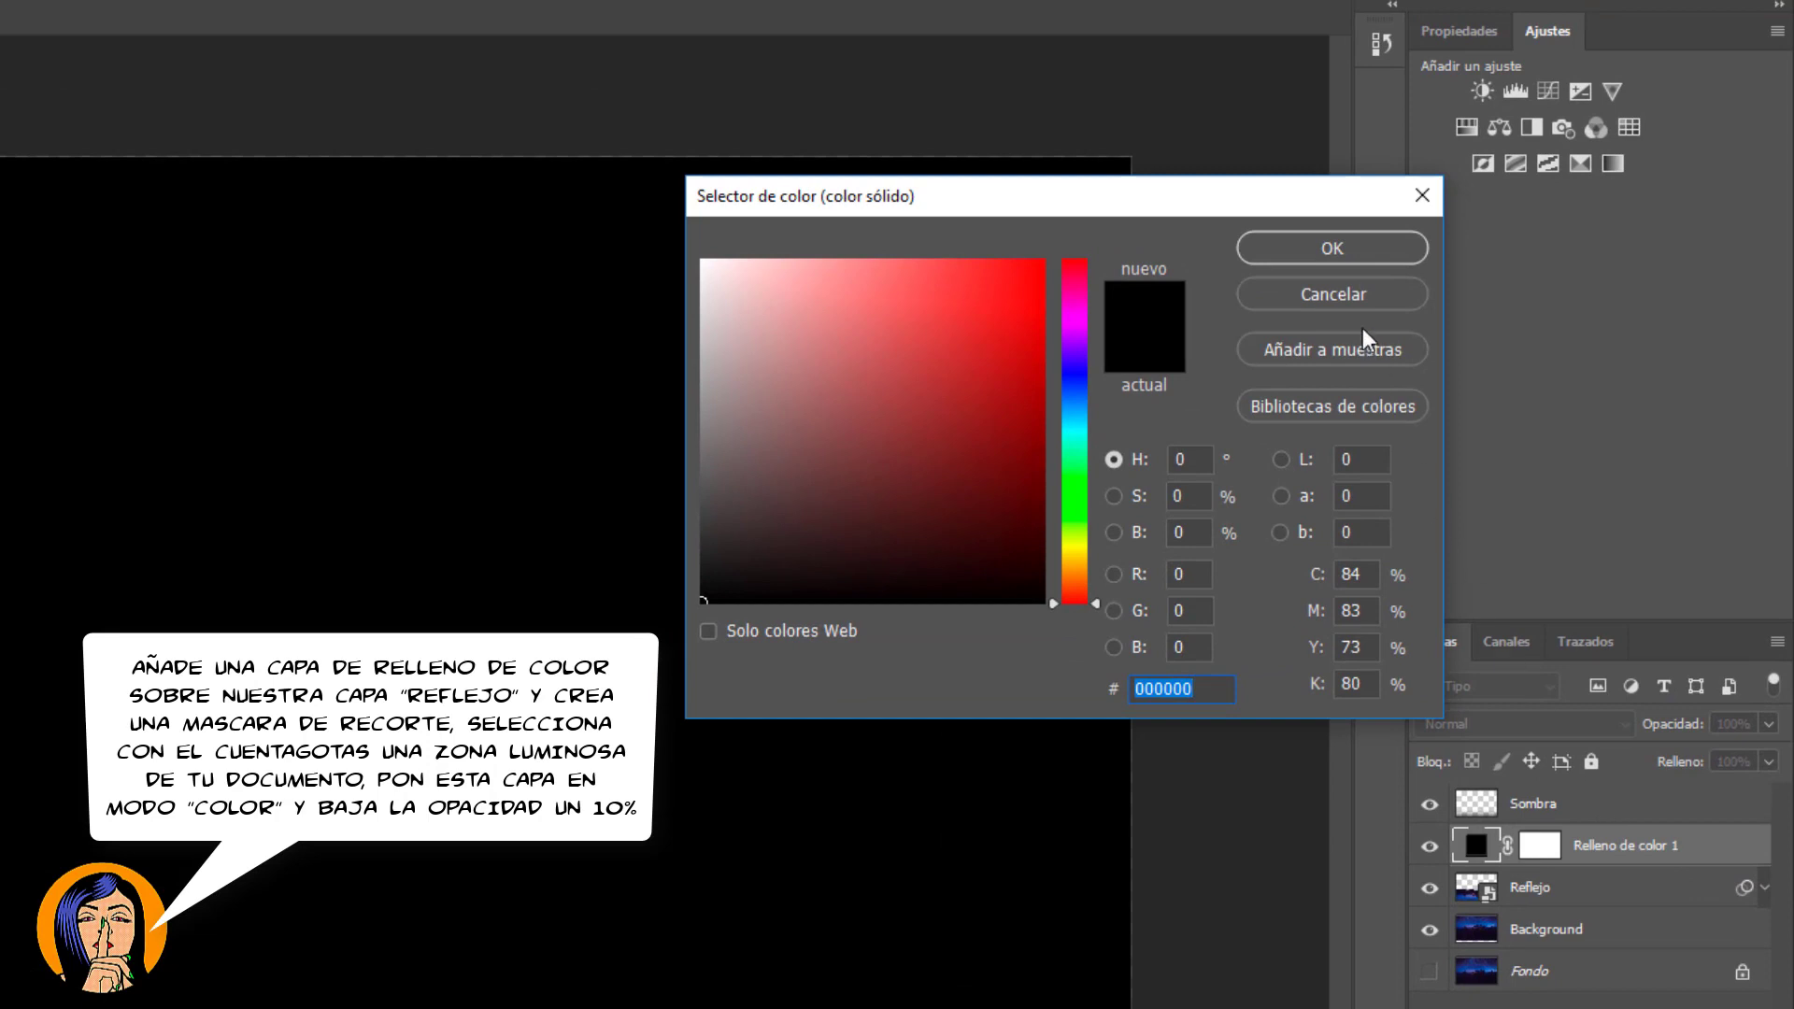
{"action": "left_click", "coordinate": [1342, 246]}
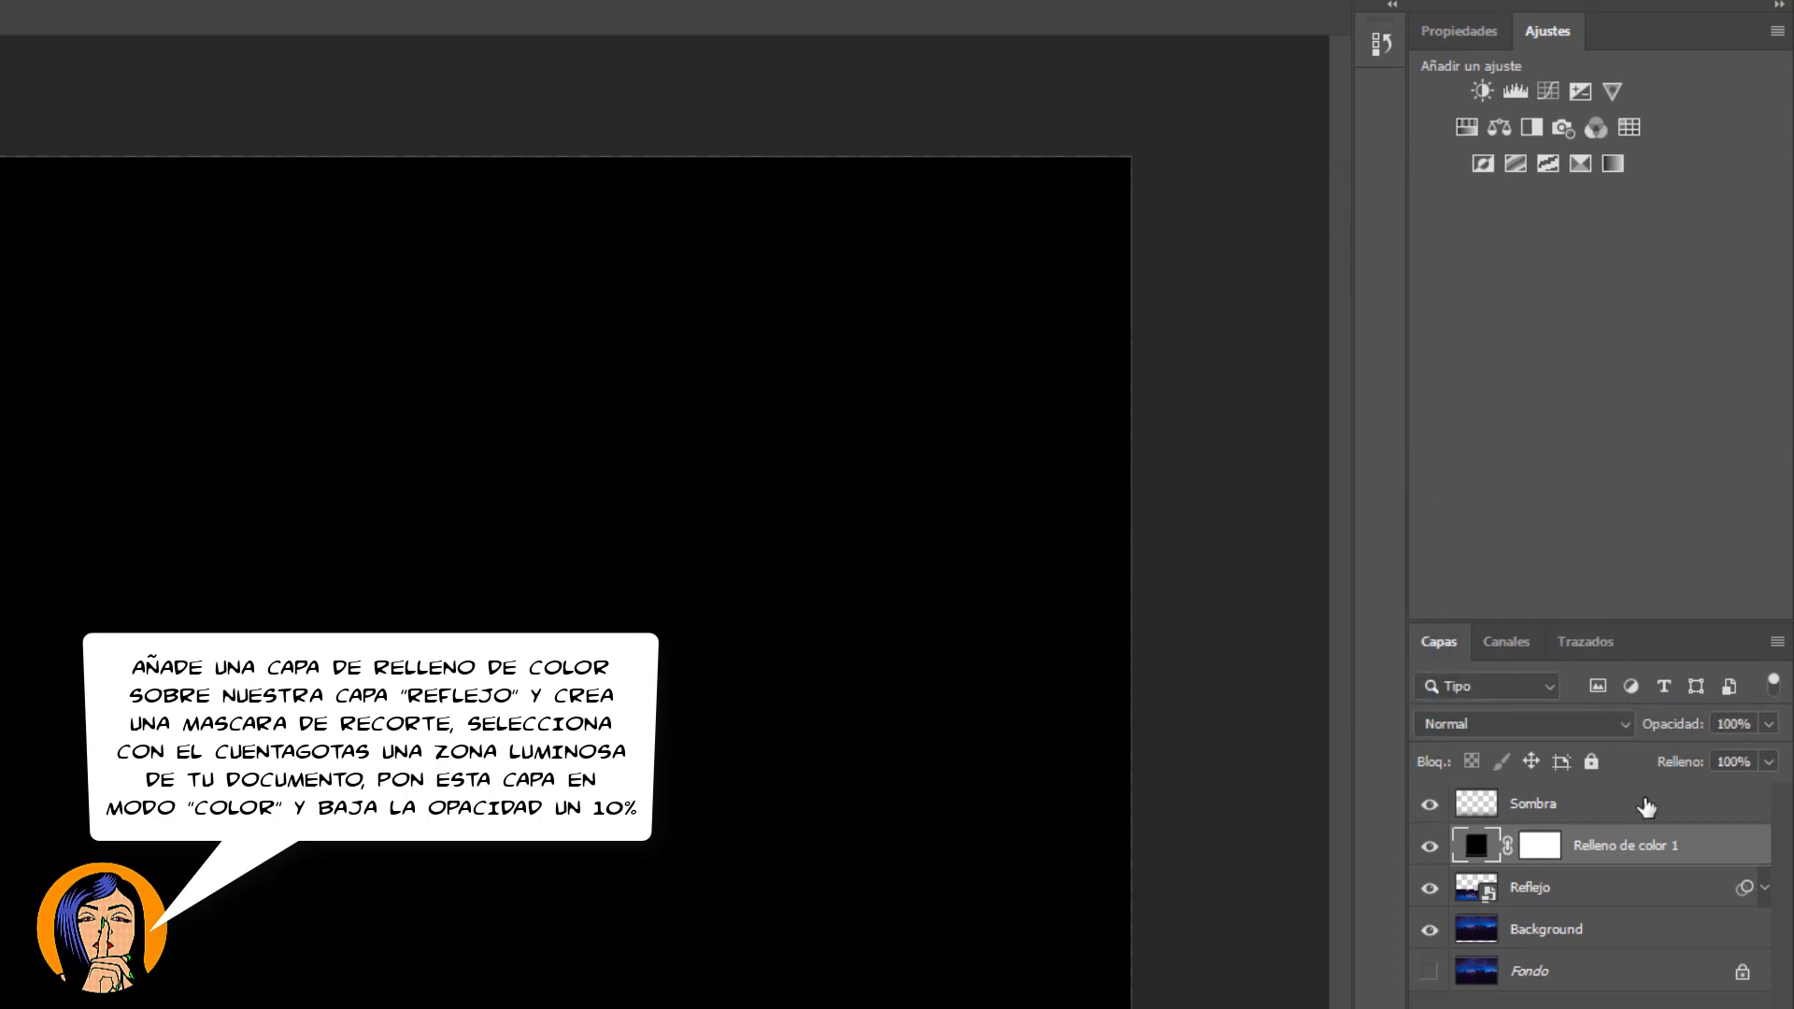
{"action": "right_click", "coordinate": [1710, 845]}
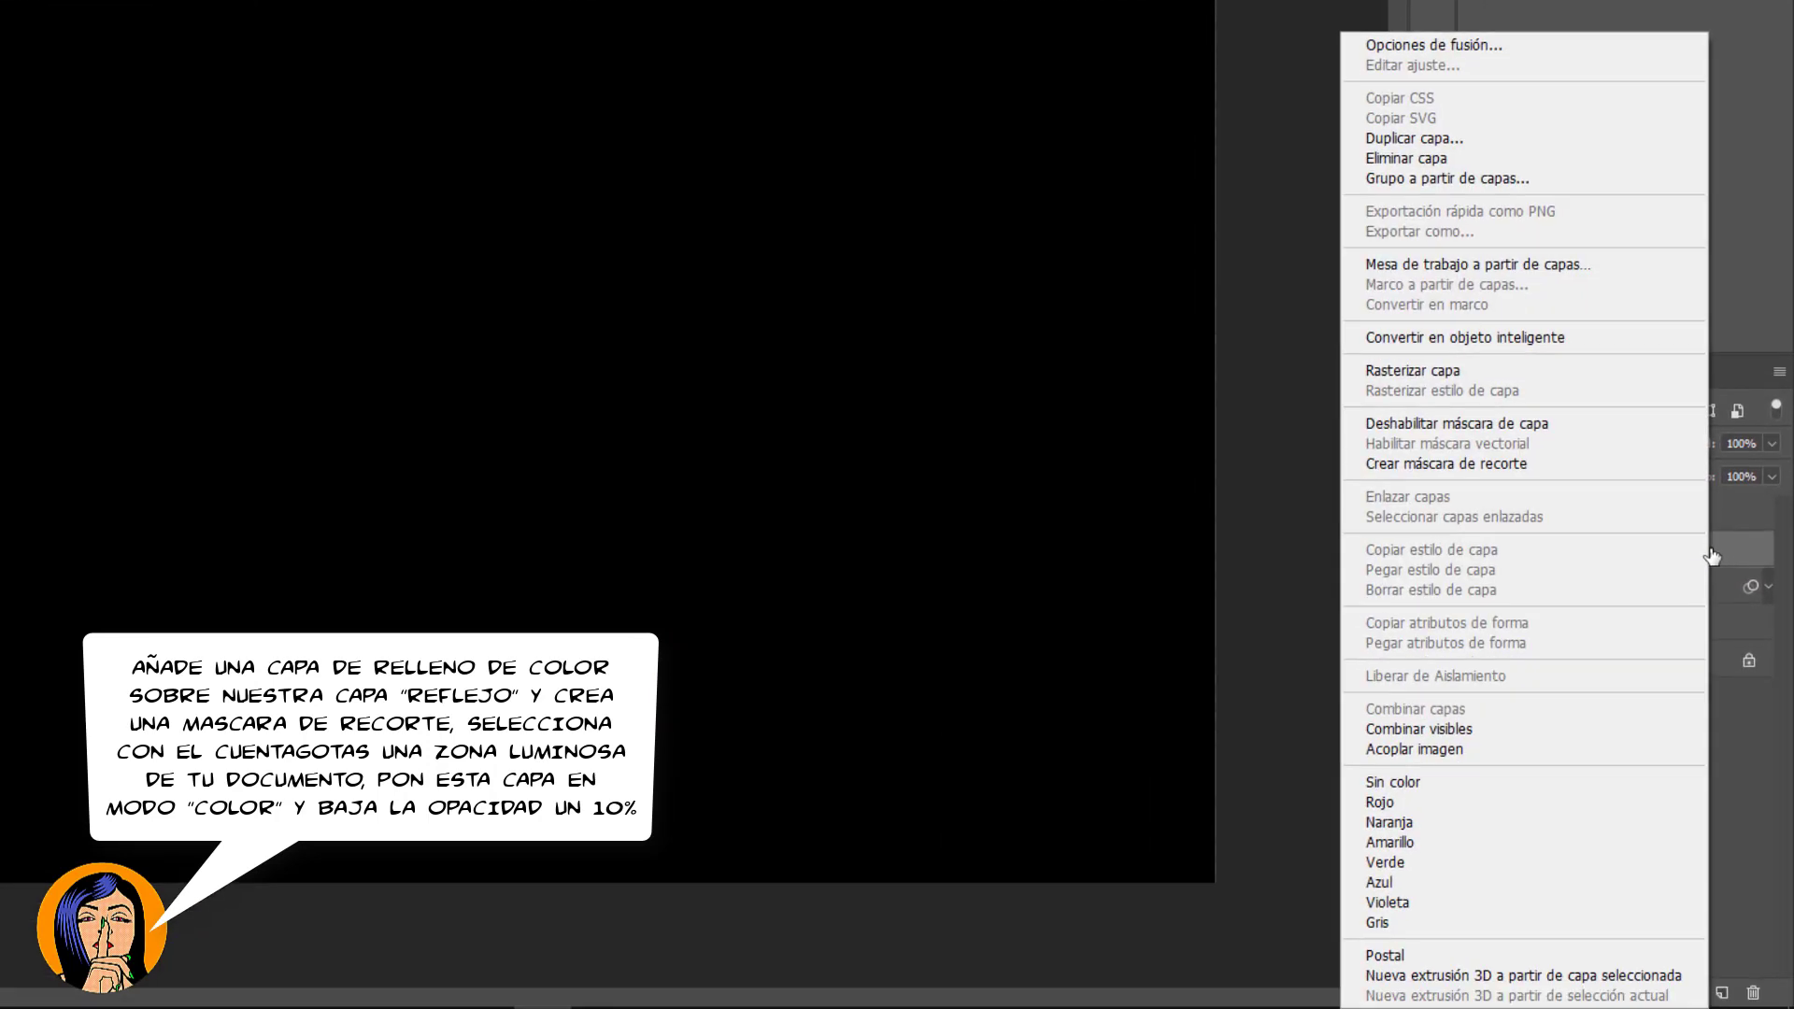
{"action": "left_click", "coordinate": [1632, 465]}
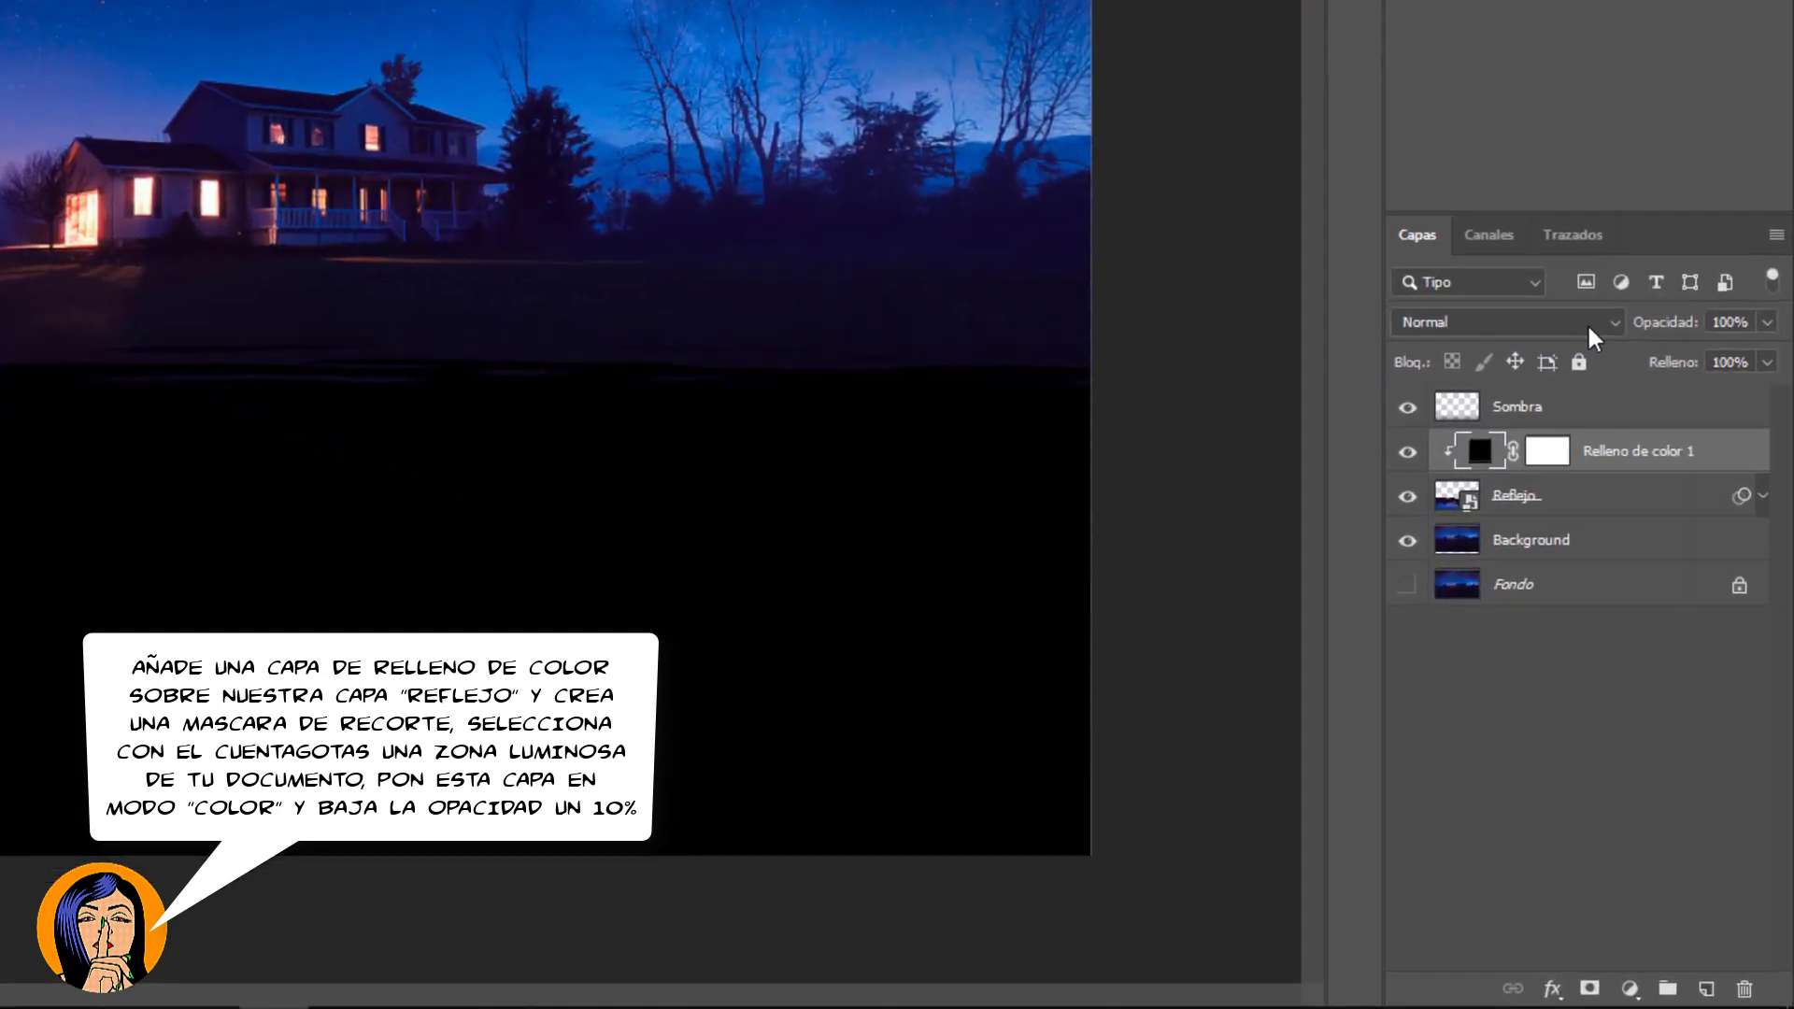
{"action": "left_click", "coordinate": [1624, 445]}
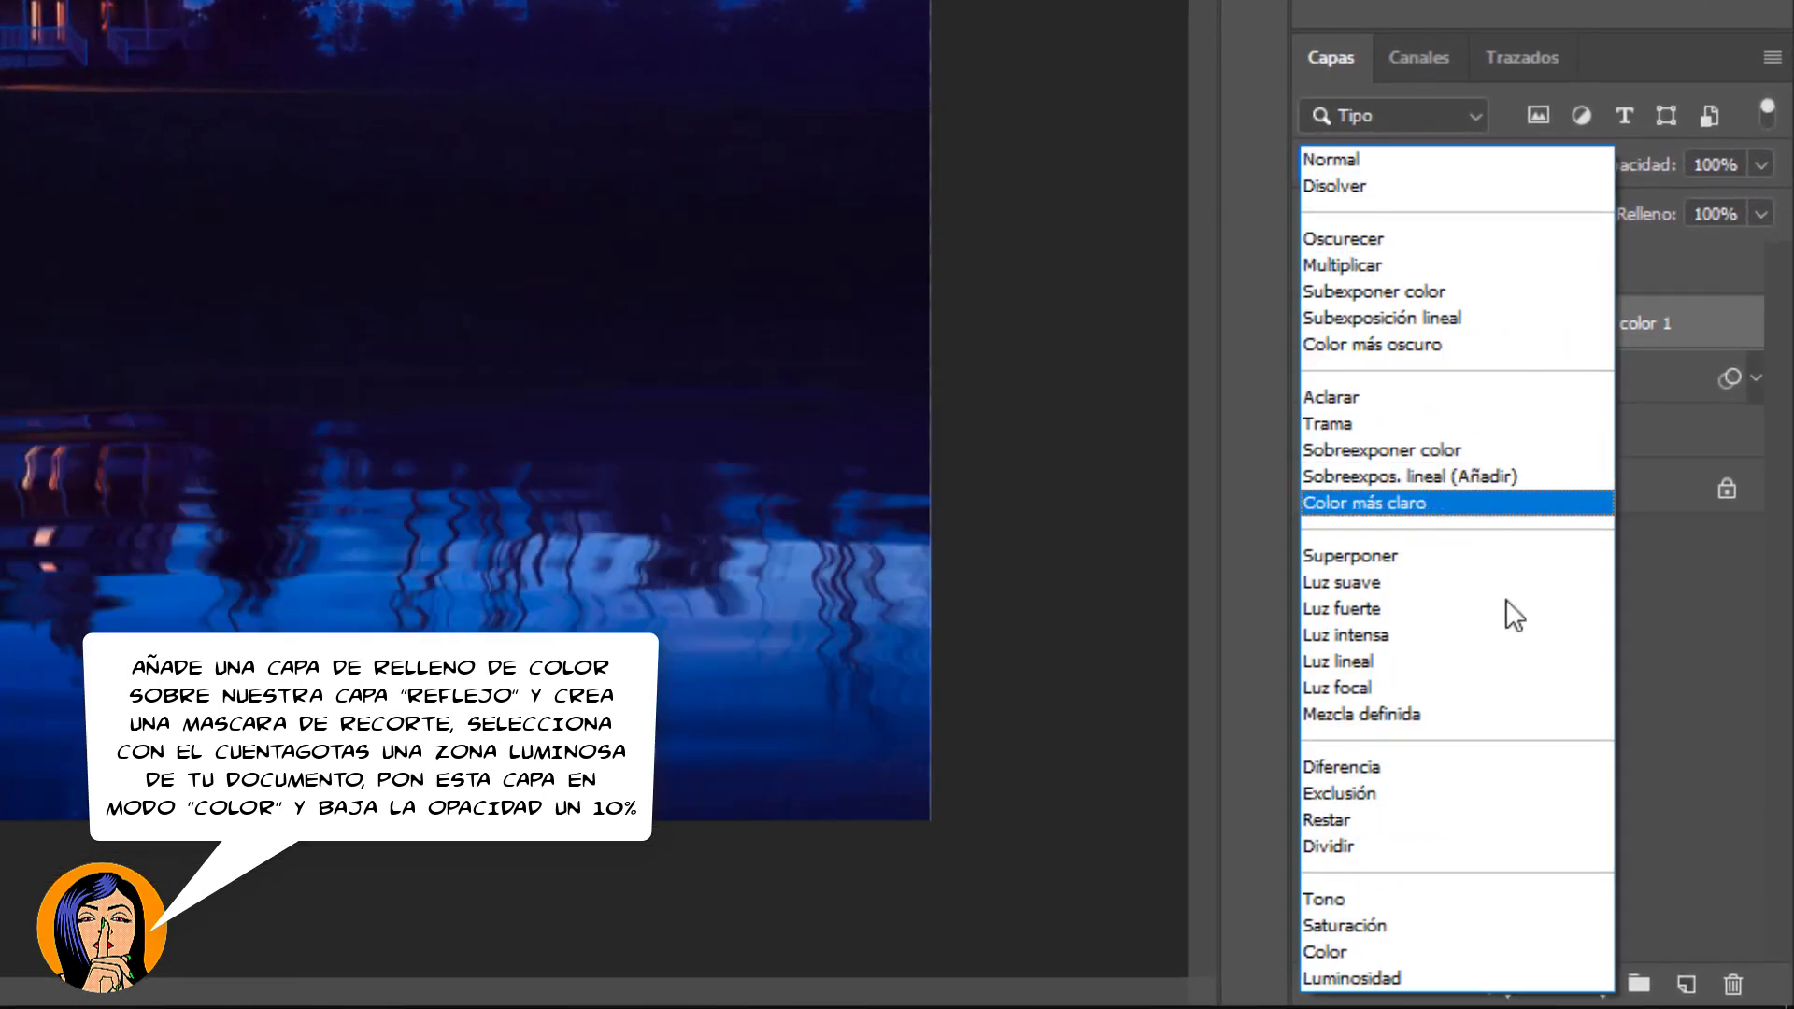
{"action": "left_click", "coordinate": [1477, 951]}
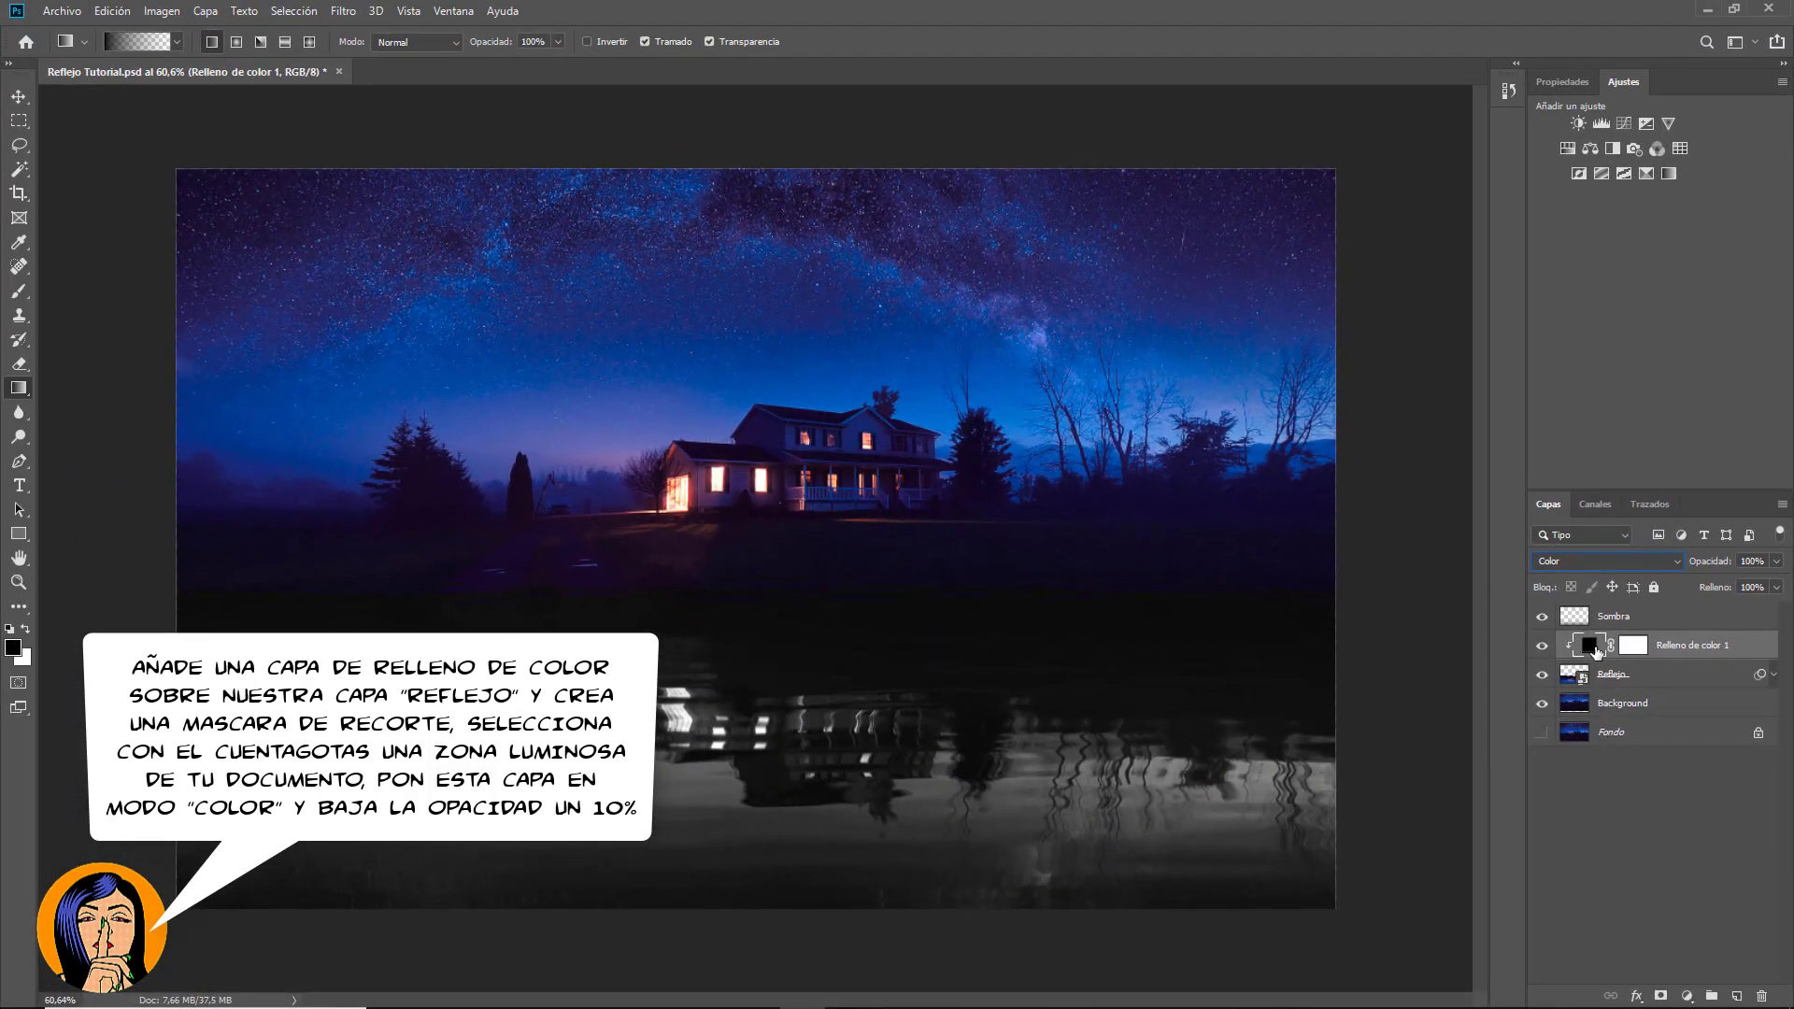
Step: Change the fill to a dark red sampled from the house and set opacity 10%
{"action": "double_click", "coordinate": [1593, 646]}
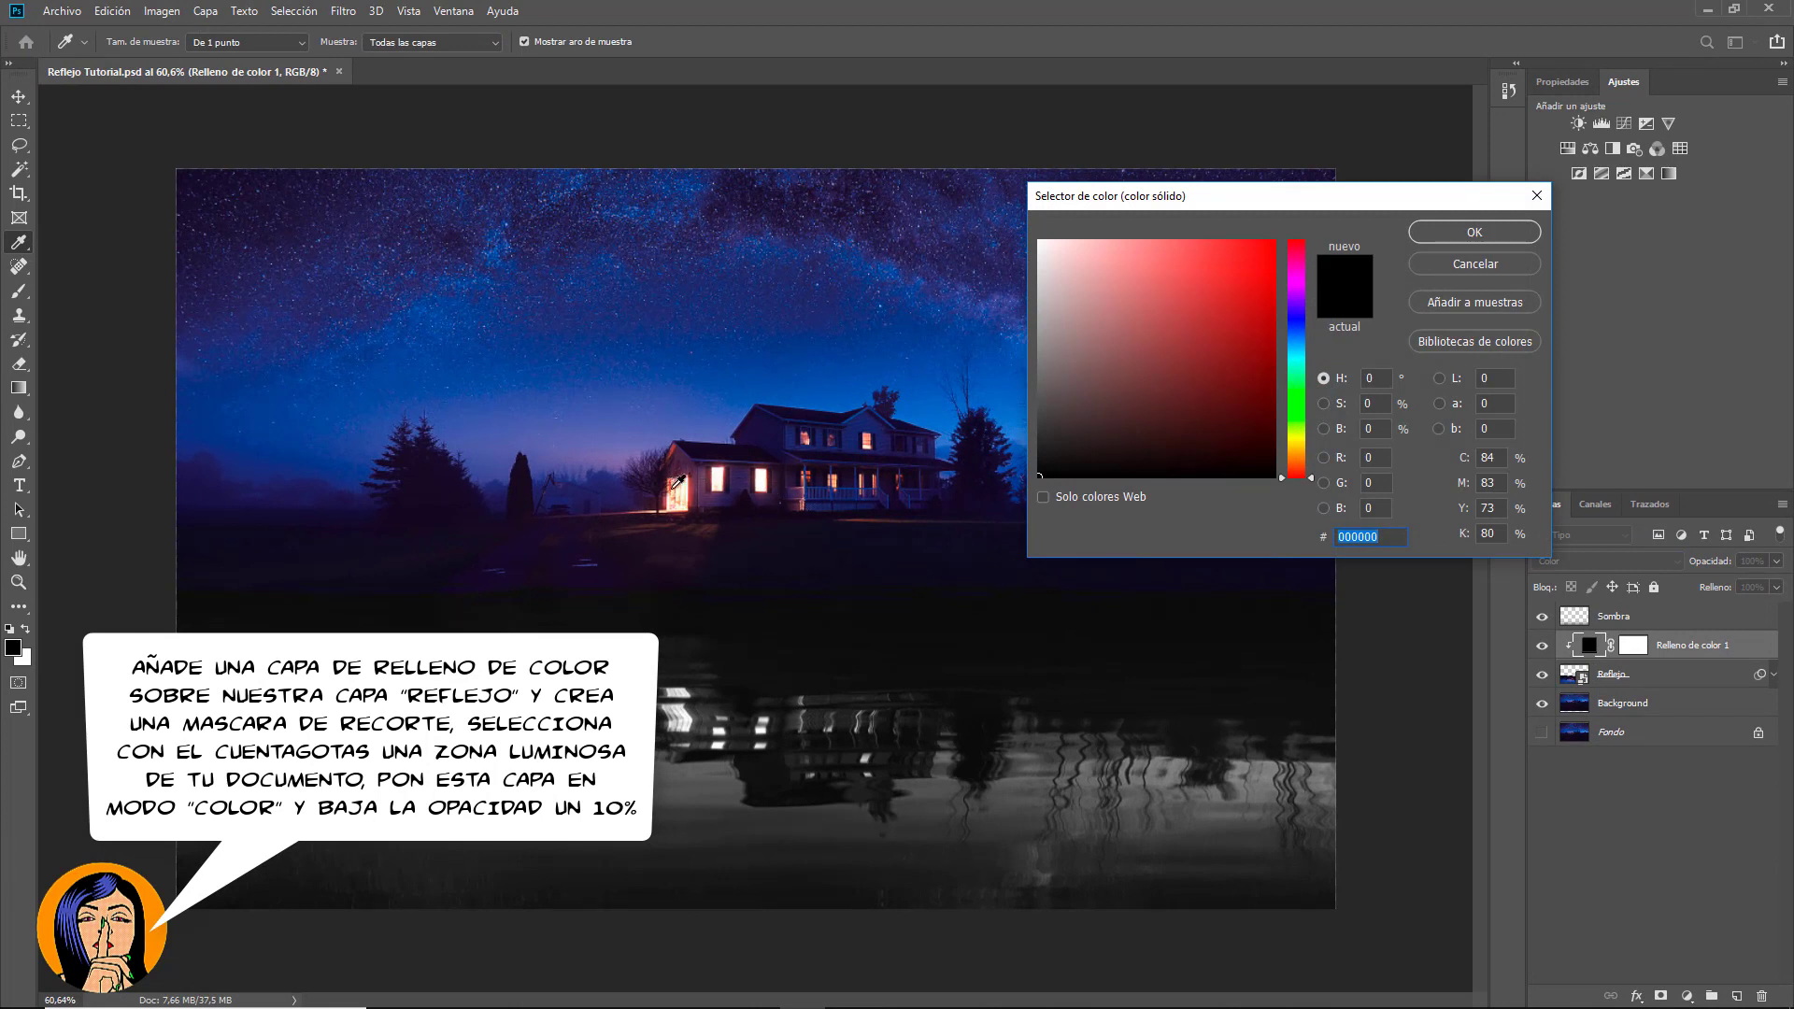
{"action": "left_click", "coordinate": [676, 483]}
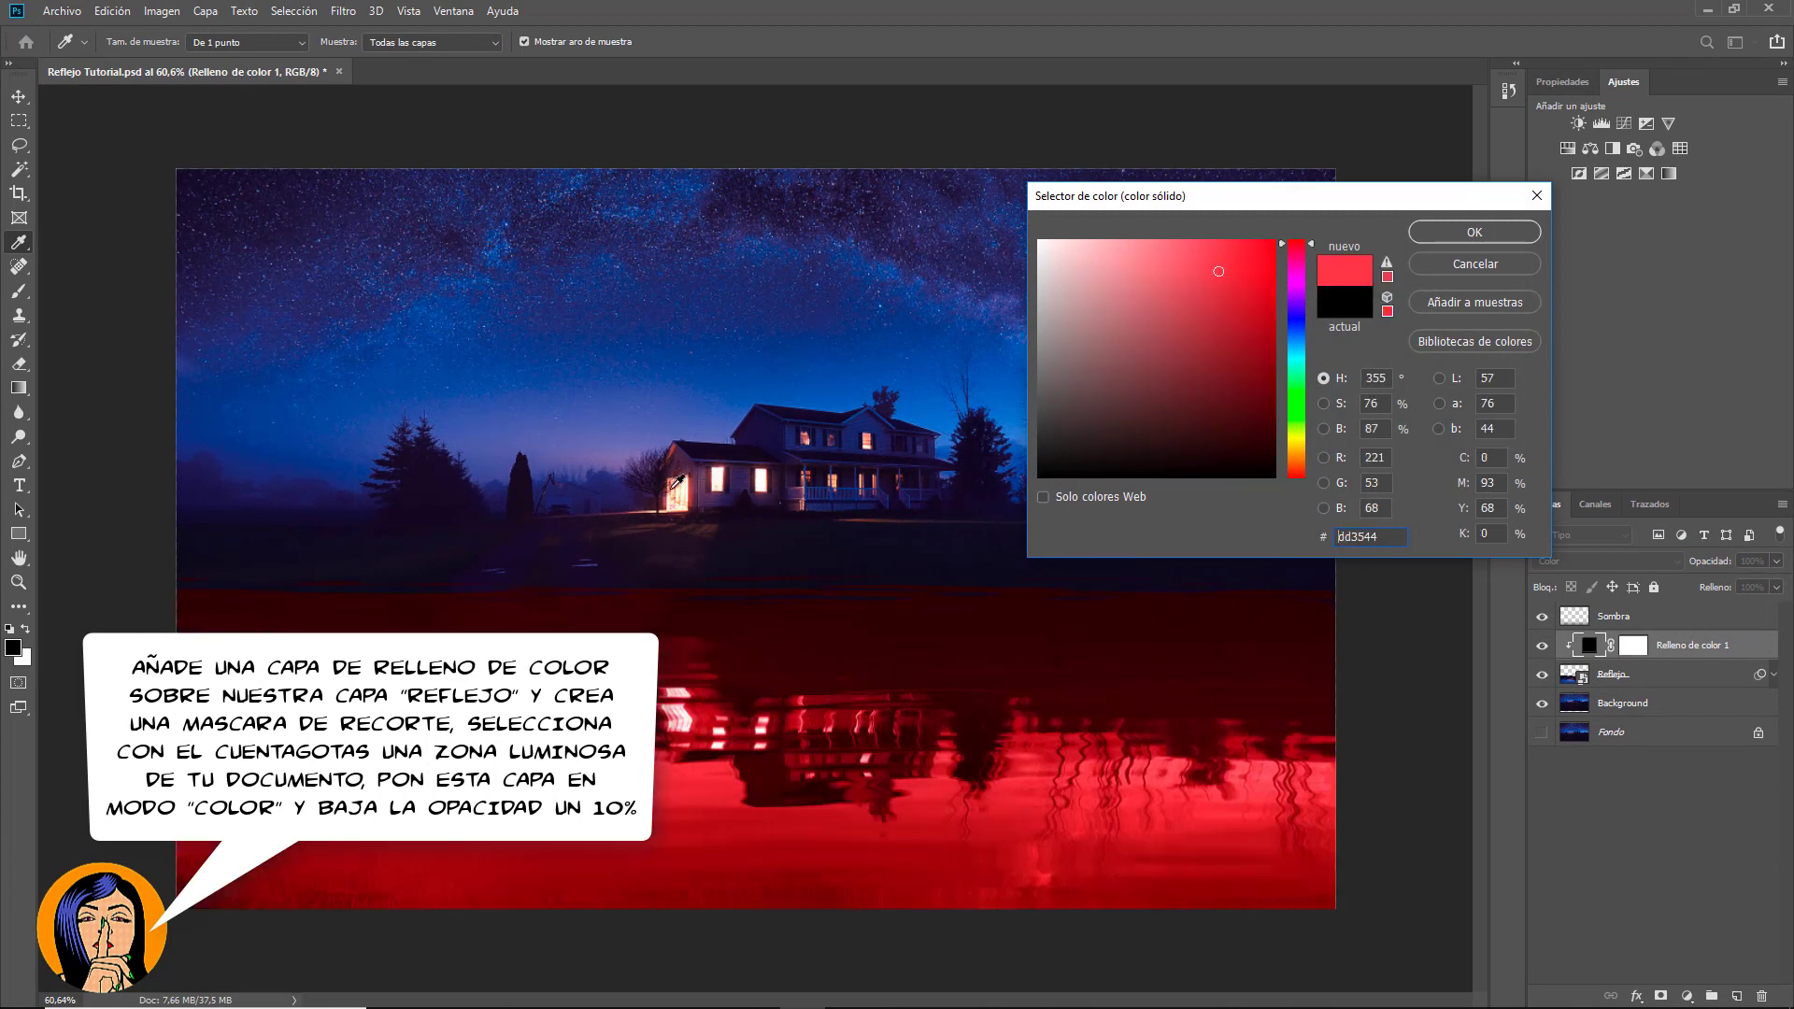
{"action": "left_click", "coordinate": [677, 483]}
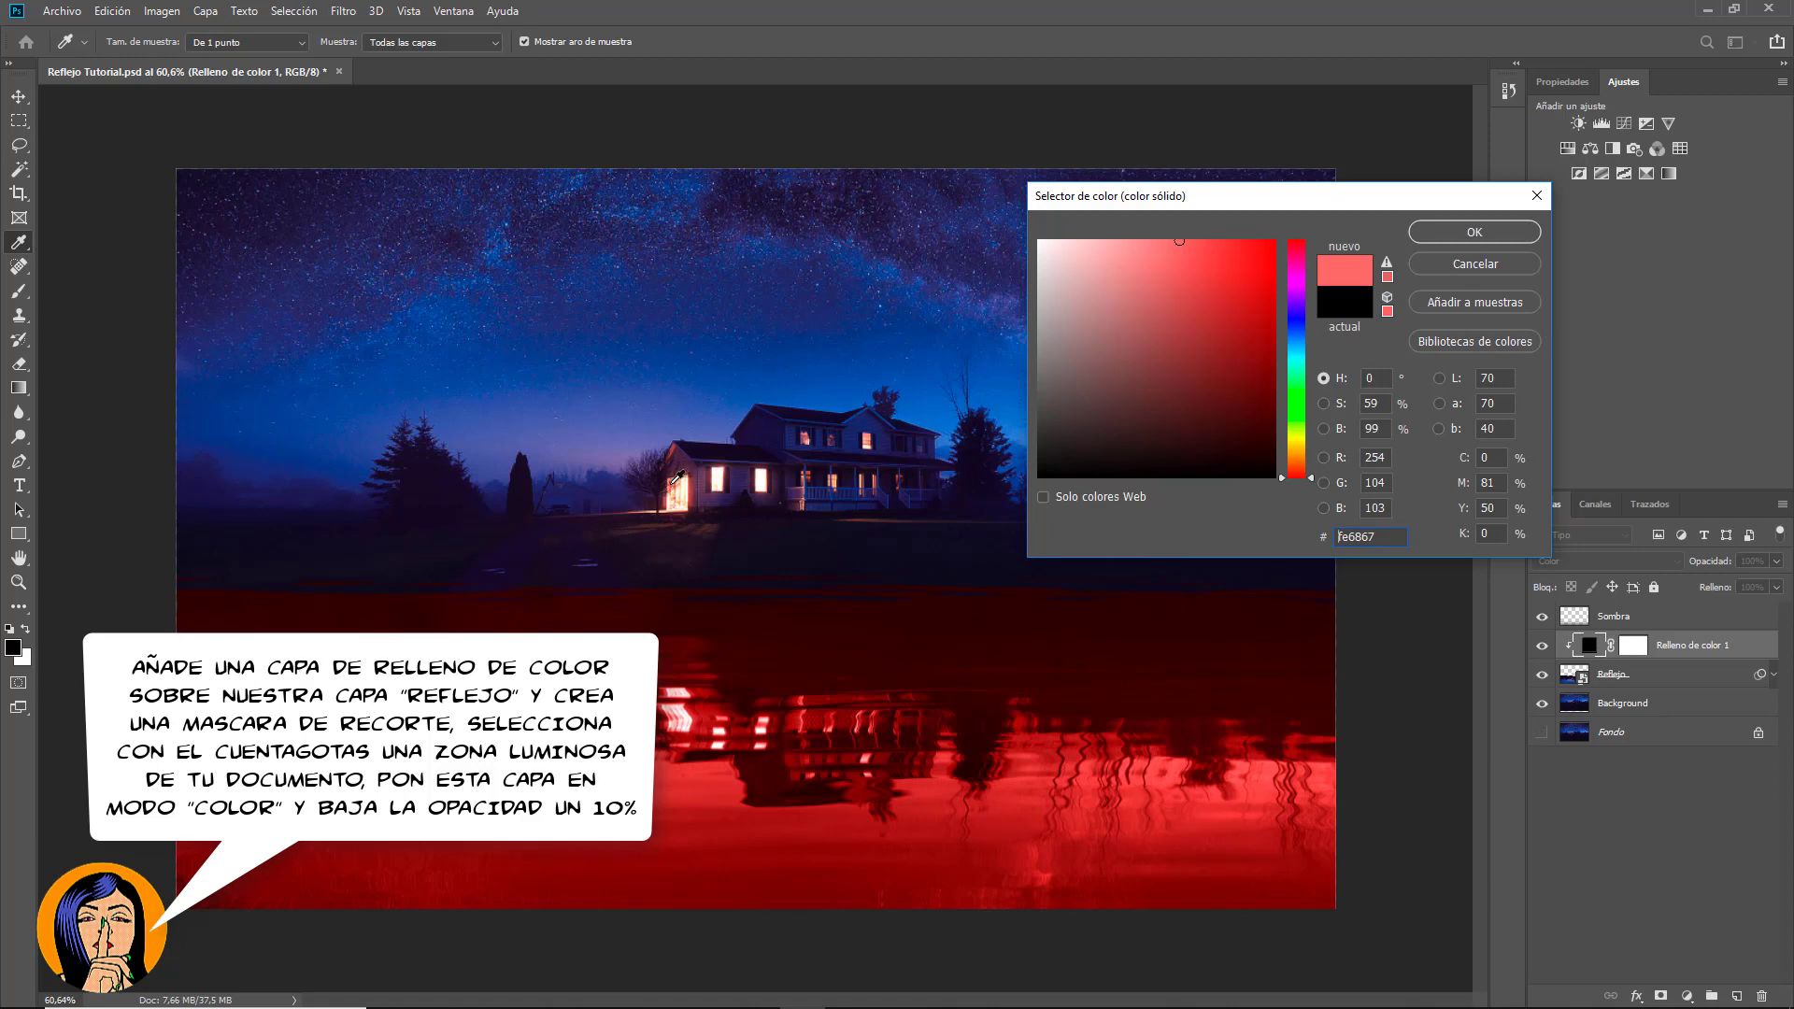
{"action": "left_click", "coordinate": [676, 483]}
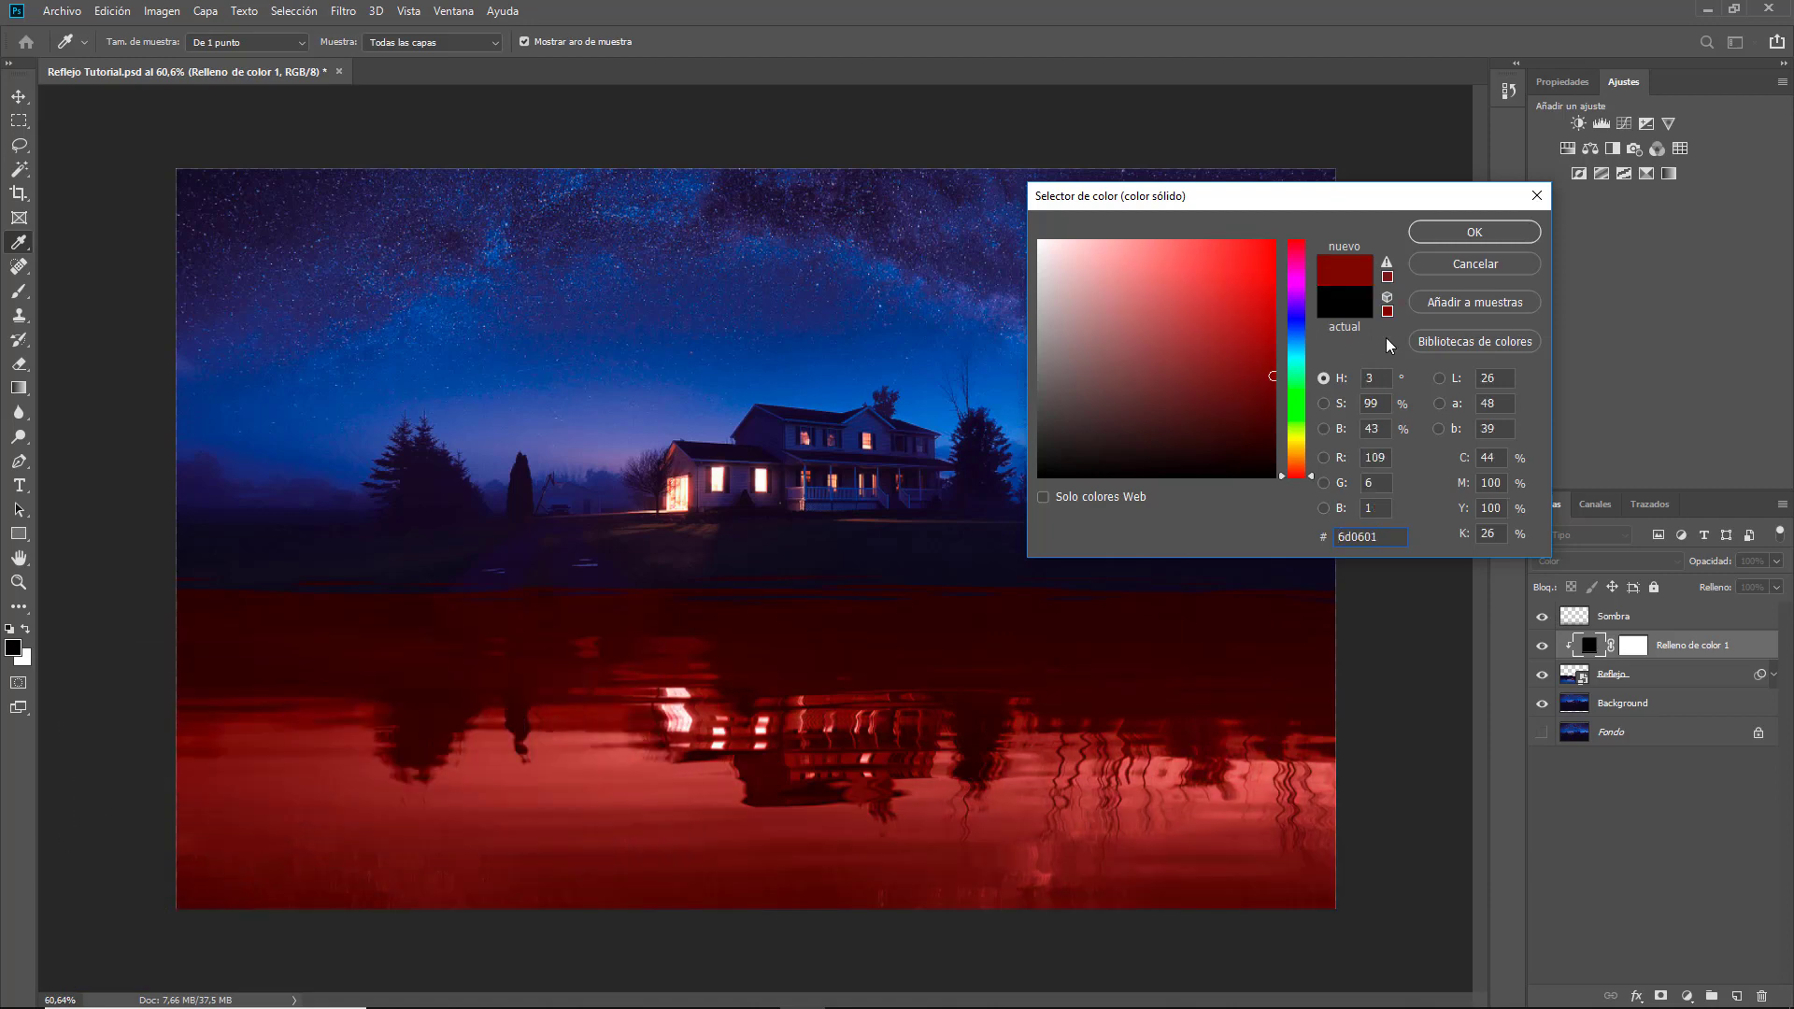
{"action": "left_click", "coordinate": [1475, 231]}
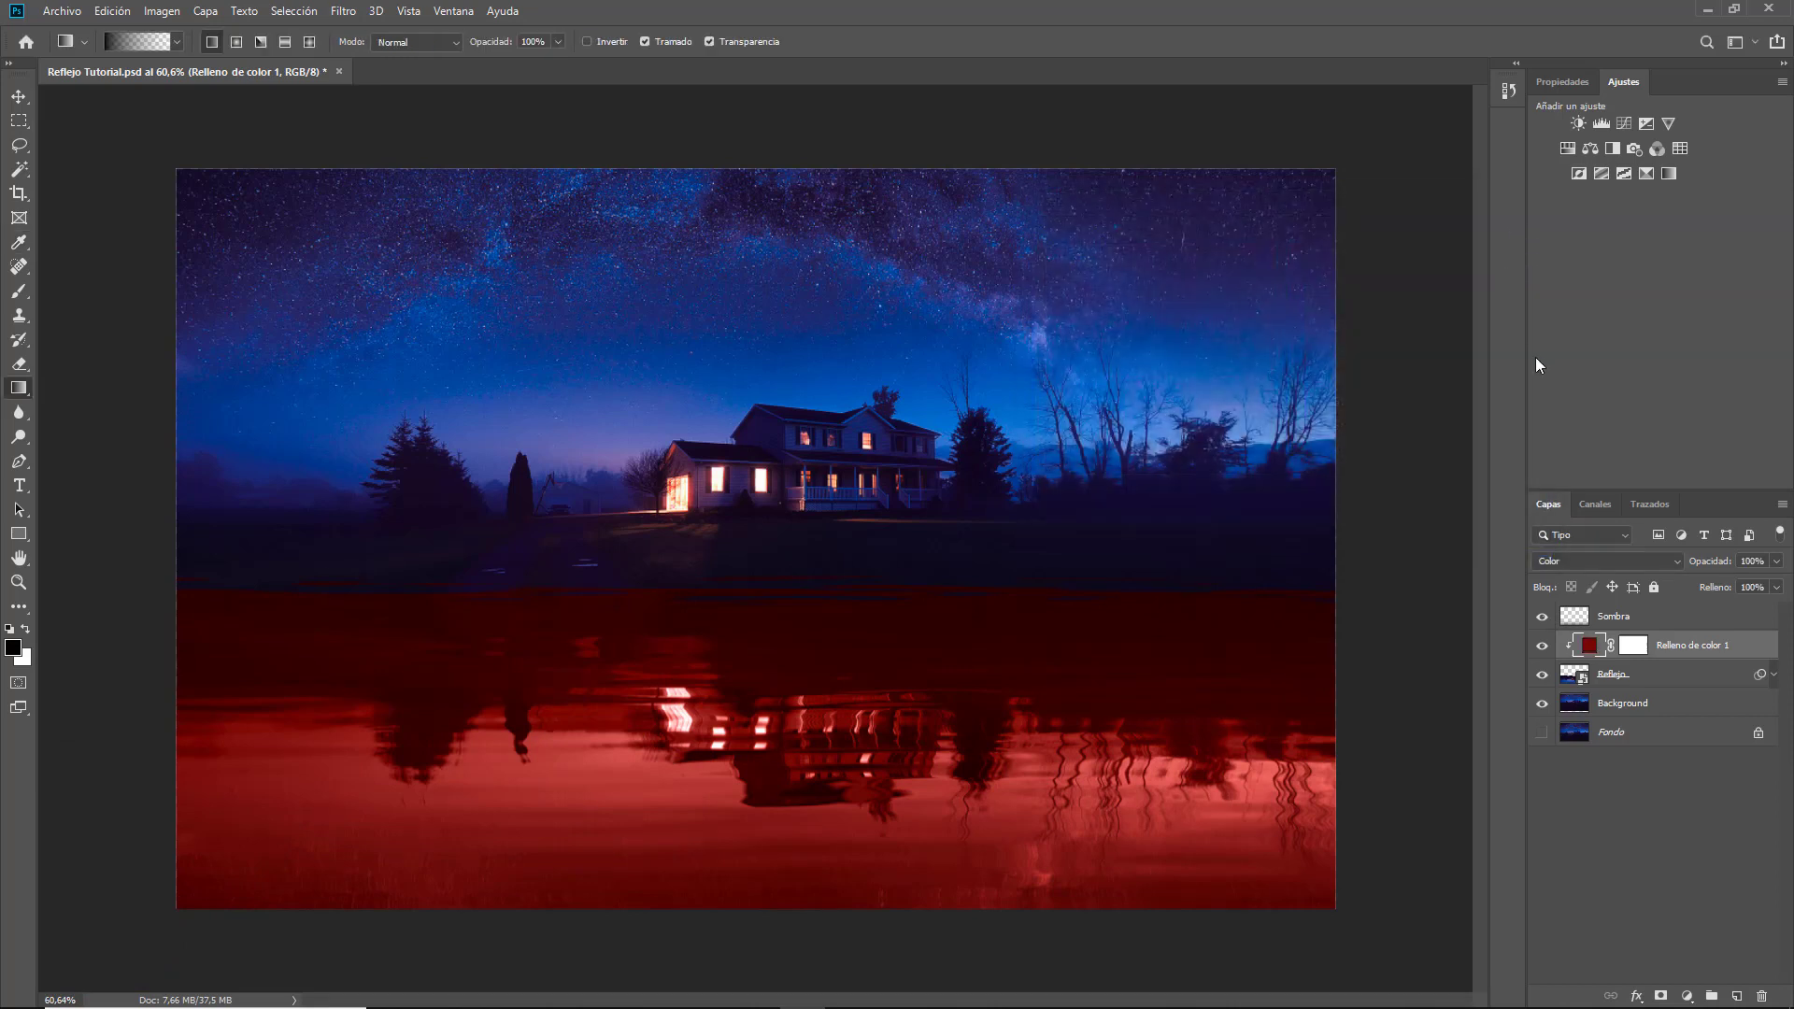
{"action": "left_click", "coordinate": [1752, 561]}
{"action": "type", "text": "10"}
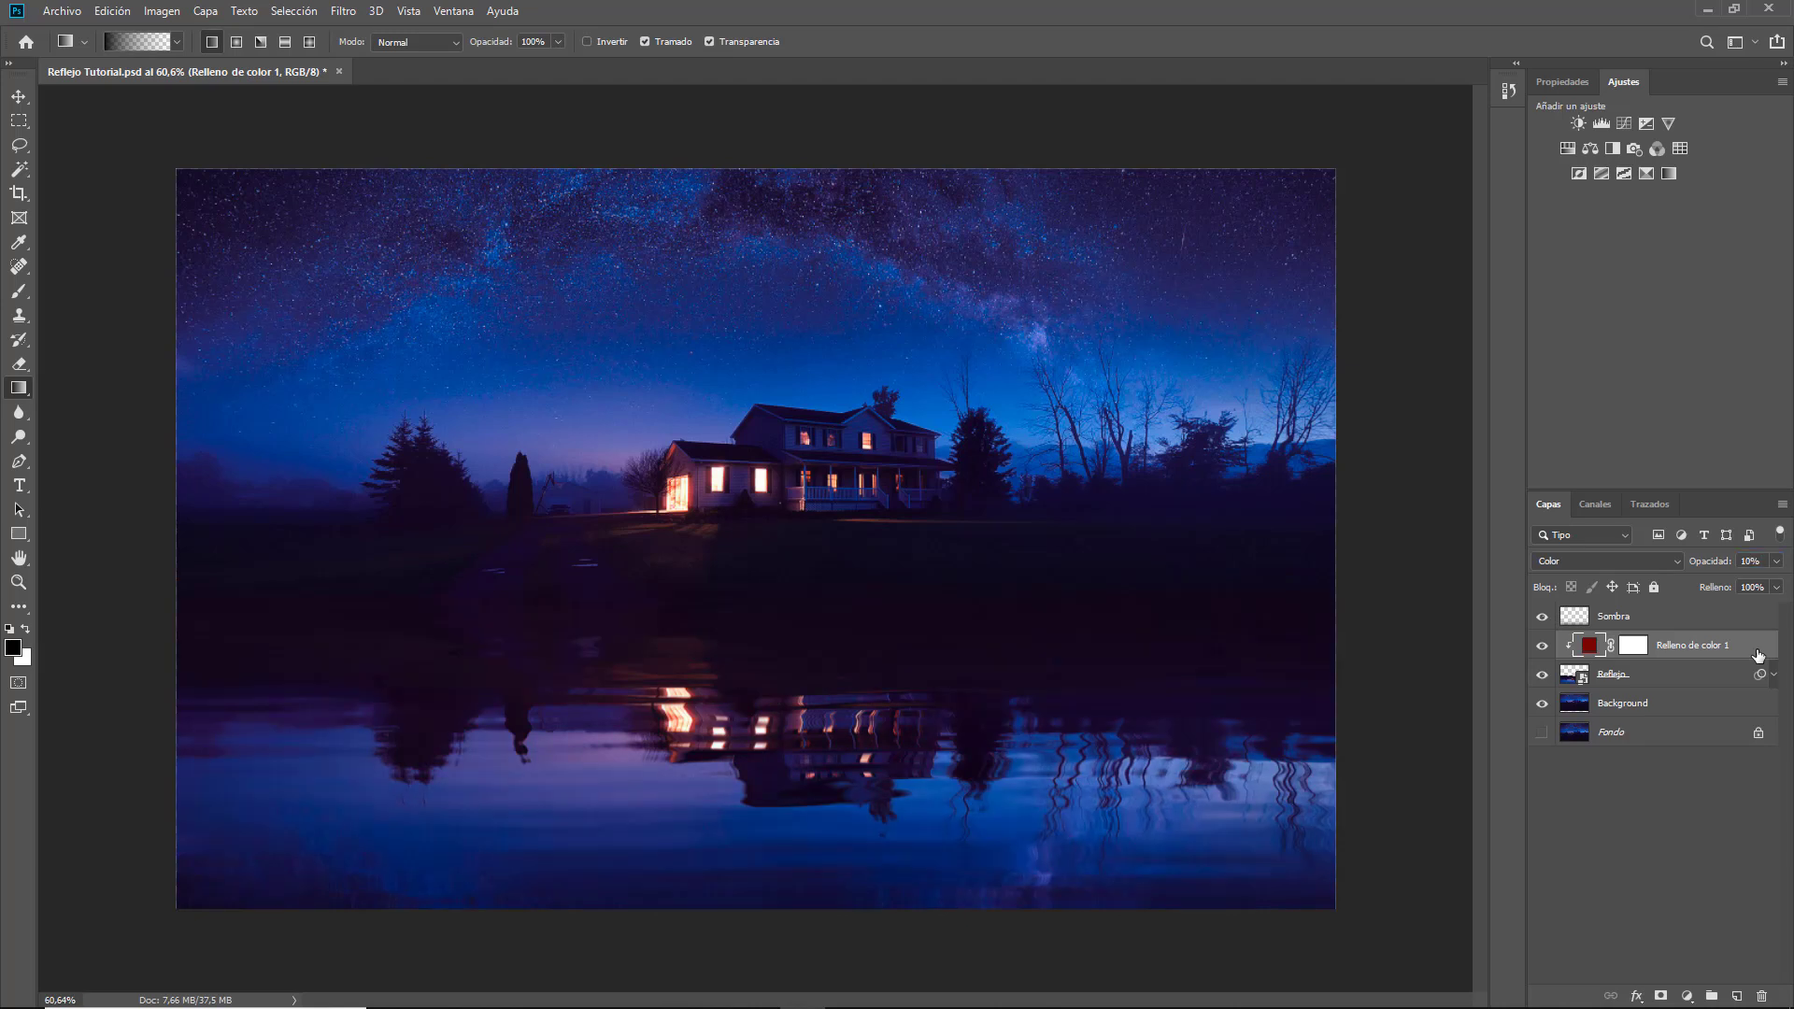
{"action": "left_click", "coordinate": [1543, 649]}
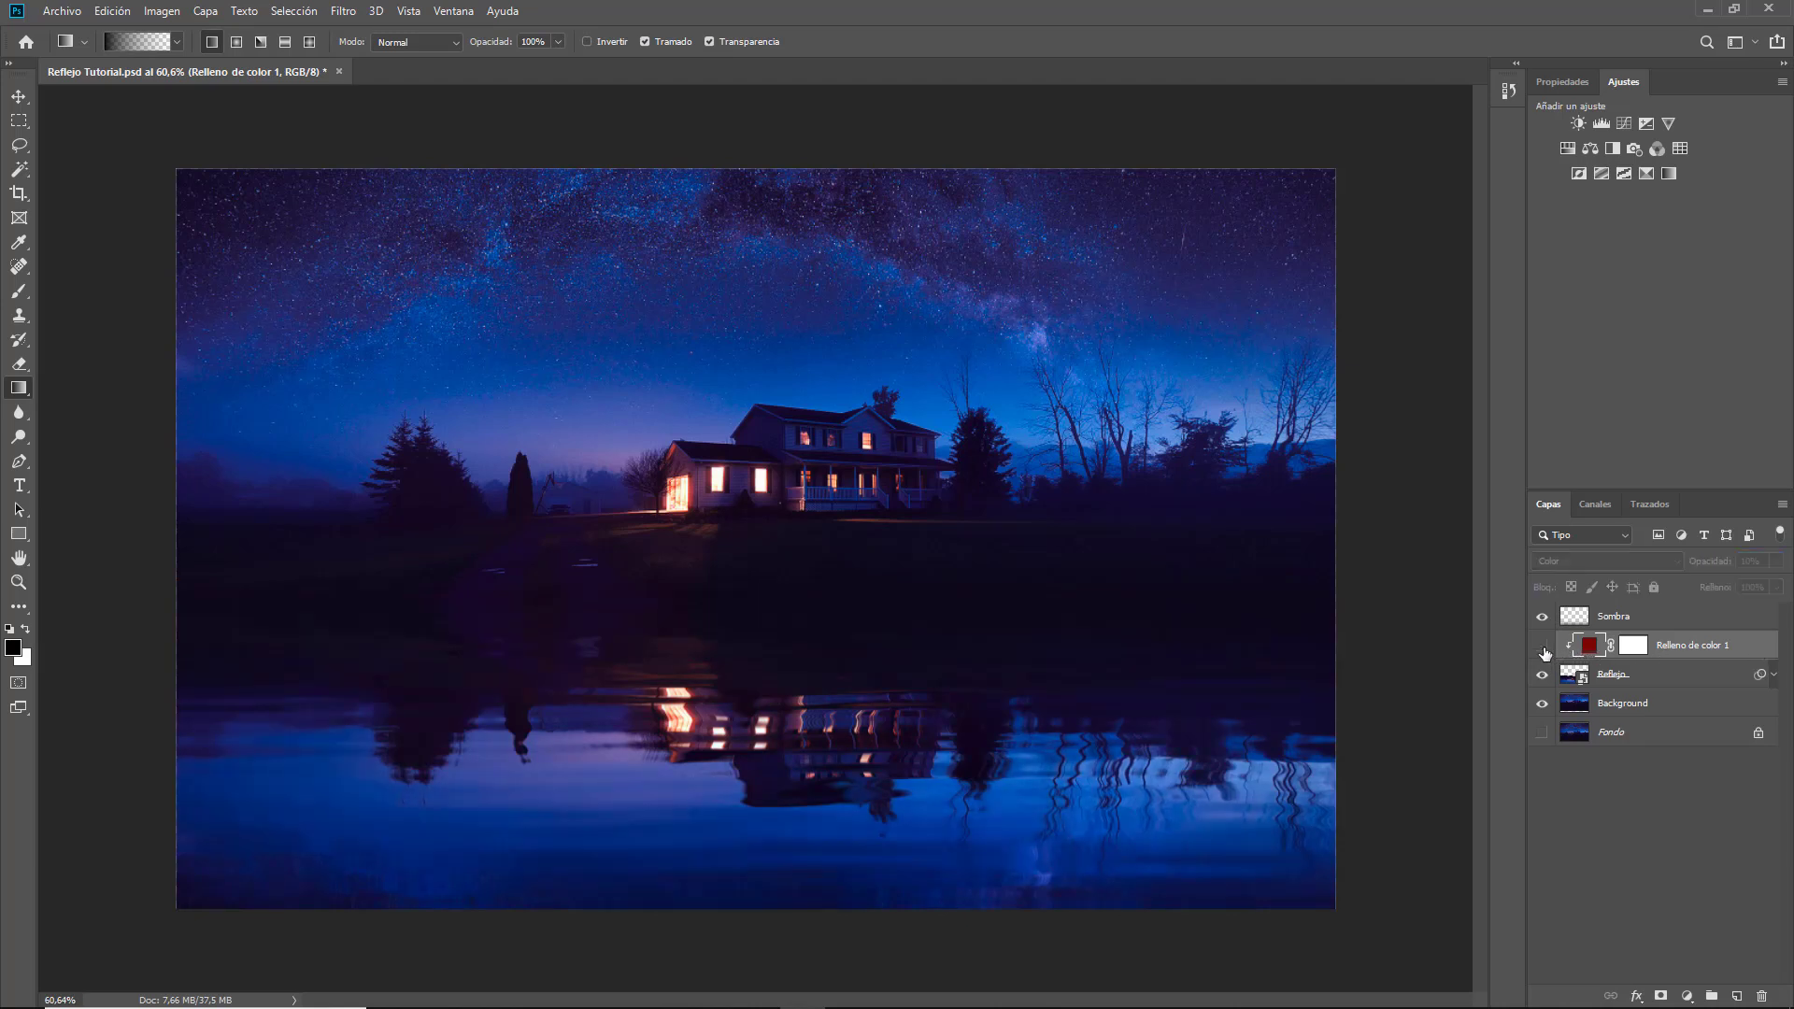
{"action": "left_click", "coordinate": [1543, 649]}
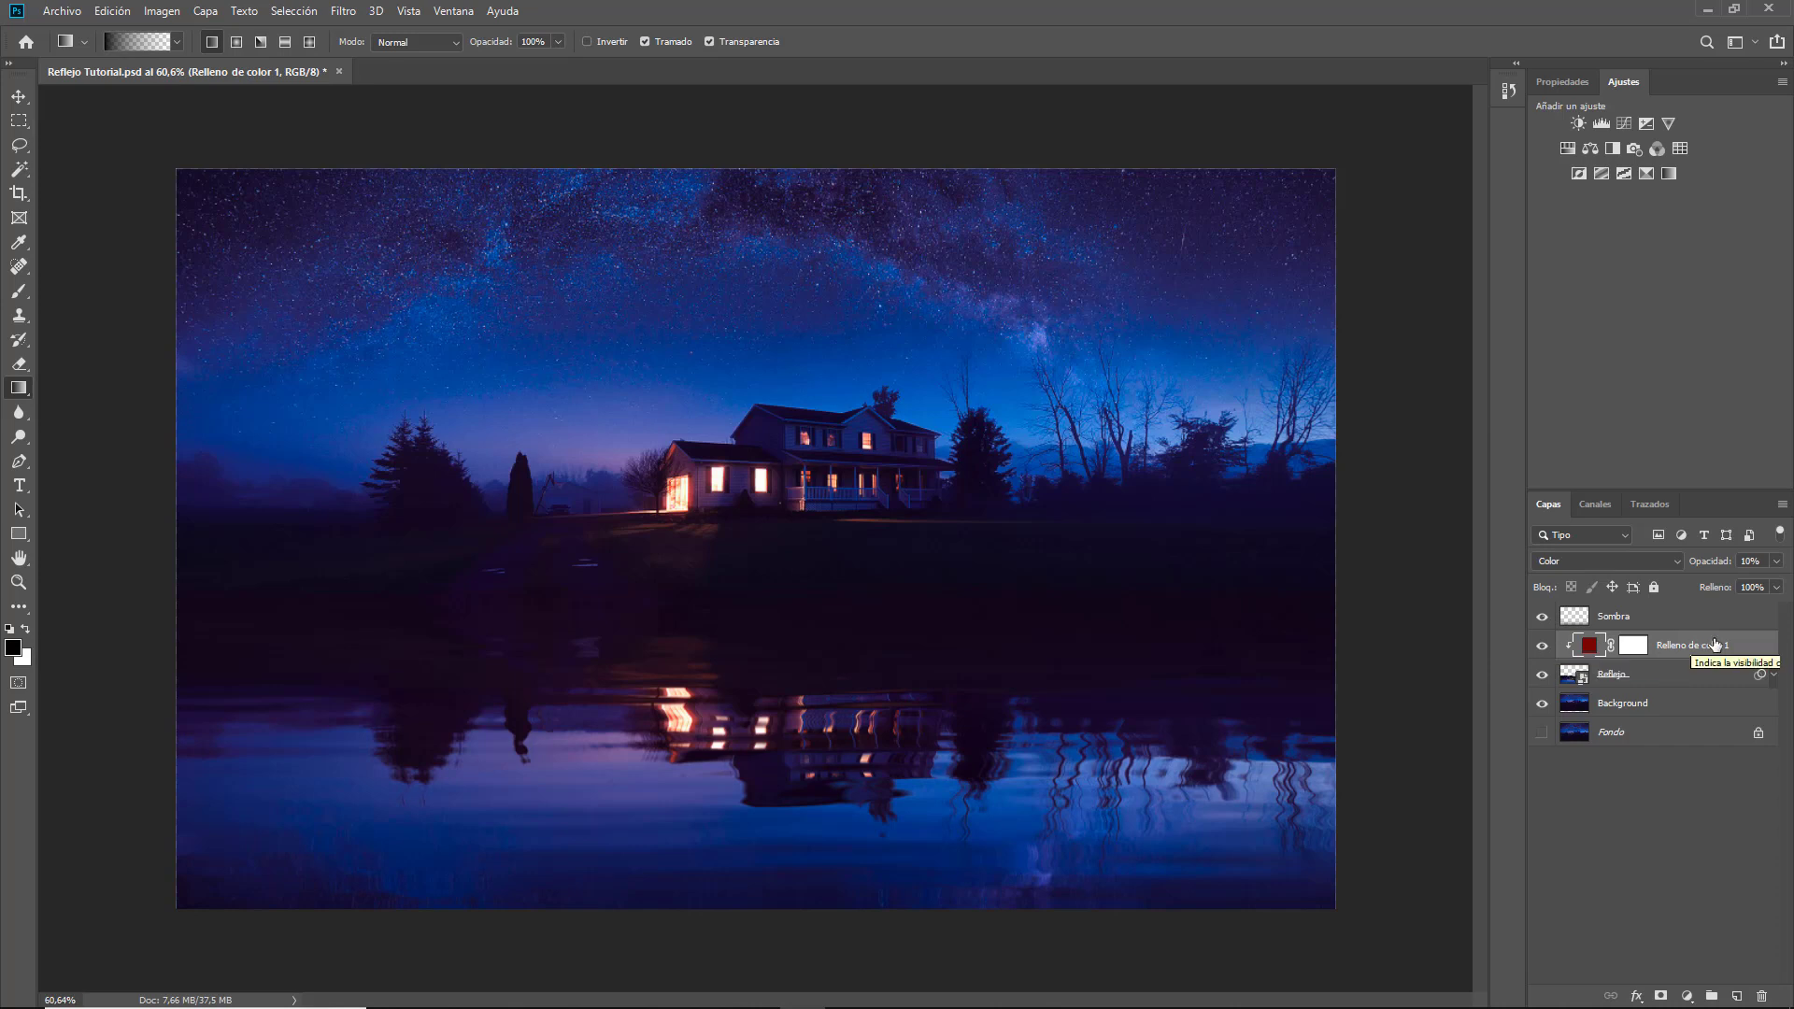
Step: Add an Intensidad layer above Sombra with raised vibrance and saturation +26
{"action": "left_click", "coordinate": [1750, 621]}
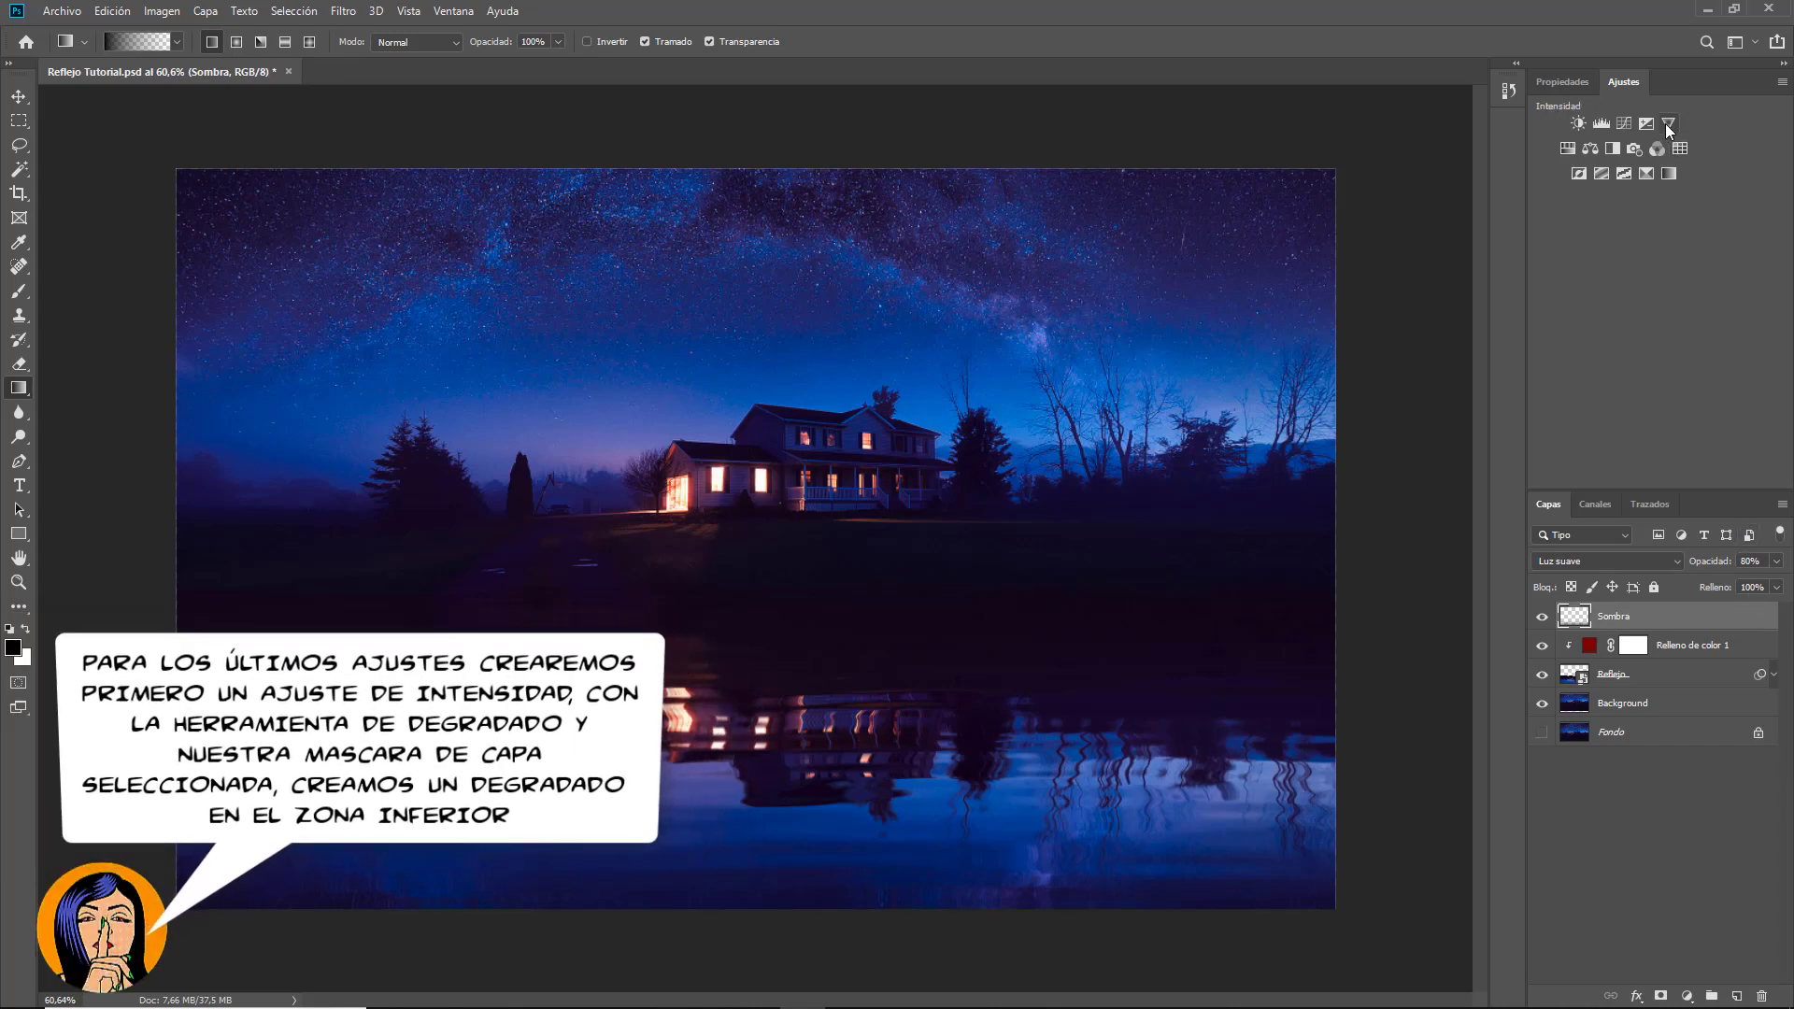
{"action": "left_click", "coordinate": [1667, 123]}
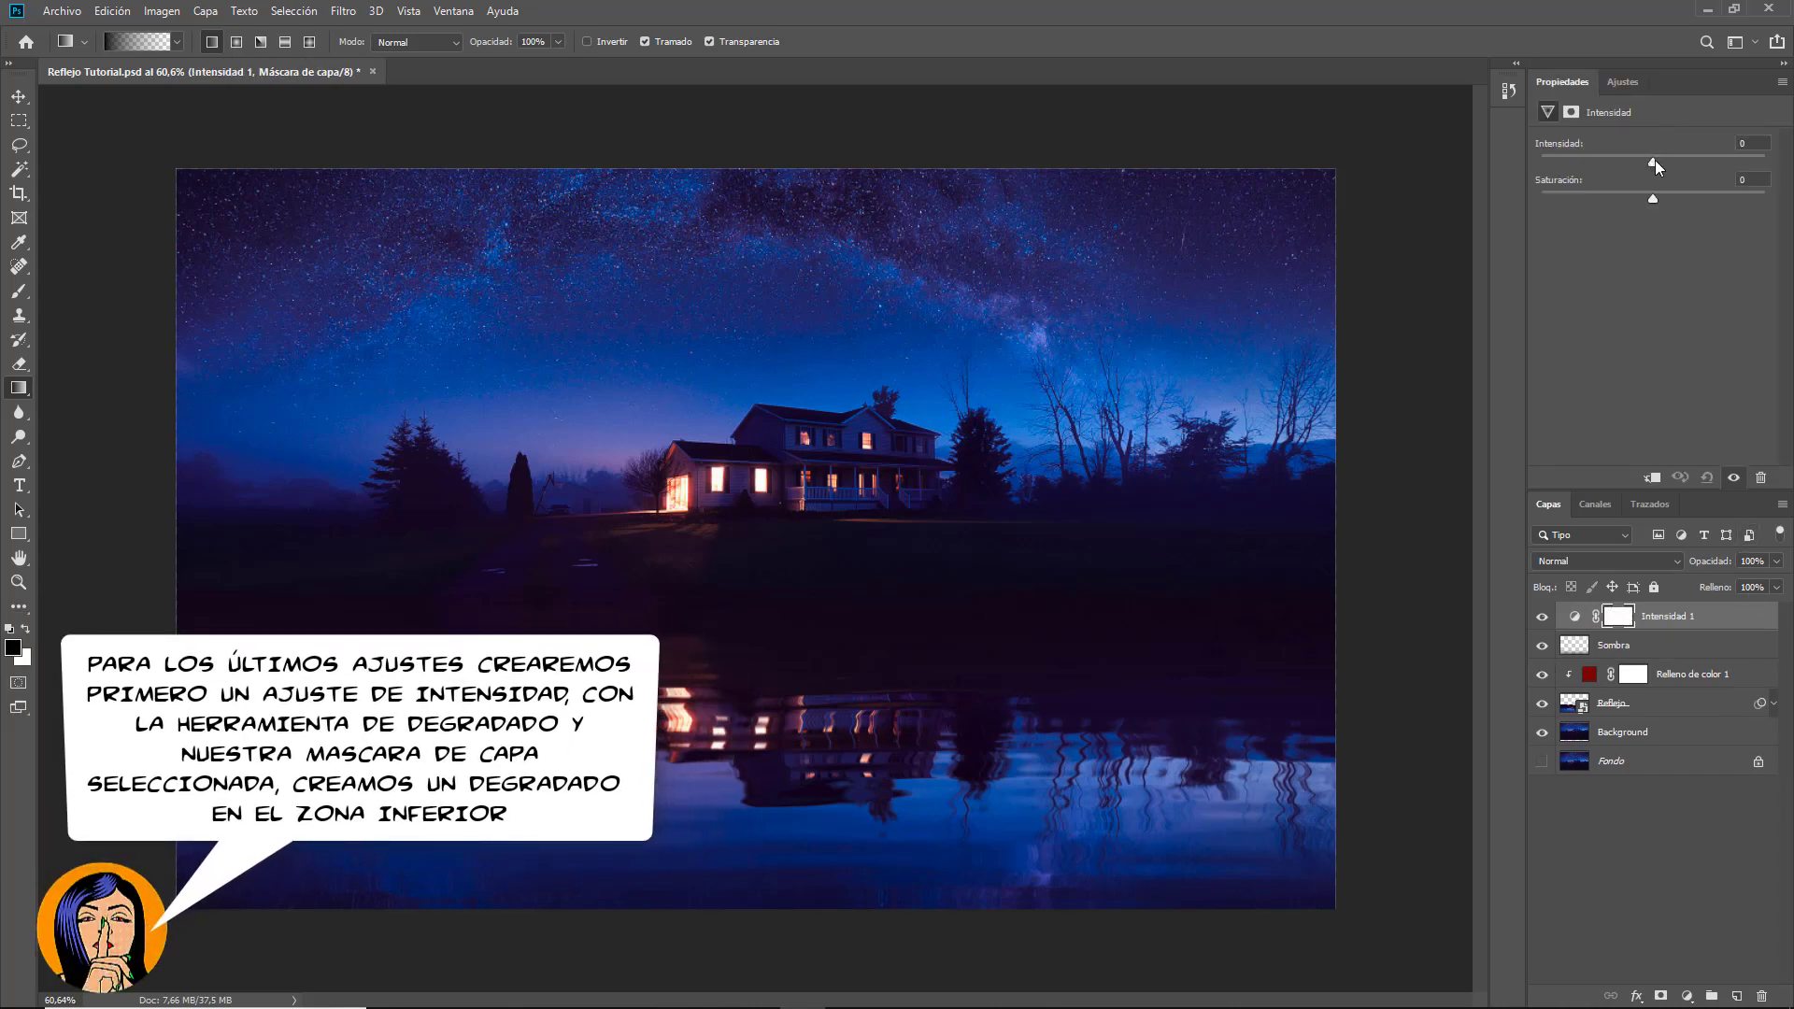
{"action": "mouse_move", "coordinate": [1656, 161]}
{"action": "left_mouse_down"}
{"action": "mouse_move", "coordinate": [1727, 162]}
{"action": "mouse_move", "coordinate": [1709, 165]}
{"action": "left_mouse_up"}
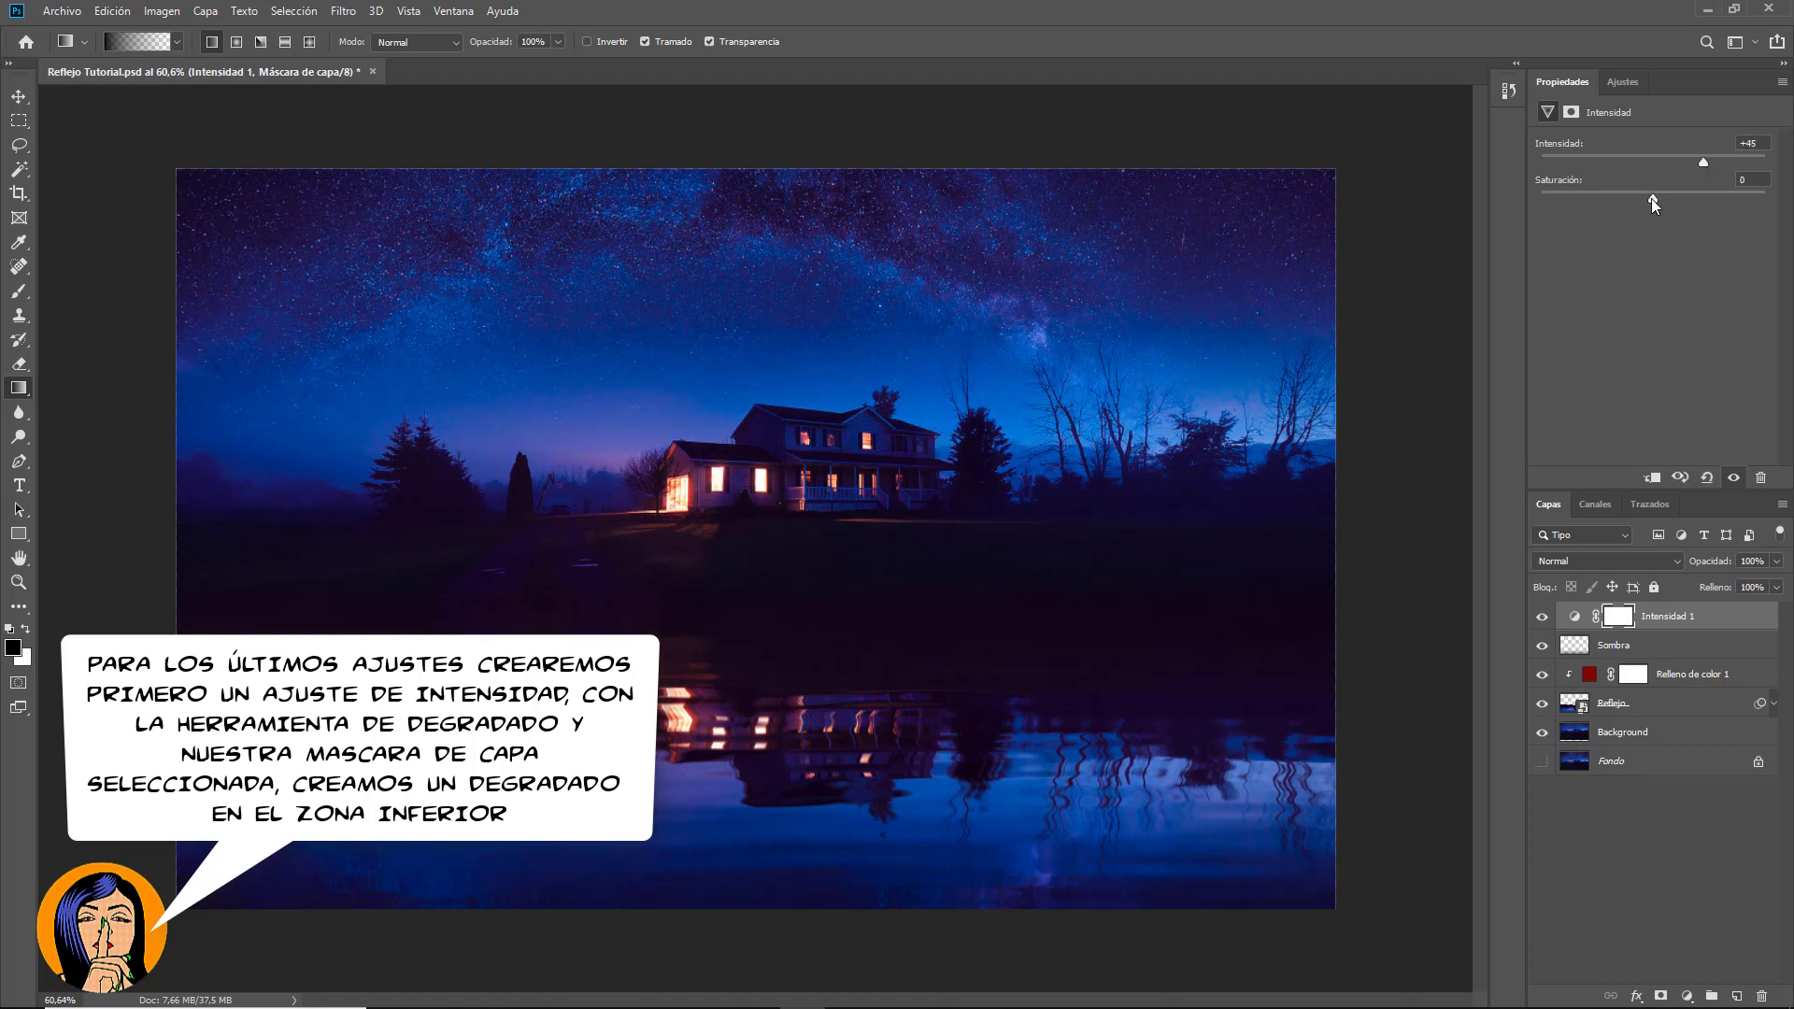
{"action": "left_click_drag", "start_coordinate": [1652, 199], "coordinate": [1682, 200]}
{"action": "left_click", "coordinate": [1542, 618]}
{"action": "left_click", "coordinate": [1542, 619]}
Step: Fill the Intensidad 1 mask with a black-to-white gradient from the bottom
{"action": "left_click", "coordinate": [1616, 617]}
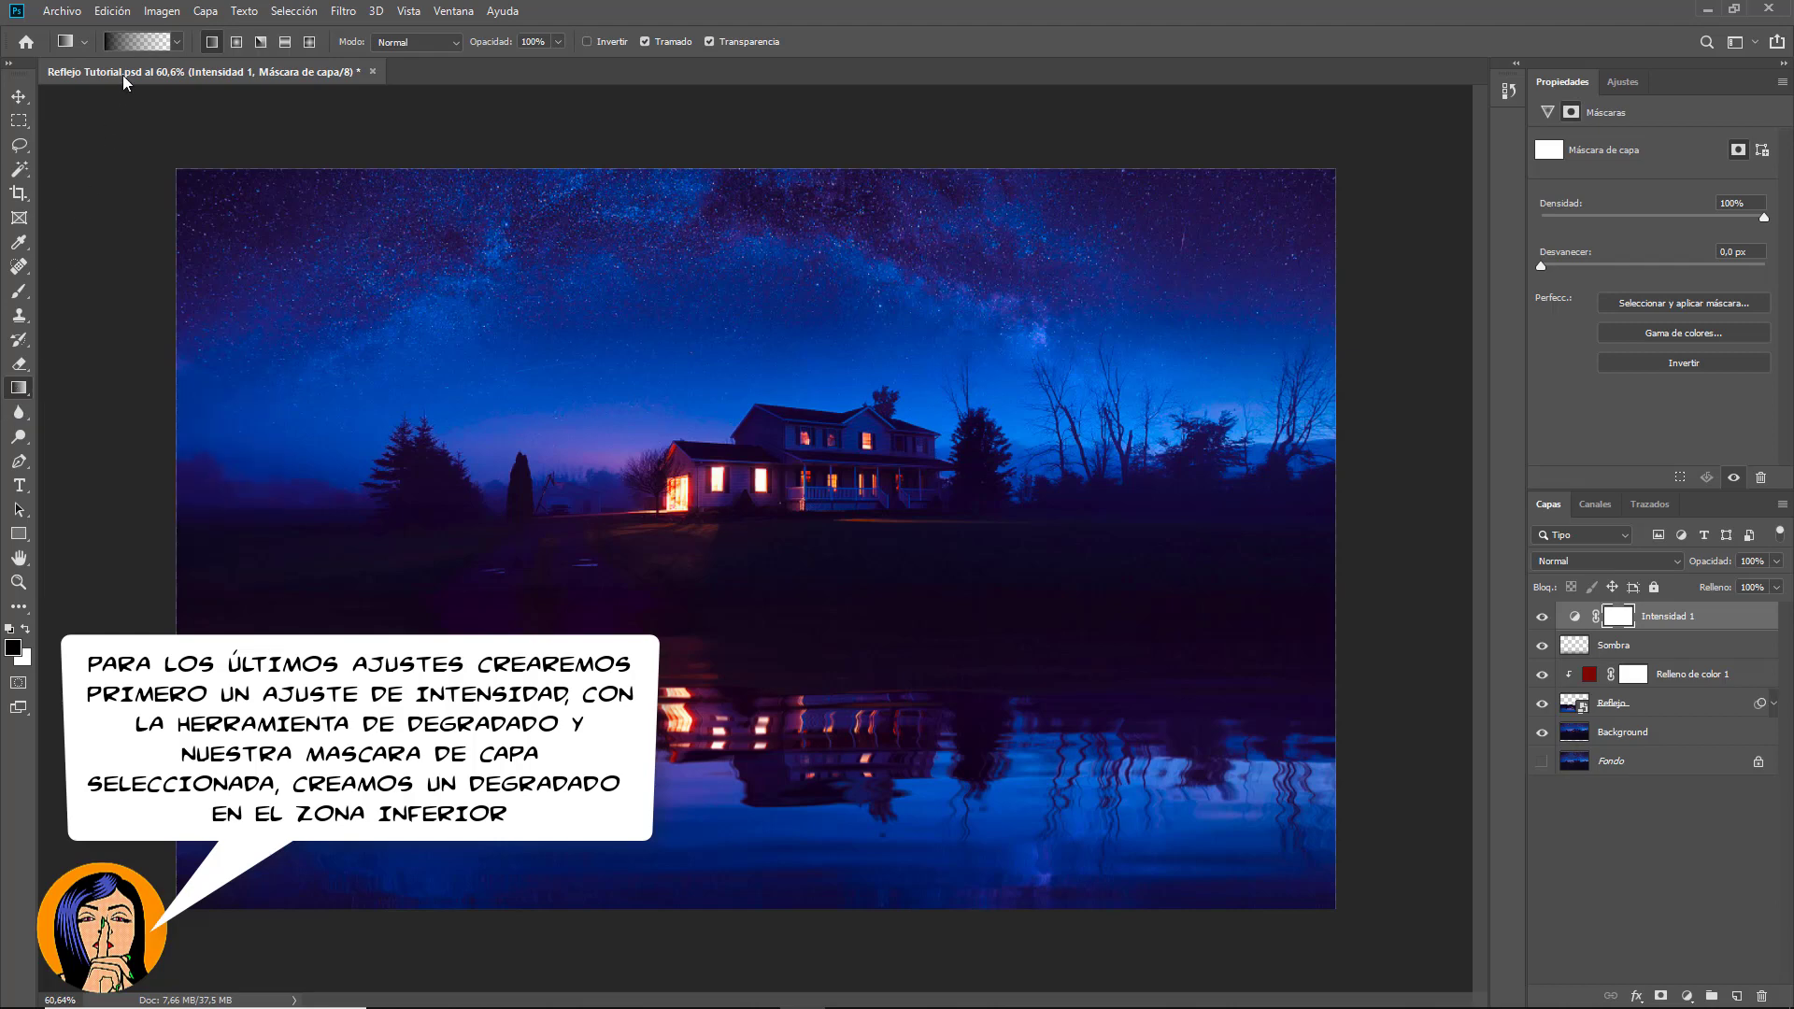
{"action": "left_click", "coordinate": [133, 43]}
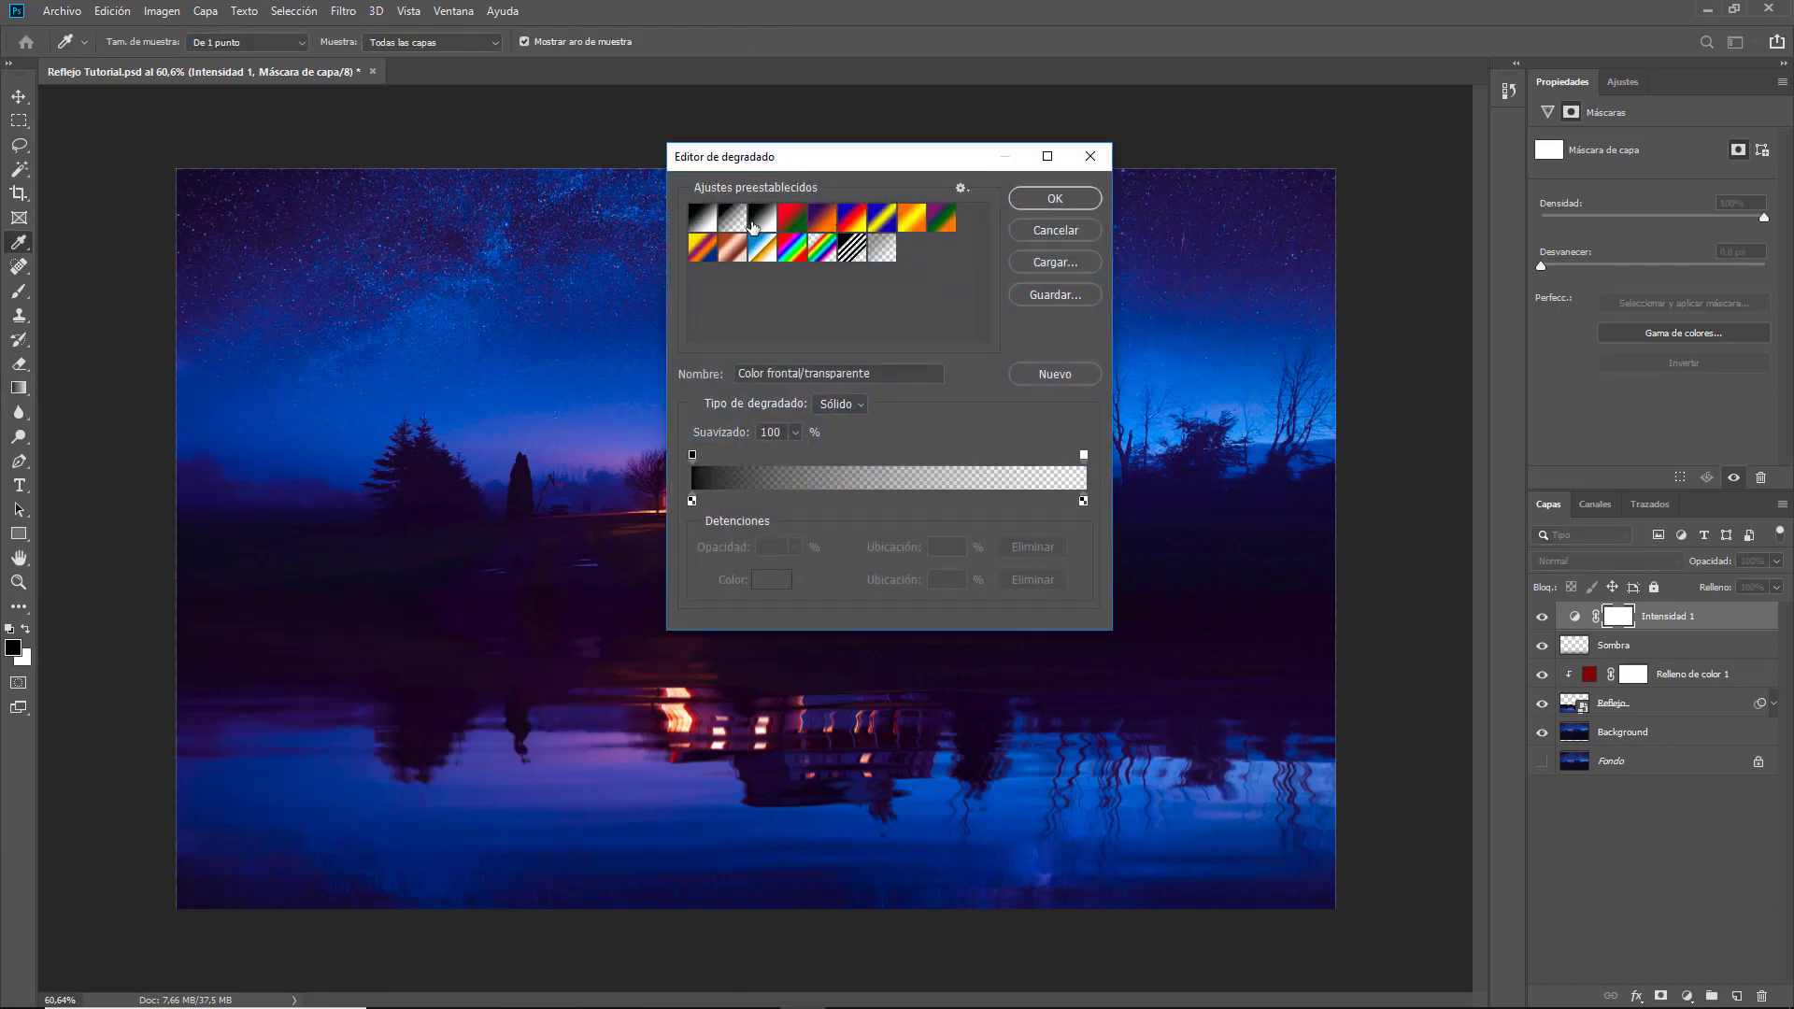
{"action": "left_click", "coordinate": [707, 223]}
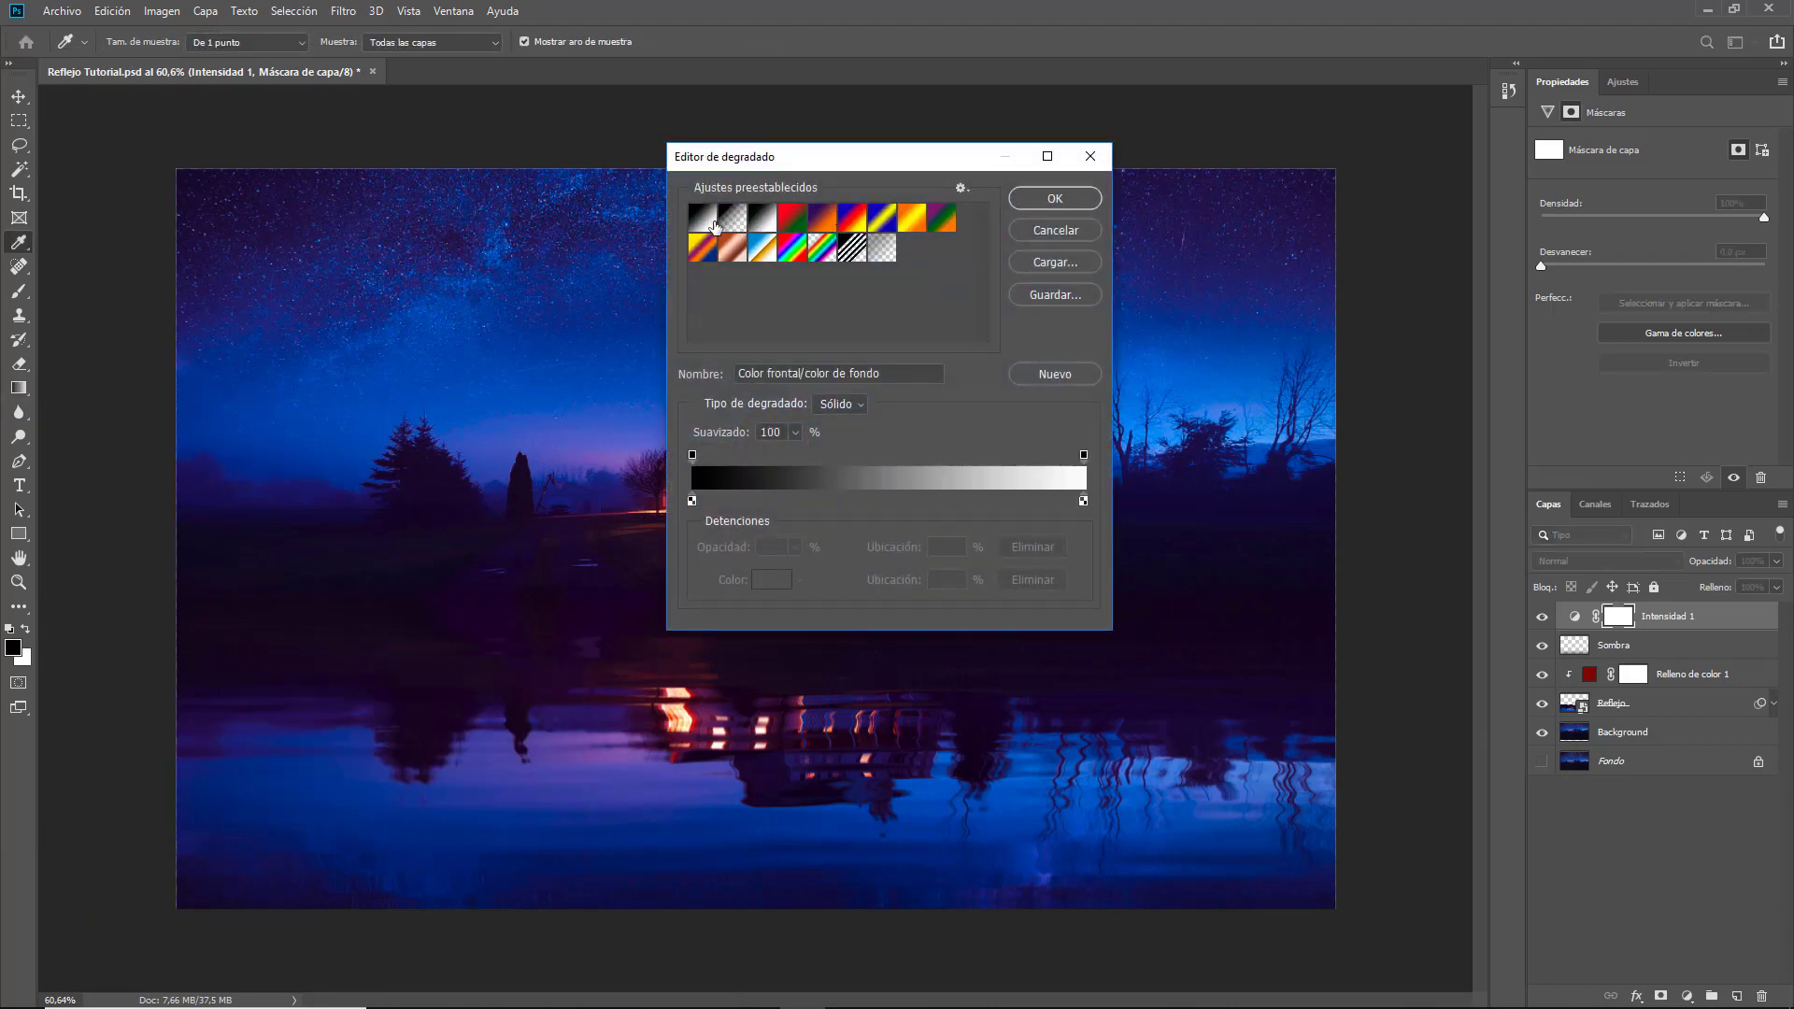
{"action": "left_click", "coordinate": [1055, 200]}
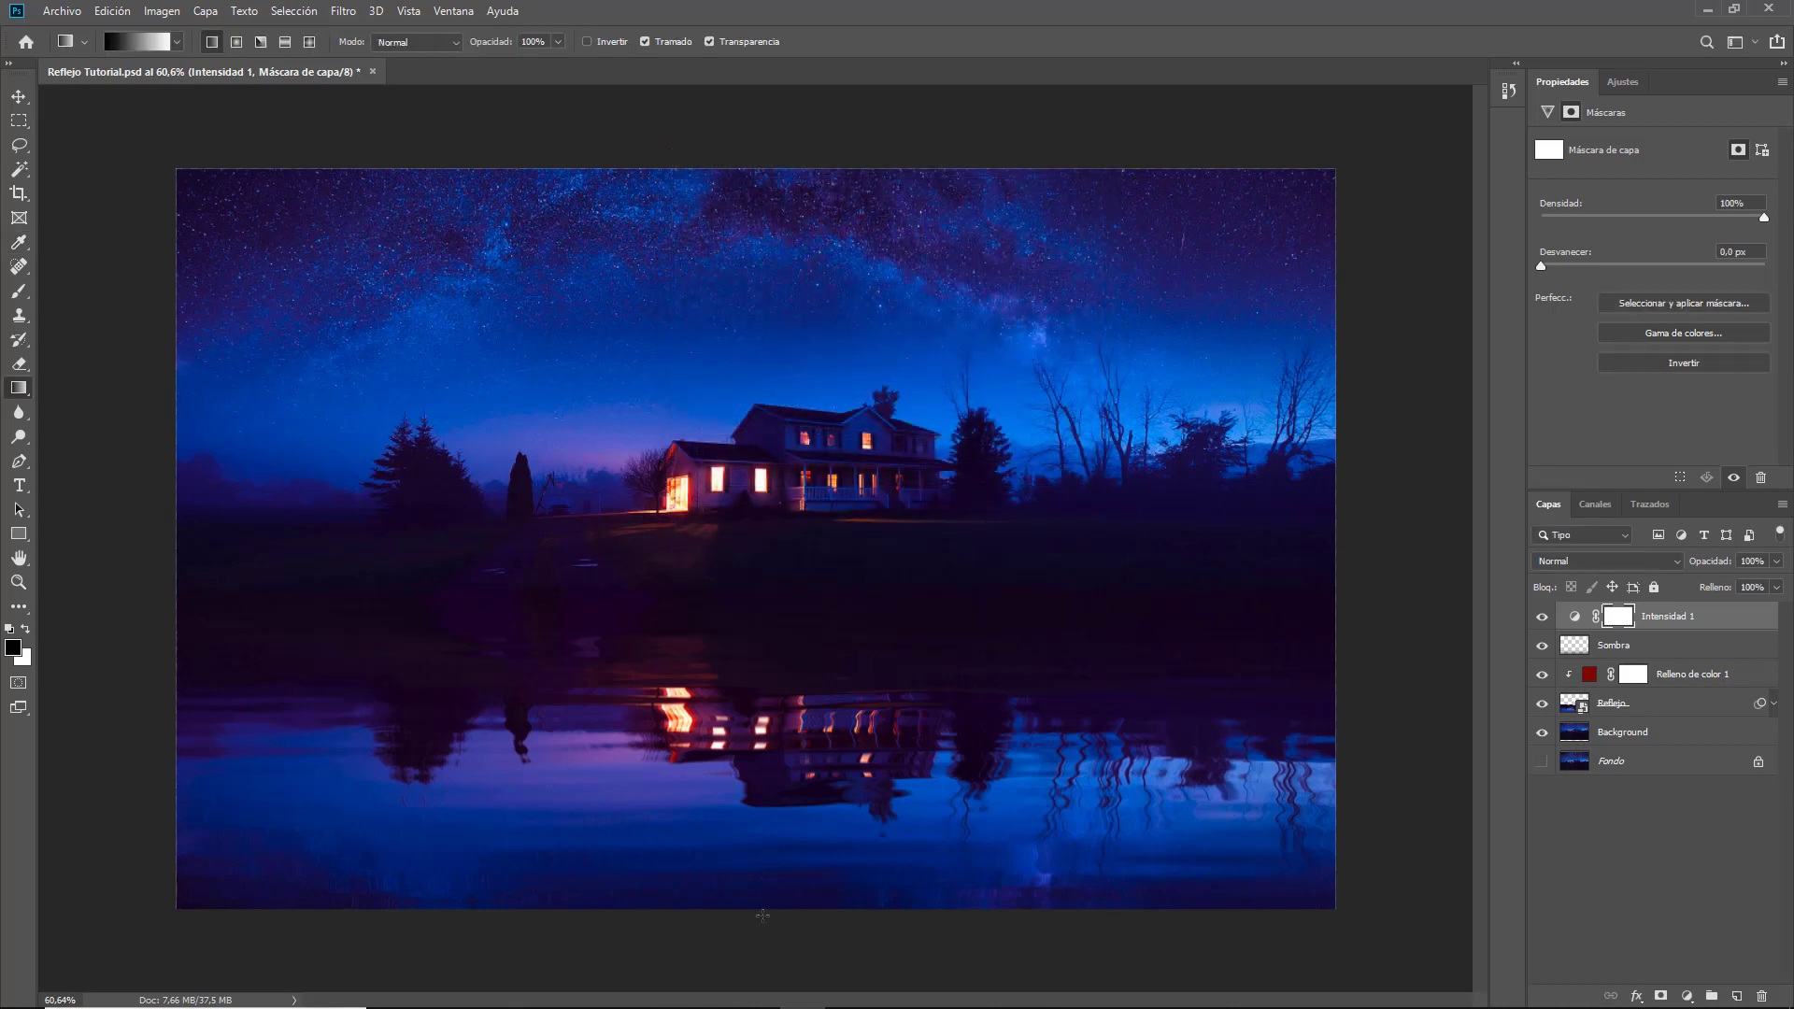
{"action": "left_click_drag", "start_coordinate": [762, 916], "coordinate": [760, 512]}
{"action": "left_click_drag", "start_coordinate": [760, 513], "coordinate": [758, 513]}
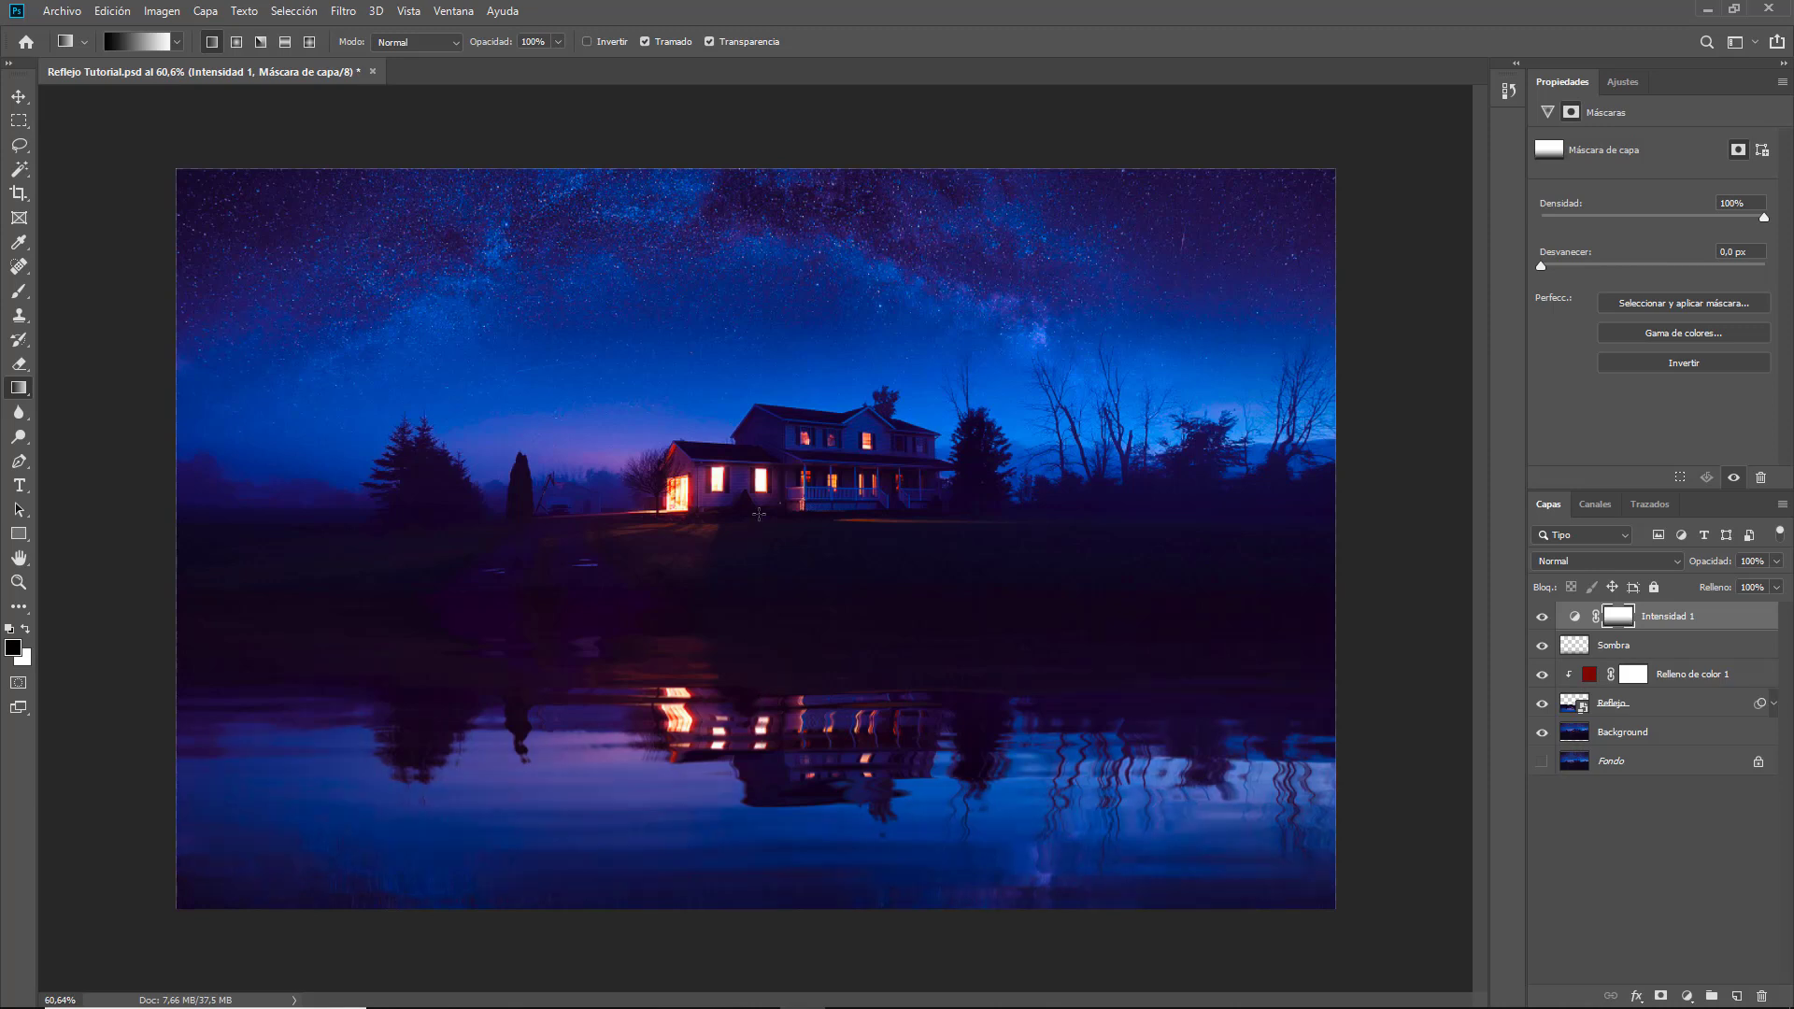
{"action": "left_click", "coordinate": [1543, 616]}
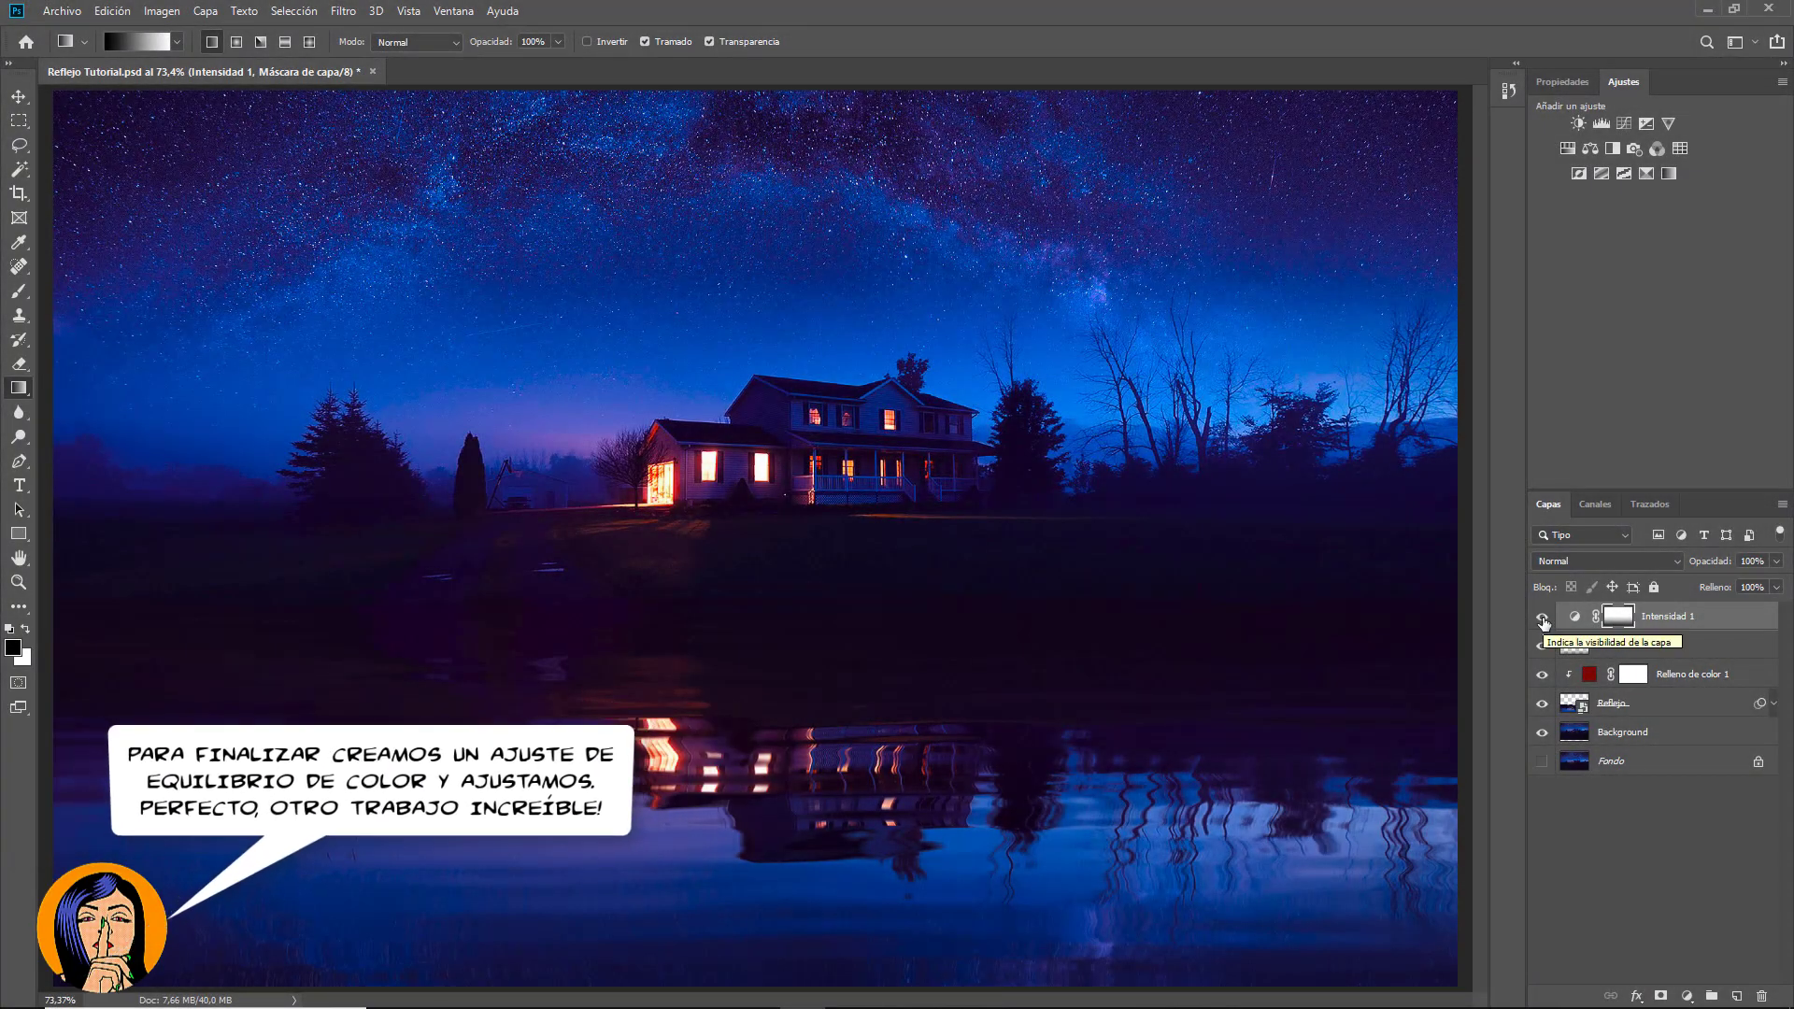
Step: Add Equilibrio de color with midtones at -5, -20 and -53 for a blue-purple cast
{"action": "left_click", "coordinate": [1591, 149]}
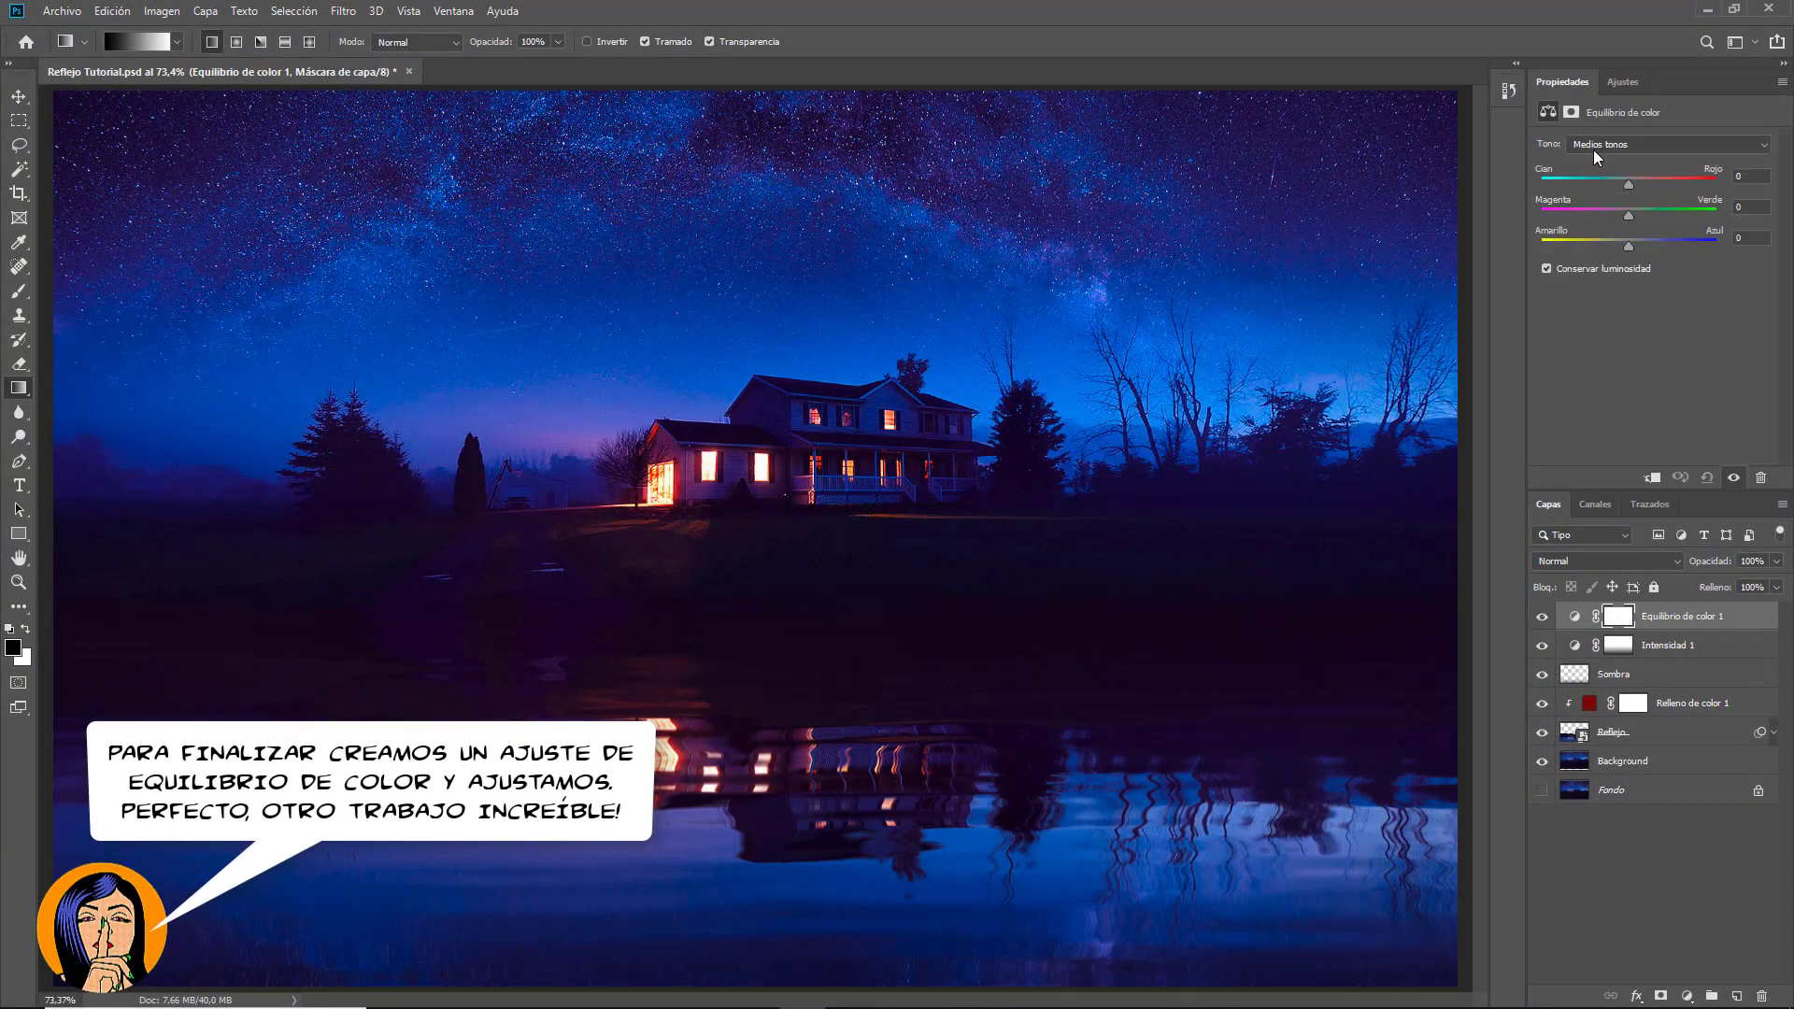
{"action": "left_click", "coordinate": [1630, 183]}
{"action": "mouse_move", "coordinate": [1606, 215]}
{"action": "left_mouse_down"}
{"action": "mouse_move", "coordinate": [1602, 249]}
{"action": "mouse_move", "coordinate": [1585, 247]}
{"action": "left_mouse_up"}
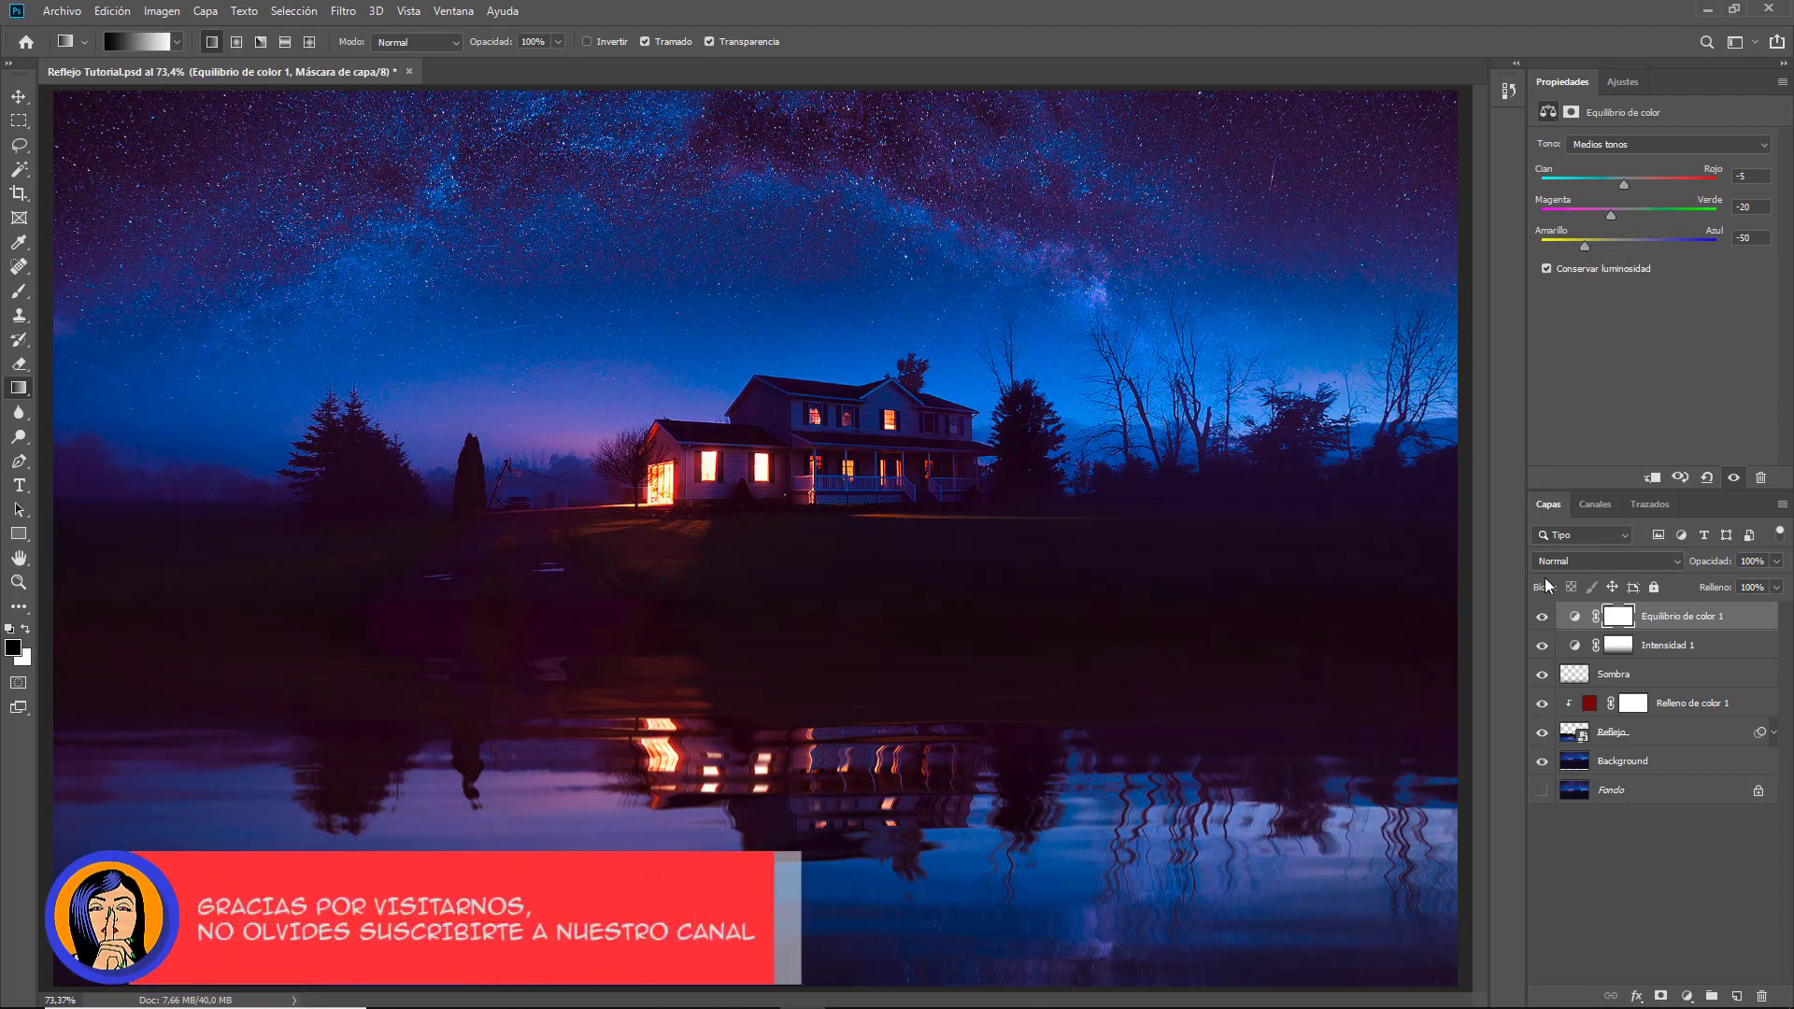
{"action": "left_click", "coordinate": [1543, 620]}
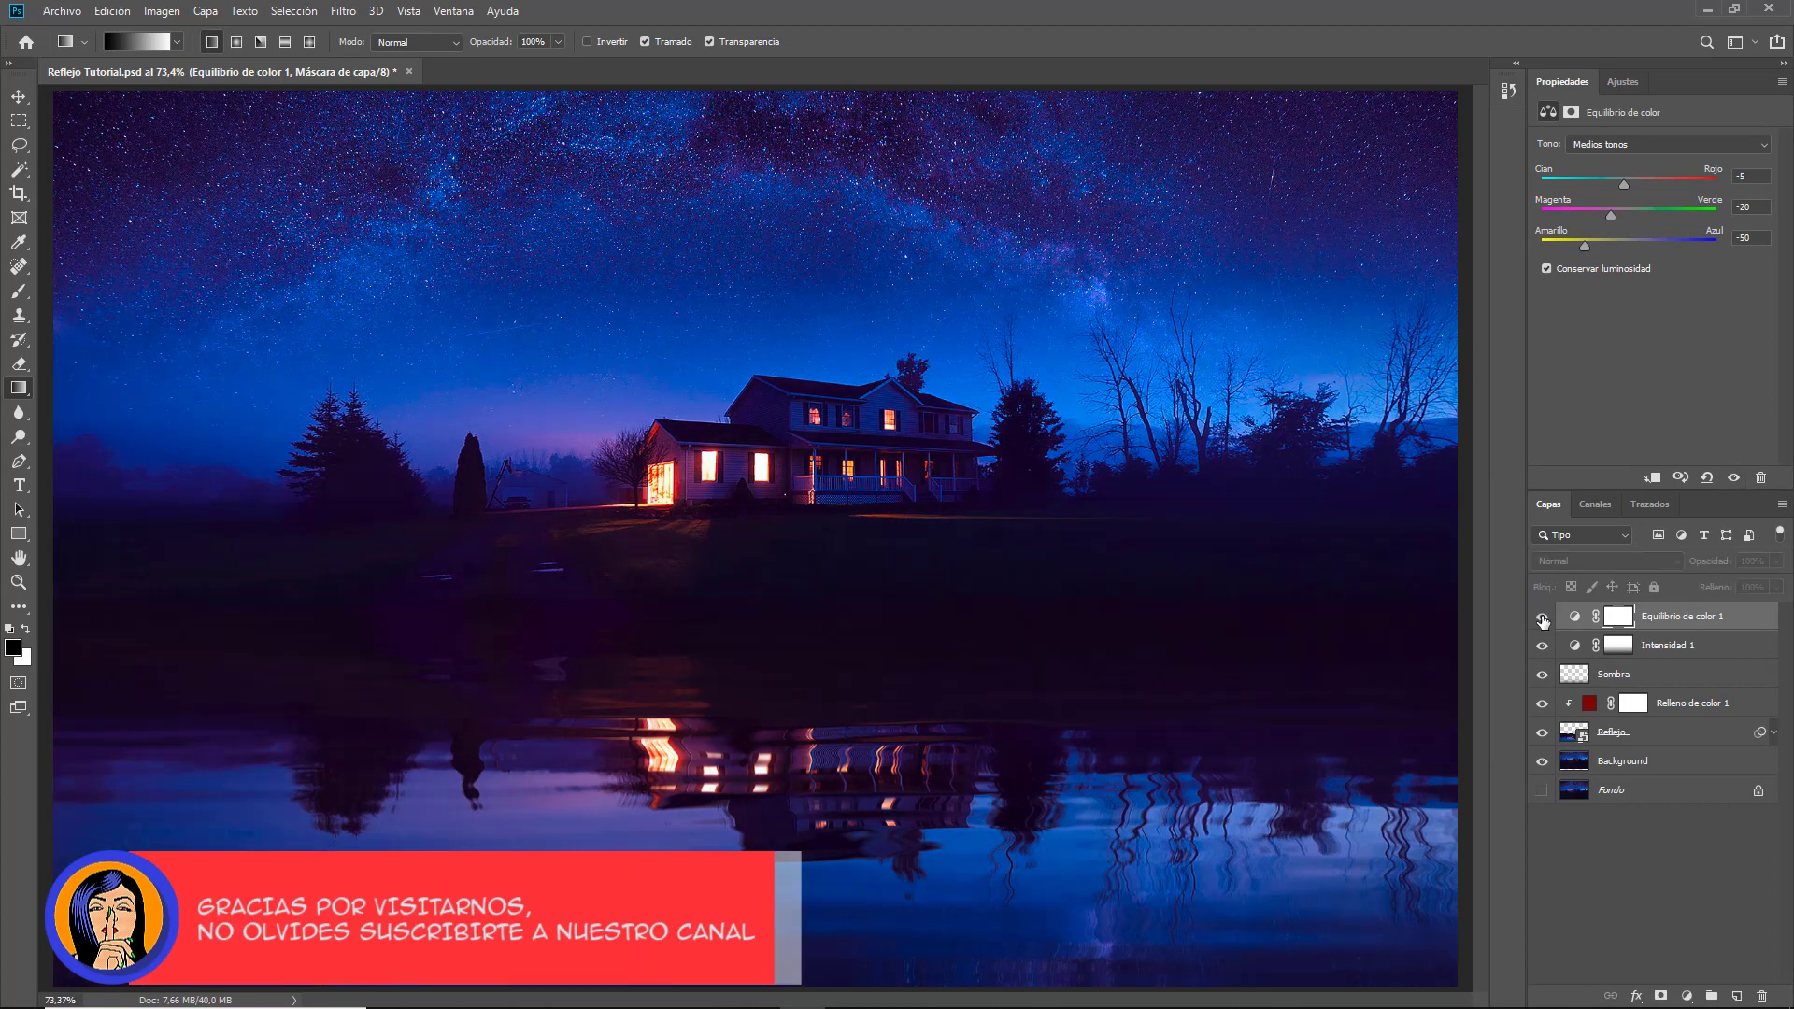